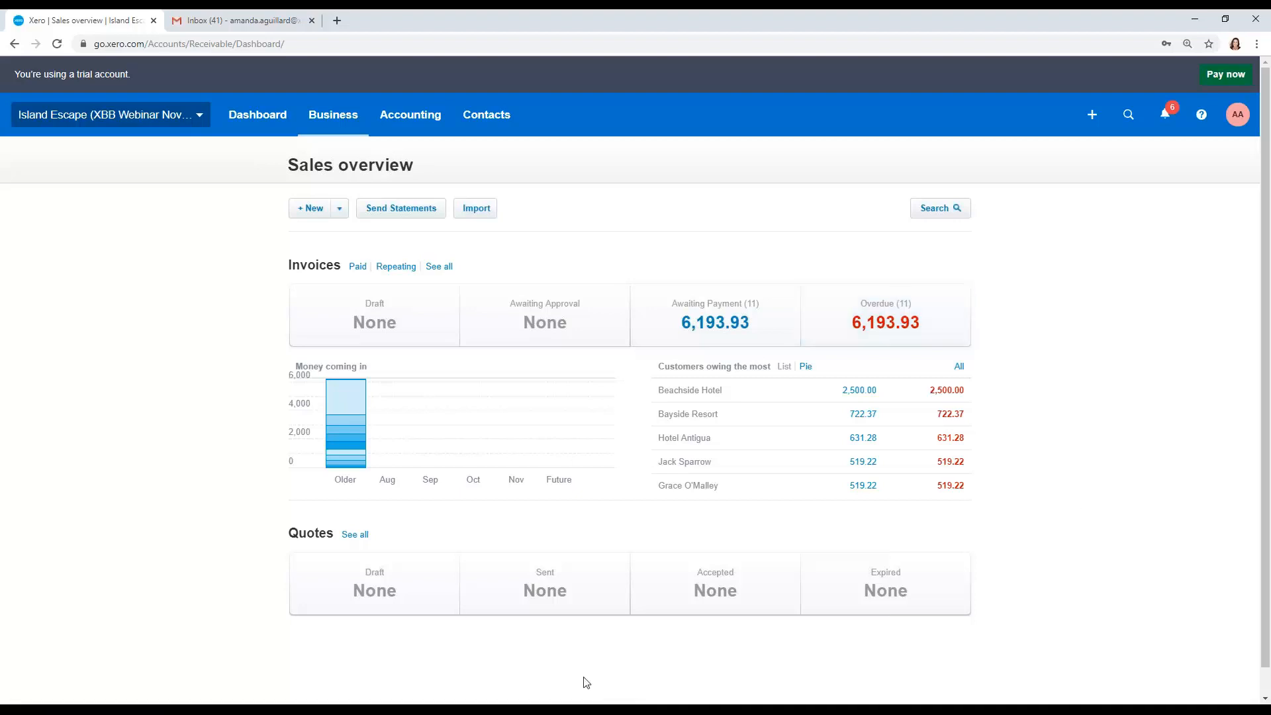
Step: Open the awaiting-payment invoices for Bayside Resort from the money coming in chart
mouse_move(353, 461)
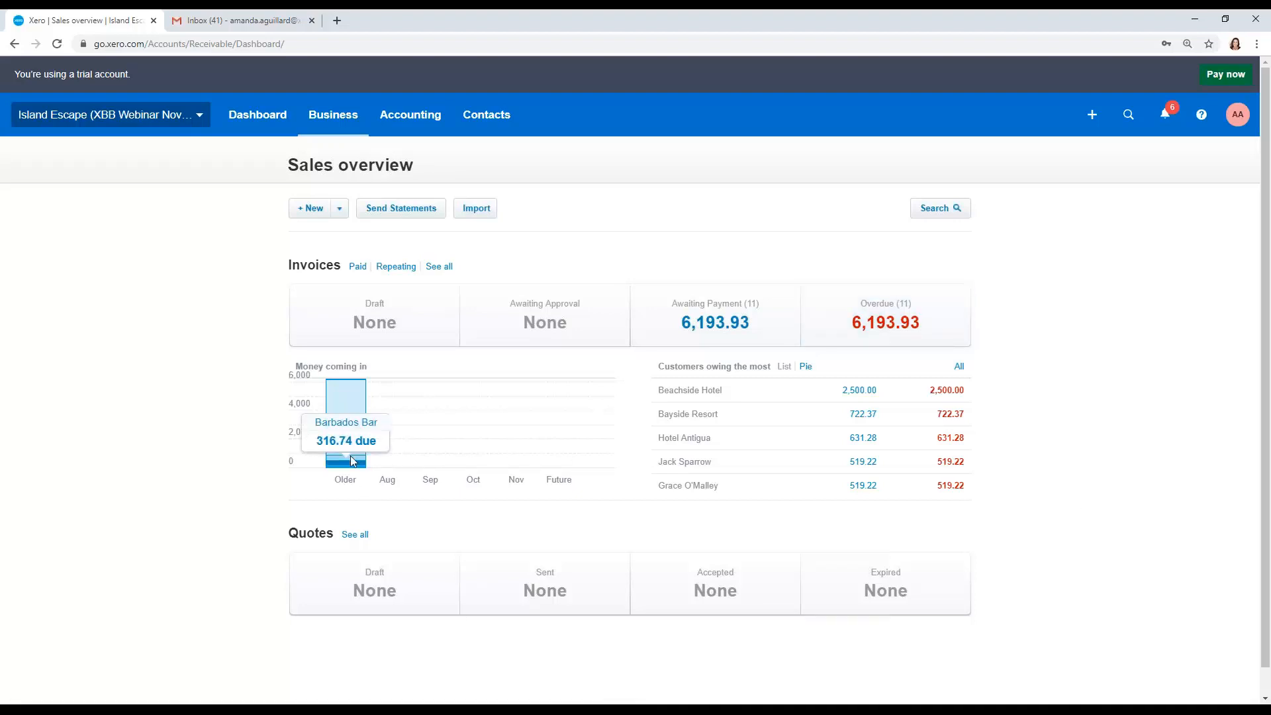
mouse_move(359, 408)
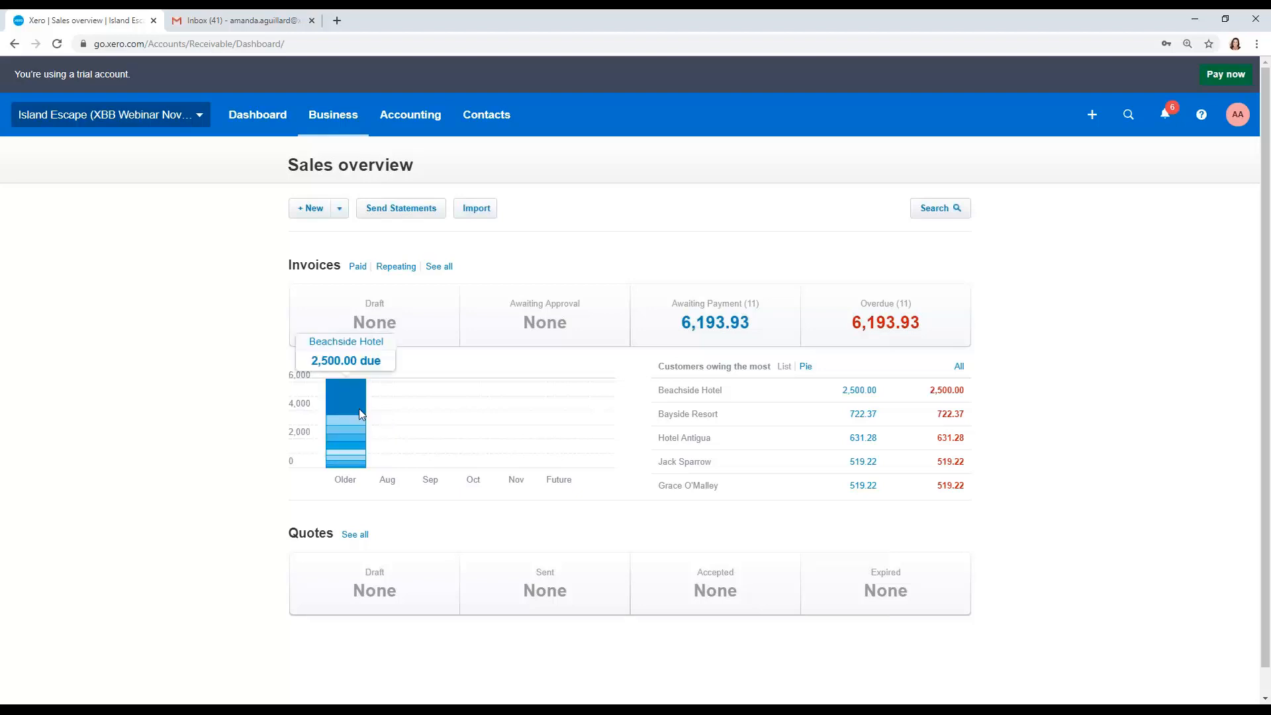
mouse_move(362, 440)
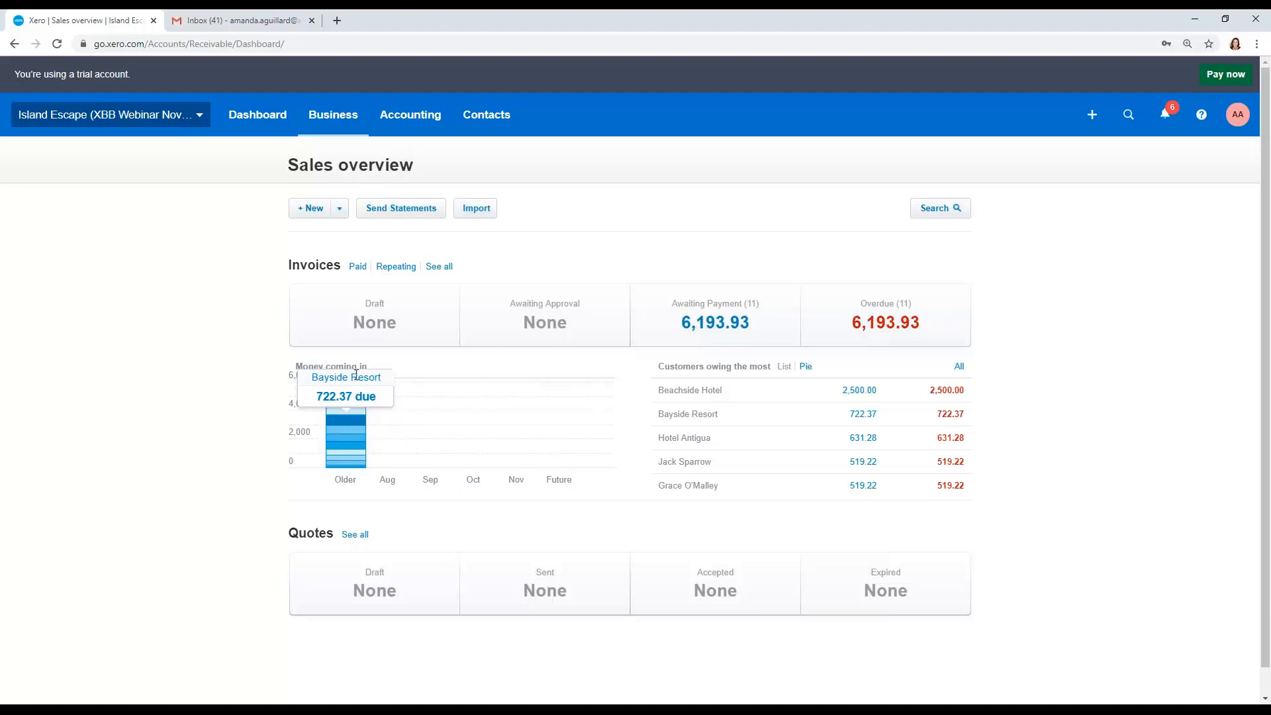
click(356, 415)
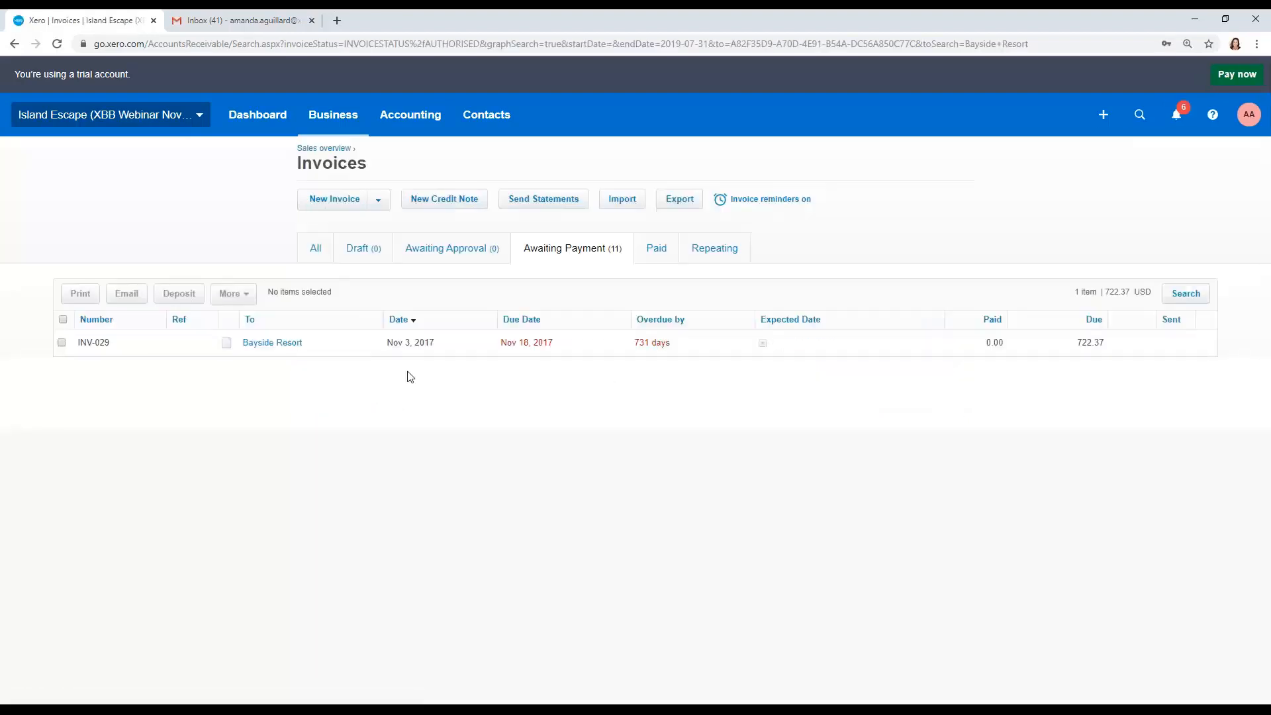
Step: Return to the sales overview and show the customers owing the most as a pie chart
click(15, 43)
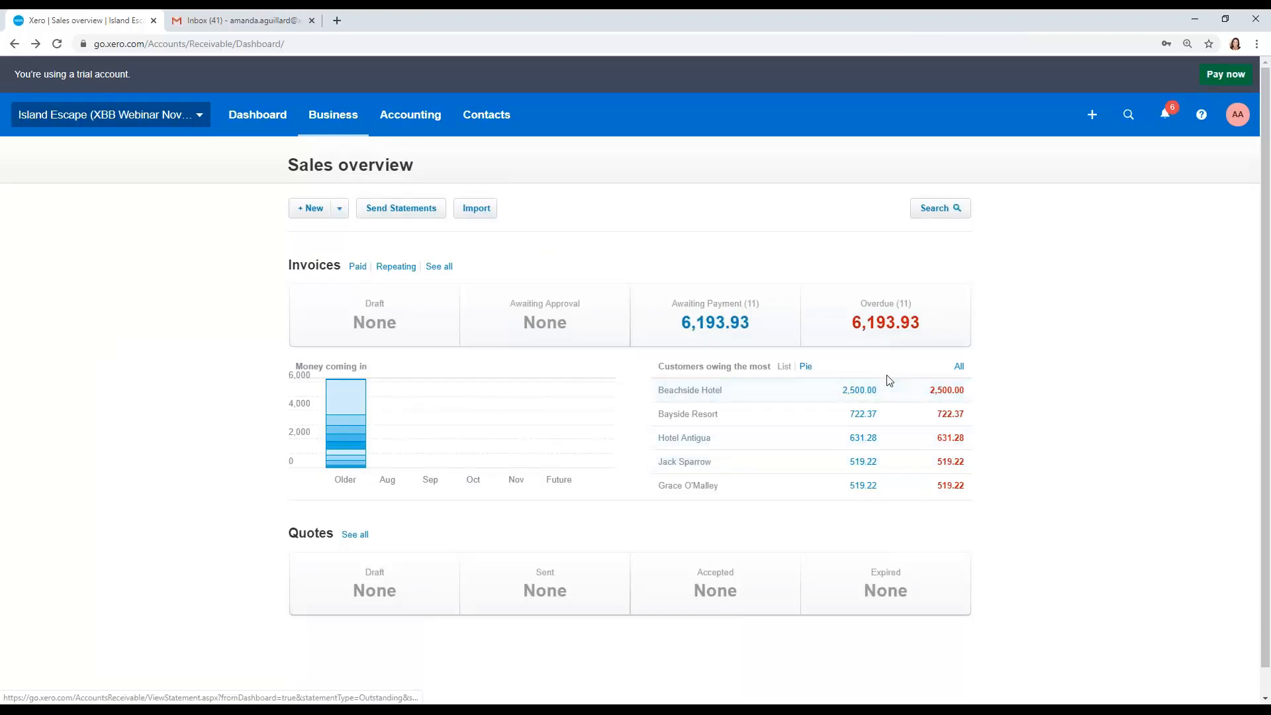
click(806, 369)
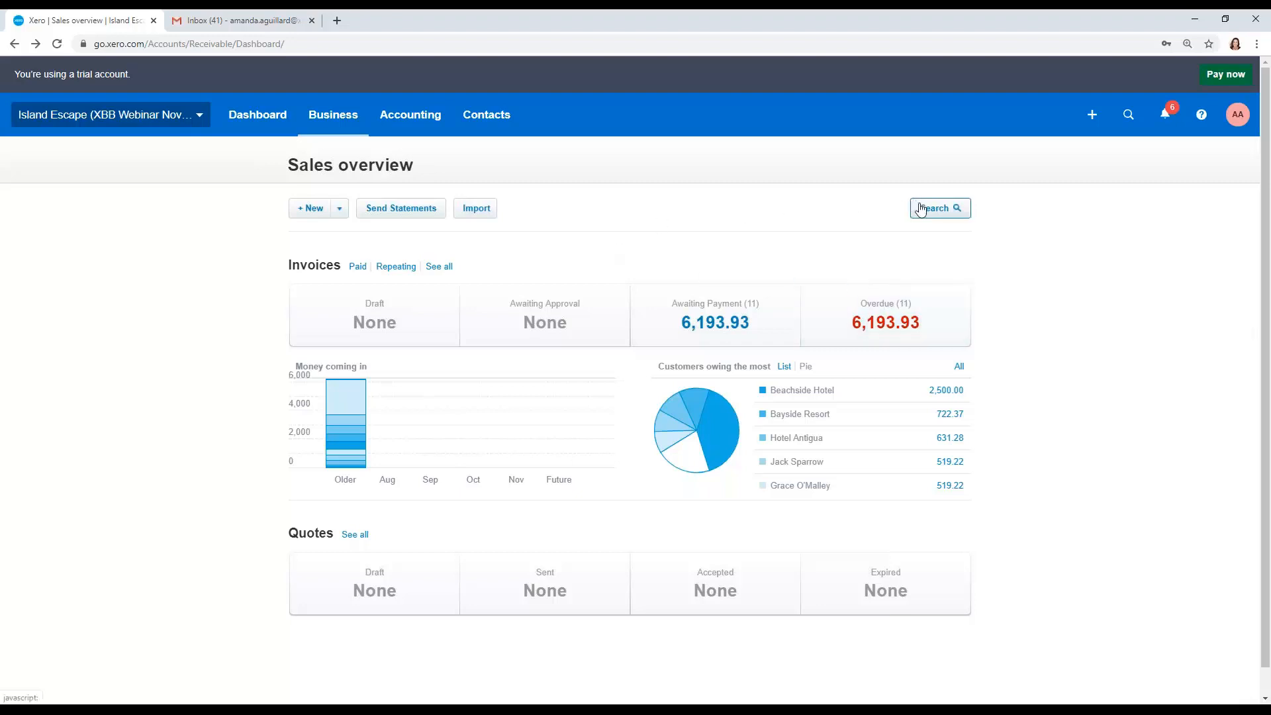
Step: Open the invoice search panel and close it again
click(953, 210)
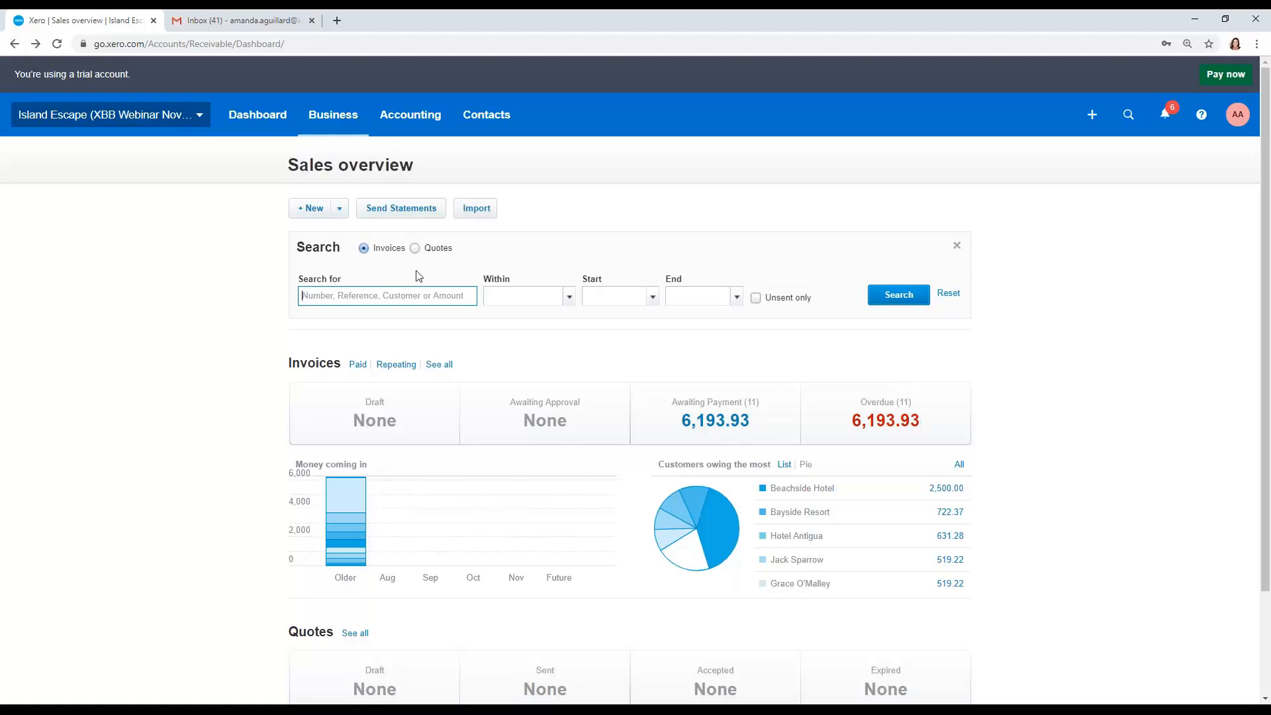
click(958, 249)
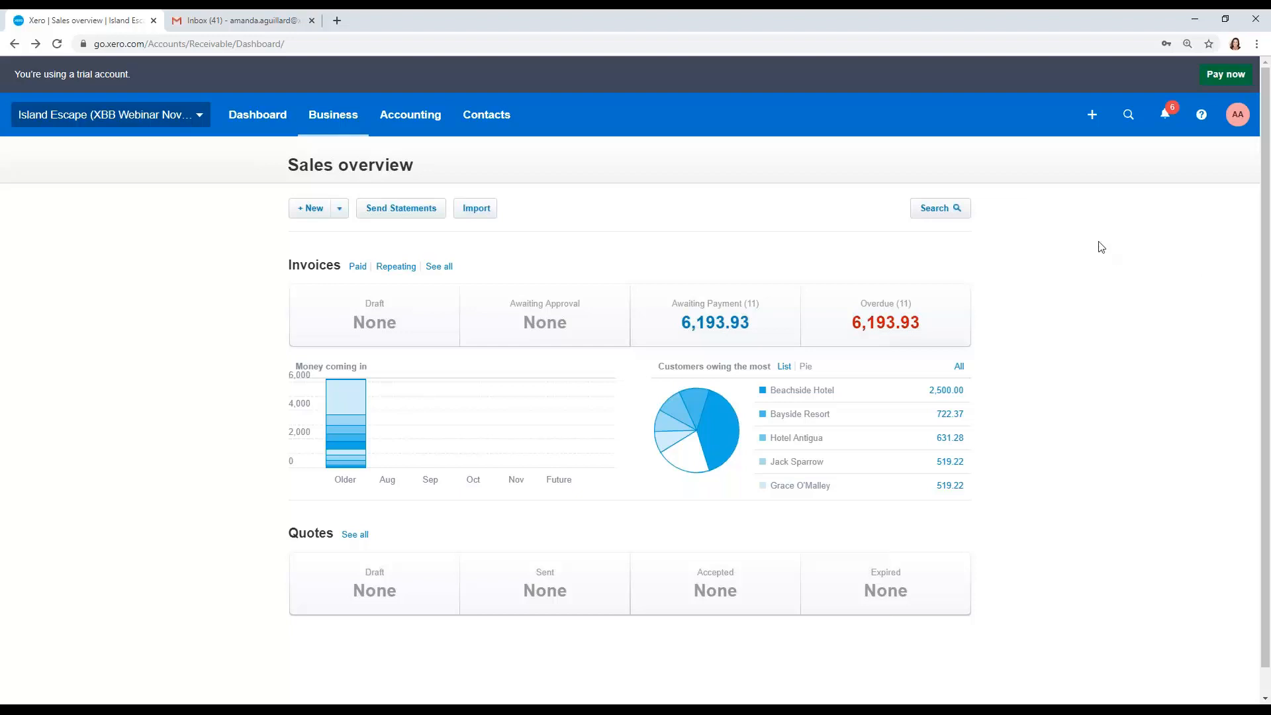
Step: In invoice settings, create a custom .docx branding theme named New Island Logo
click(158, 121)
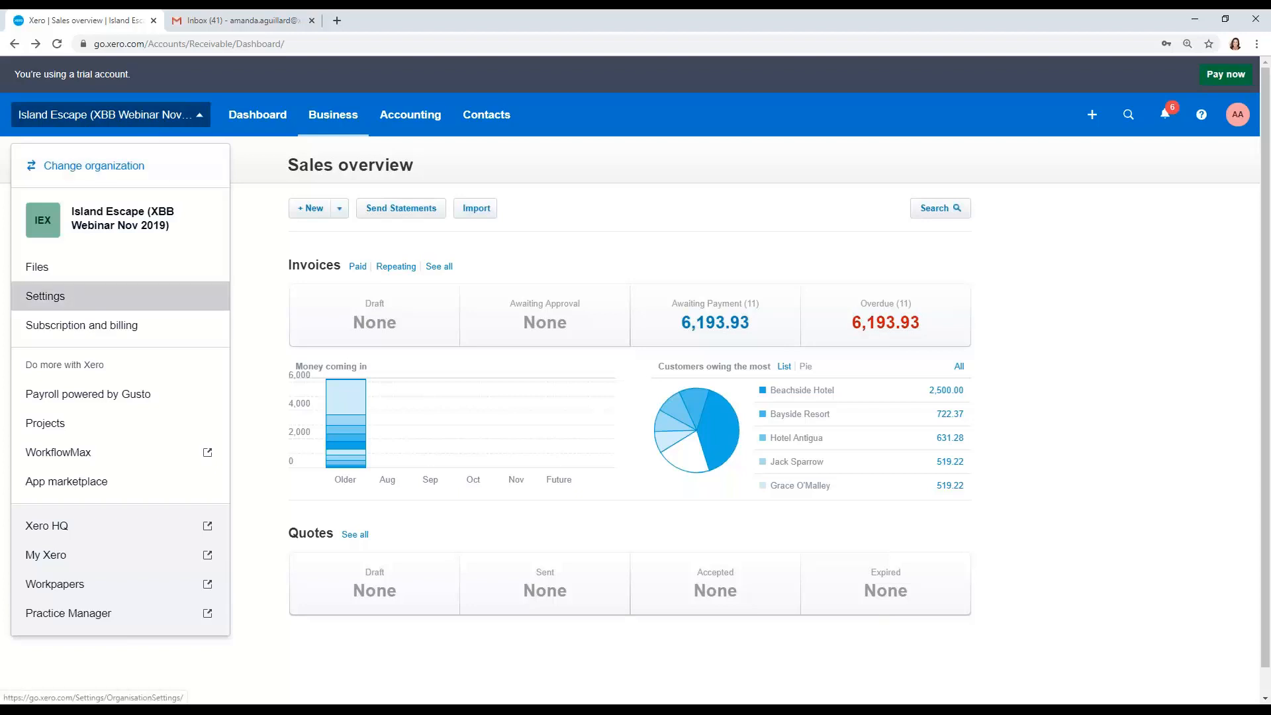
click(45, 296)
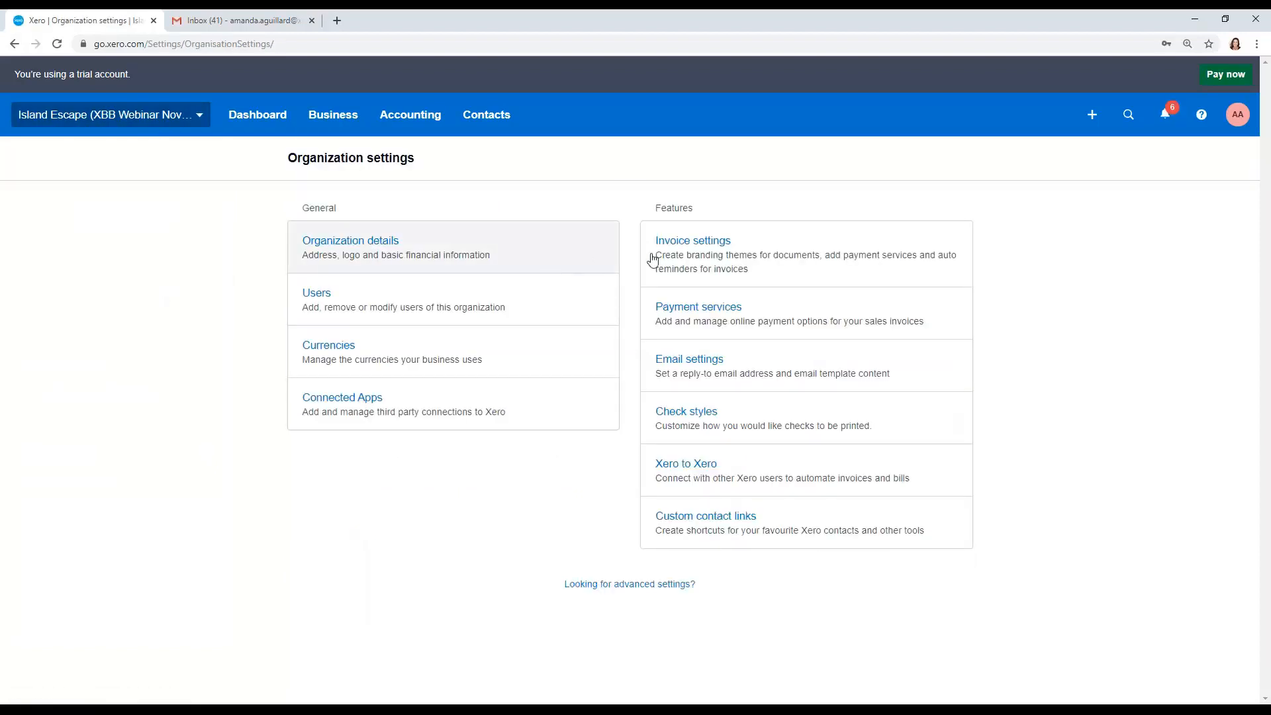
click(726, 272)
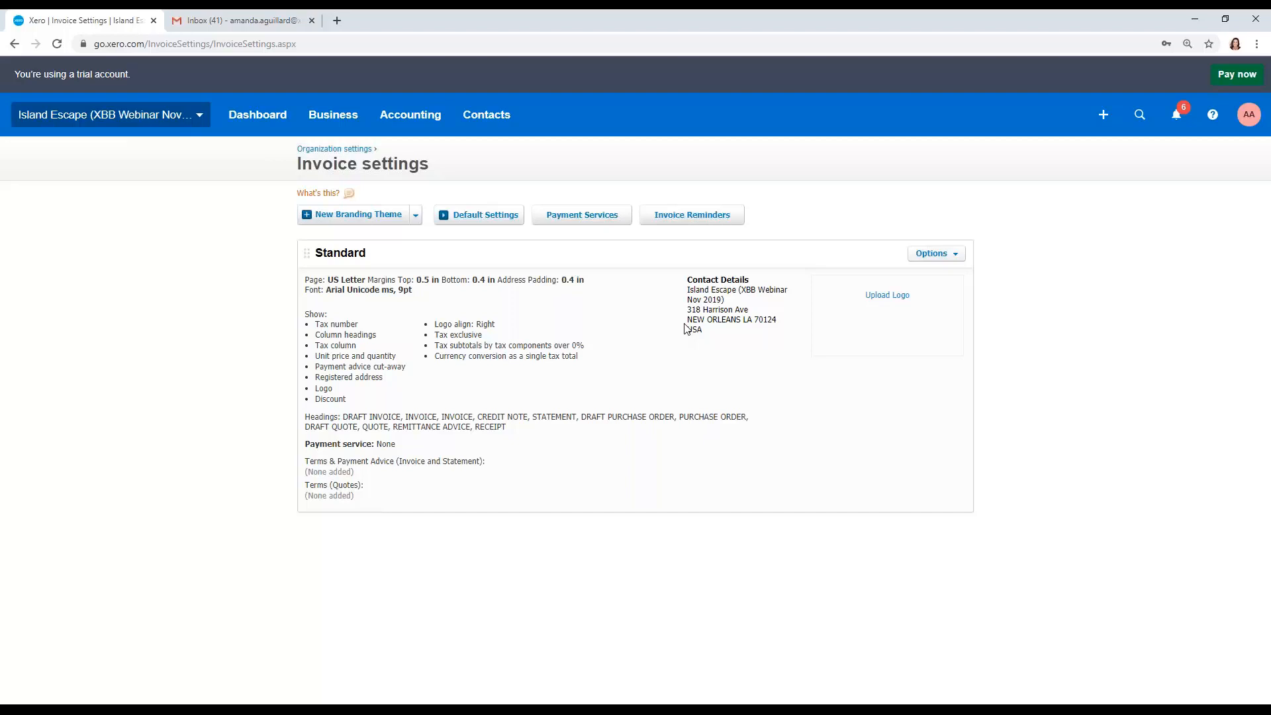
click(416, 216)
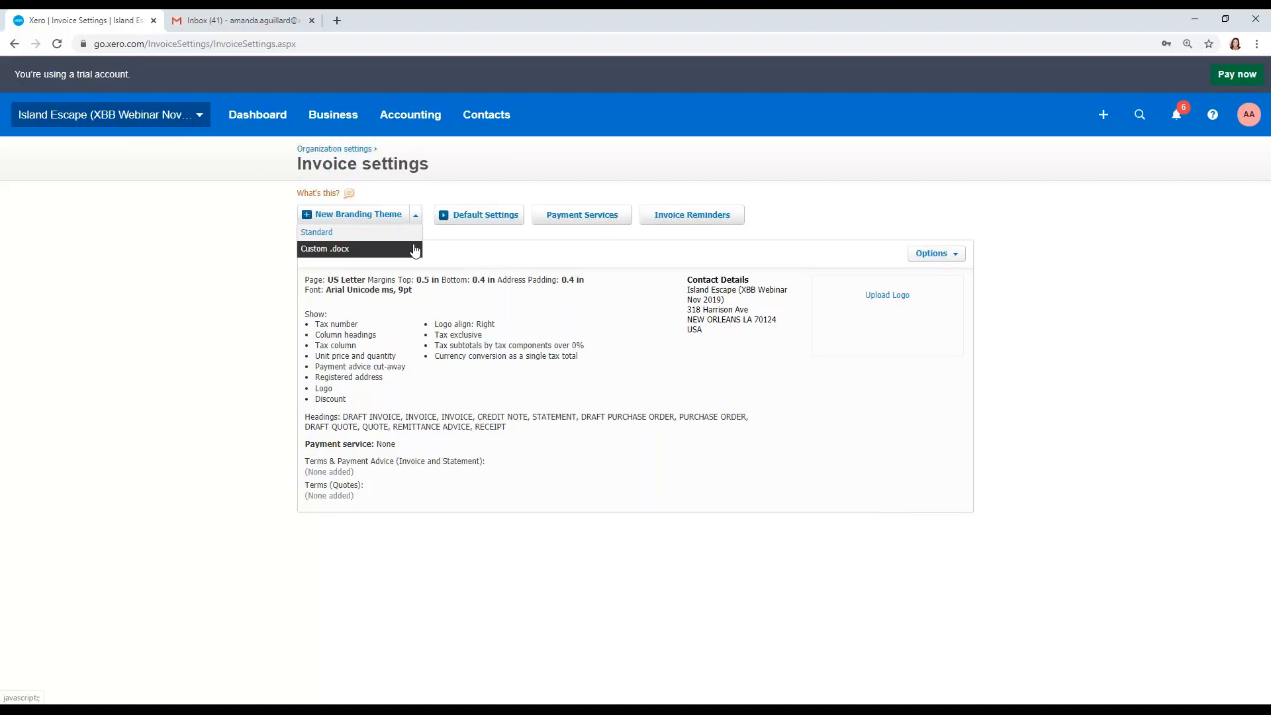
click(415, 249)
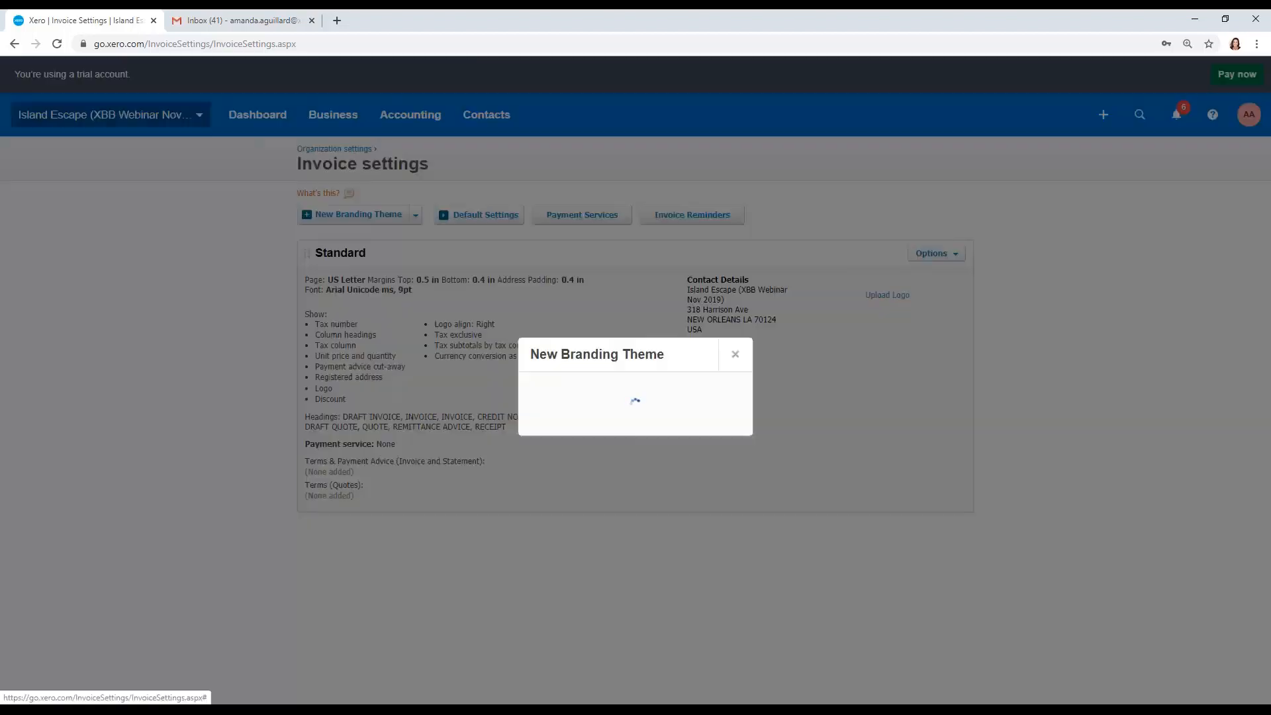
text(New Island Logo)
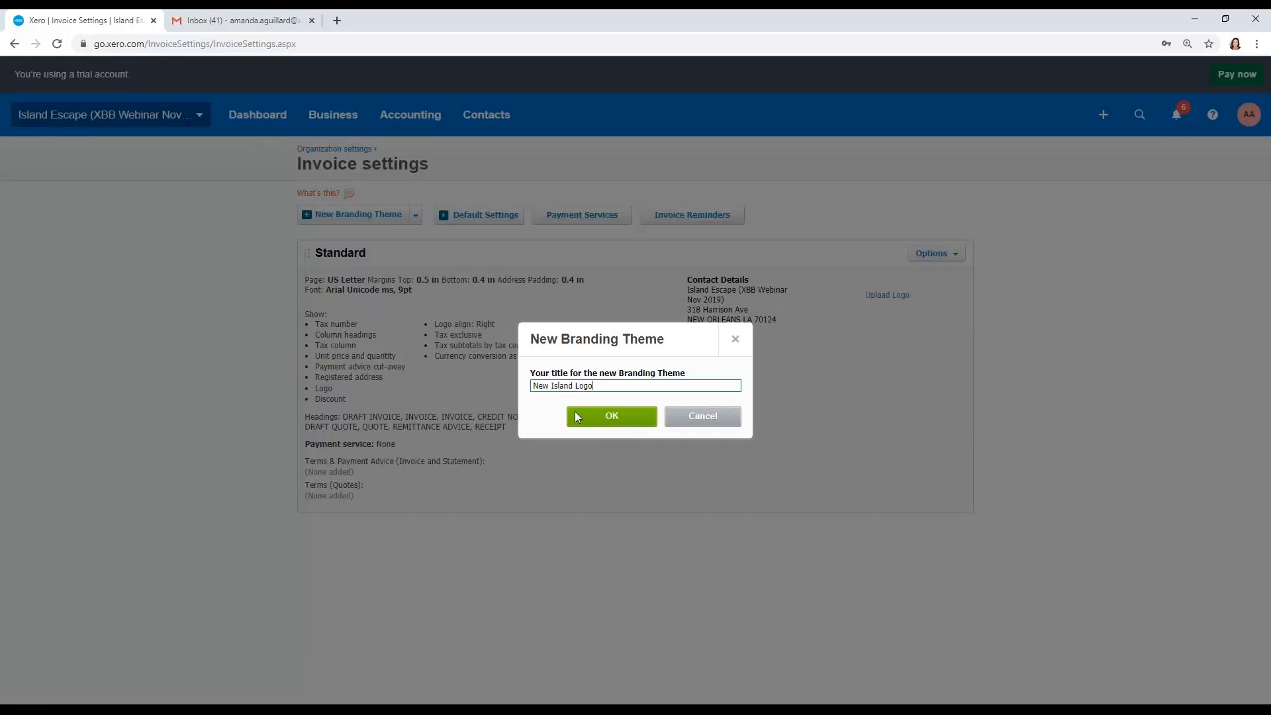
click(577, 417)
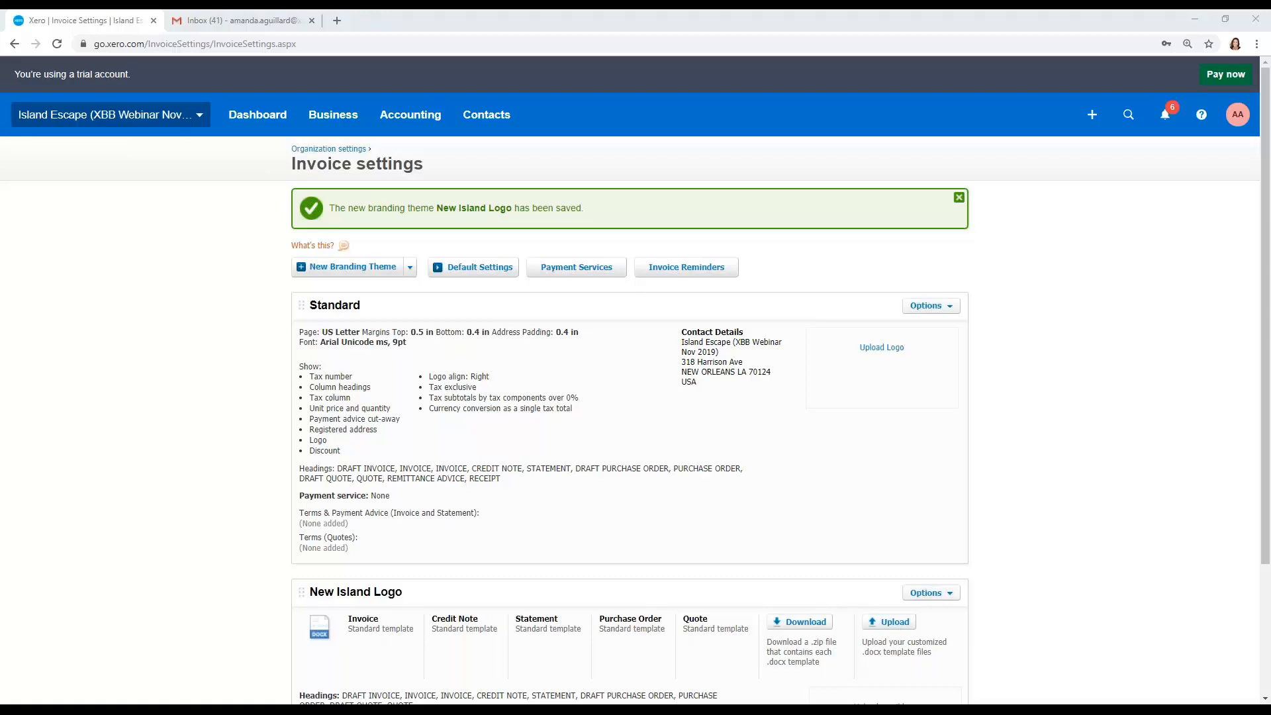
Step: Switch to the IslandInvoiceCustom document in Word, review the MergeField option in the Field dialog, then cancel and close Word
drag(1270, 86, 708, 70)
click(863, 70)
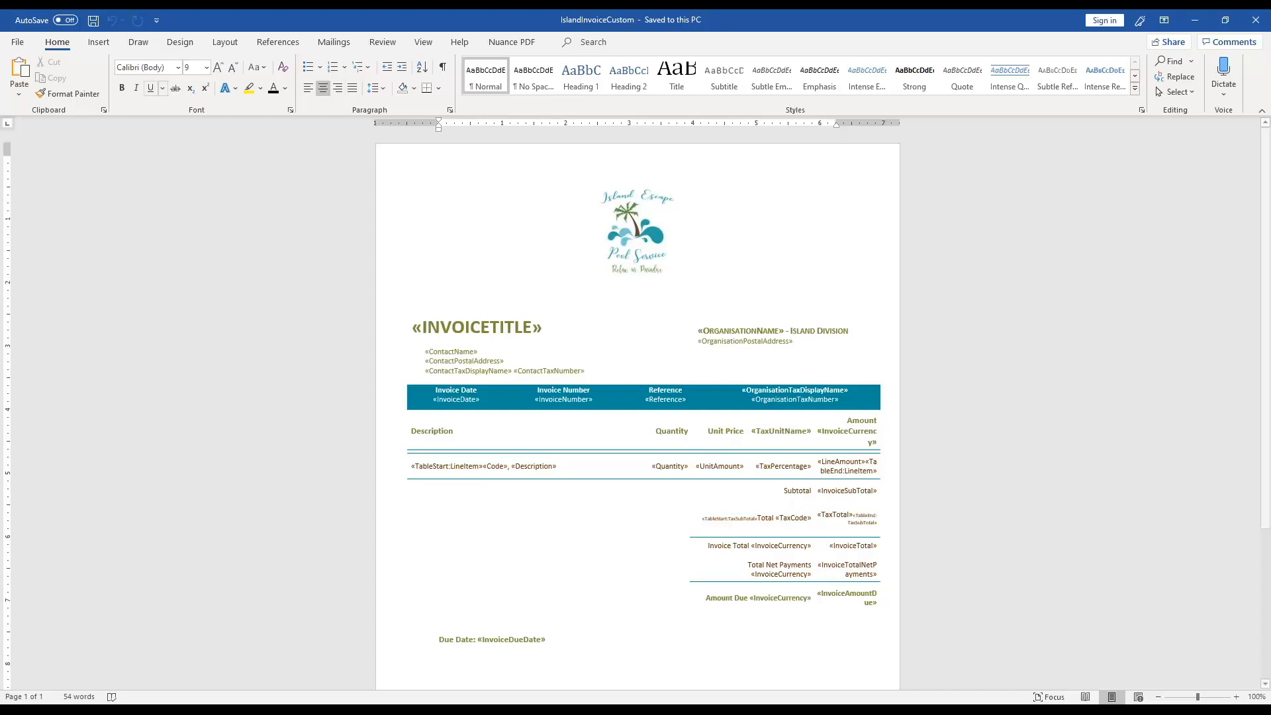
click(98, 42)
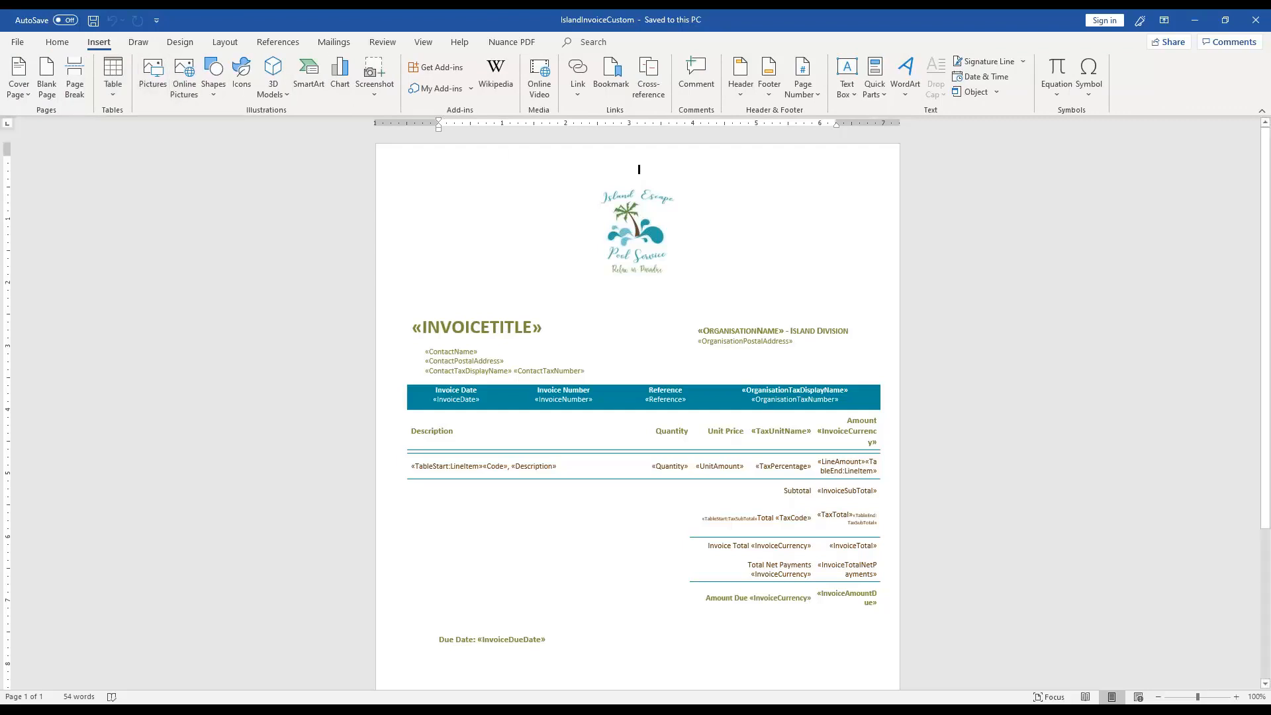
click(873, 91)
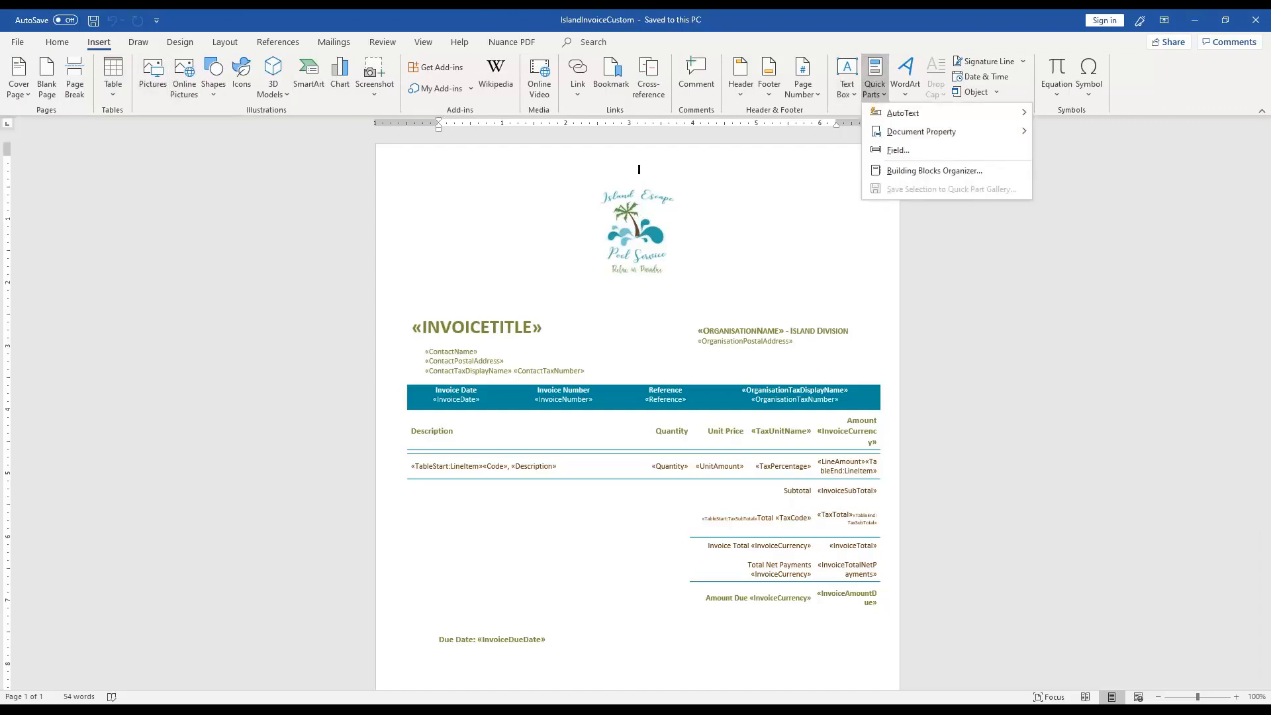
click(894, 151)
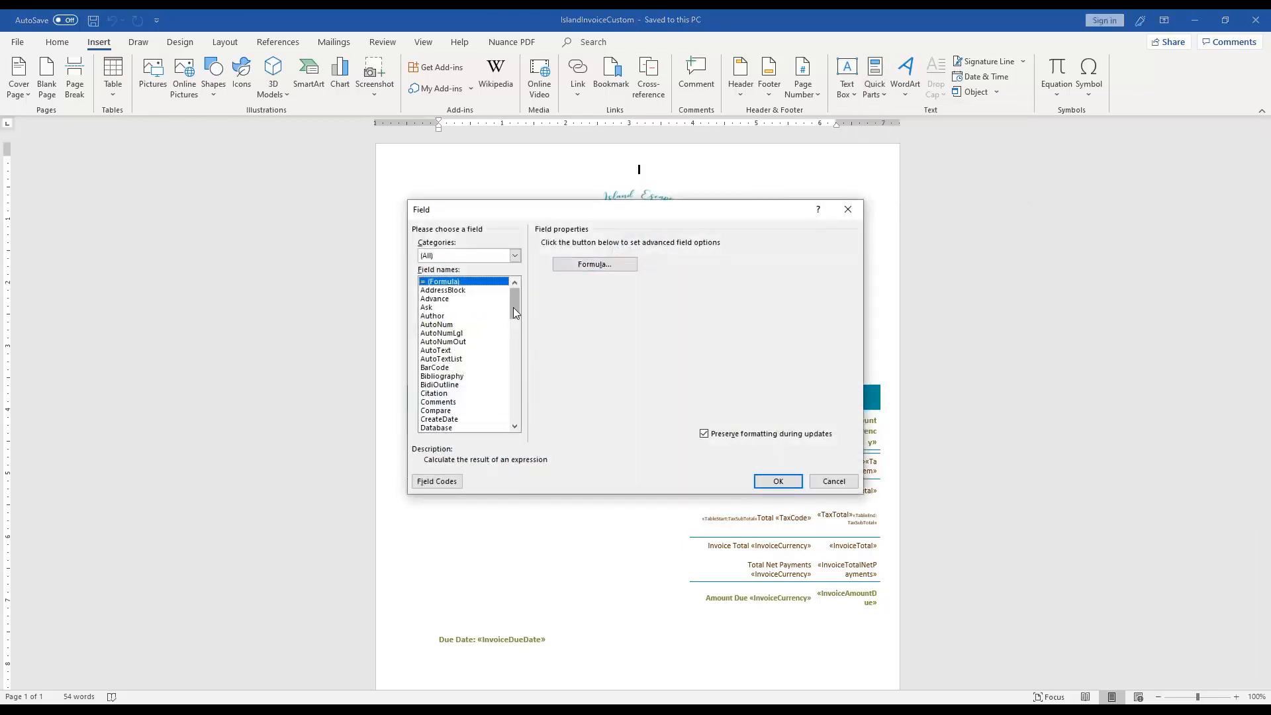
drag(514, 307, 514, 359)
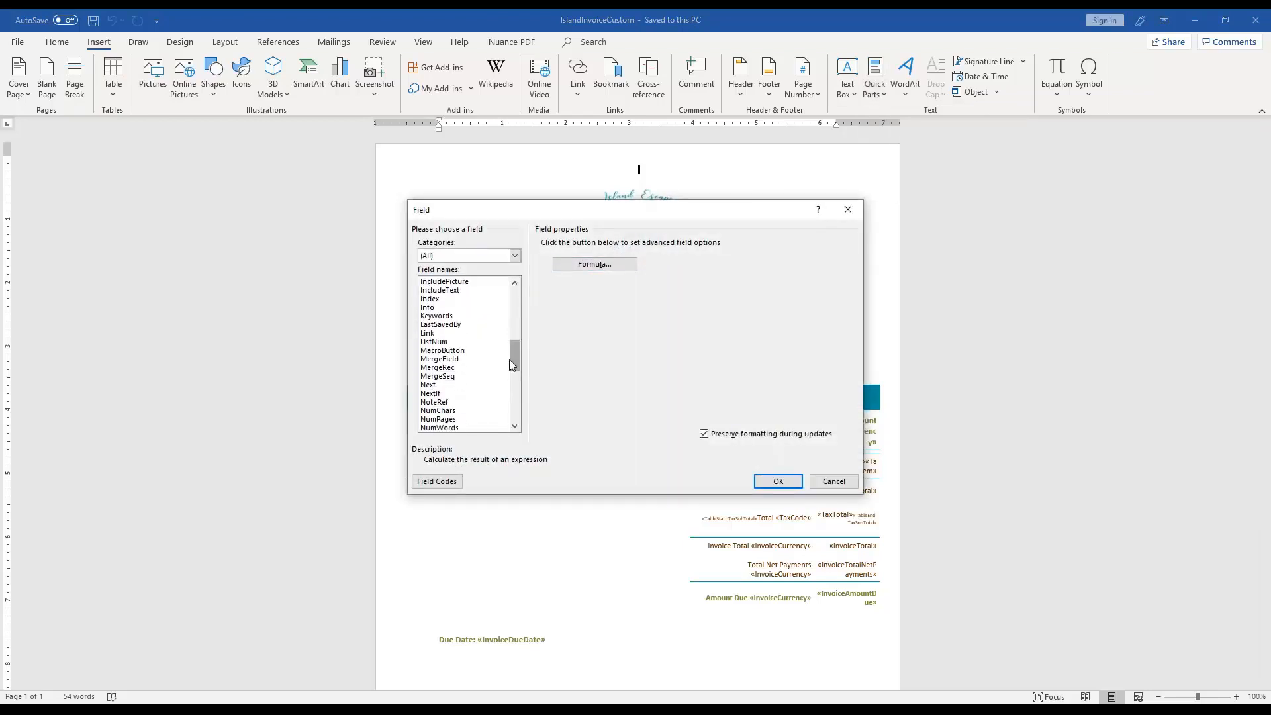
click(466, 358)
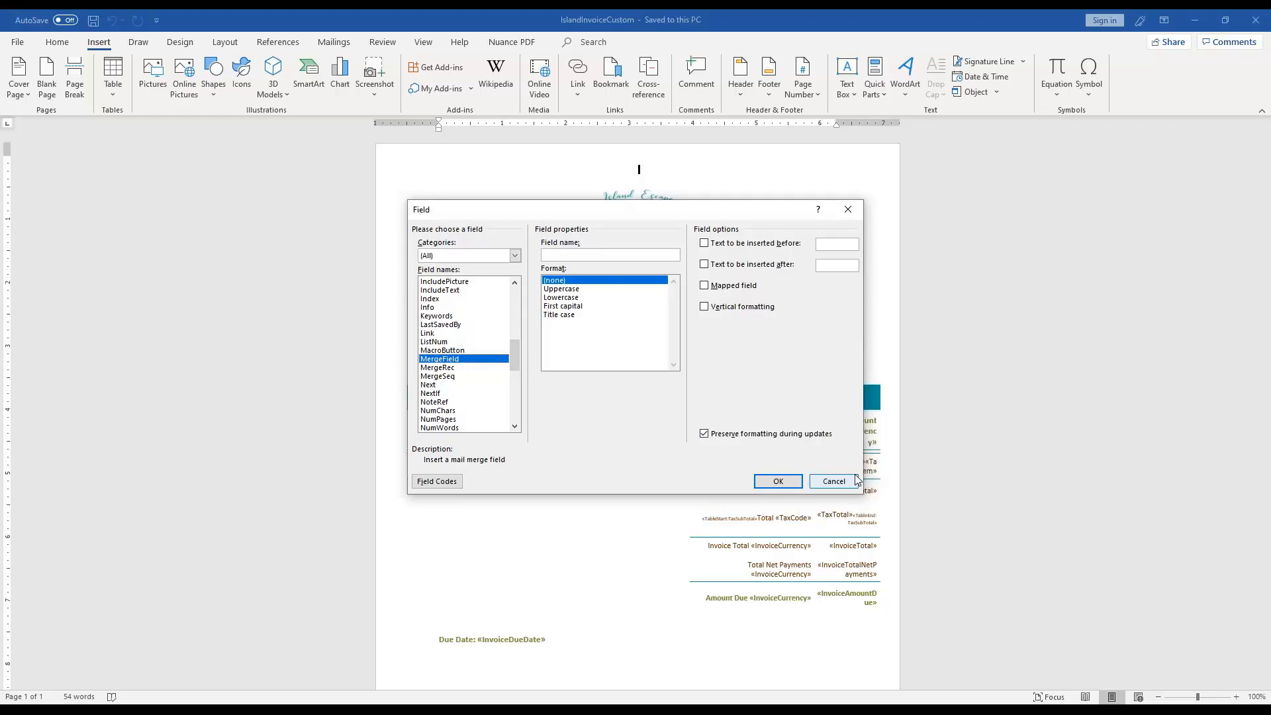
click(834, 482)
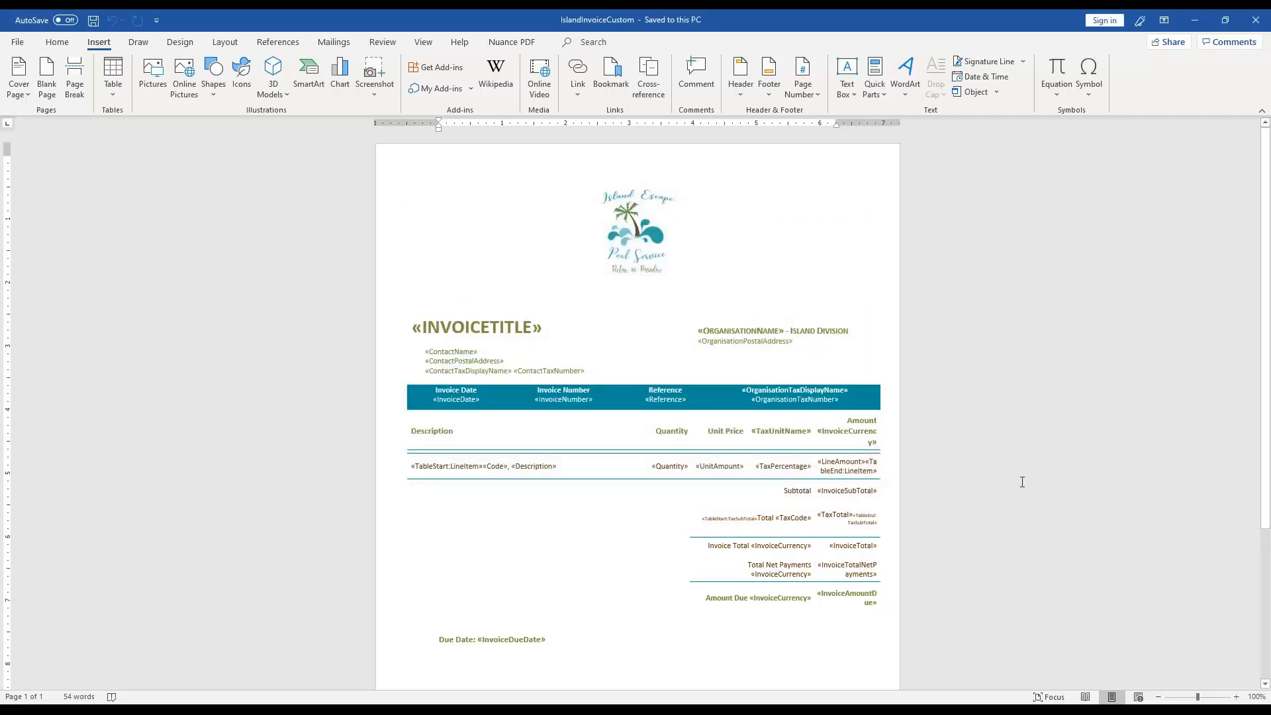
click(1255, 20)
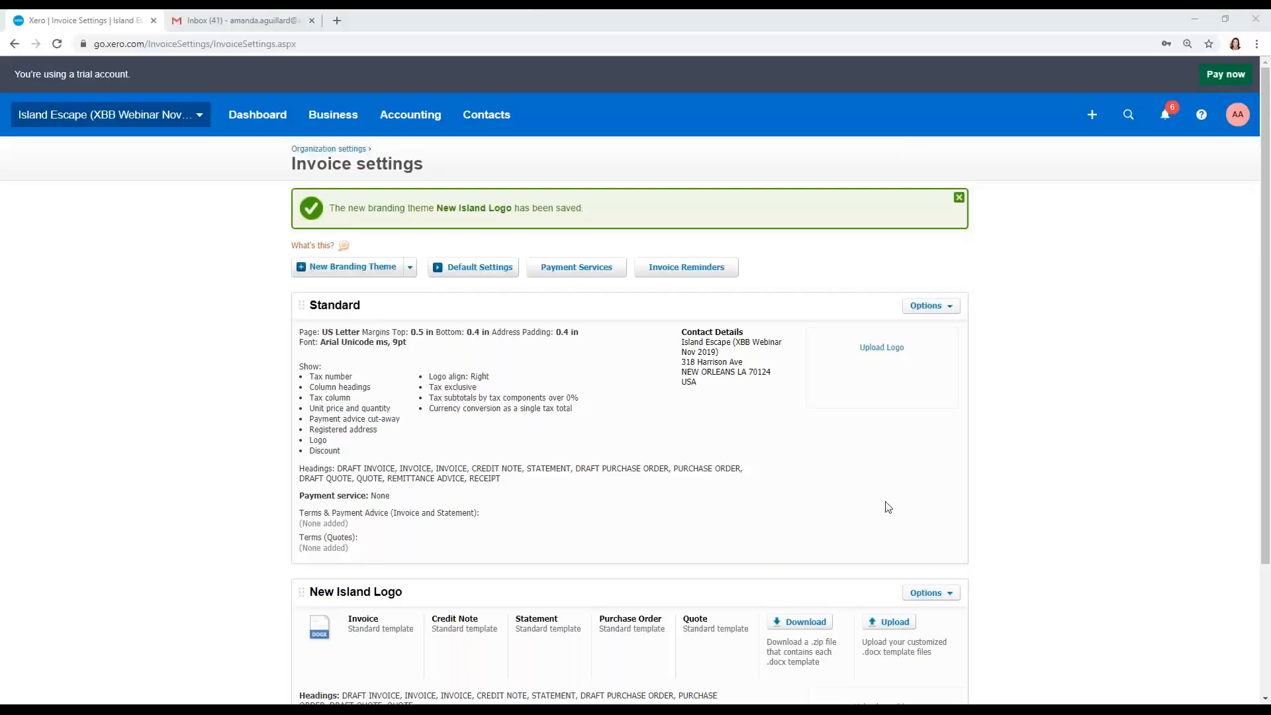
Step: Upload IslandInvoiceCustom.docx as the Invoice template of the New Island Logo theme
scroll(889, 507, down, 1)
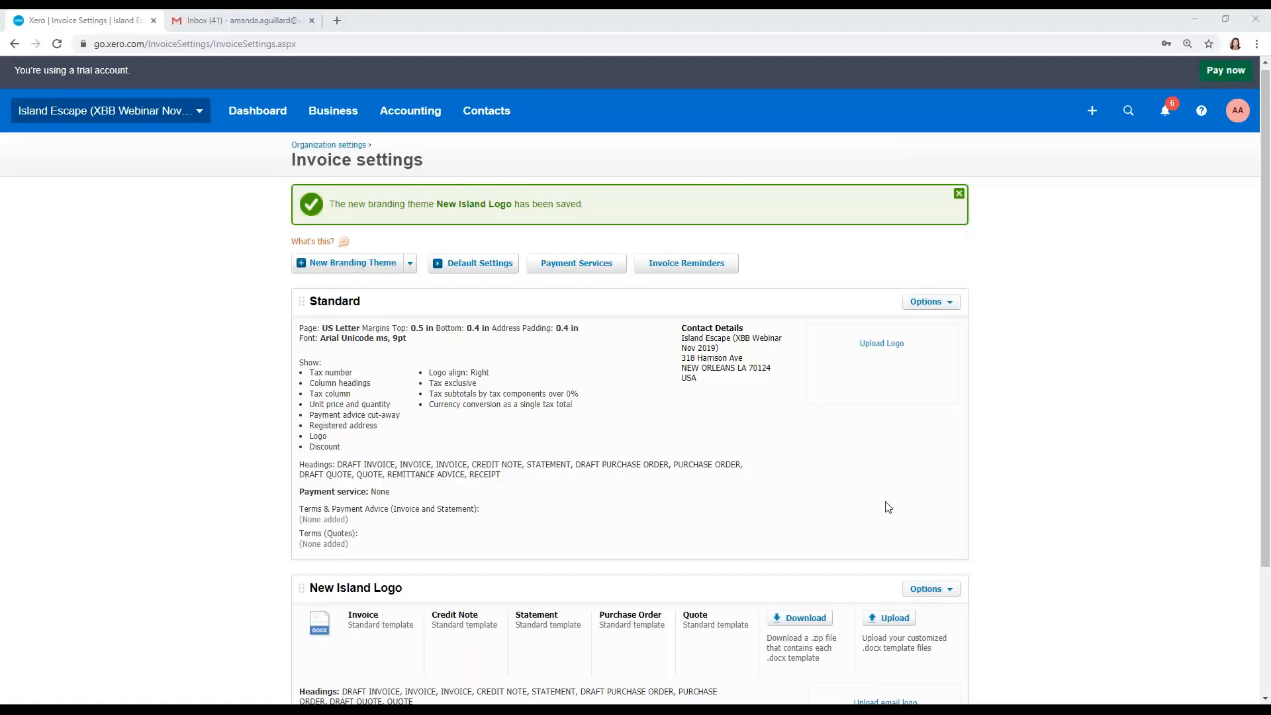
scroll(888, 508, down, 2)
click(878, 490)
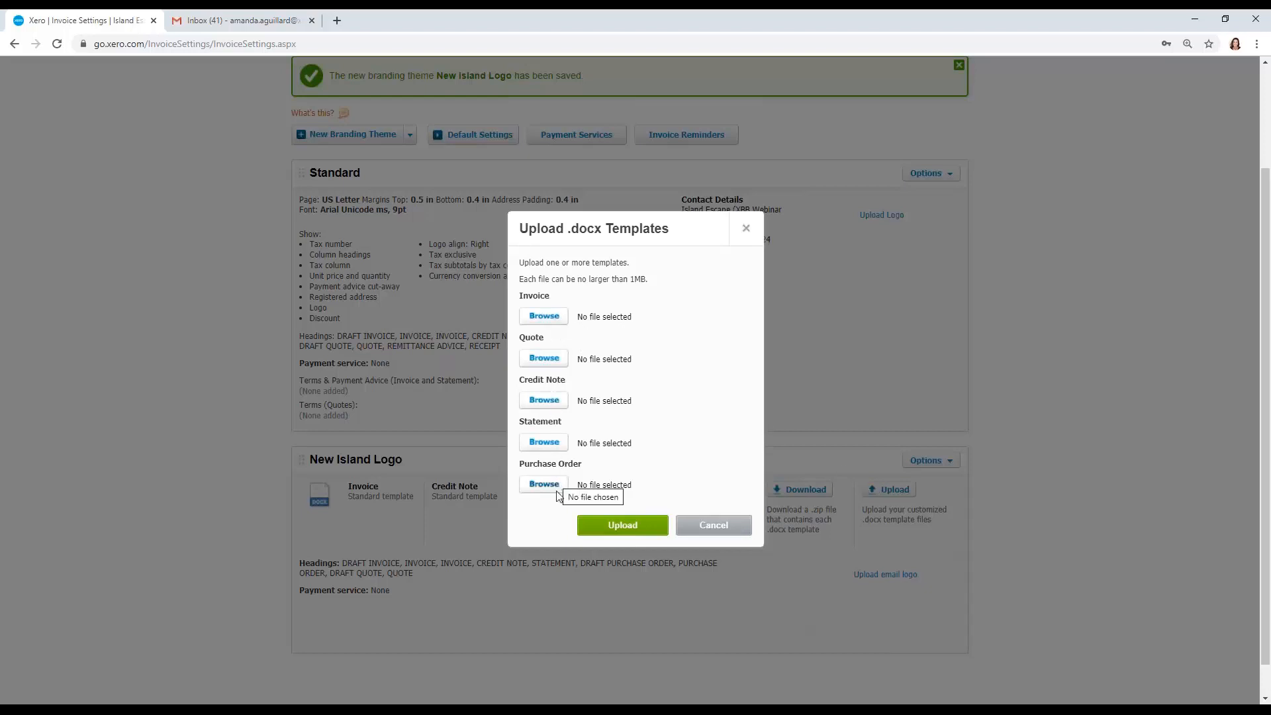
click(556, 319)
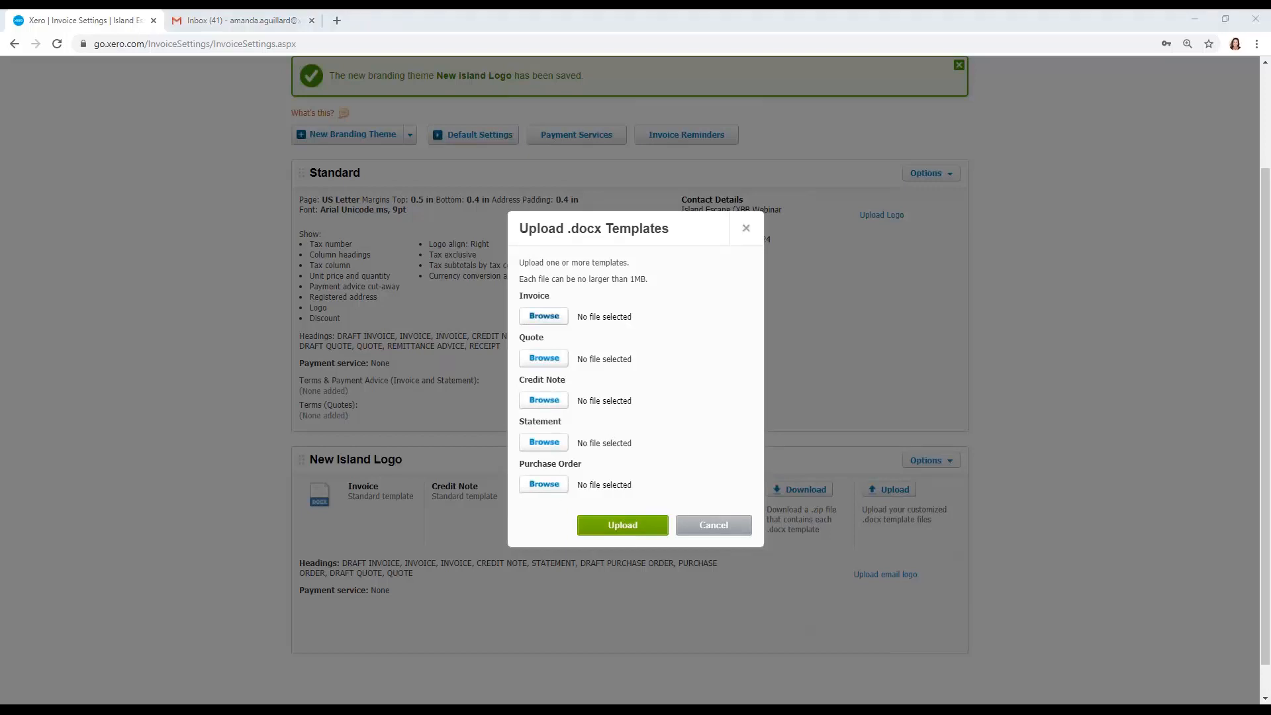
click(210, 102)
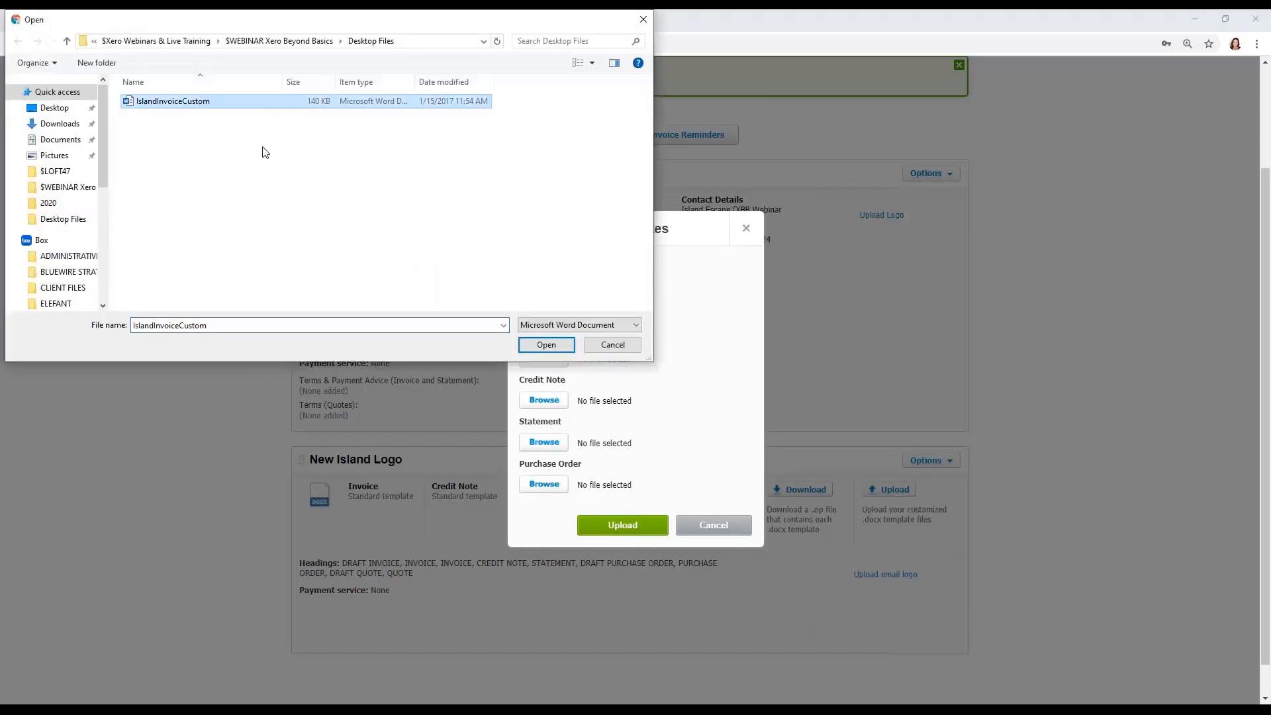
click(544, 340)
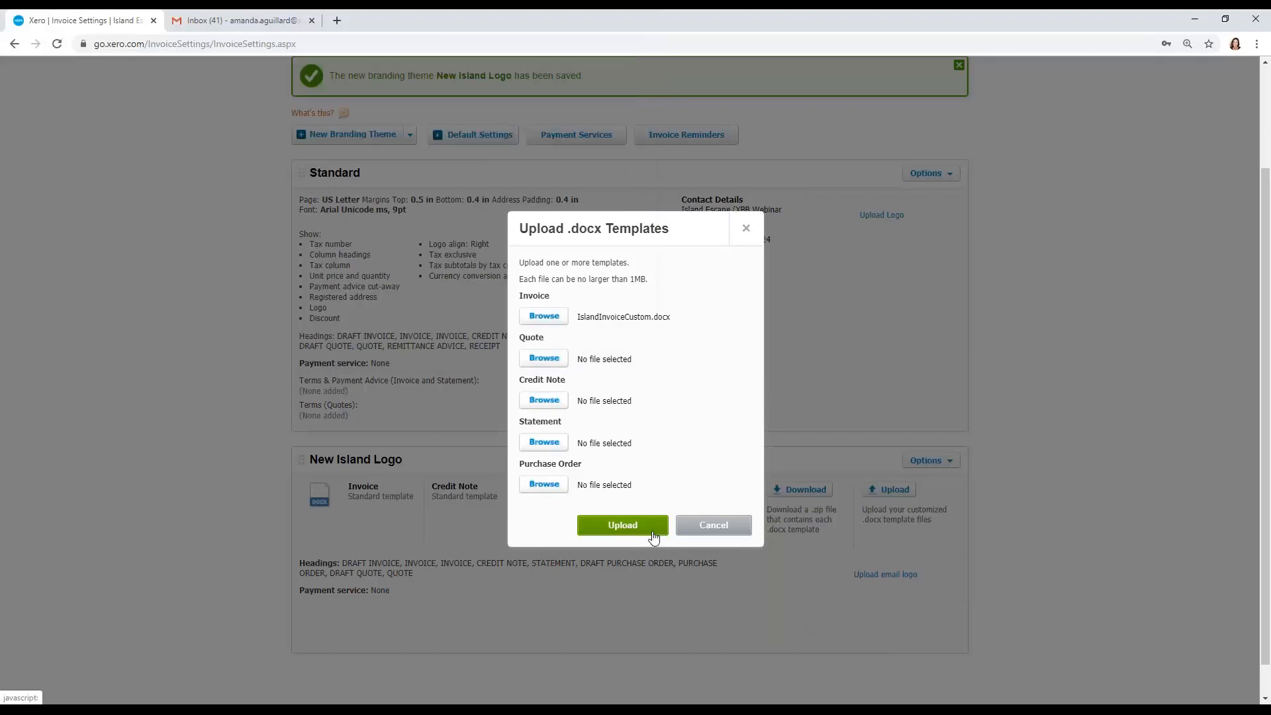
click(653, 533)
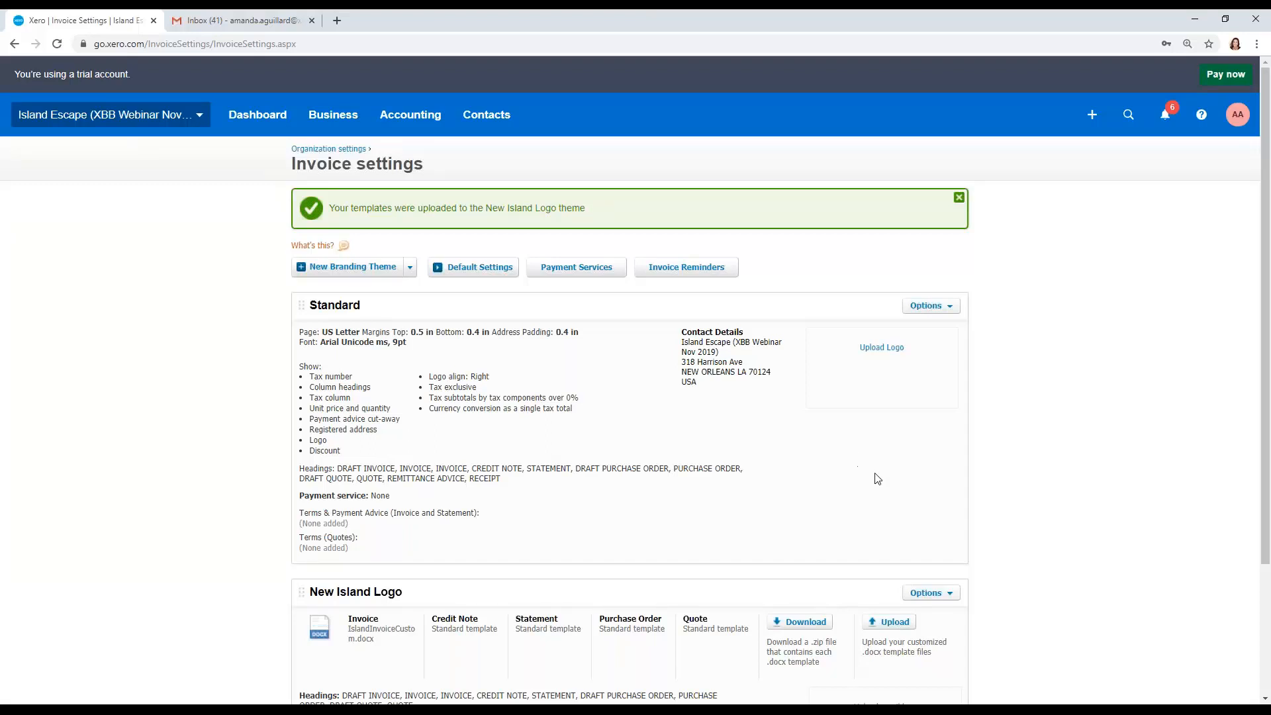
Step: Start a new quote from the sales overview
scroll(882, 483, down, 1)
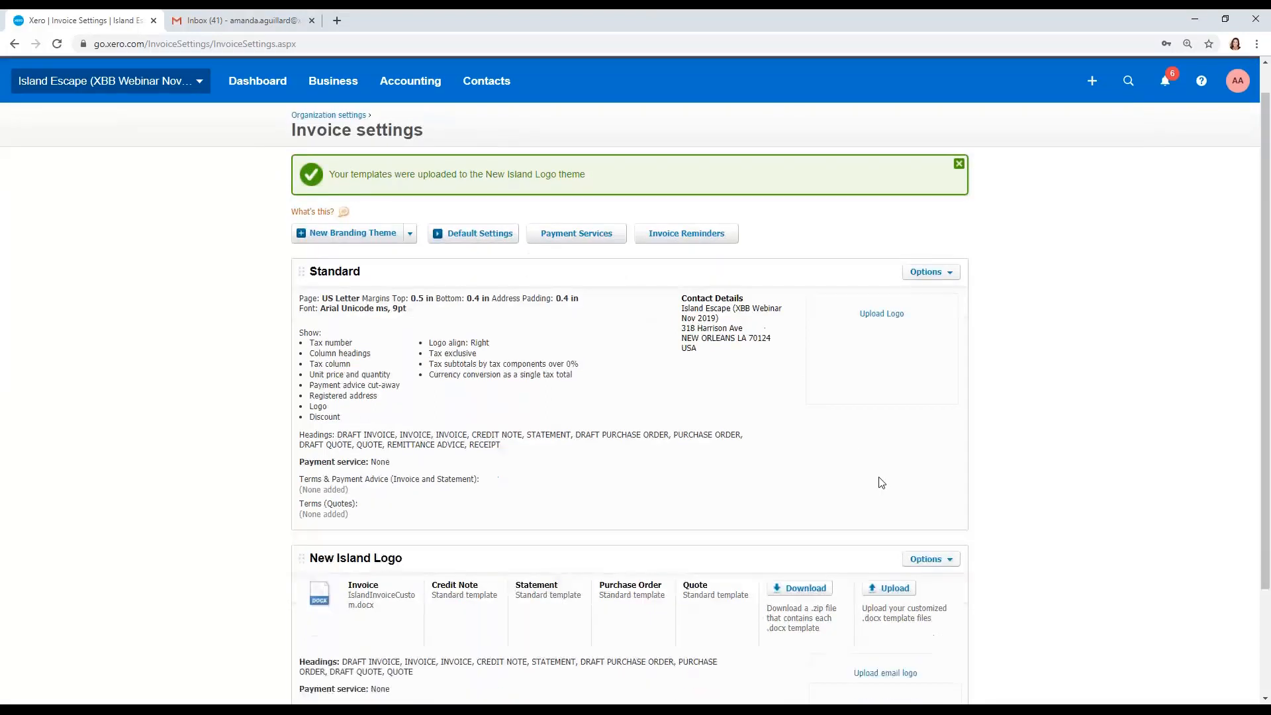
scroll(882, 487, down, 1)
scroll(630, 380, up, 2)
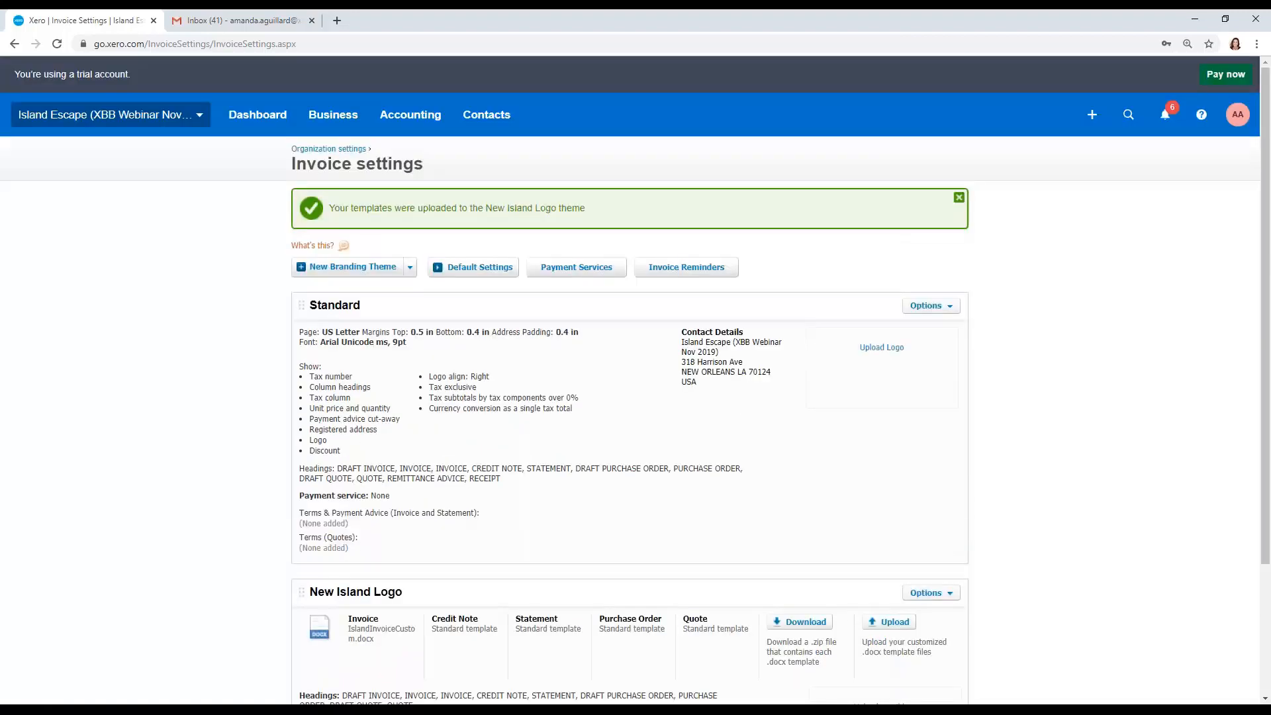
click(333, 114)
click(358, 221)
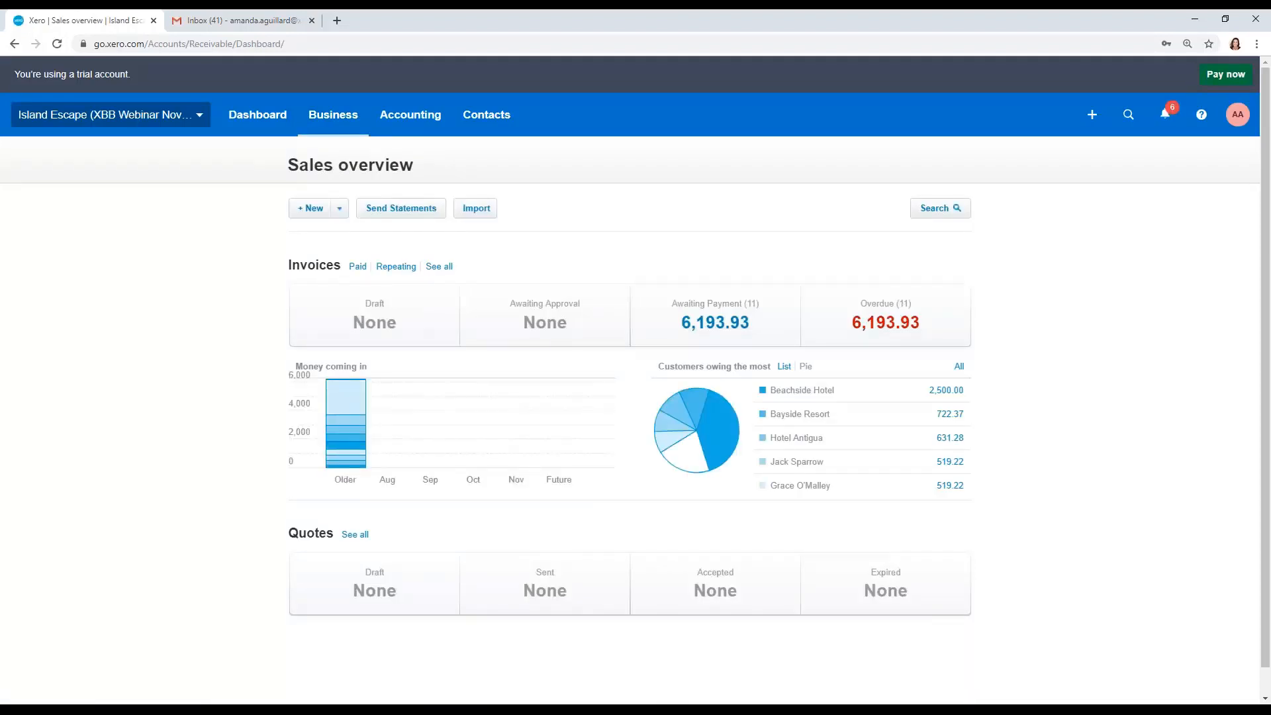
click(341, 210)
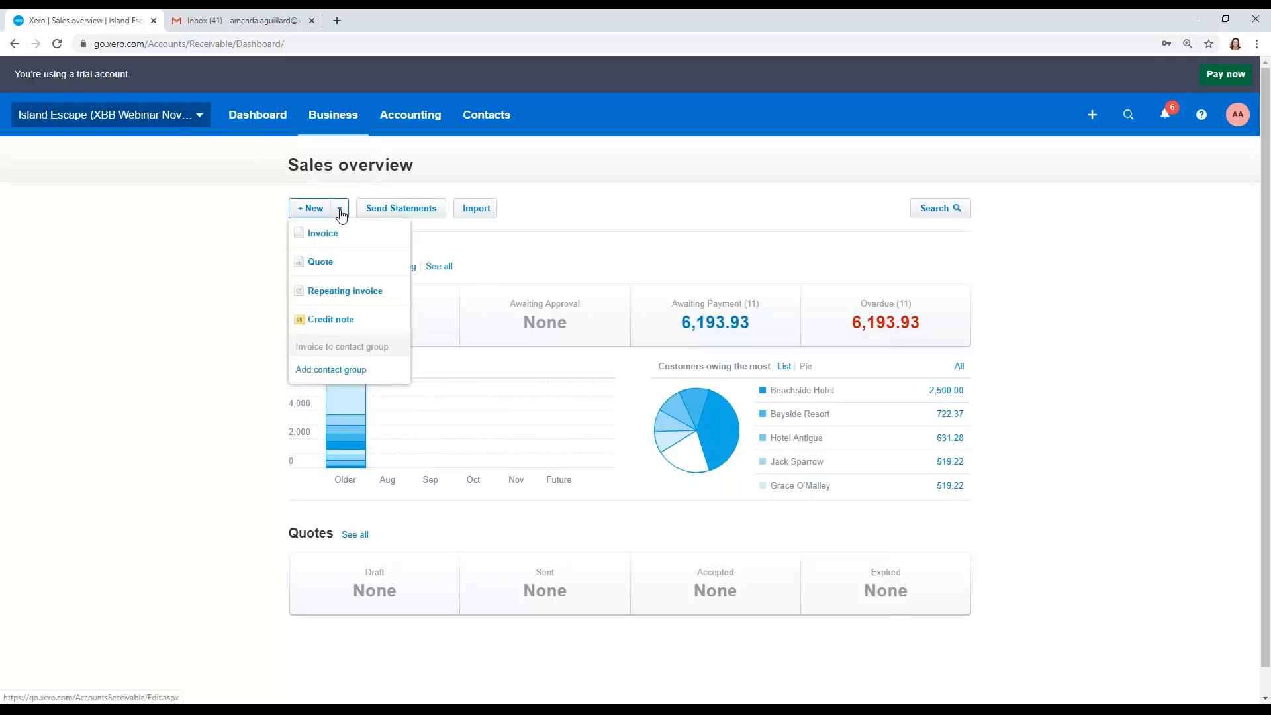
click(331, 261)
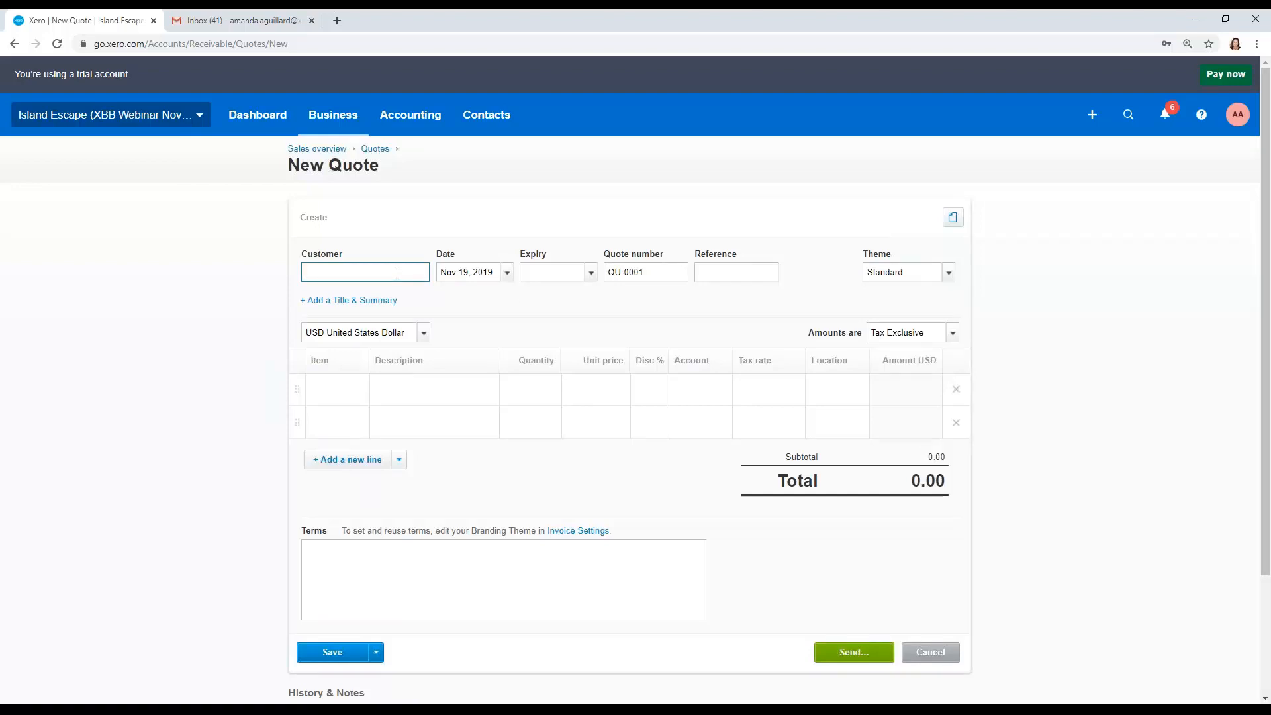
Step: Choose the existing customer contact for the quote by searching its name
text(James Buff)
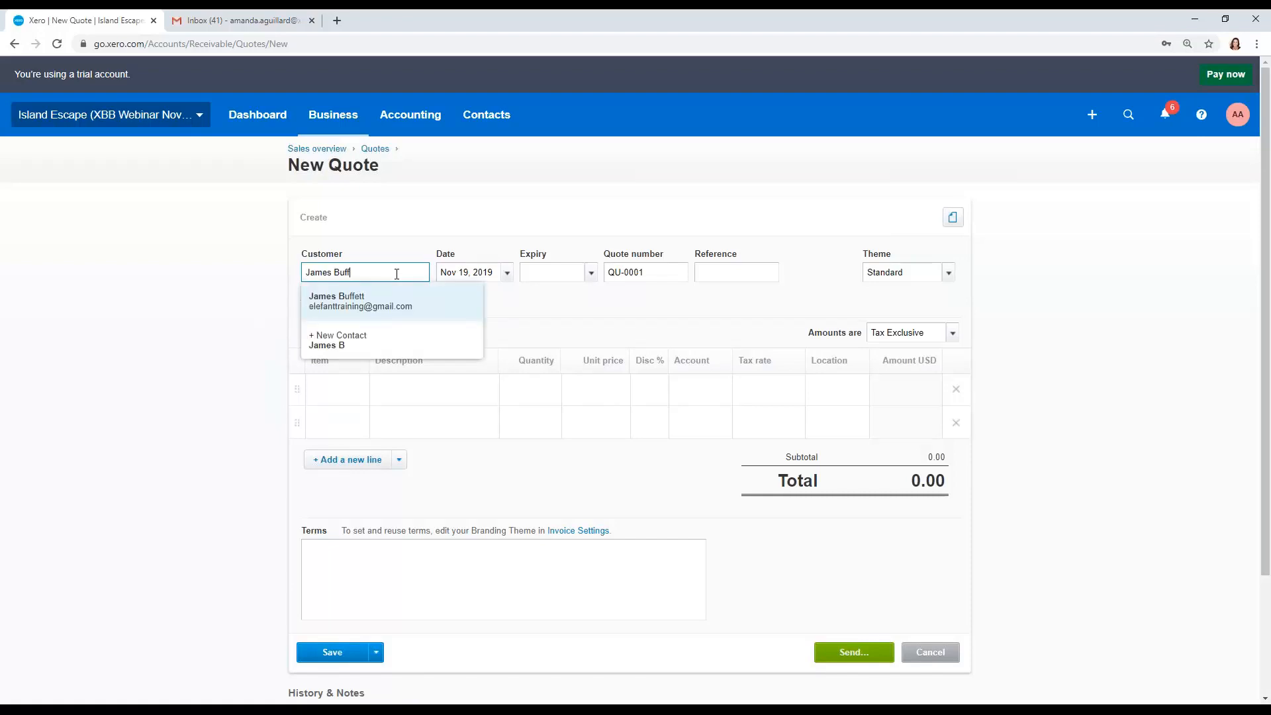
key(Tab)
click(397, 273)
click(380, 299)
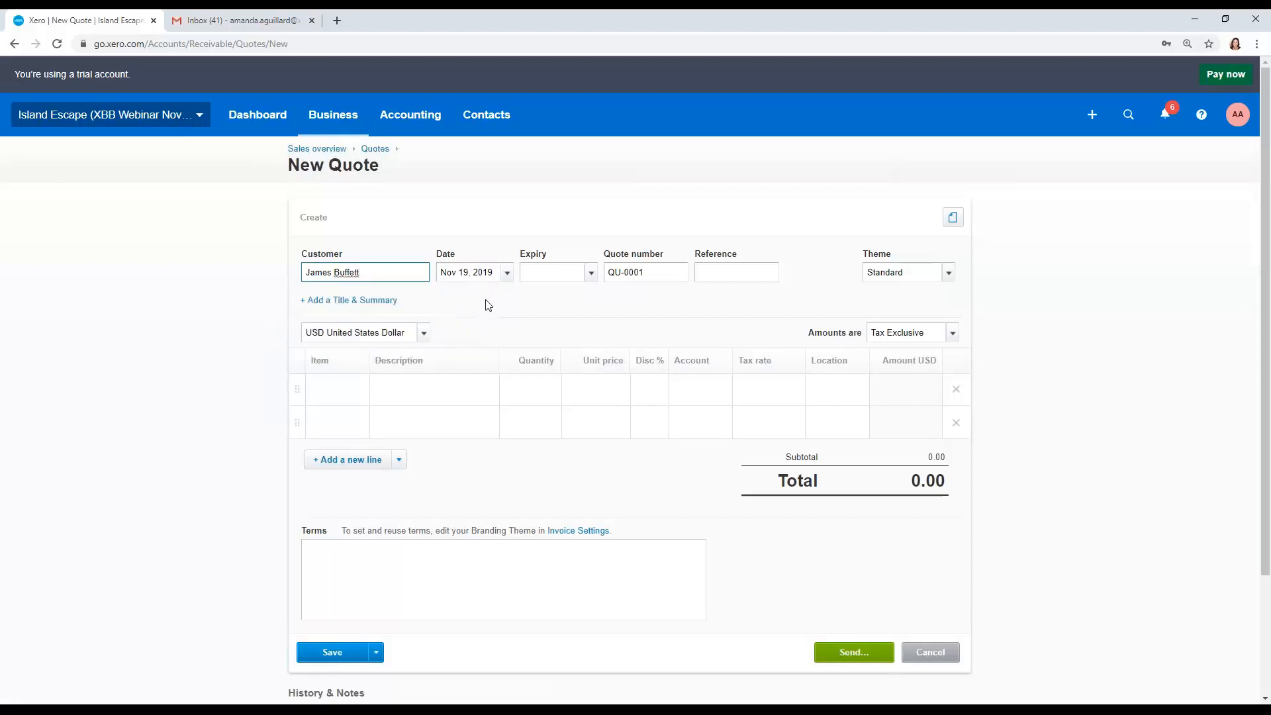
Step: Set the quote's expiry to 14 days after the date using +14
key(Tab)
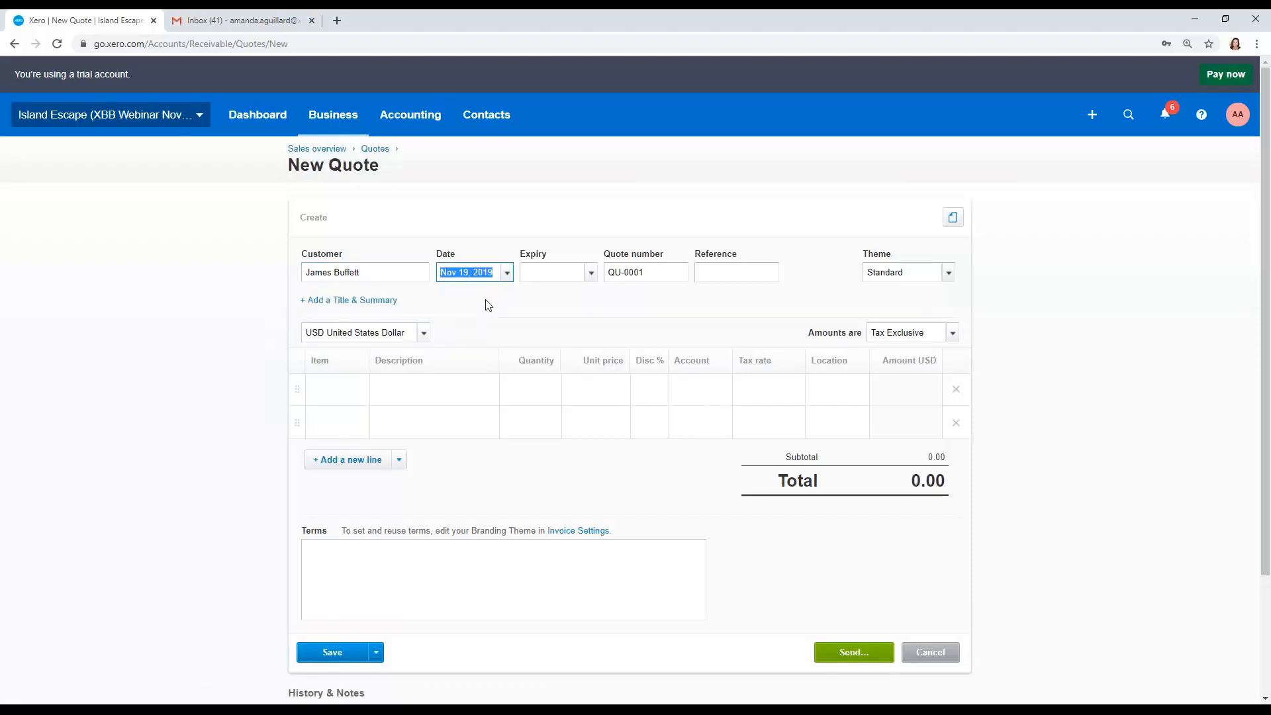
key(Tab)
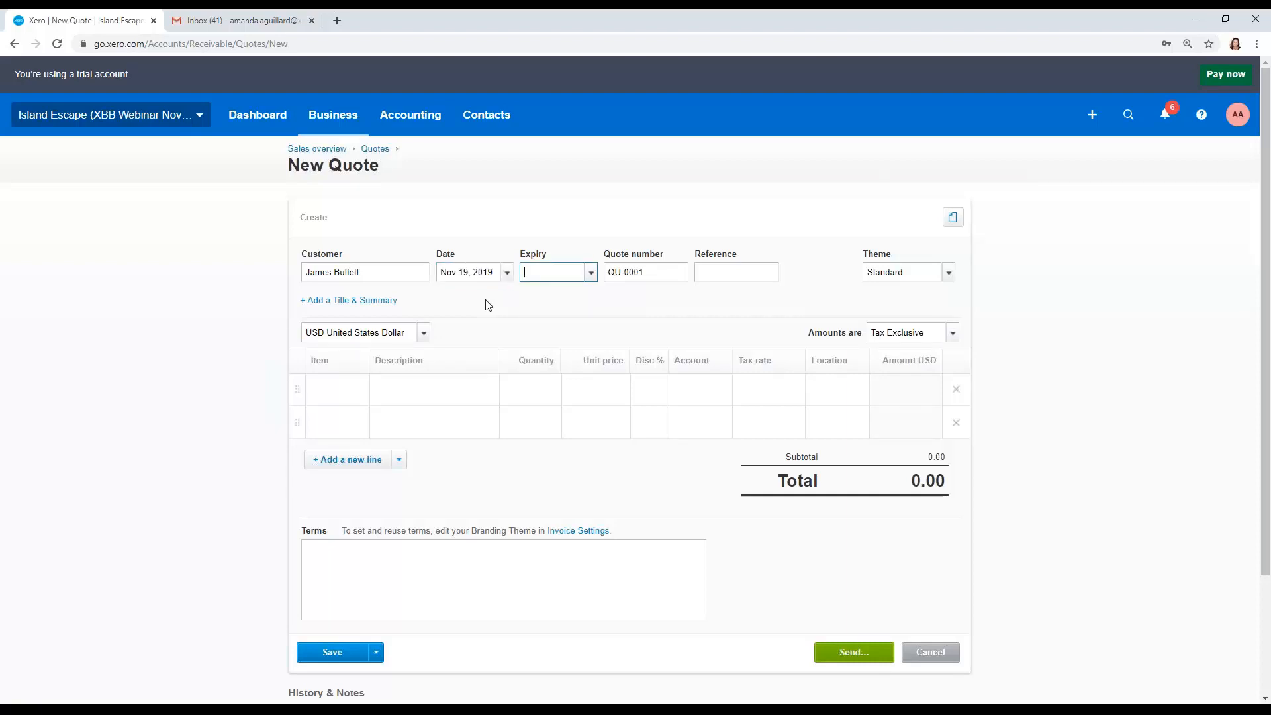
text(+14)
key(BackSpace)
key(BackSpace)
key(BackSpace)
key(Tab)
click(490, 295)
double_click(545, 272)
key(ctrl+a)
text(+14)
key(Tab)
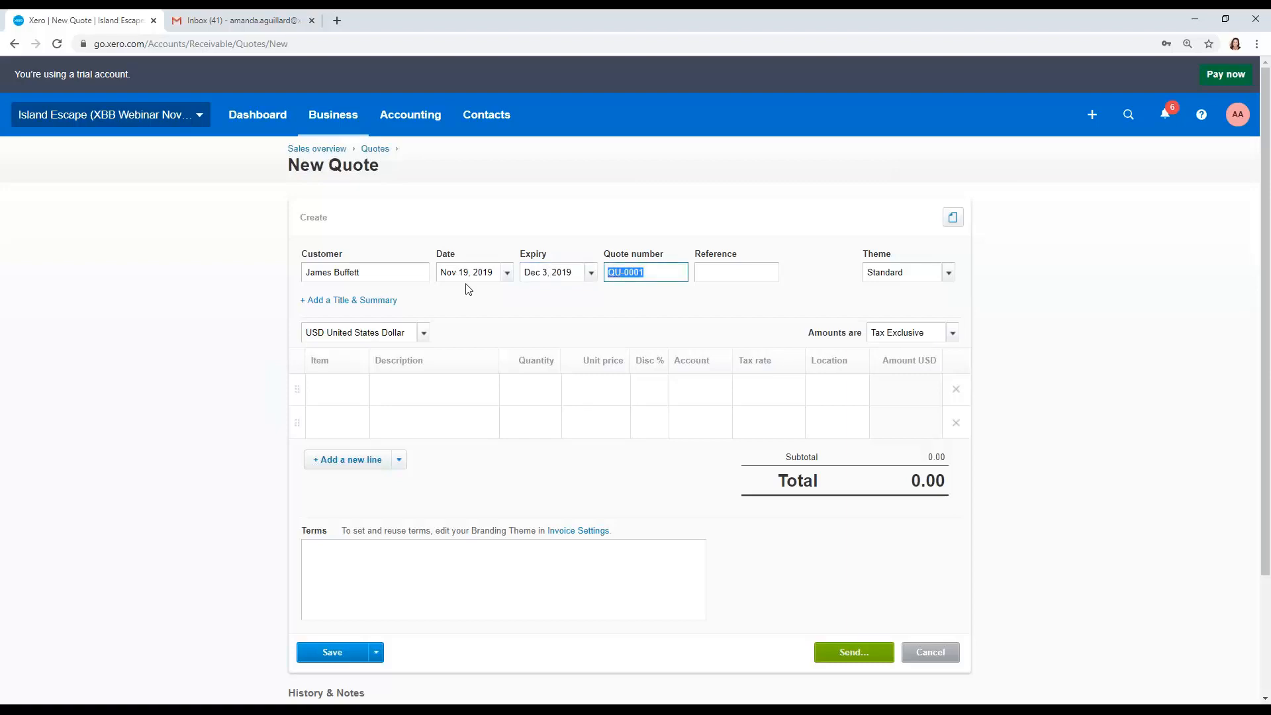
Step: Enter Mardi Gras Setup as the quote reference
key(Tab)
text(Mard)
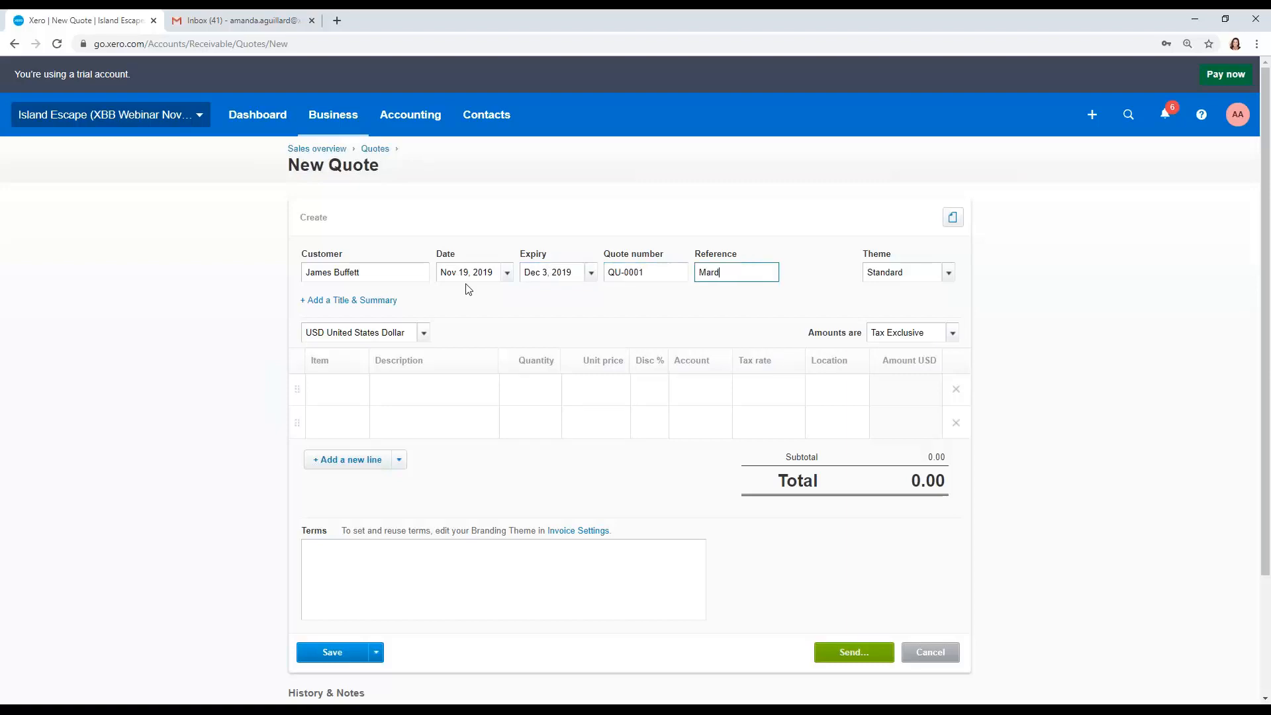
text(i Gras Setup)
key(Tab)
Step: Add the MUDDY pool-cleaning item and the CHLORINE bulk chlorine item as quote lines
click(344, 388)
text(mudd)
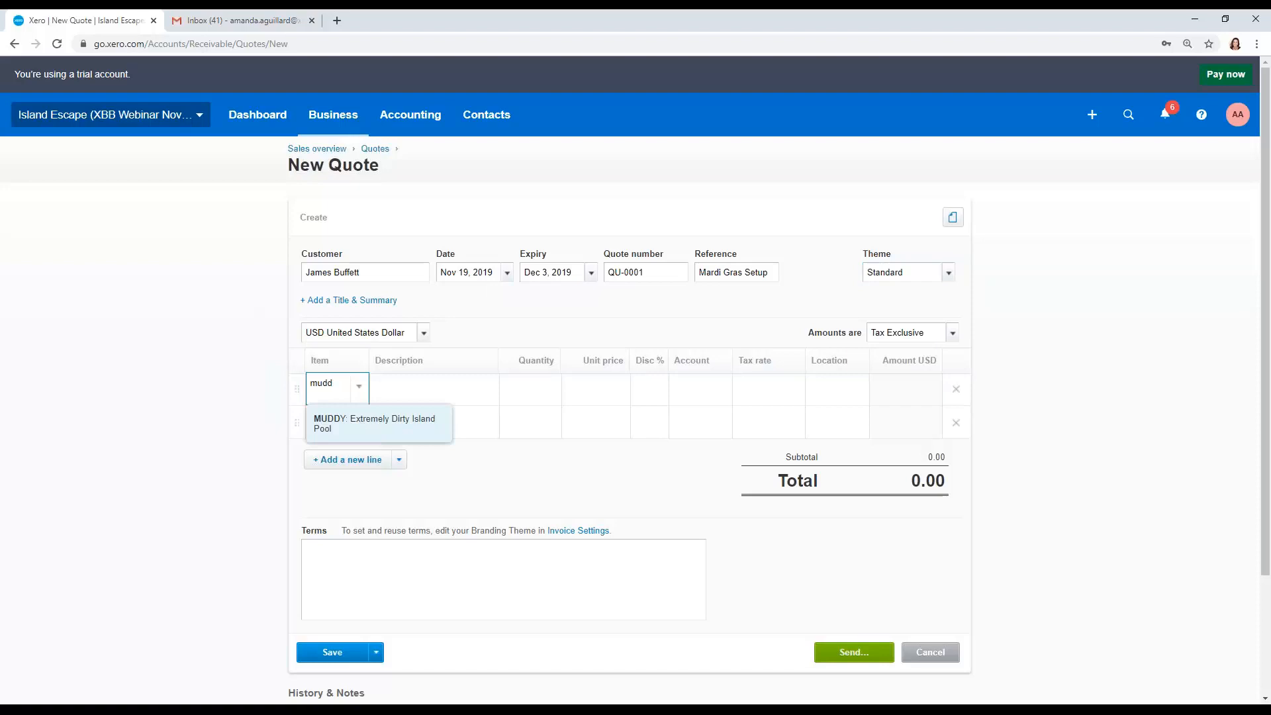
key(Tab)
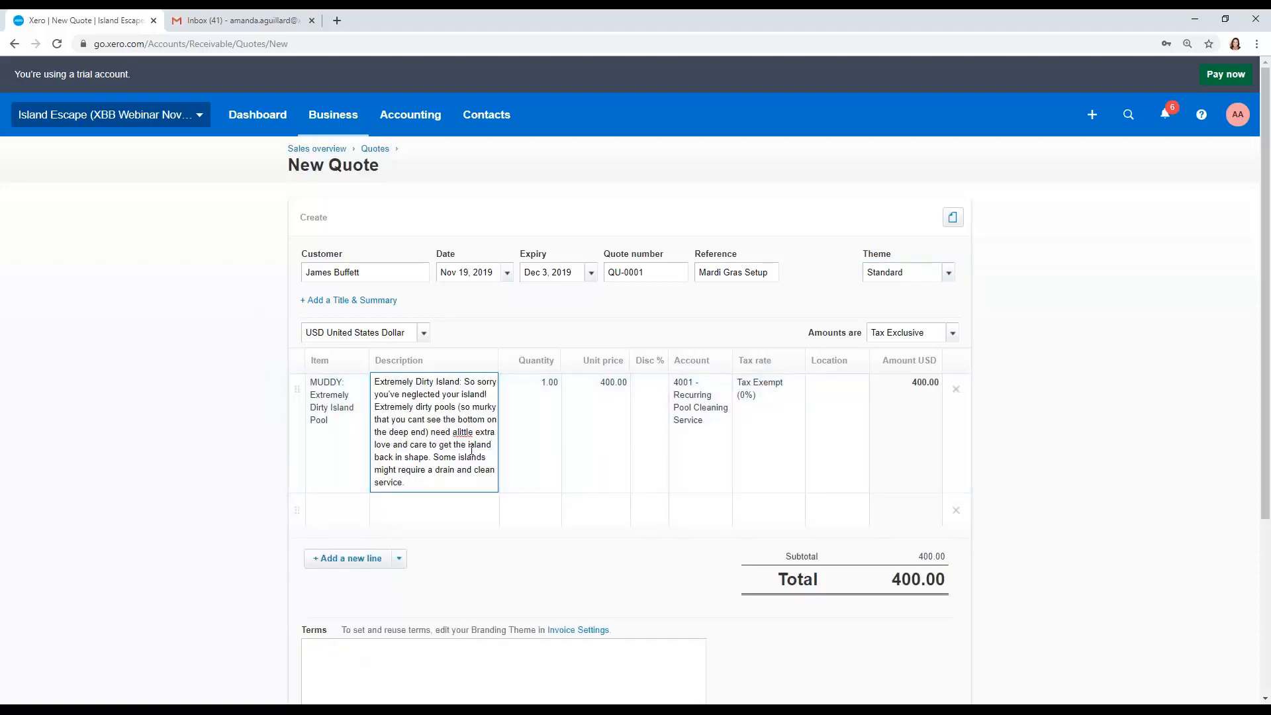
click(355, 522)
text(chl)
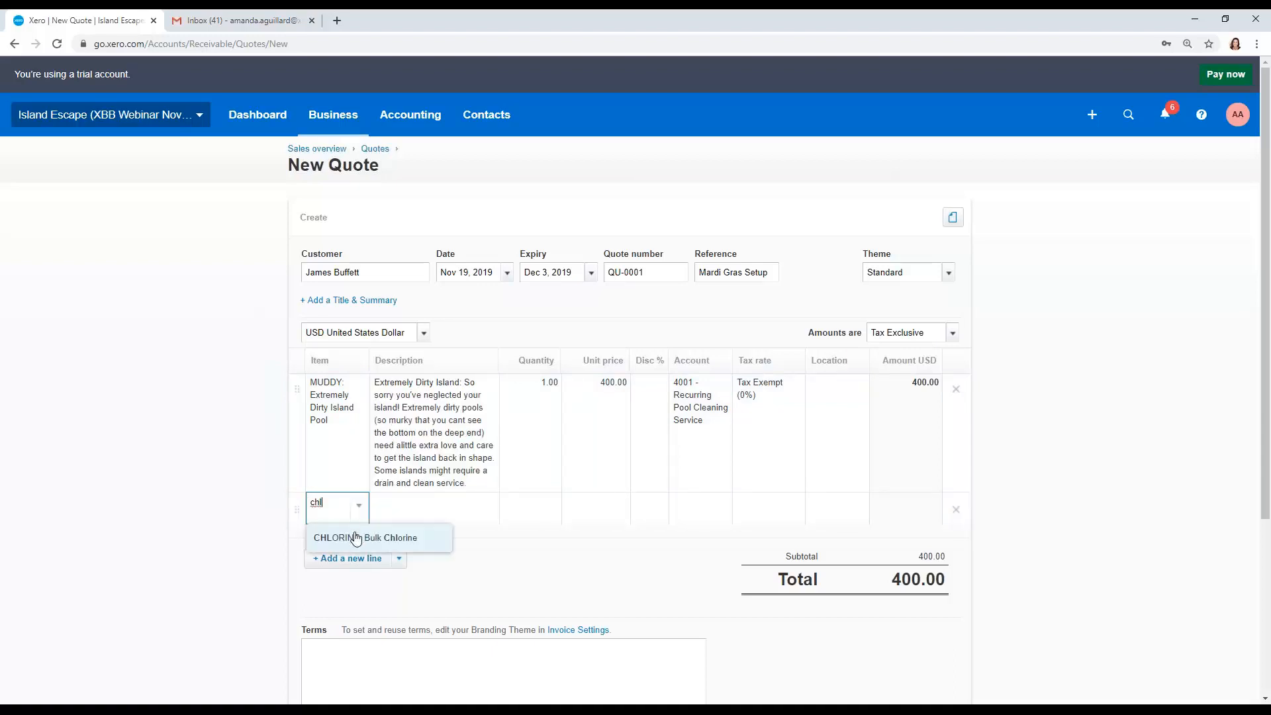
click(386, 538)
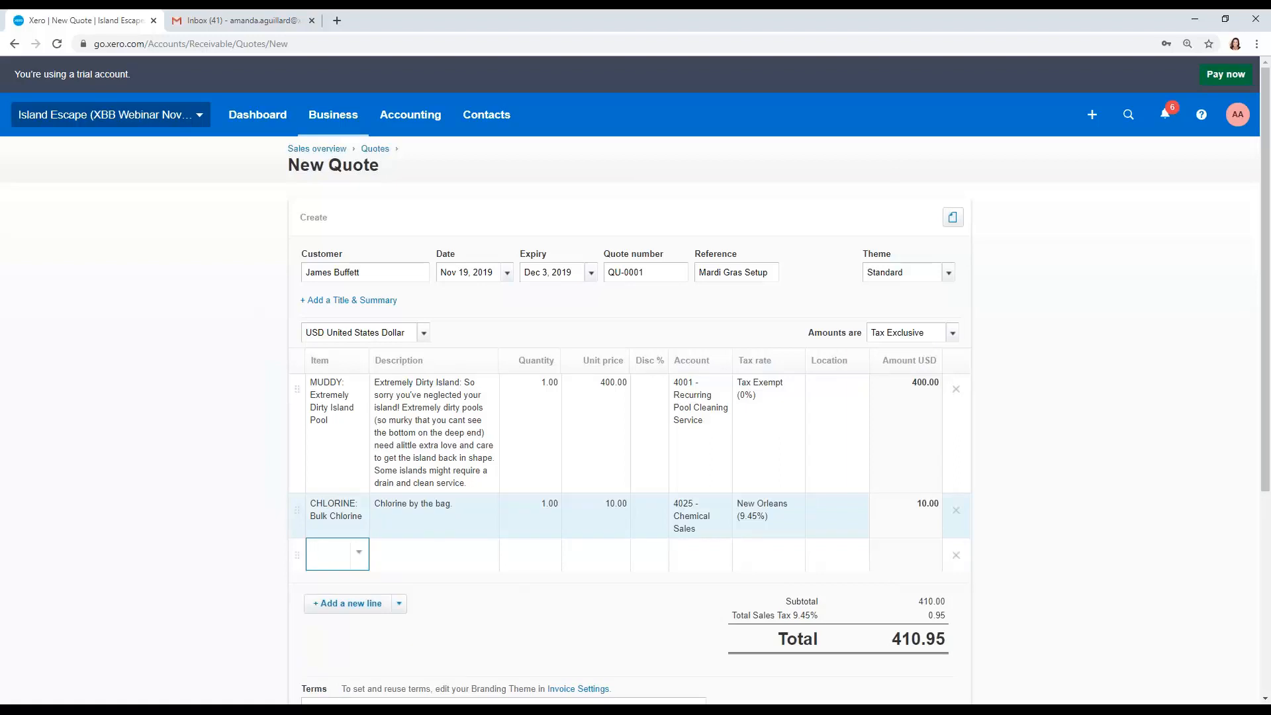
Step: Try a 10% discount on the pool-cleaning line, then clear it
click(319, 406)
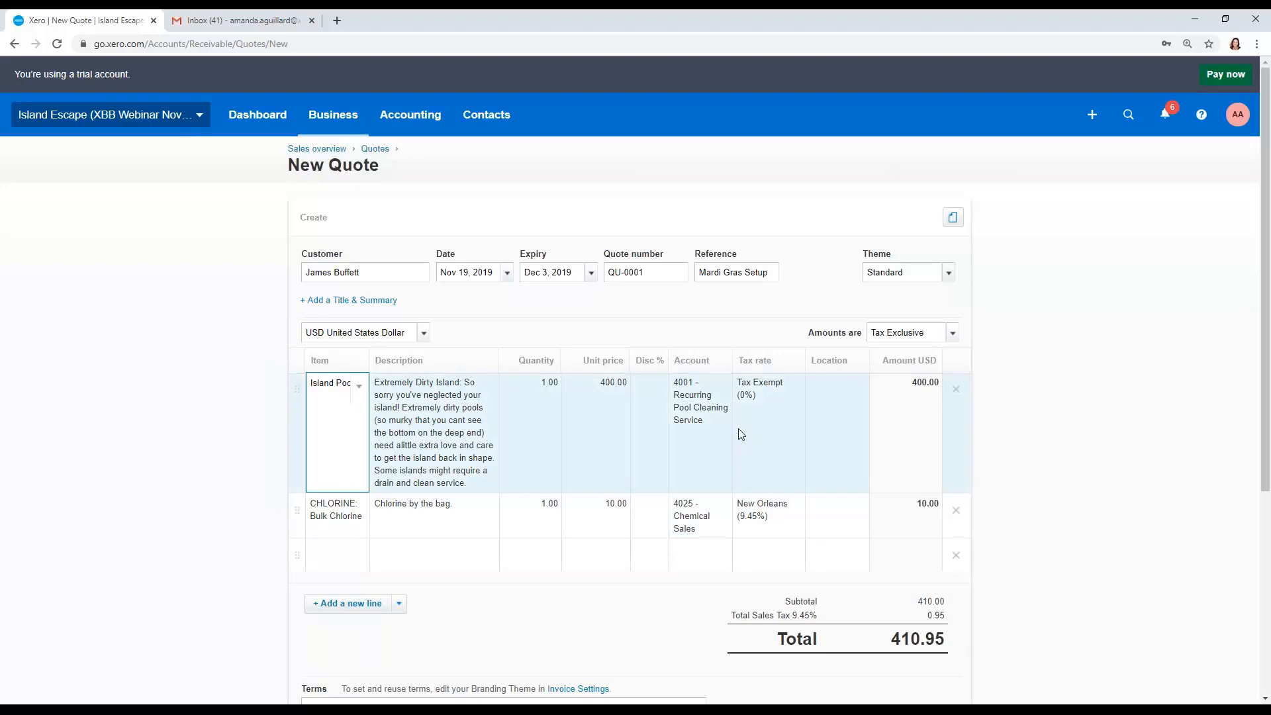
key(Tab)
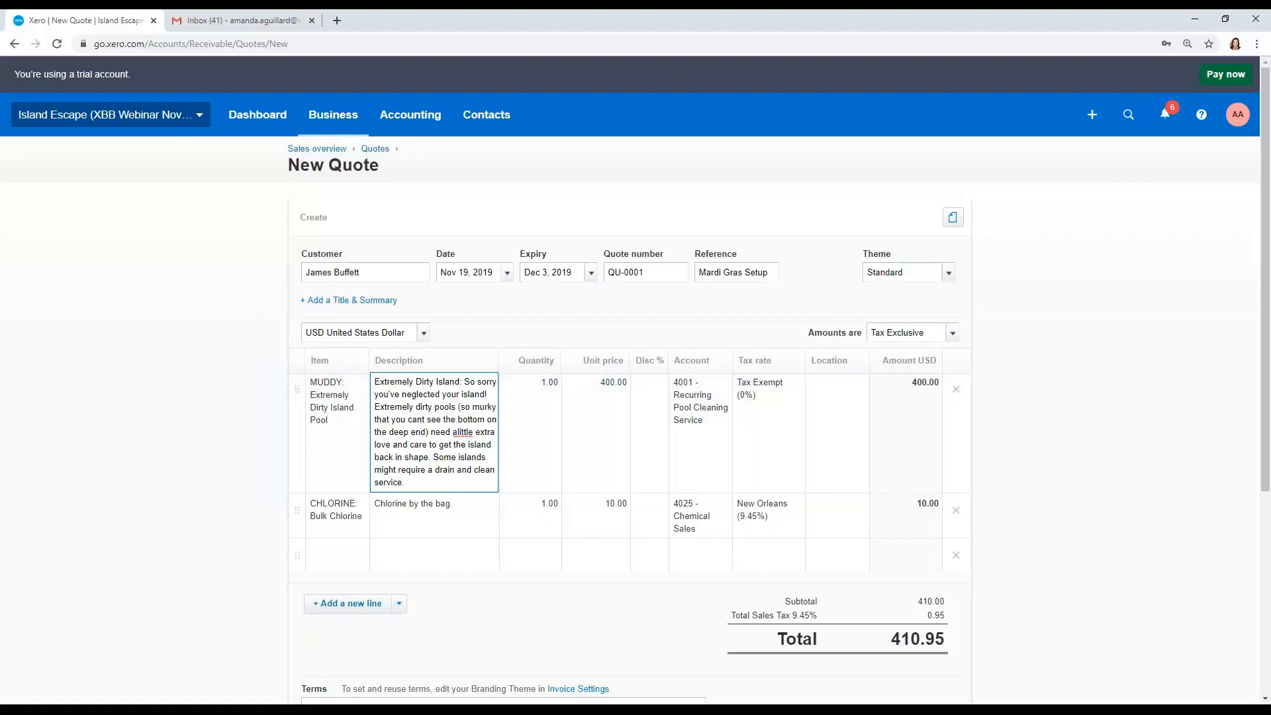
click(558, 465)
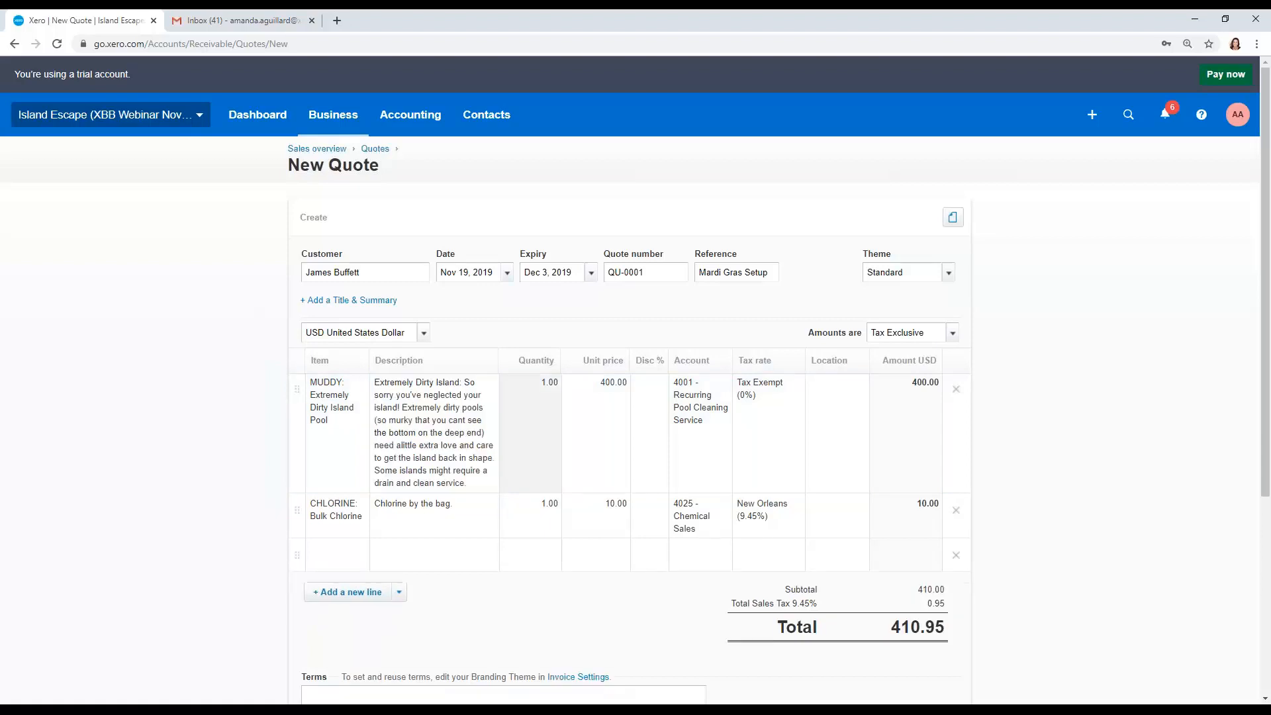
click(649, 451)
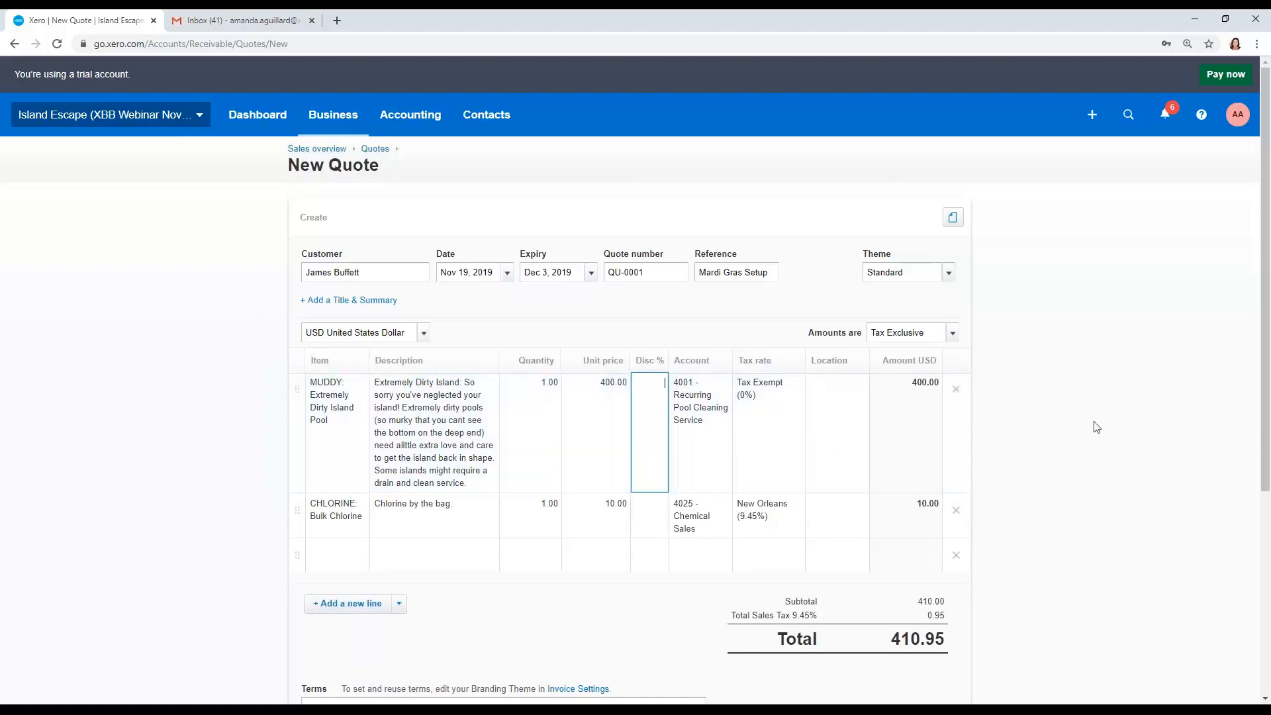
scroll(1097, 427, down, 1)
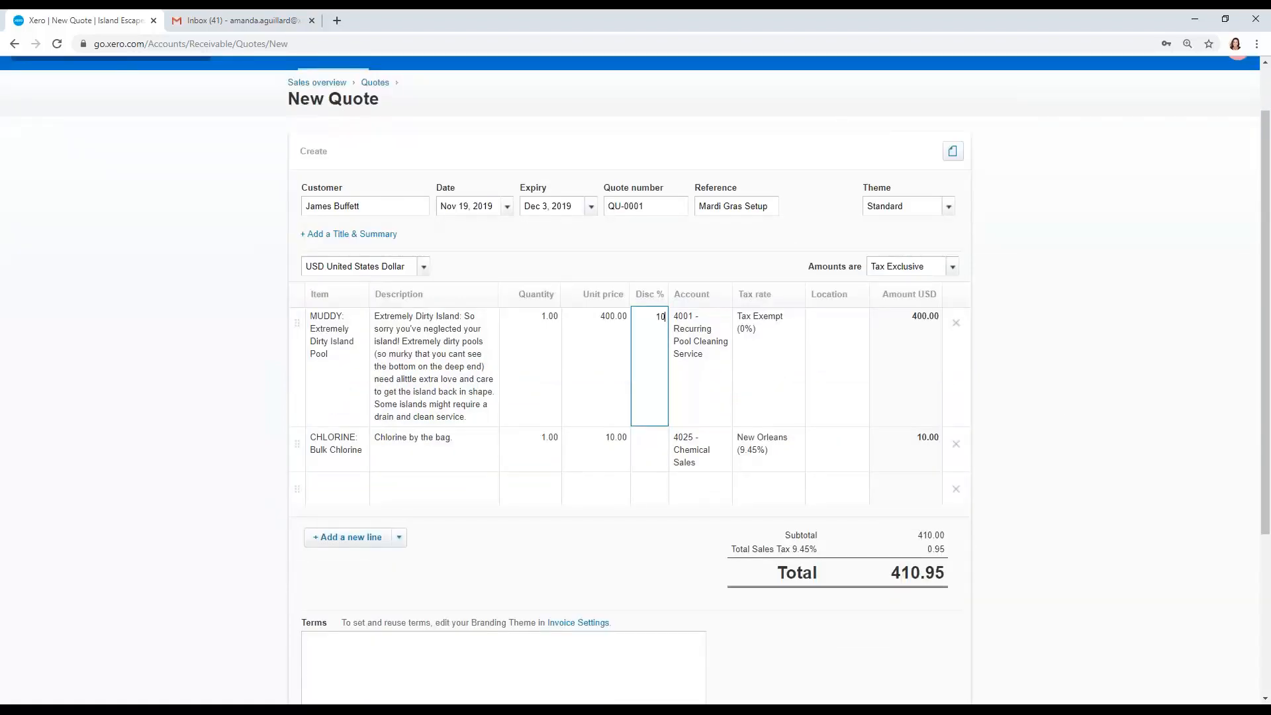
key(Tab)
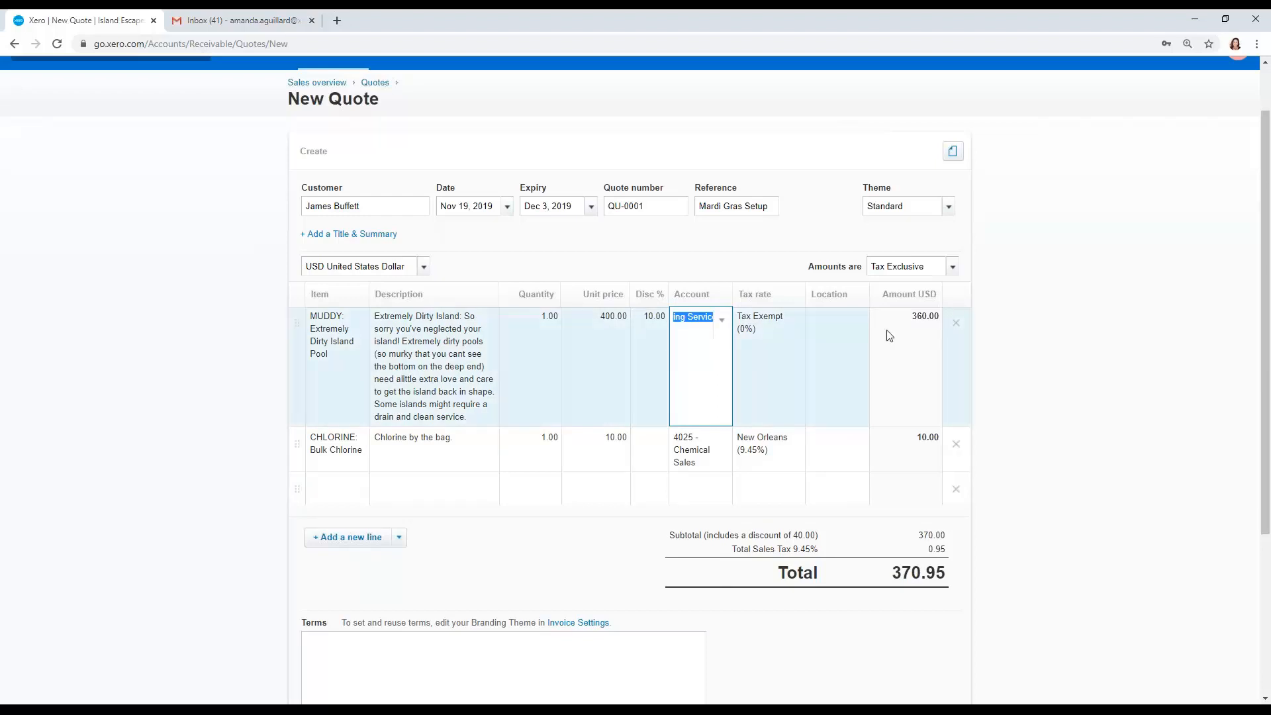
click(1019, 348)
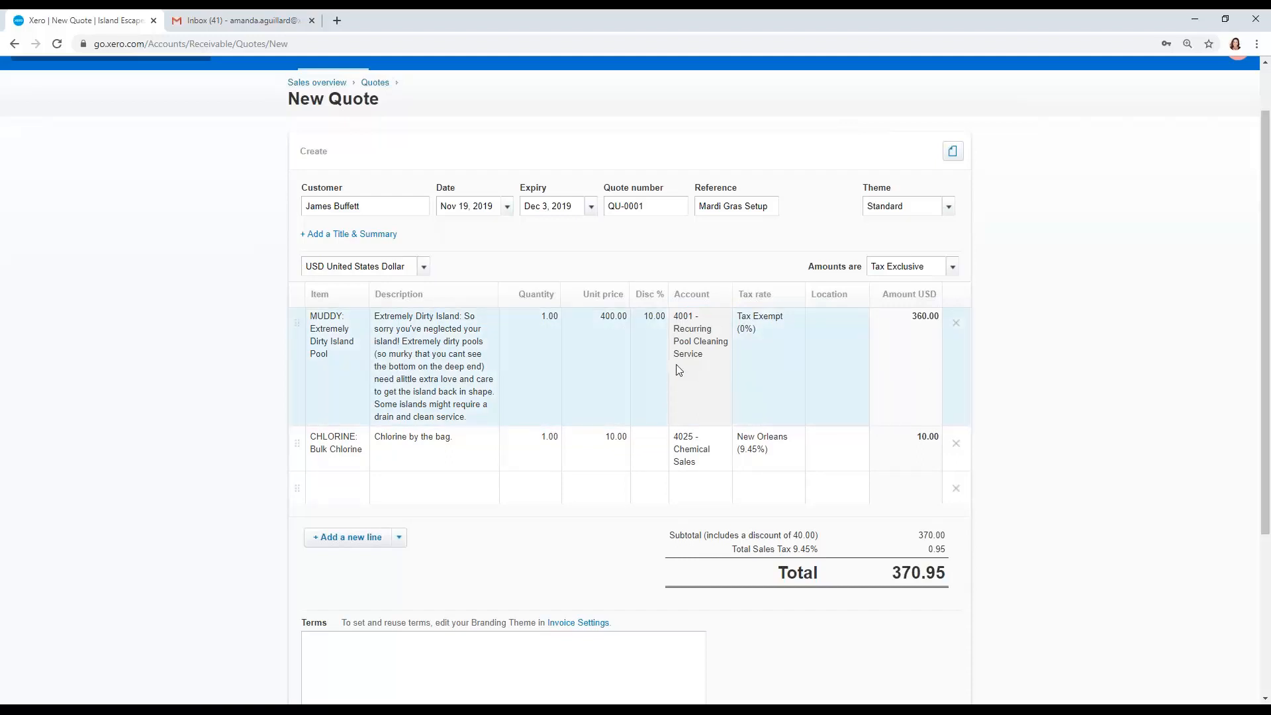
click(657, 344)
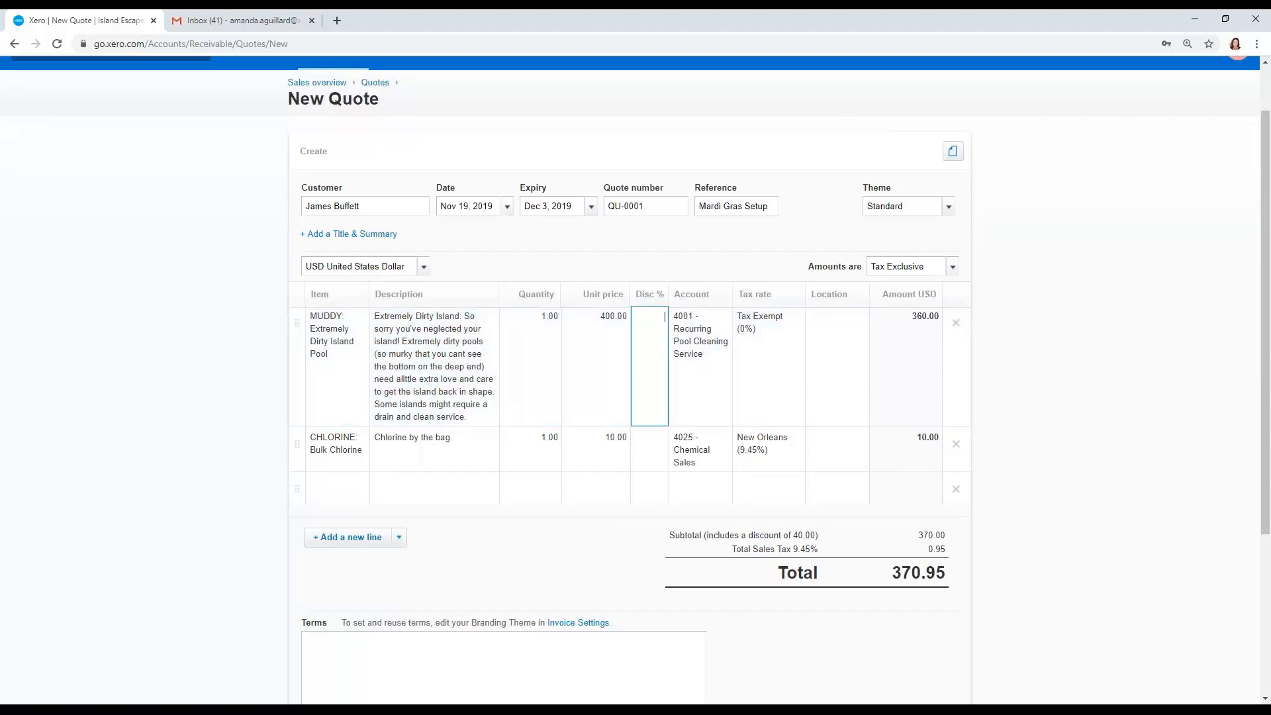
Step: Add a Preferred Customer Discount line with quantity 1 and unit price -50
click(338, 490)
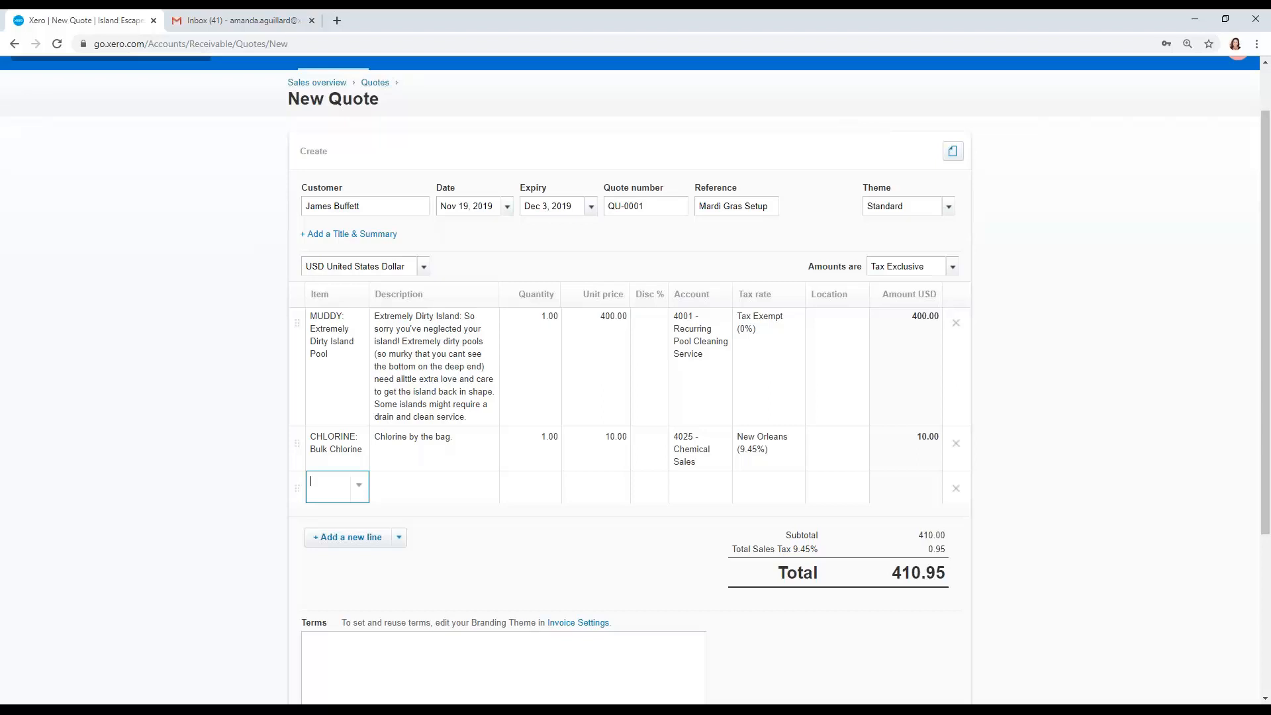
click(434, 486)
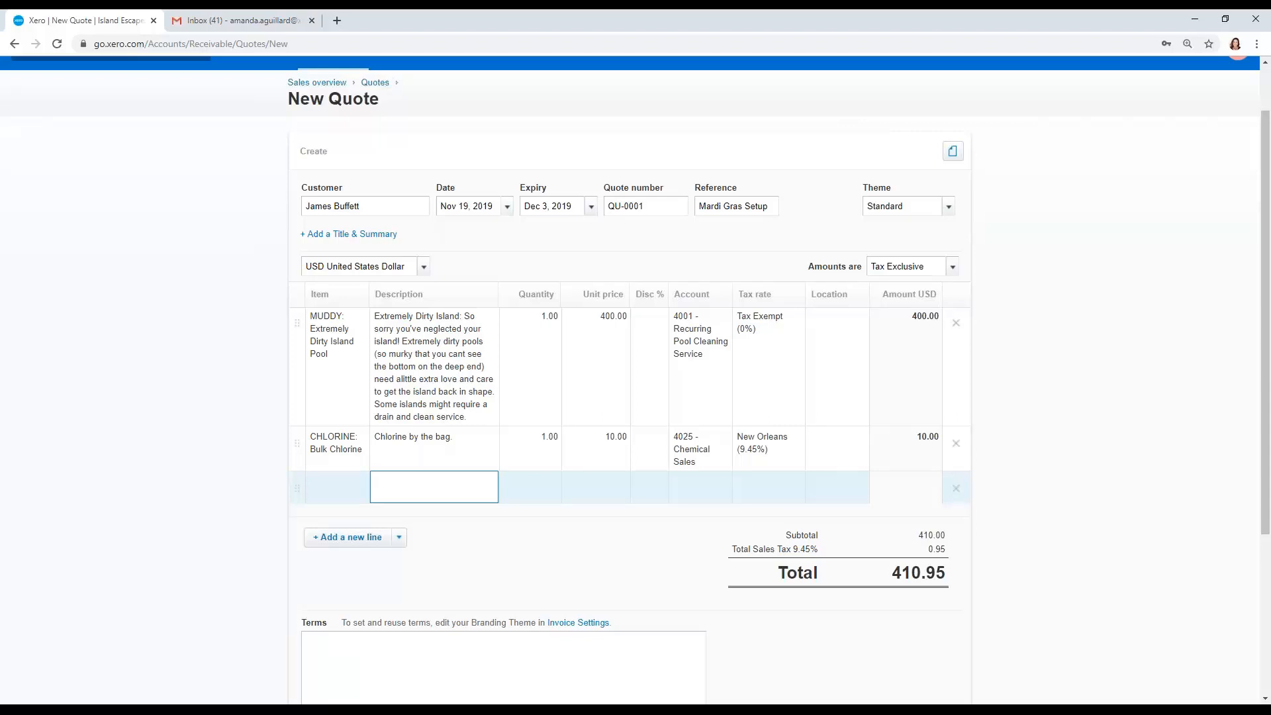
text(Preferred Customer Discount)
key(Tab)
text(1)
key(Tab)
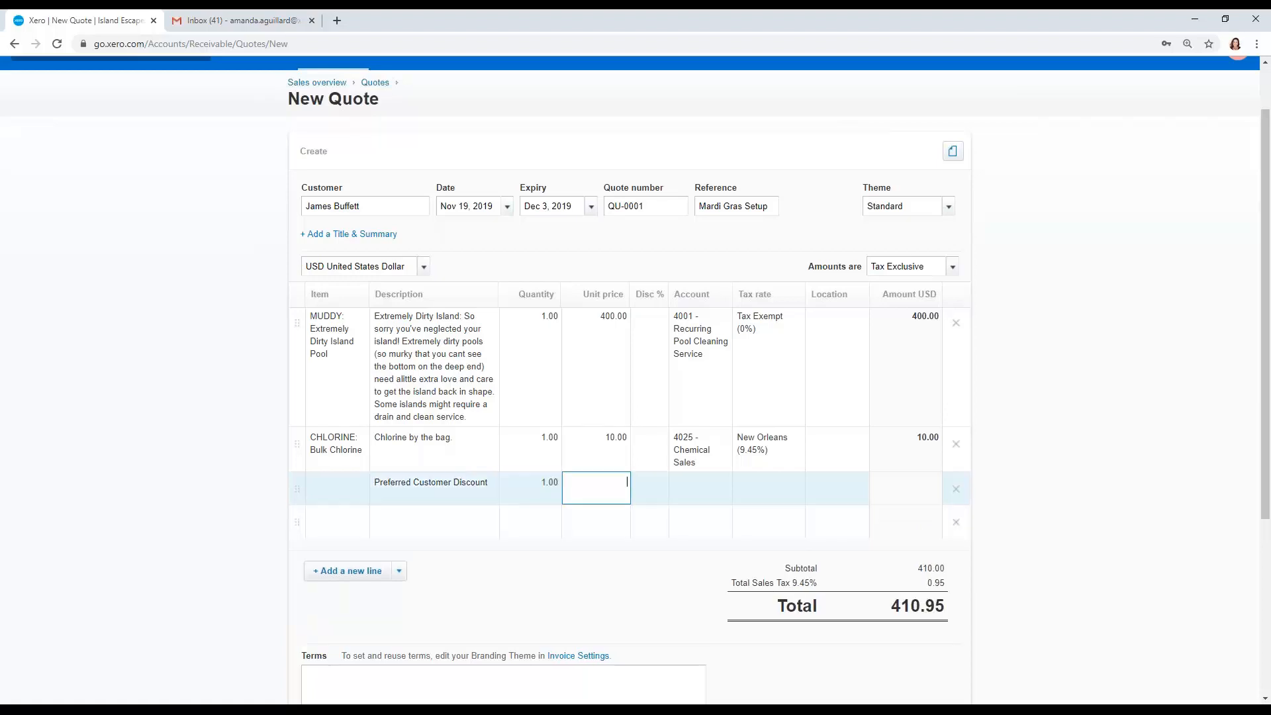
text(-50)
key(Tab)
key(Tab)
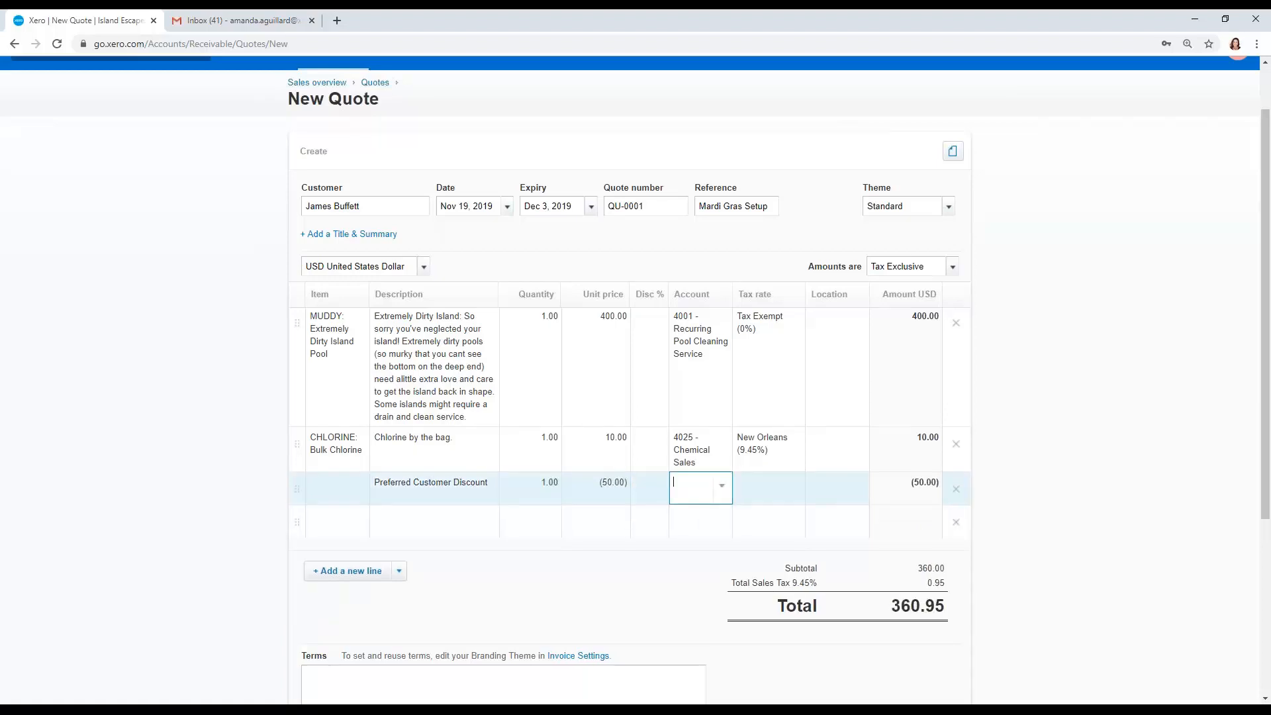
Step: Create a Revenue account with code 4510 named Customer Discounts for the discount line
text(disco)
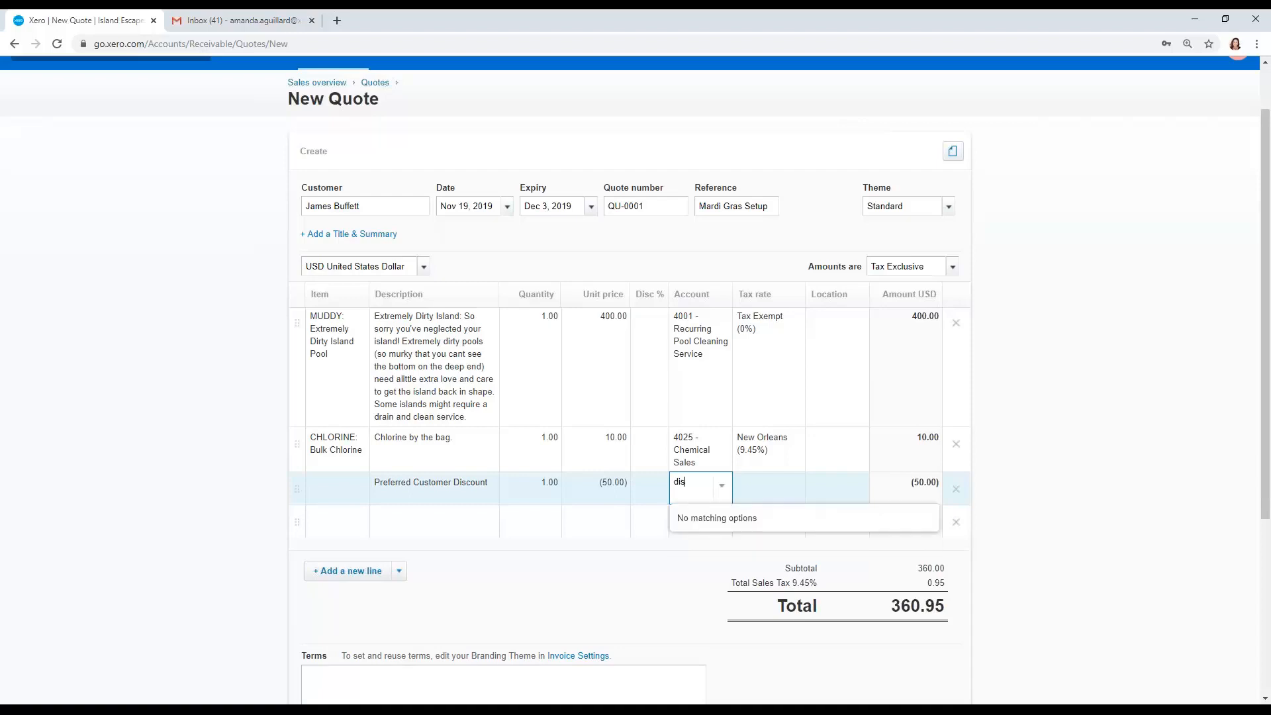
key(BackSpace)
key(BackSpace)
key(BackSpace)
key(BackSpace)
key(BackSpace)
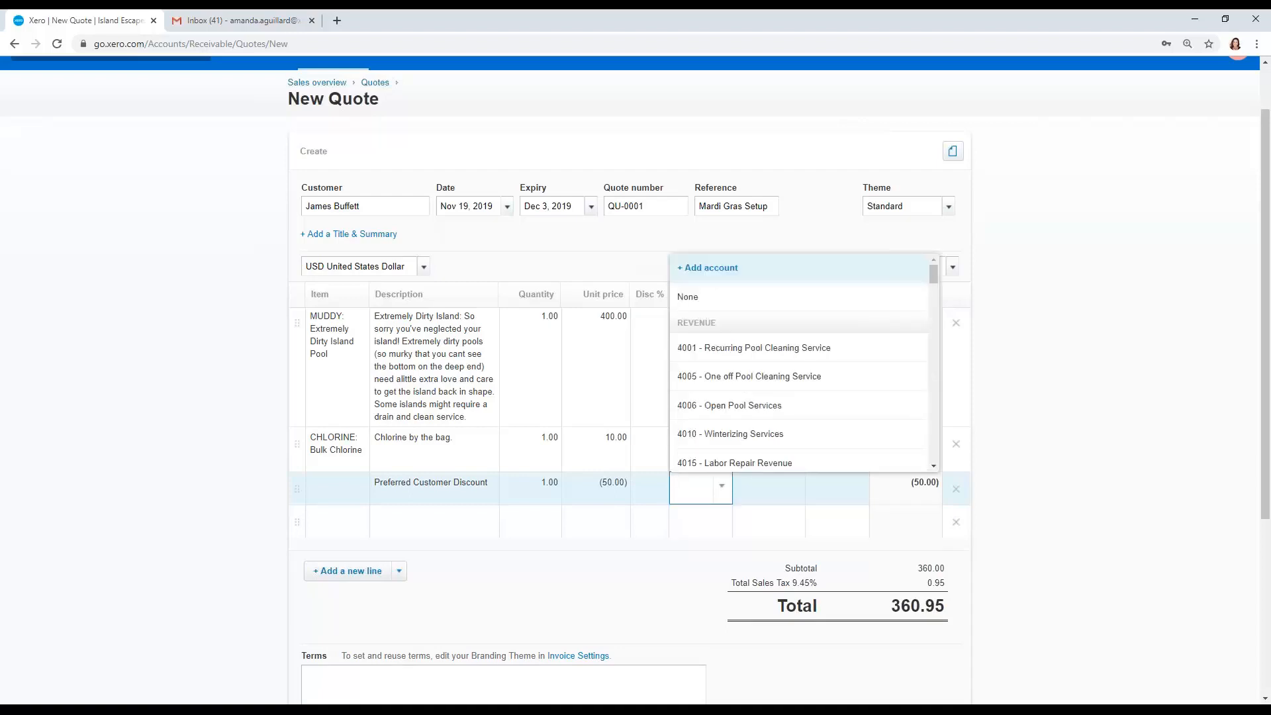
click(704, 271)
text(re)
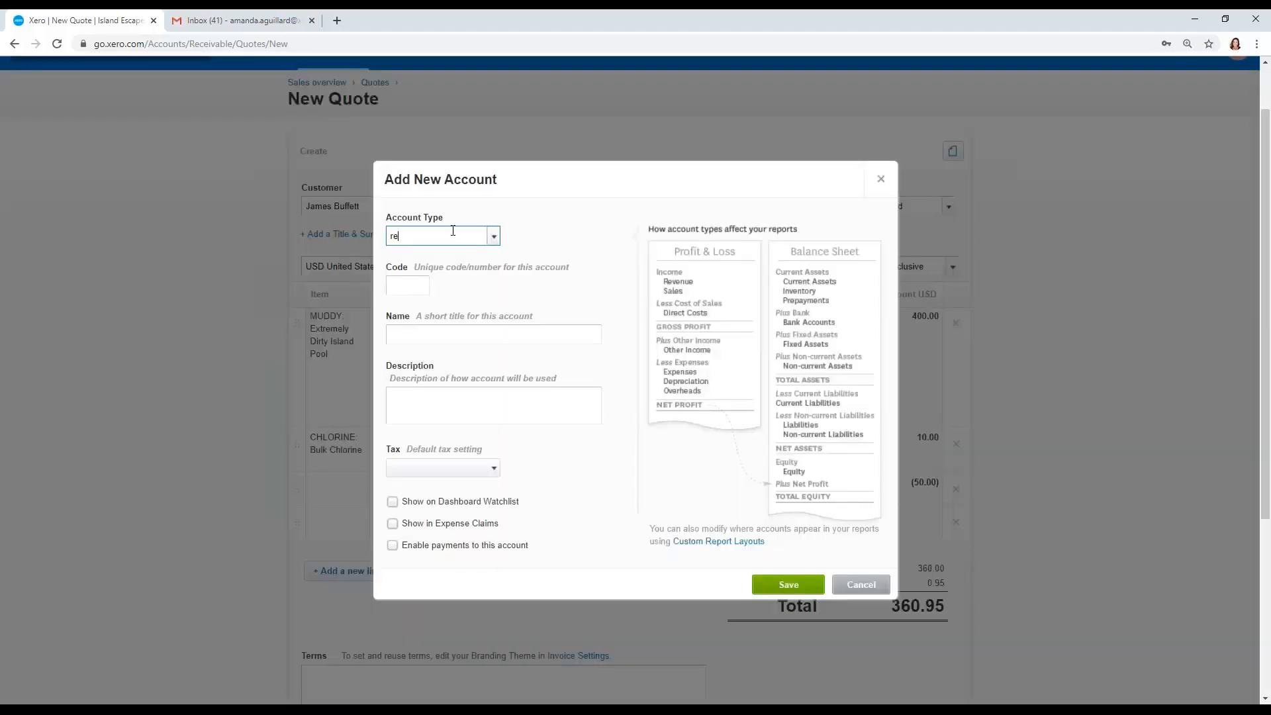
text(v)
click(402, 282)
click(401, 285)
text(4510)
key(Tab)
text(V)
key(BackSpace)
text(Customer DFis)
key(BackSpace)
key(BackSpace)
key(BackSpace)
text(iscounts)
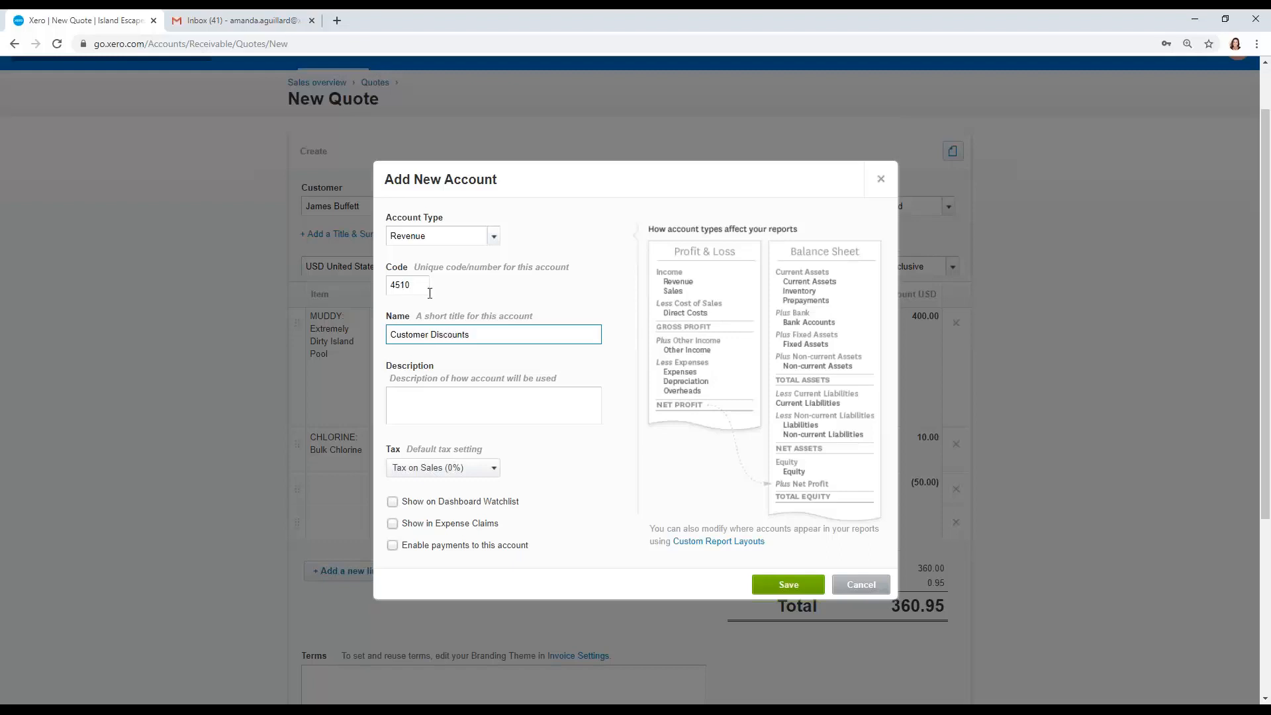
click(768, 587)
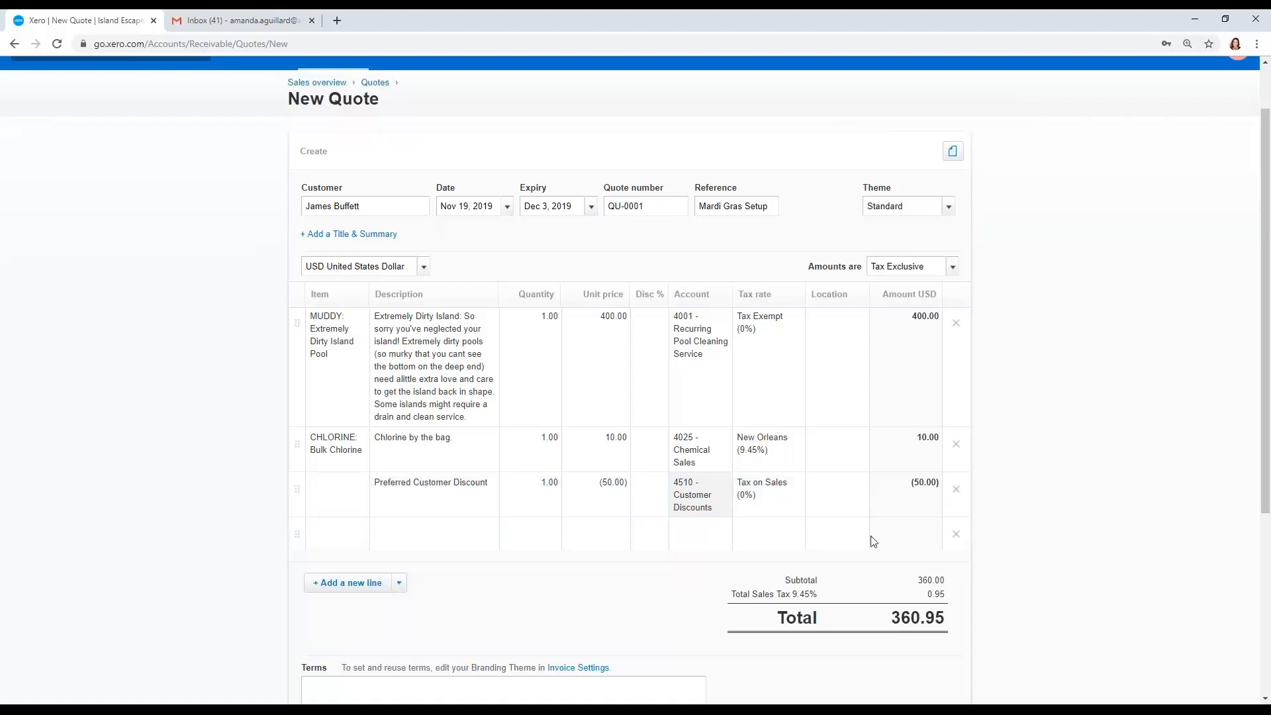
Step: Send the quote to the customer by email and dismiss the confirmation
scroll(843, 542, down, 5)
click(860, 503)
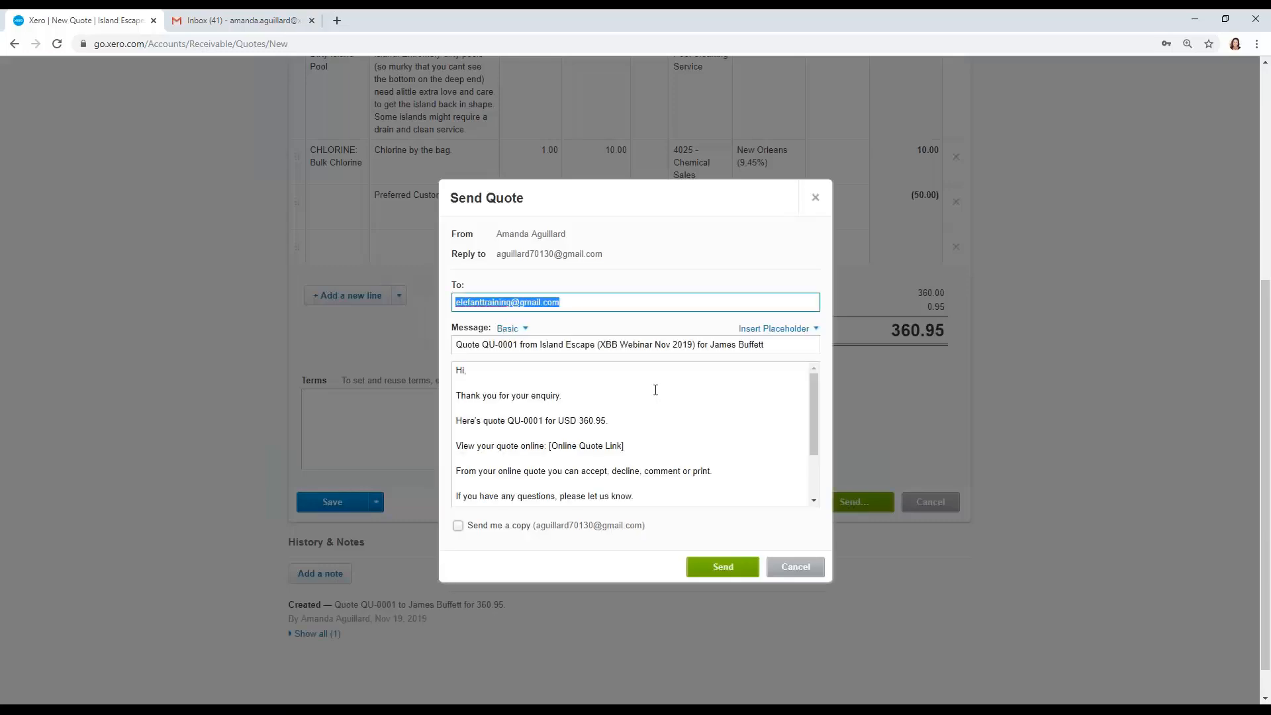
click(723, 567)
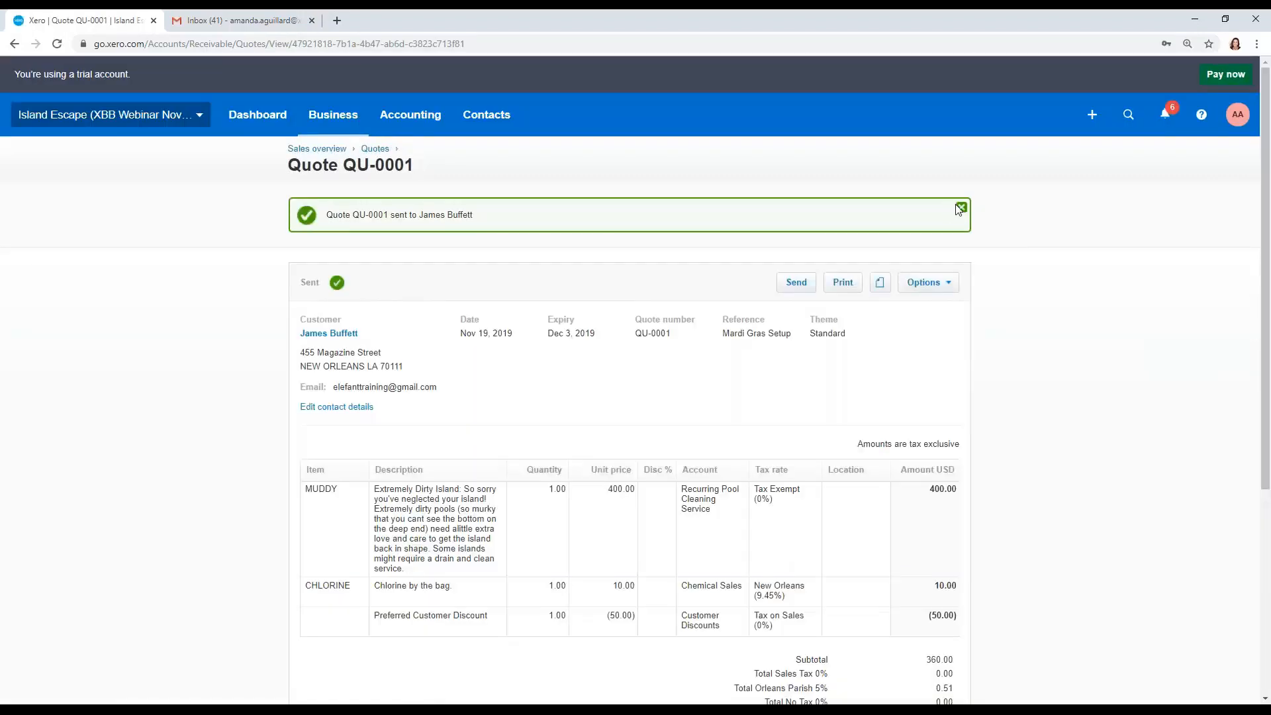
click(959, 209)
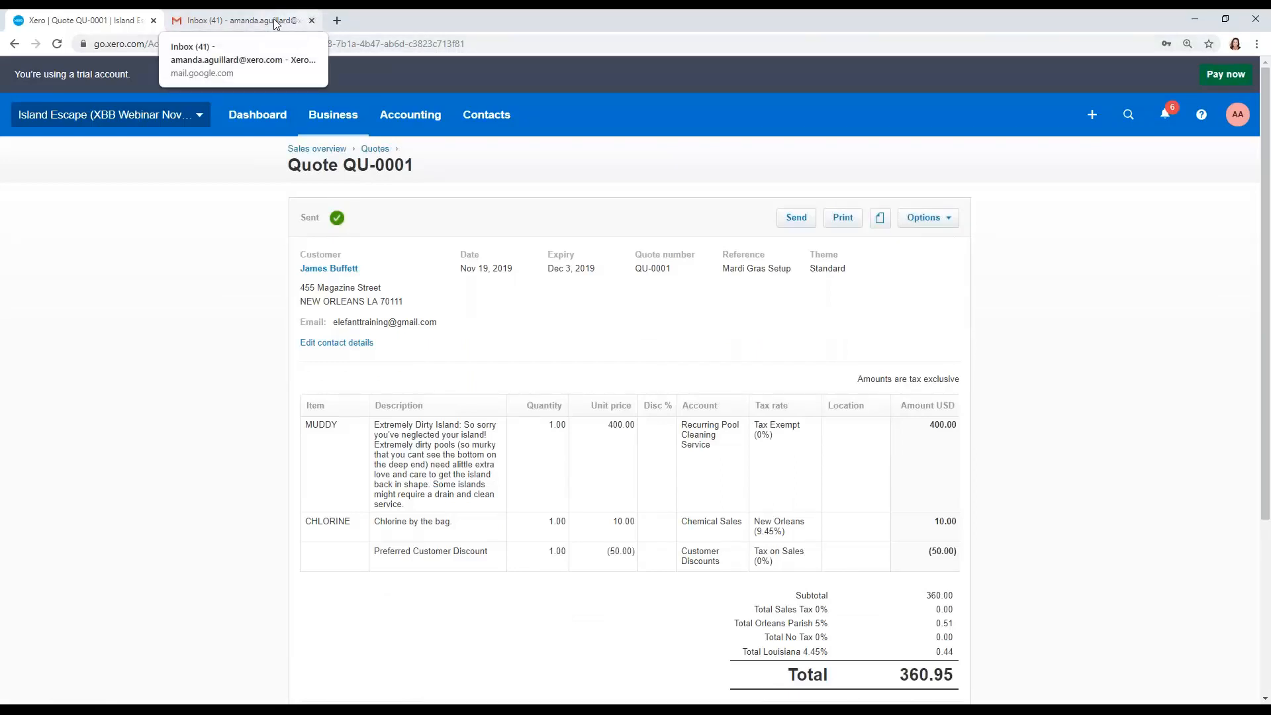
Step: Open the emailed quote QU-0001 in the customer's inbox and follow its link to the online quote
drag(241, 21, 1270, 212)
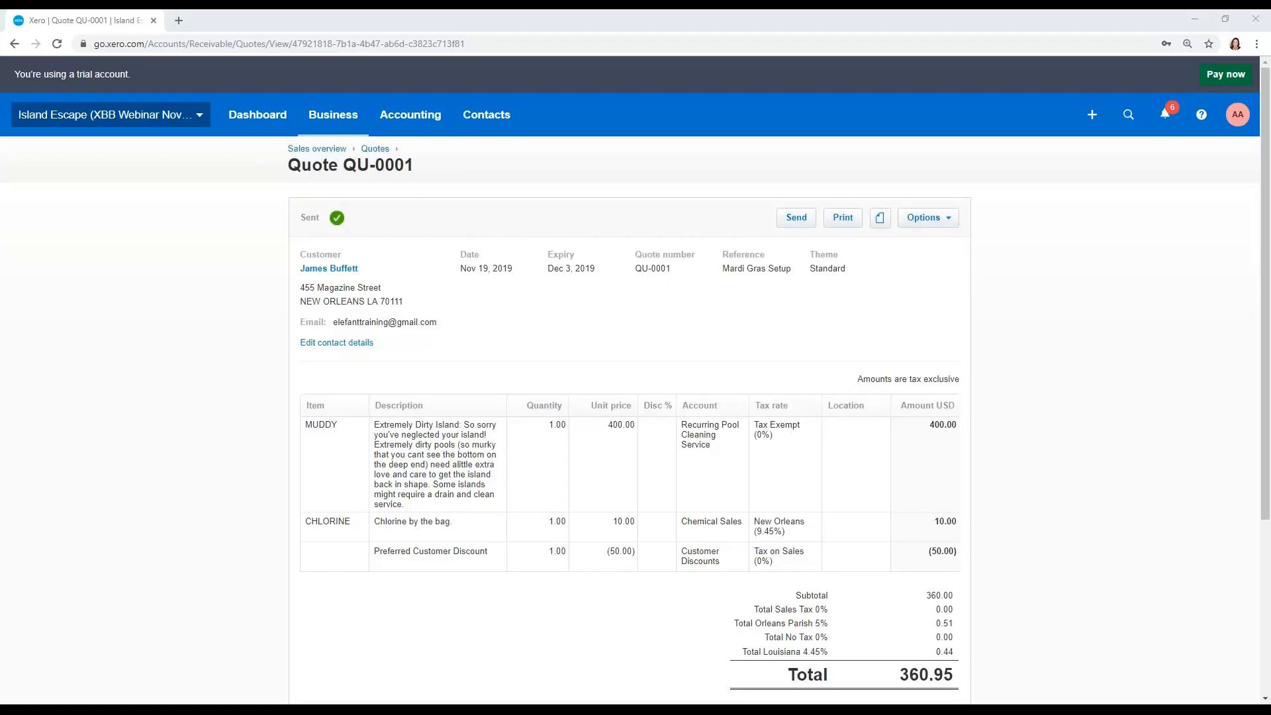
drag(944, 23, 546, 39)
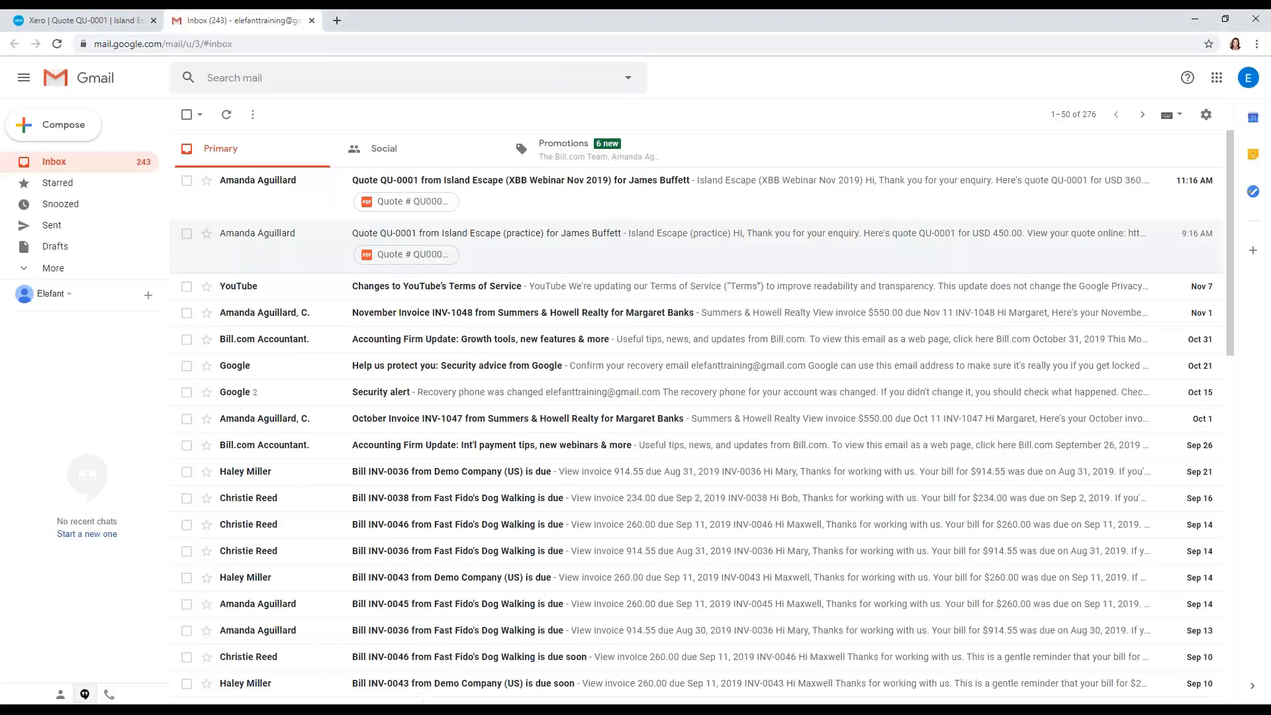
click(816, 181)
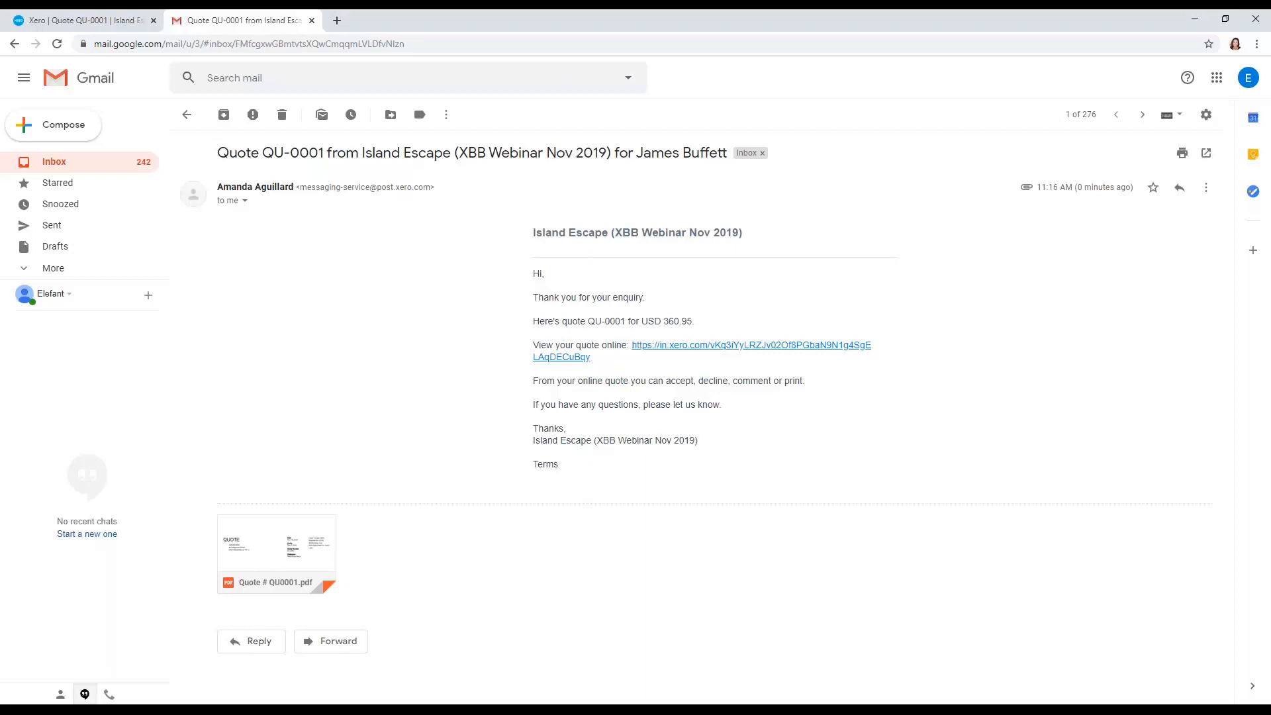
click(728, 345)
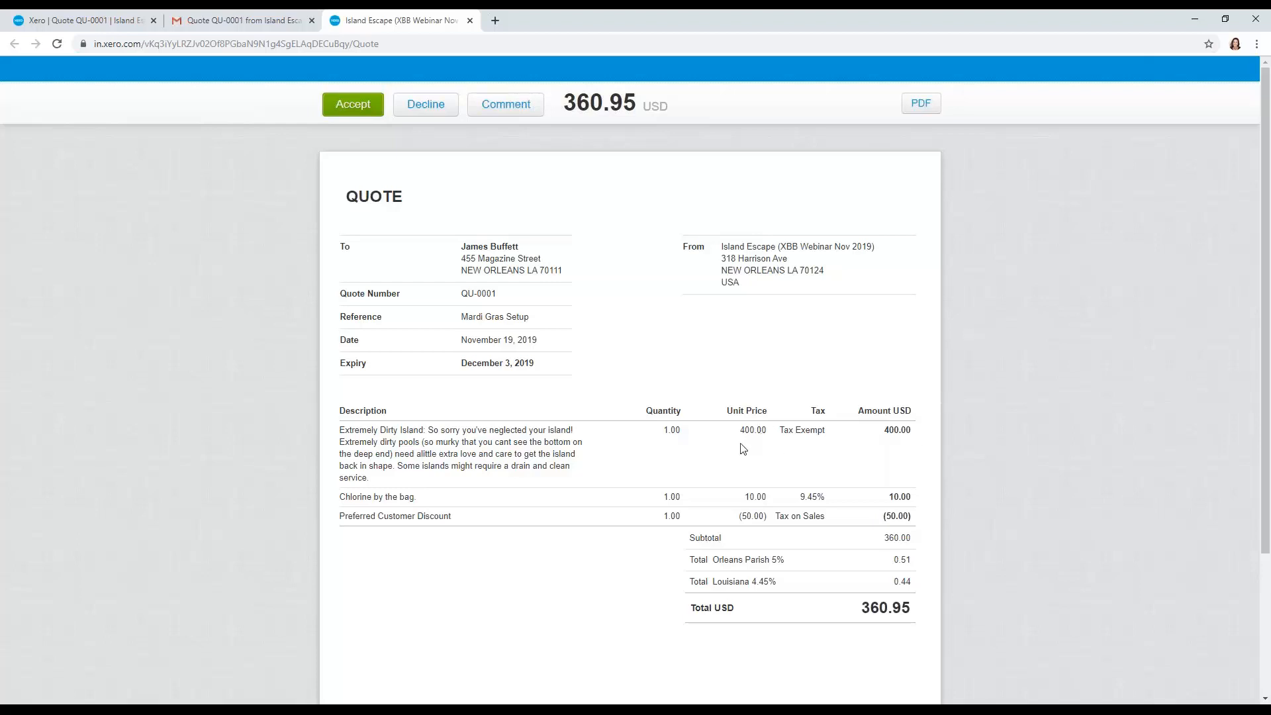
Step: Accept the online quote as the customer
scroll(813, 508, down, 3)
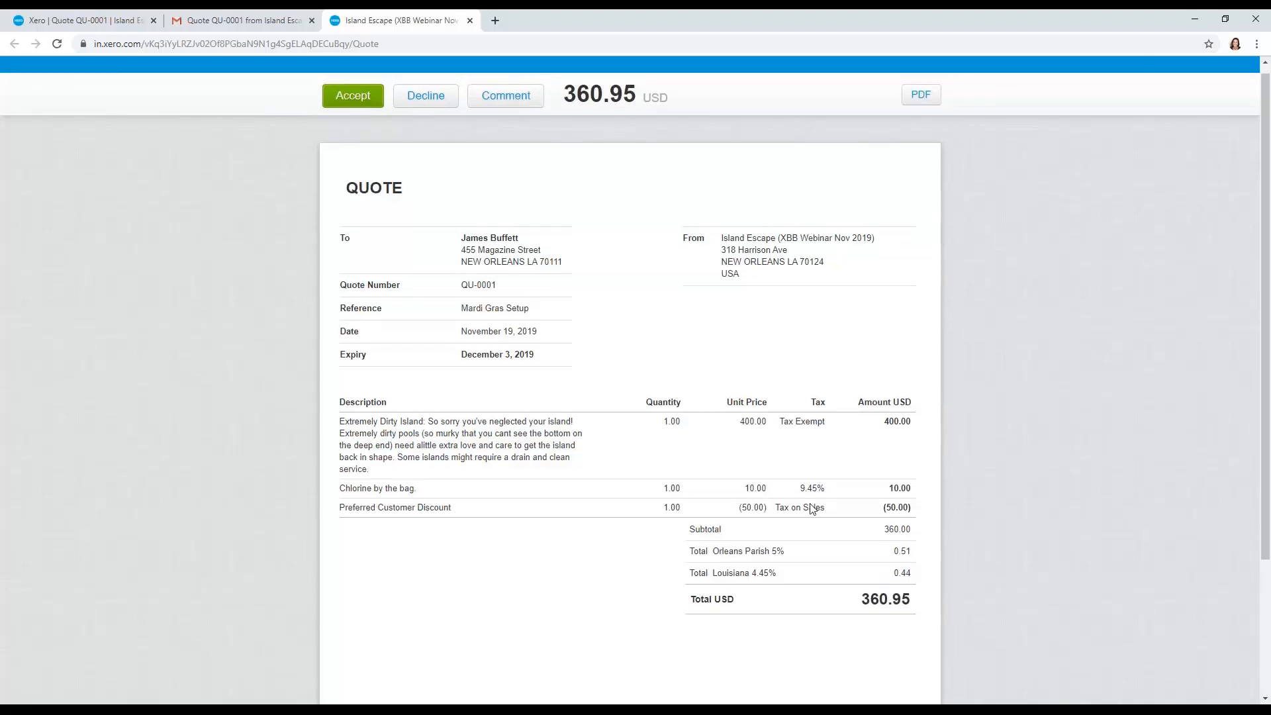
scroll(813, 509, up, 1)
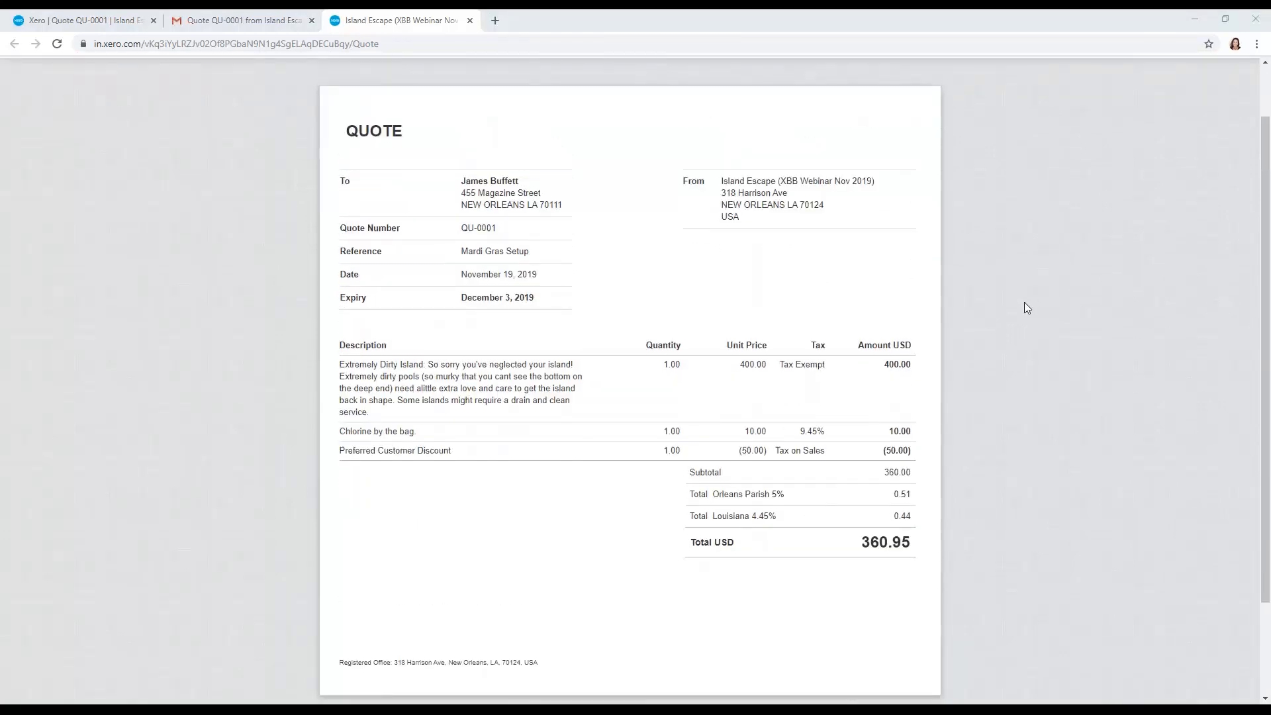
scroll(519, 196, up, 1)
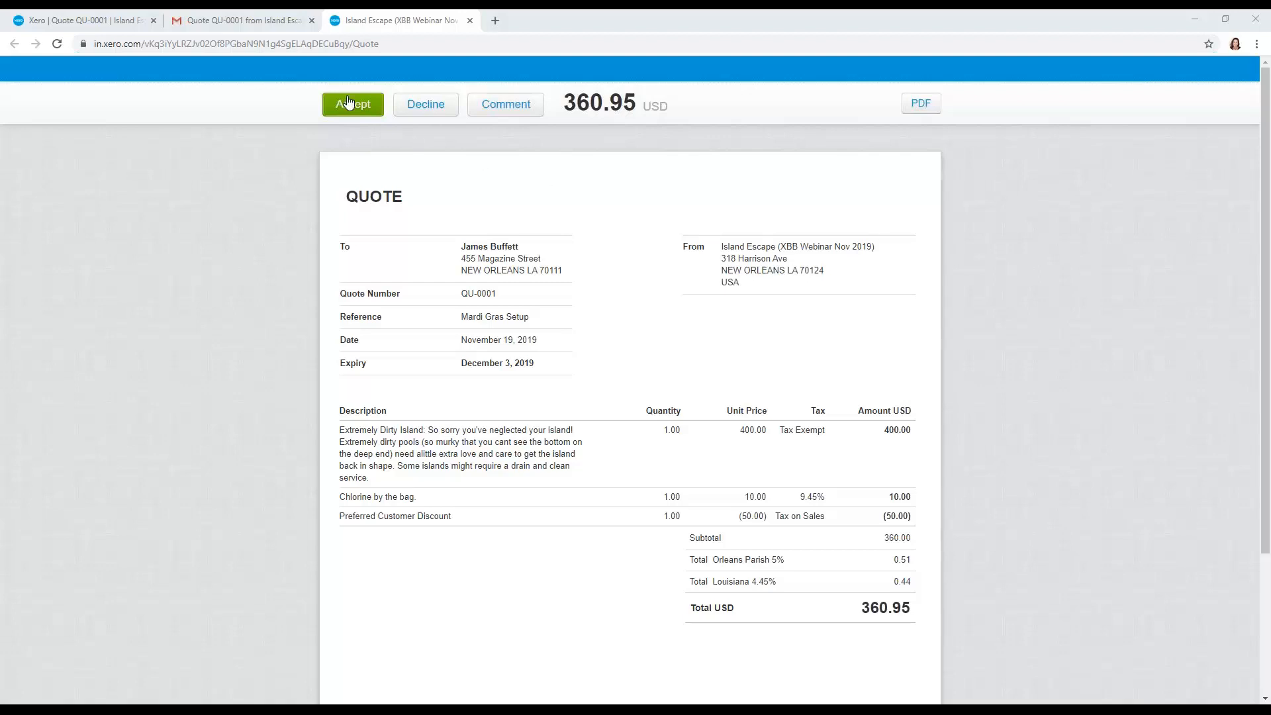
click(349, 104)
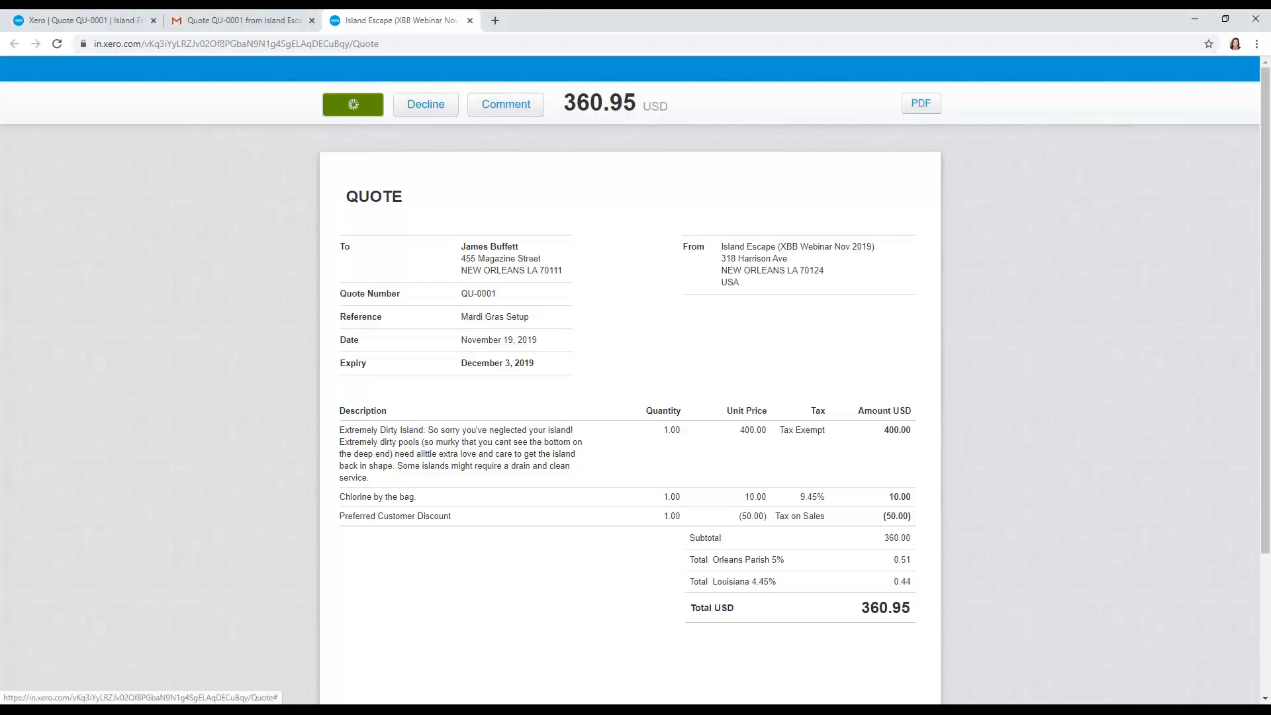
Step: Open the accepted quotes from the sales overview and create an invoice from quote QU-0001
click(86, 20)
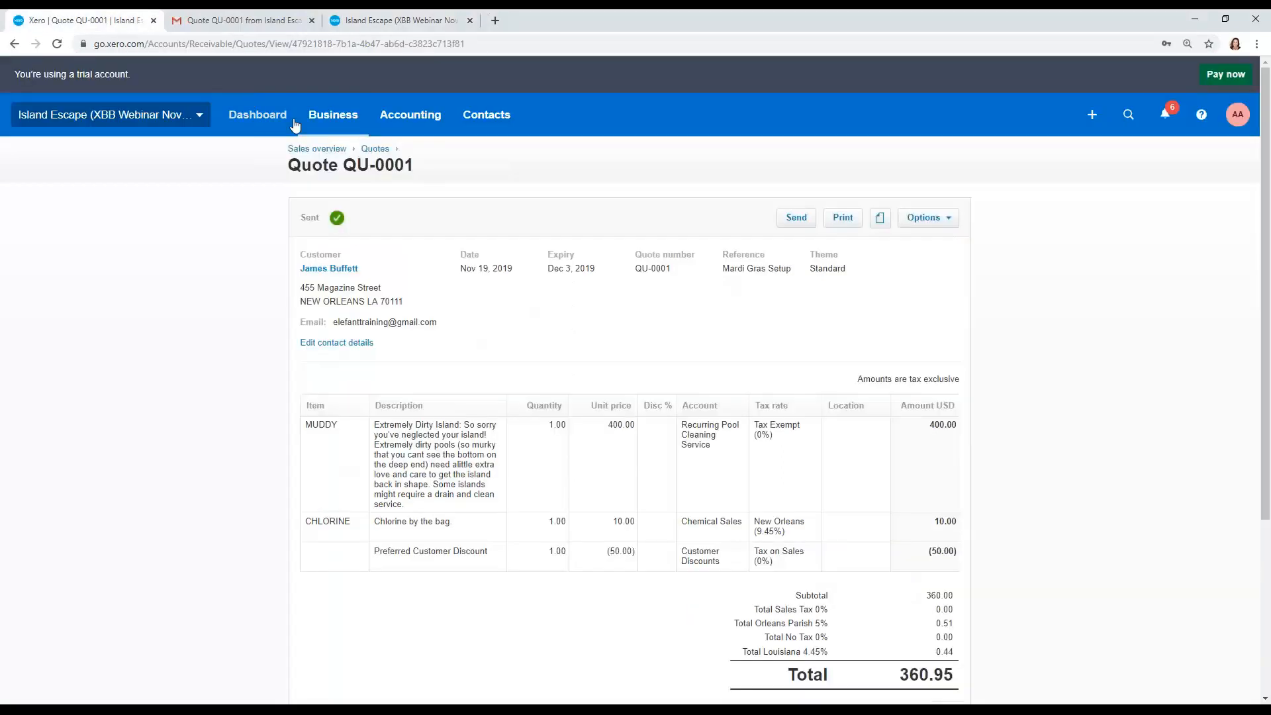
click(333, 116)
click(361, 220)
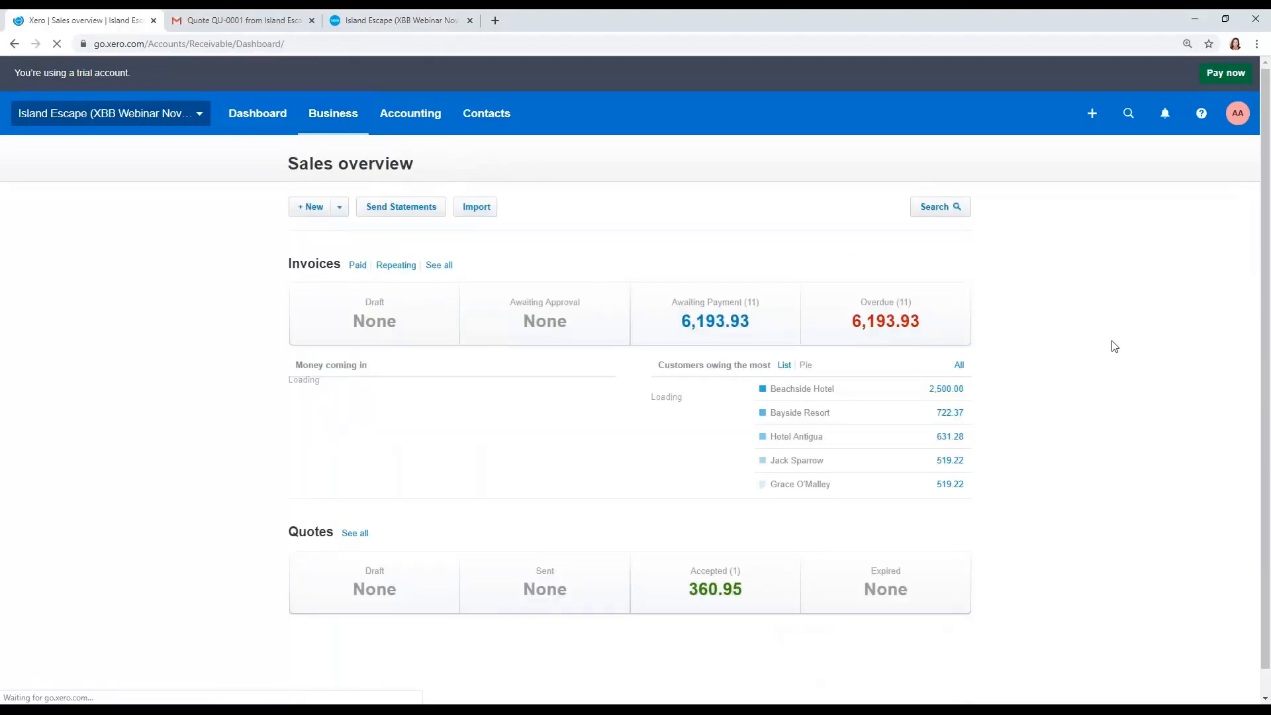
scroll(1115, 346, down, 1)
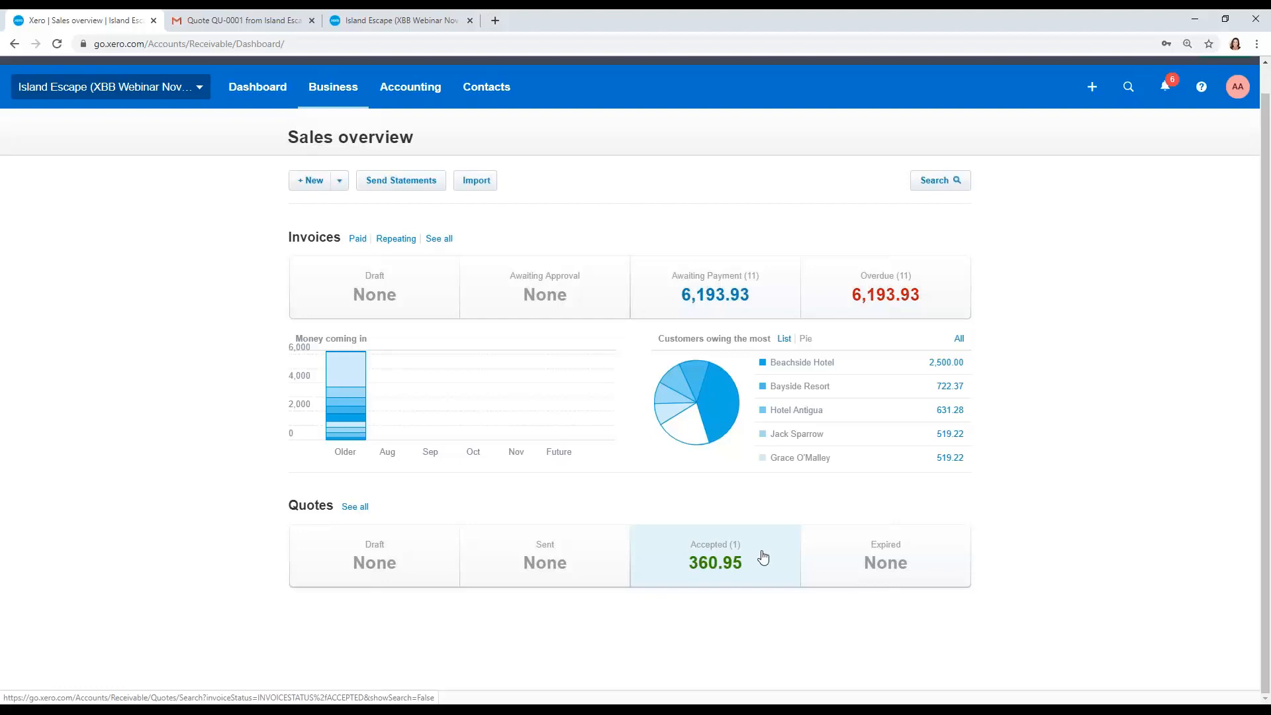
click(763, 557)
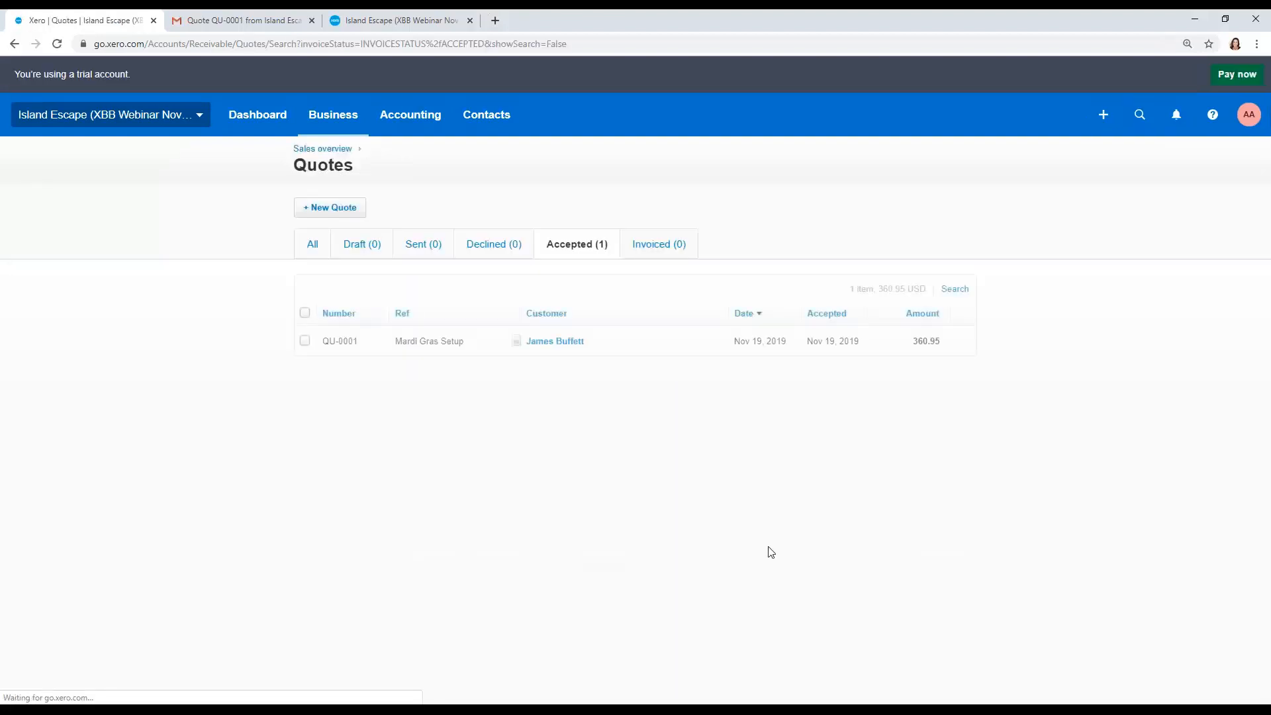
click(305, 342)
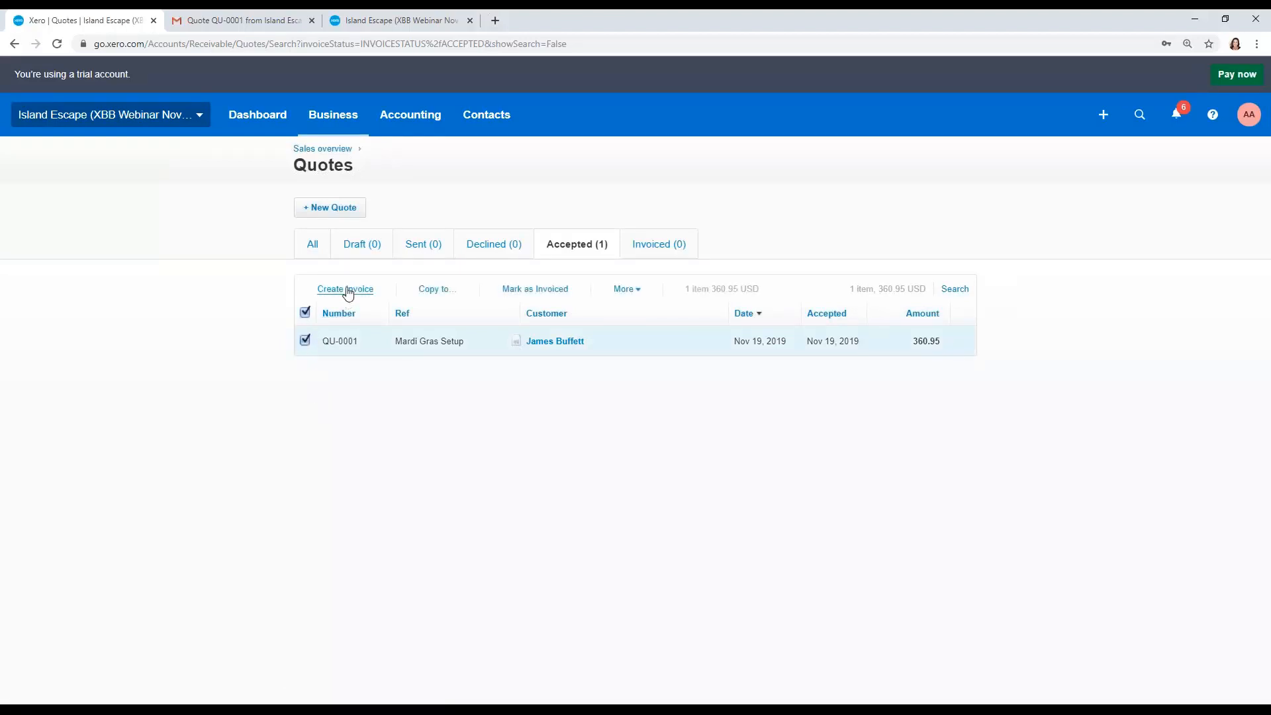
click(347, 289)
Step: Set the new invoice's branding to New Island Logo and approve the invoice
click(626, 422)
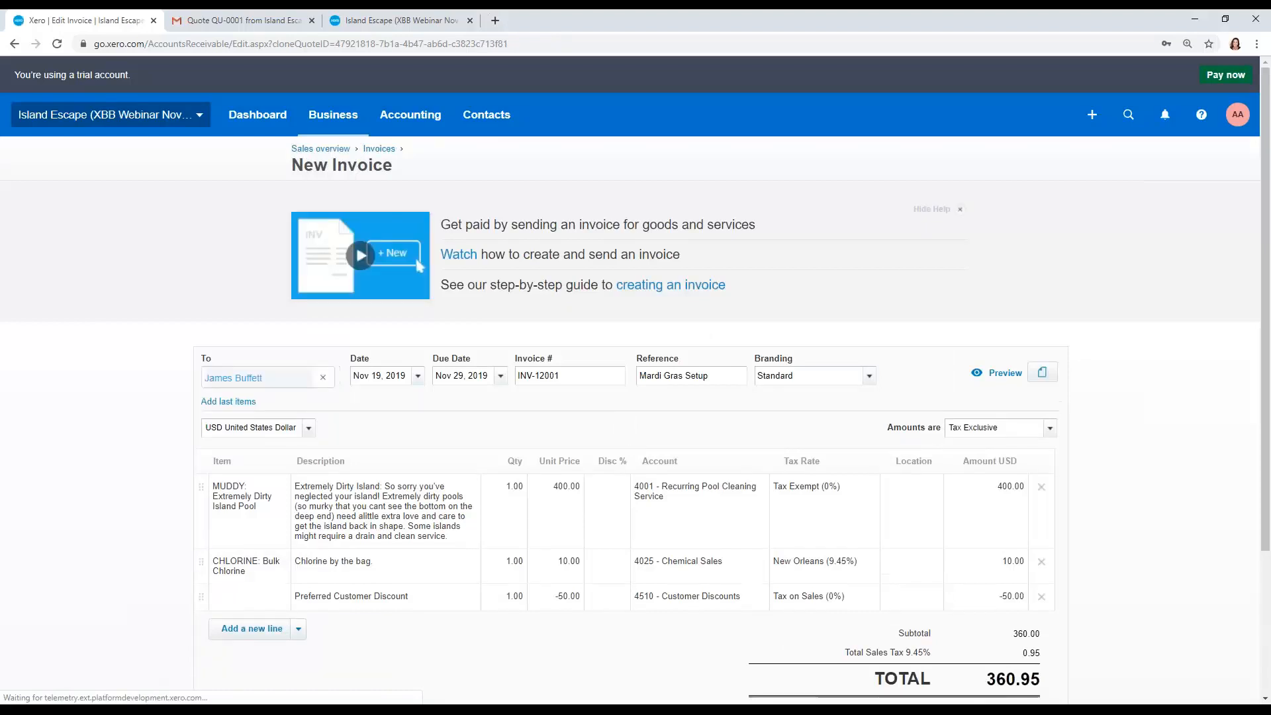
click(960, 209)
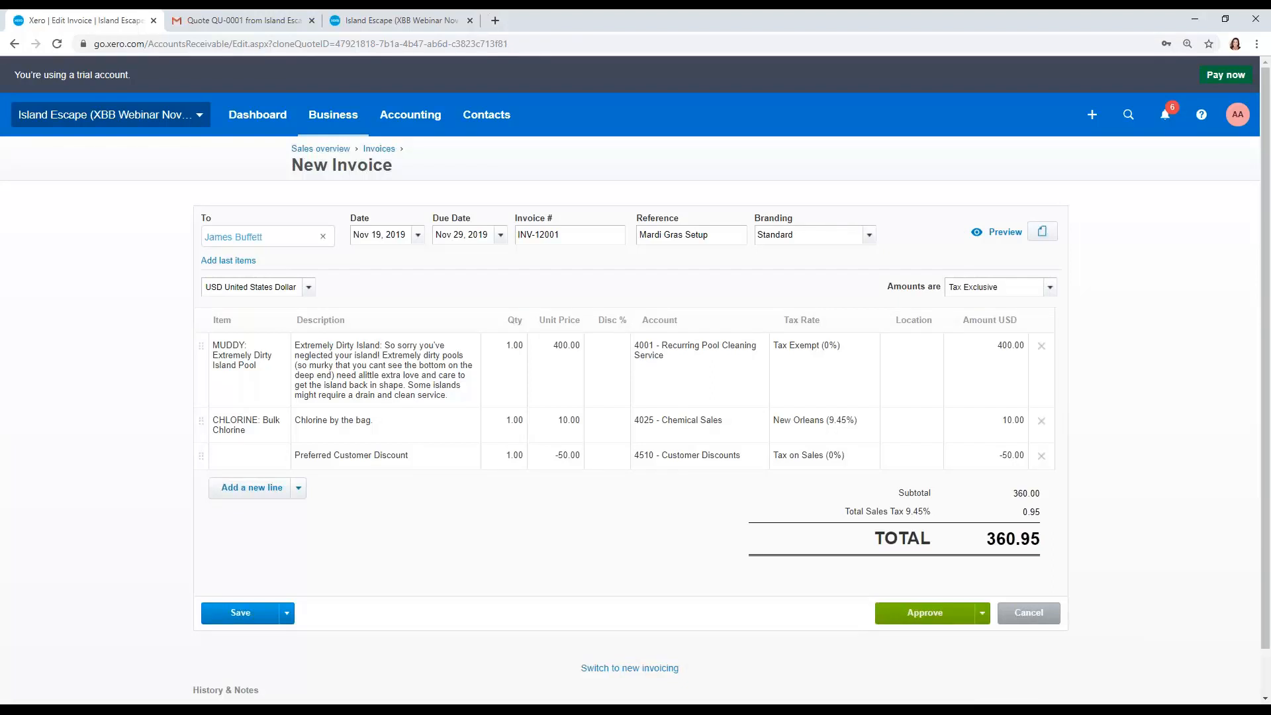
click(869, 239)
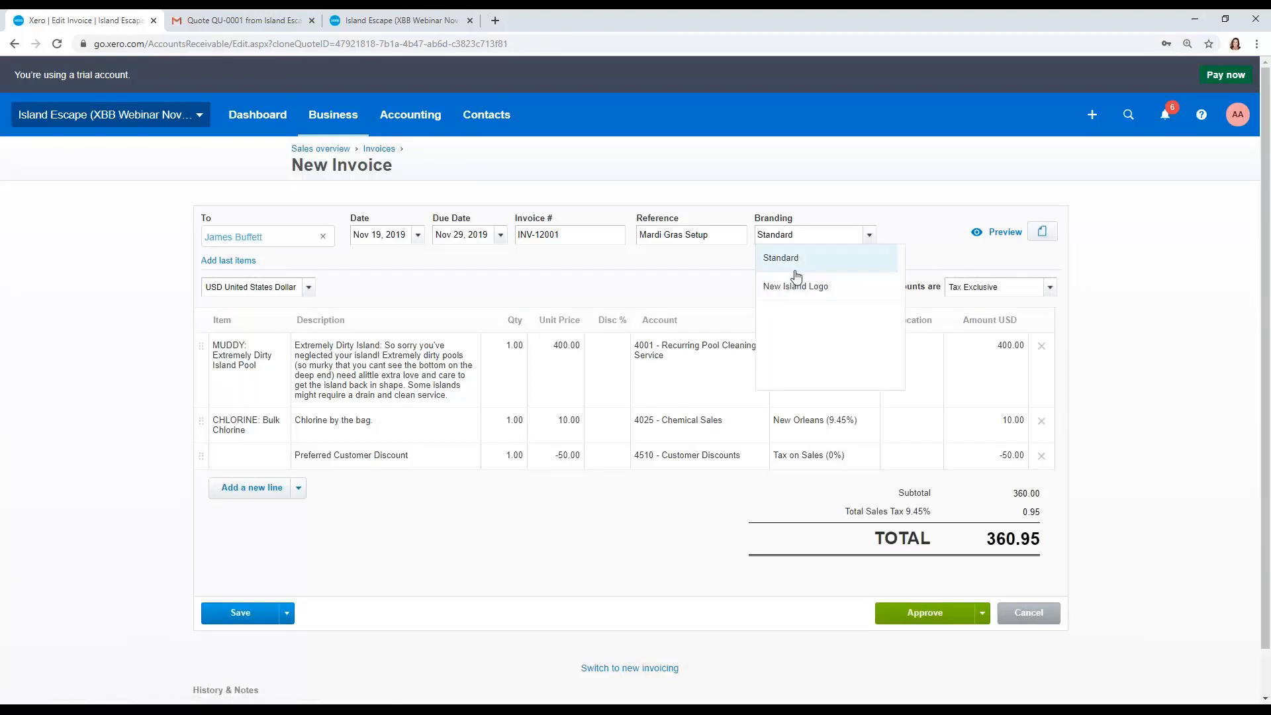
click(806, 293)
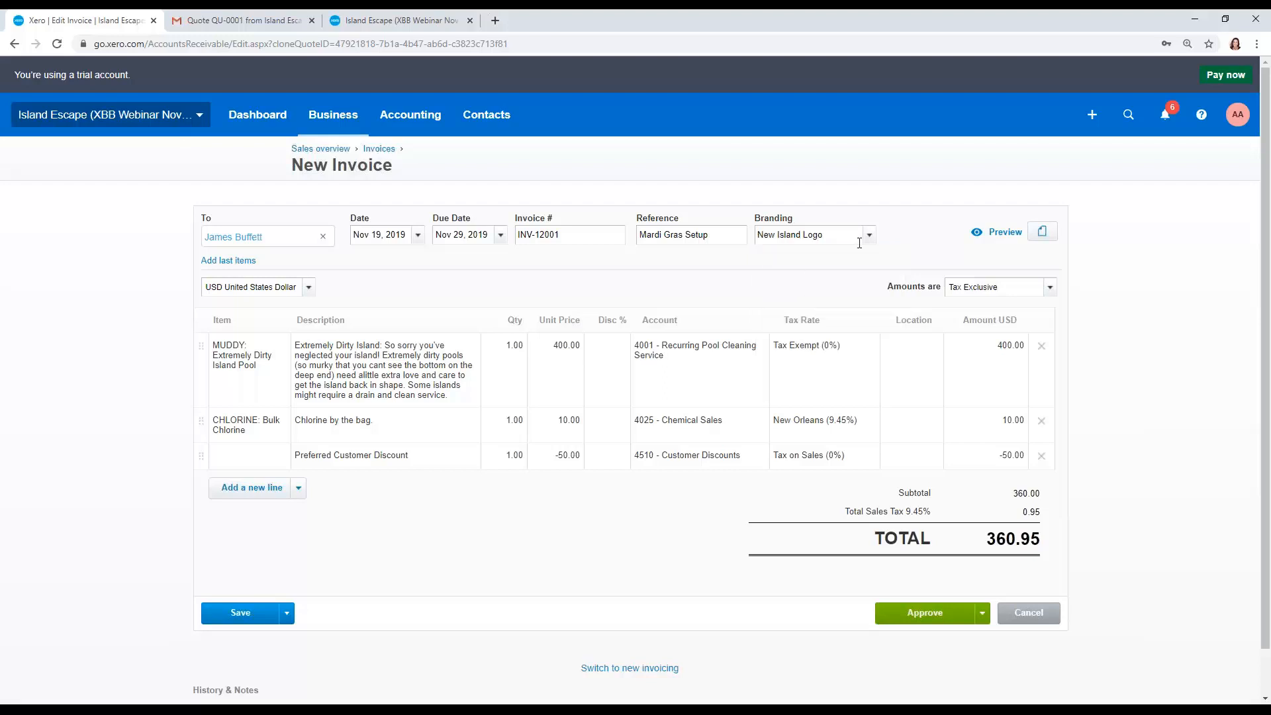
click(921, 616)
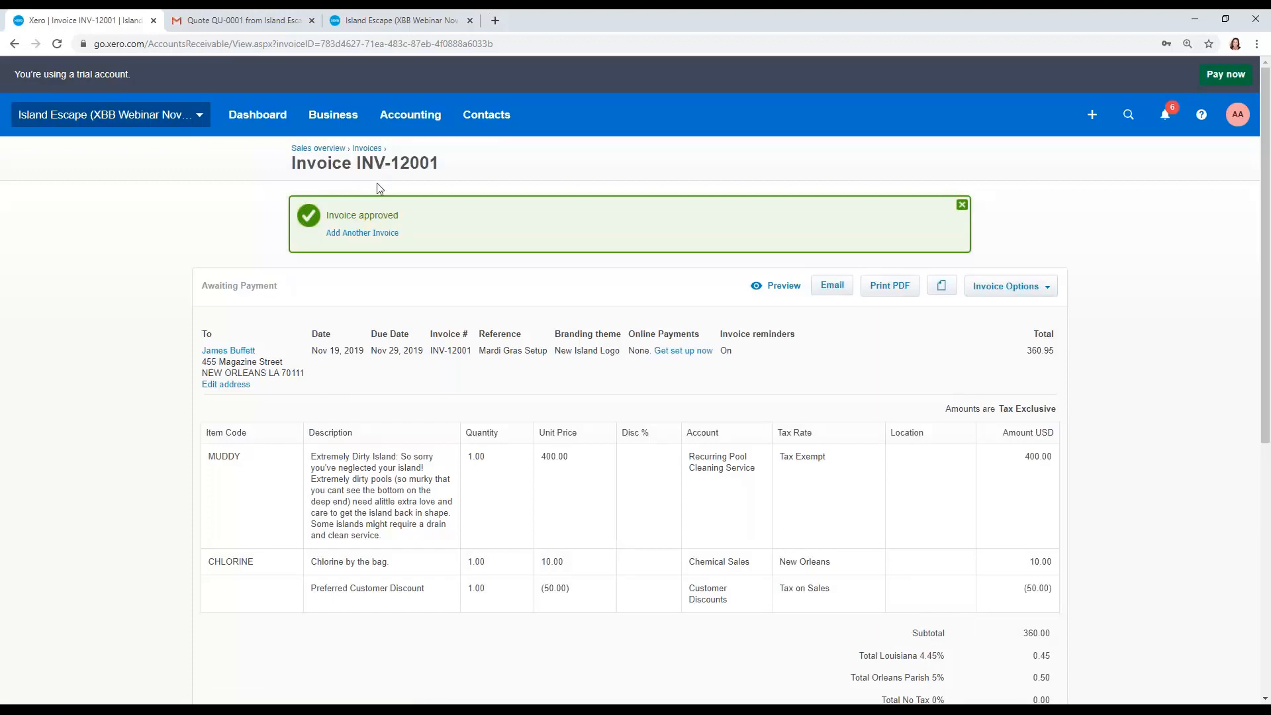
click(963, 203)
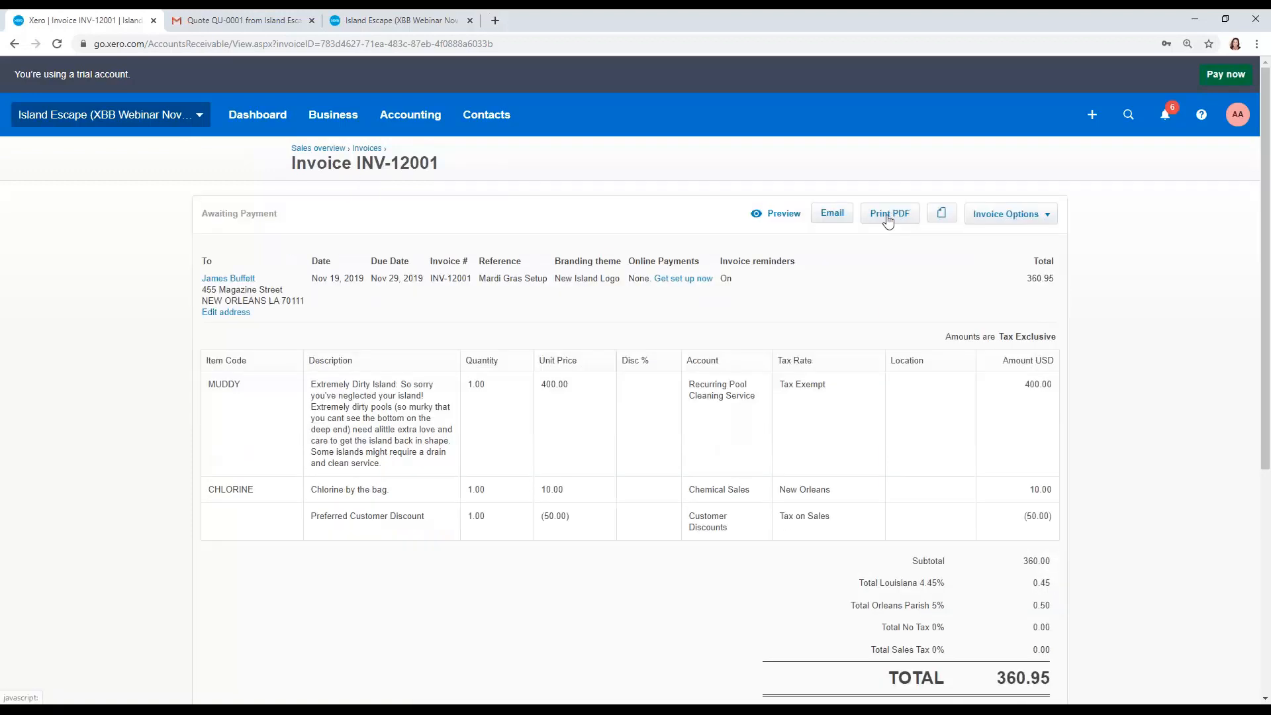
Step: Print the invoice to PDF and open the downloaded file to review its branded layout
click(888, 218)
click(664, 412)
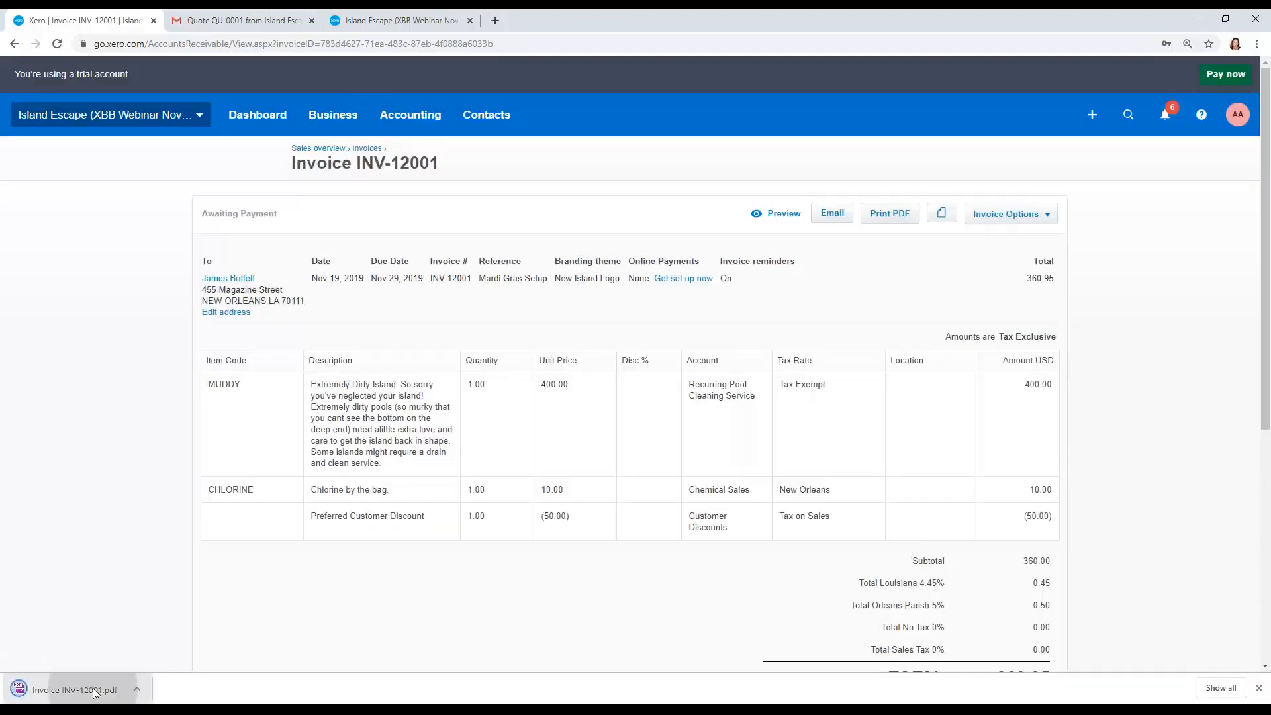
click(95, 692)
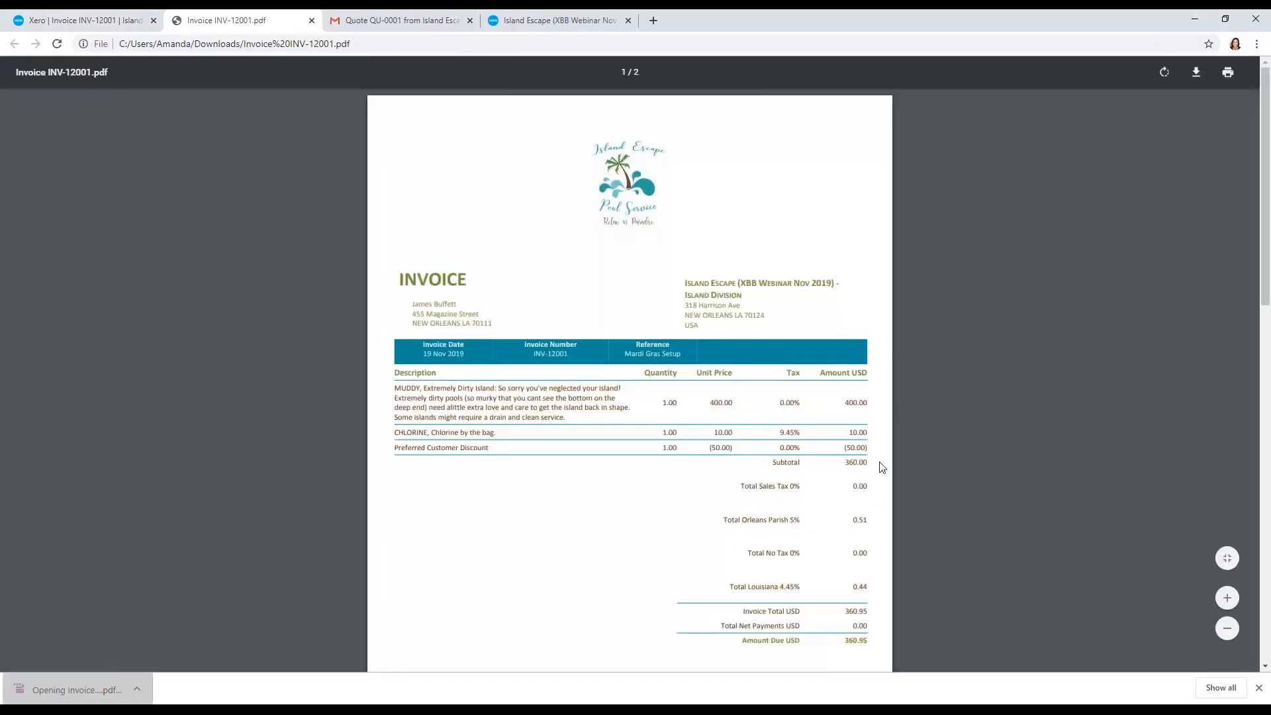
scroll(882, 467, down, 1)
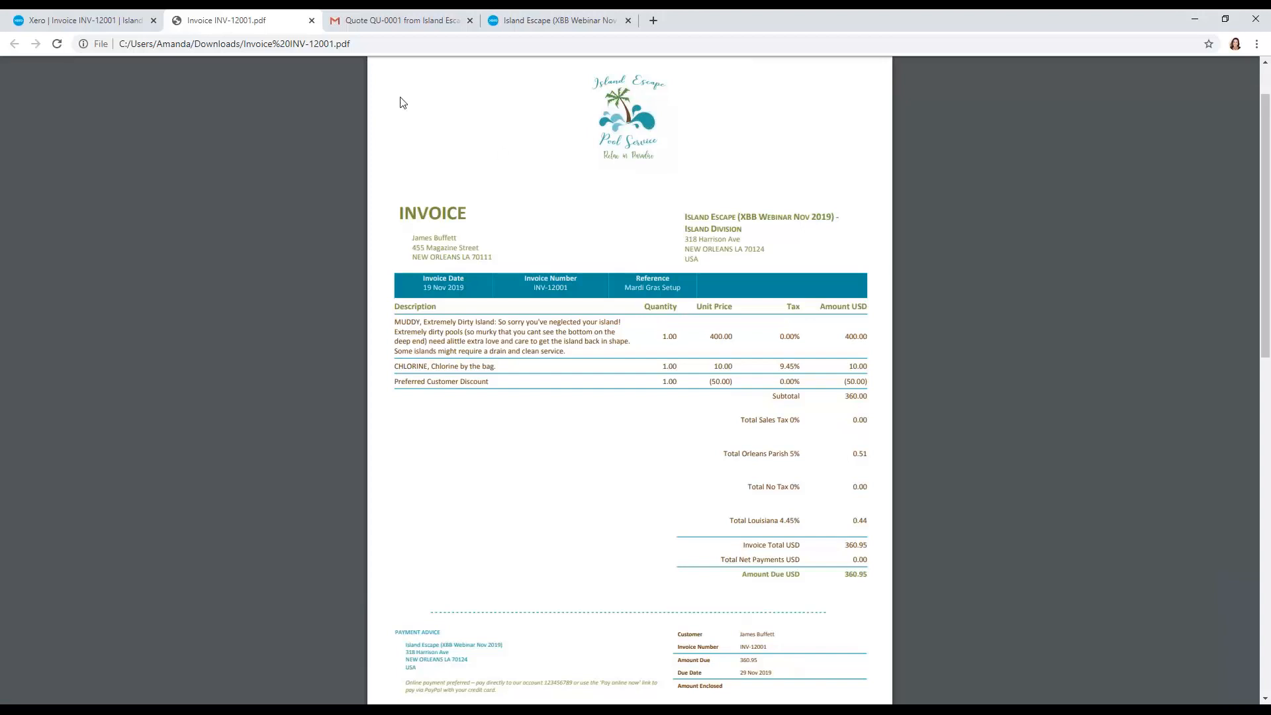
click(312, 20)
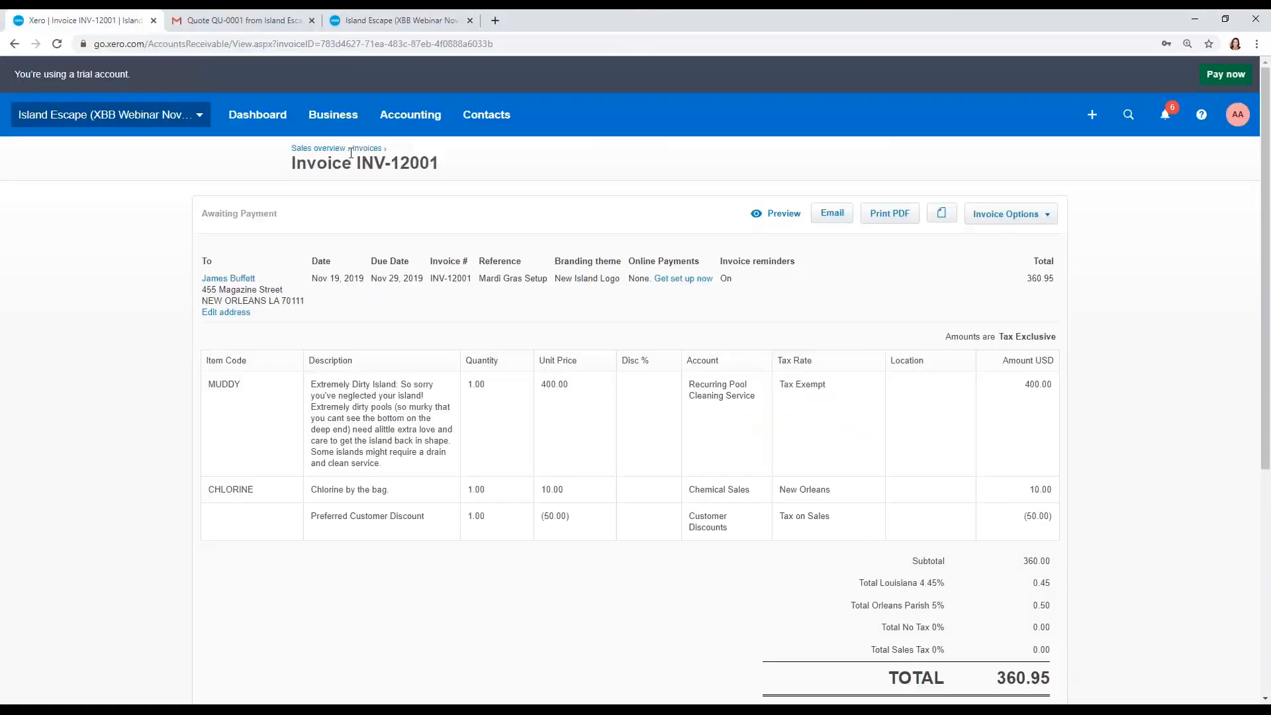
Step: Review the awaiting-payment invoice list and the new-invoice options from the sales overview
click(338, 151)
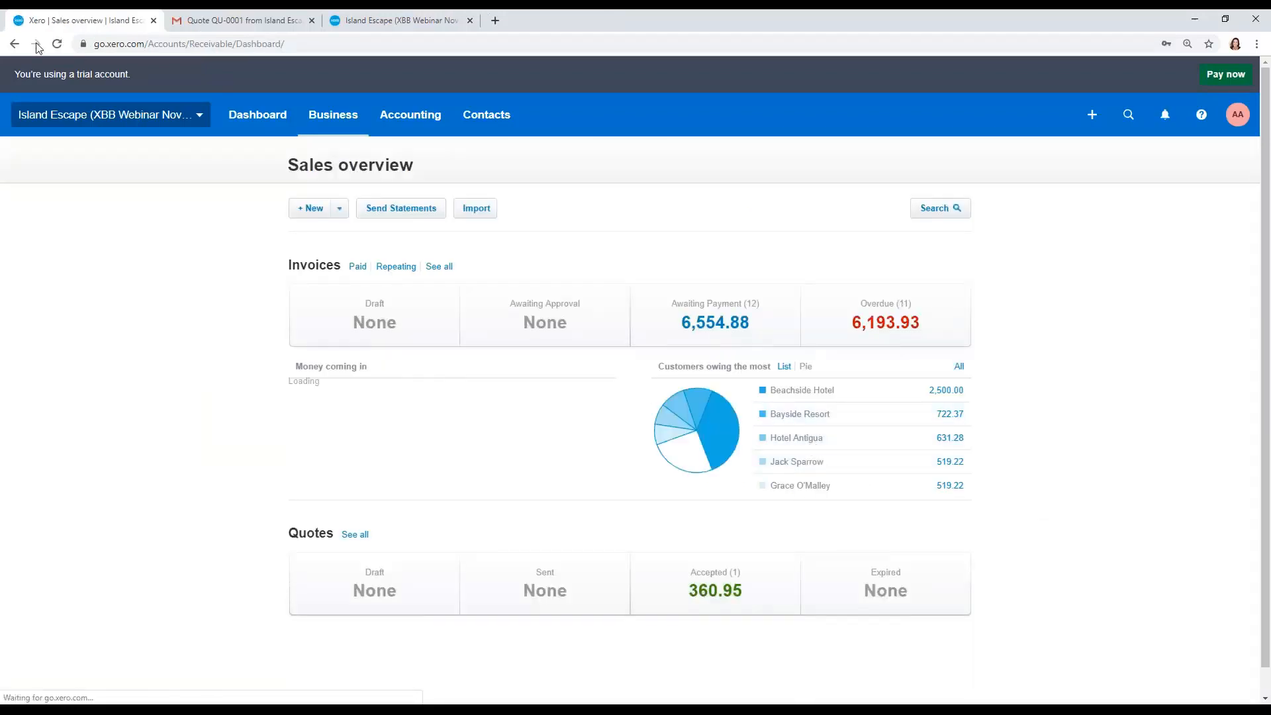
click(57, 48)
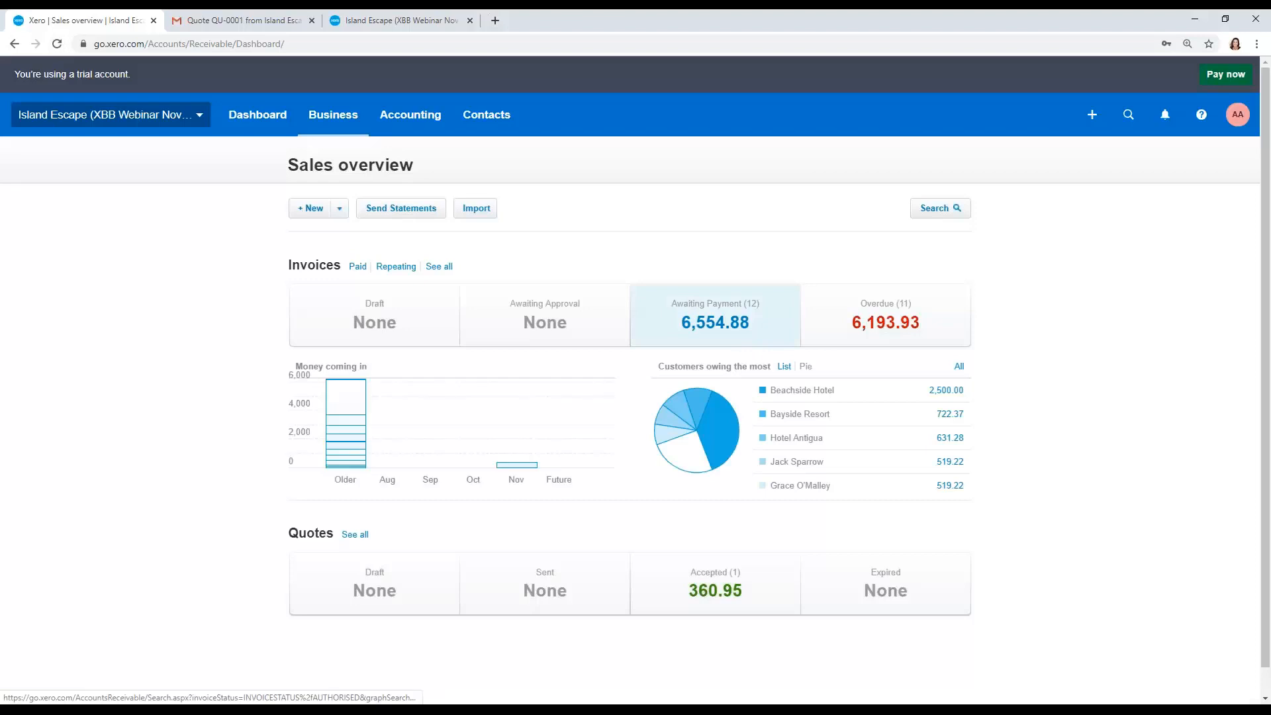
click(716, 318)
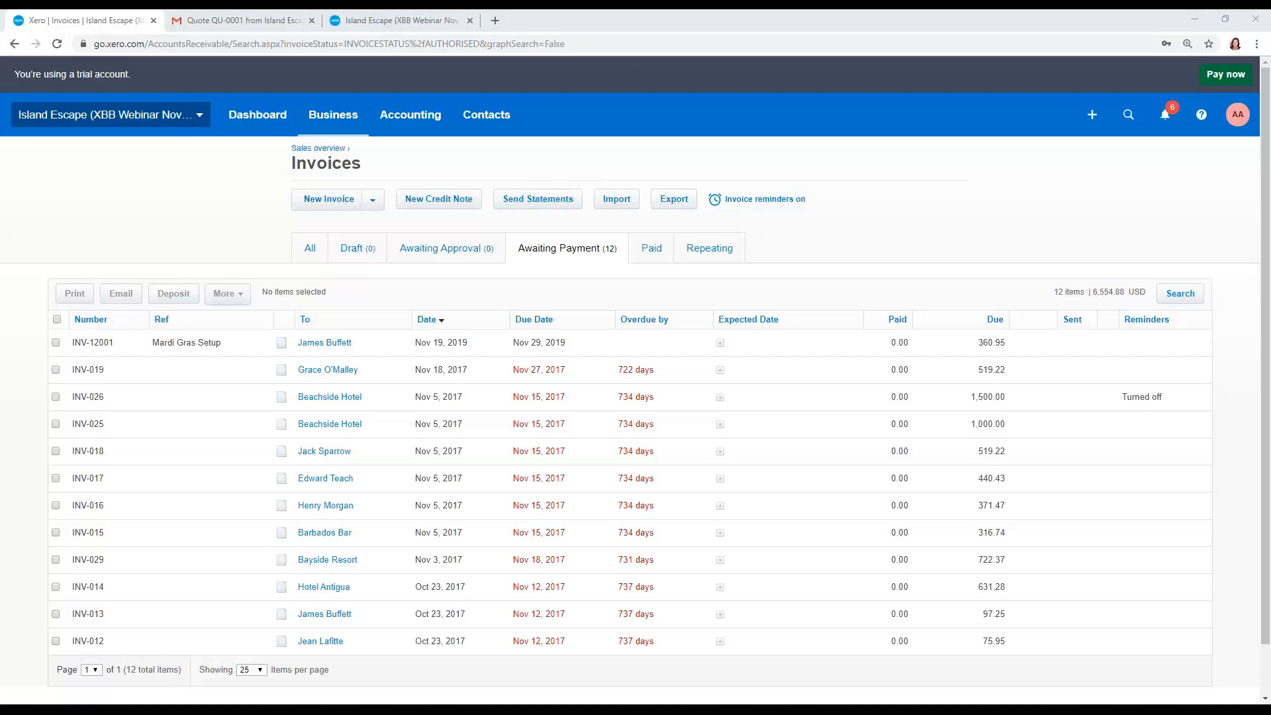
click(376, 210)
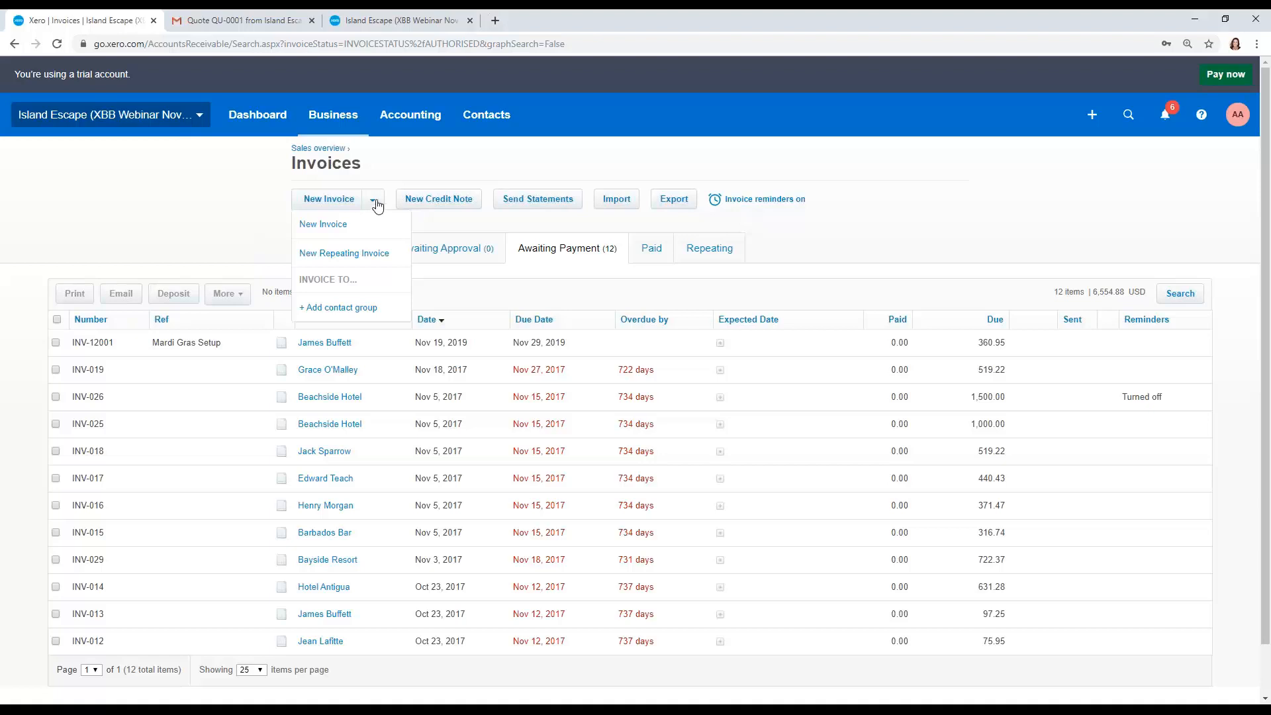
click(383, 181)
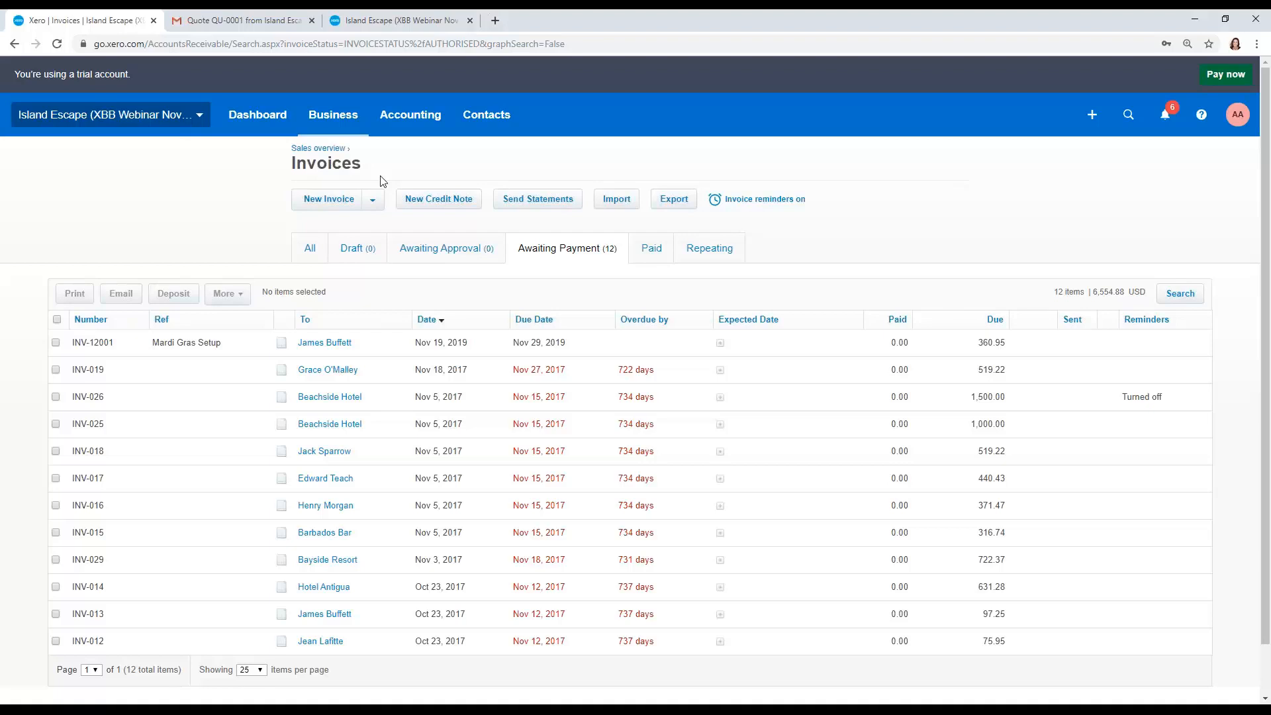
Step: Add the first five contacts in the contacts list to a new contact group named Summer Startup
click(489, 123)
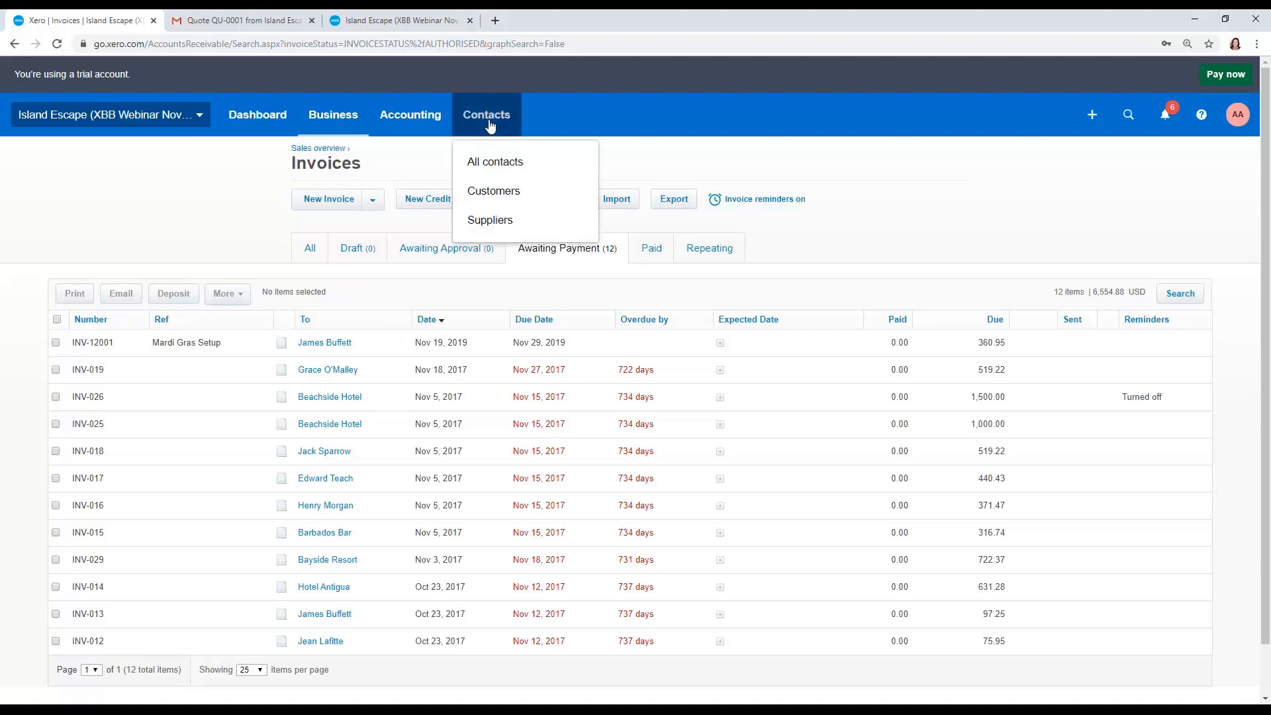
click(490, 165)
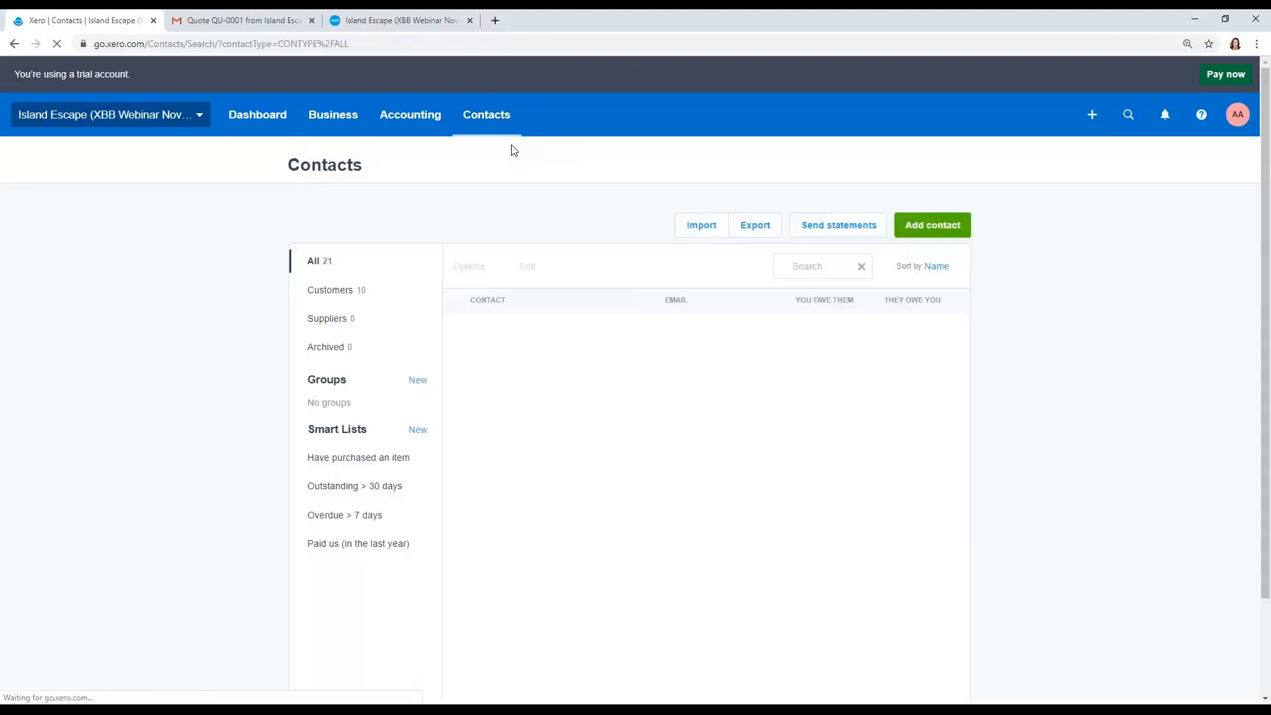
click(458, 335)
click(458, 384)
click(457, 433)
click(458, 482)
click(457, 531)
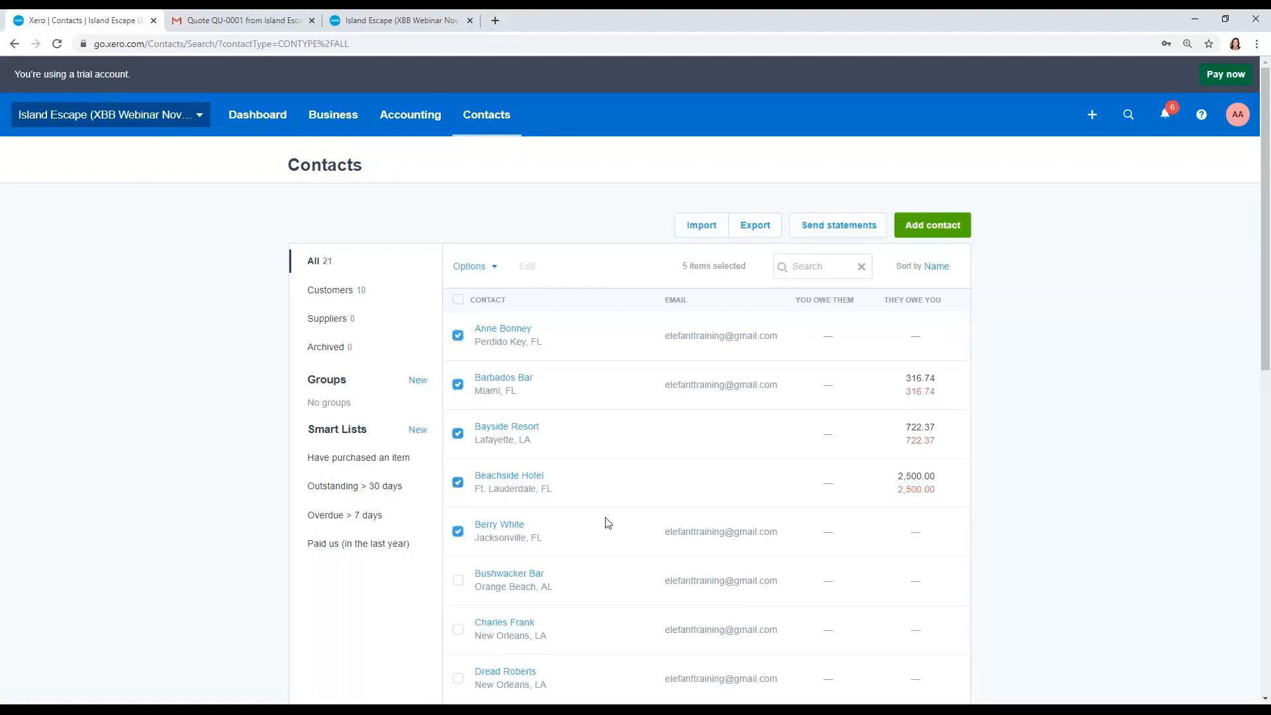
click(481, 269)
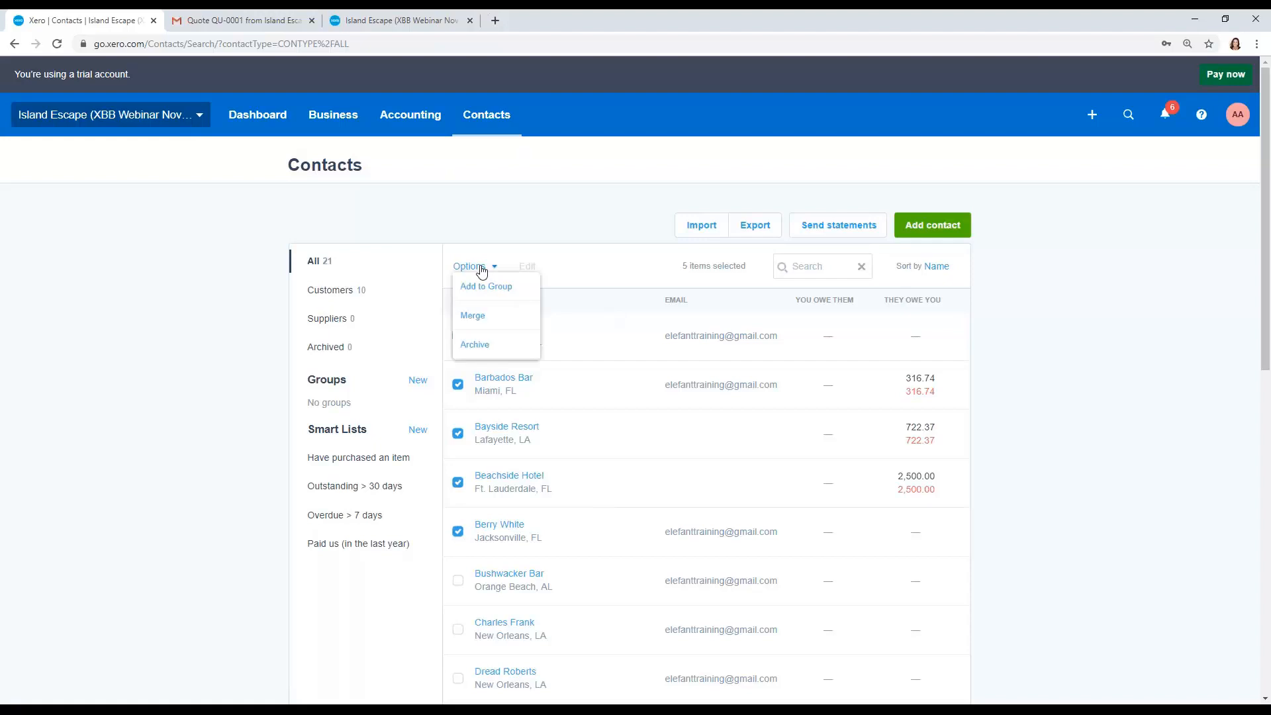
click(507, 287)
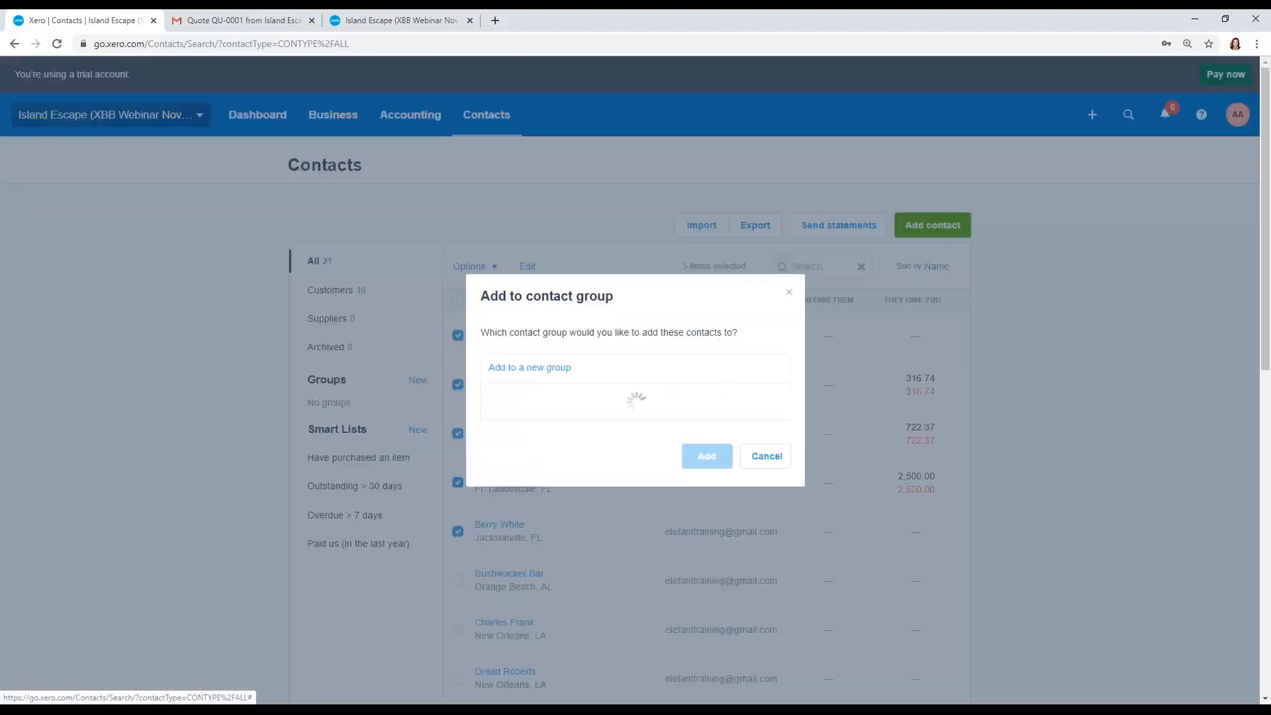
click(530, 354)
text(Summer Startup)
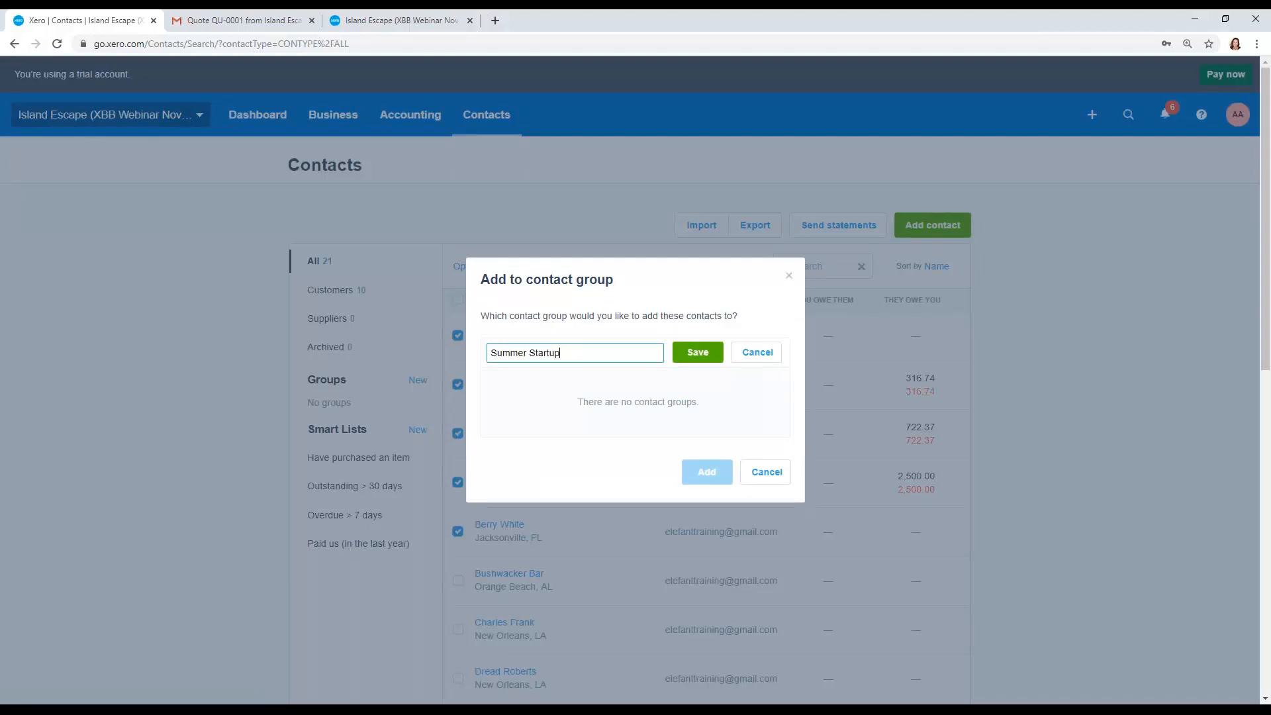
click(698, 352)
click(707, 471)
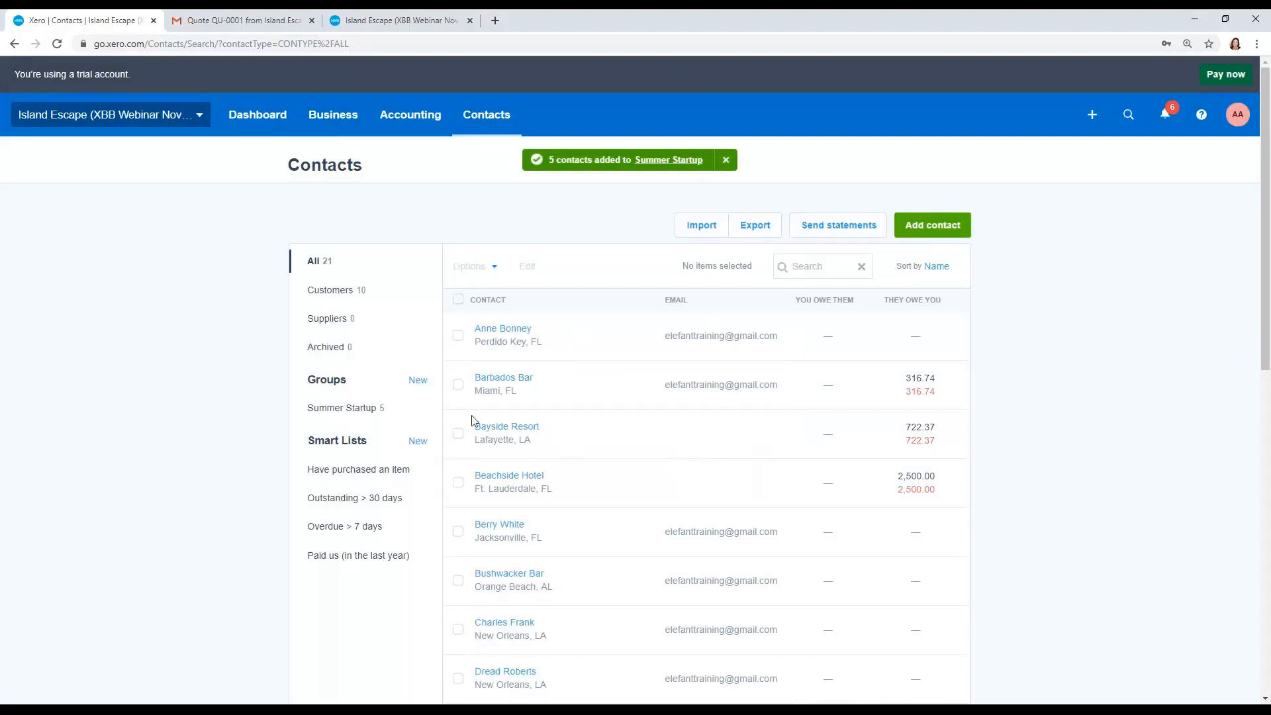
Step: Start a new invoice addressed to the Summer Startup contact group from the sales overview
click(371, 408)
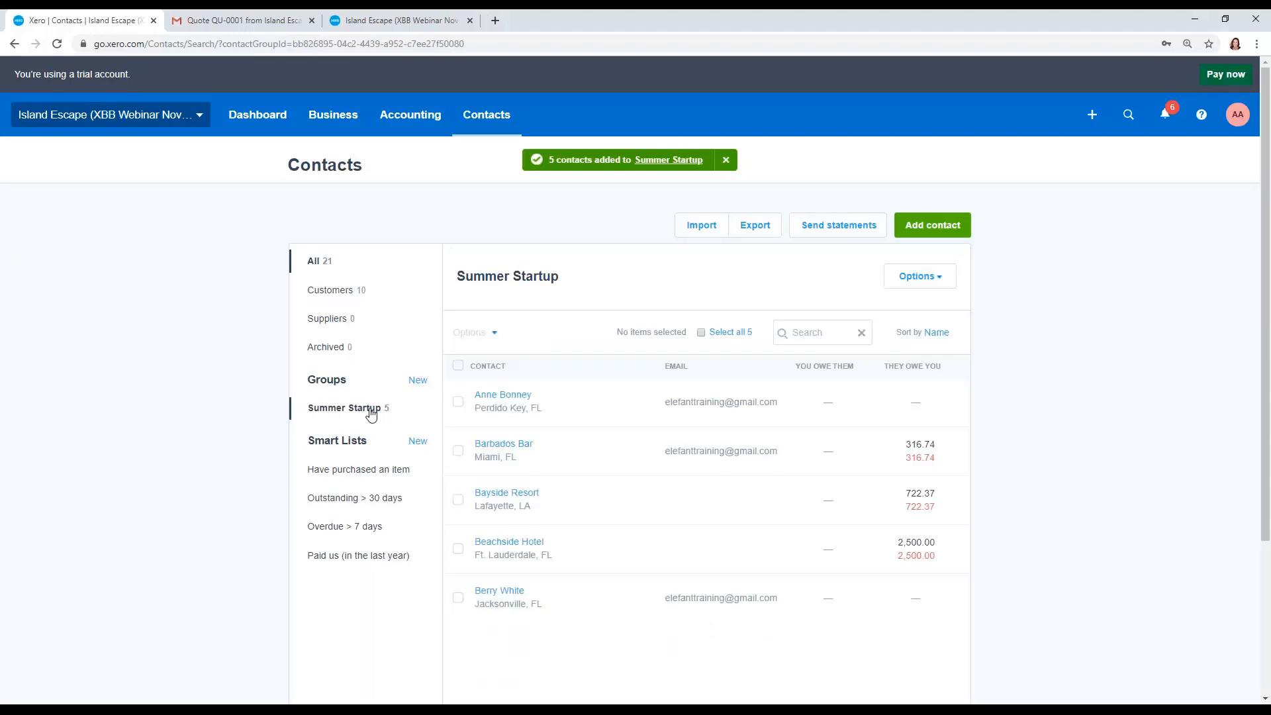
click(334, 114)
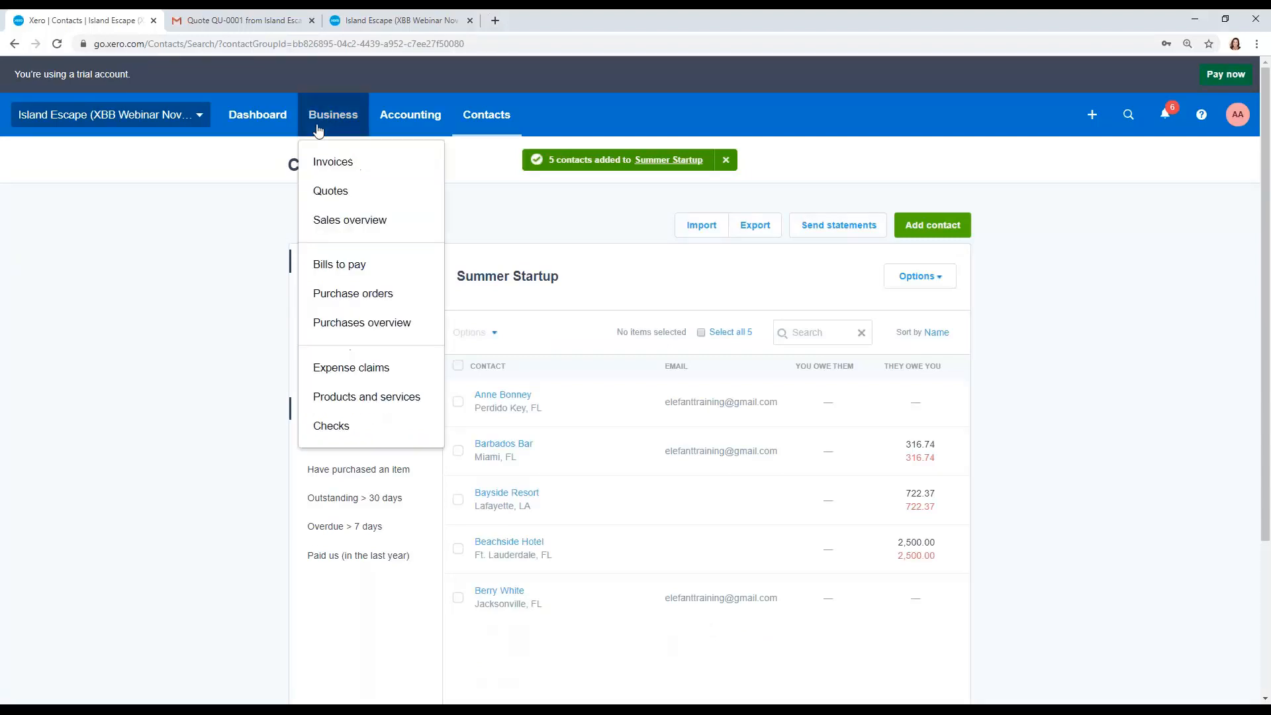
click(321, 215)
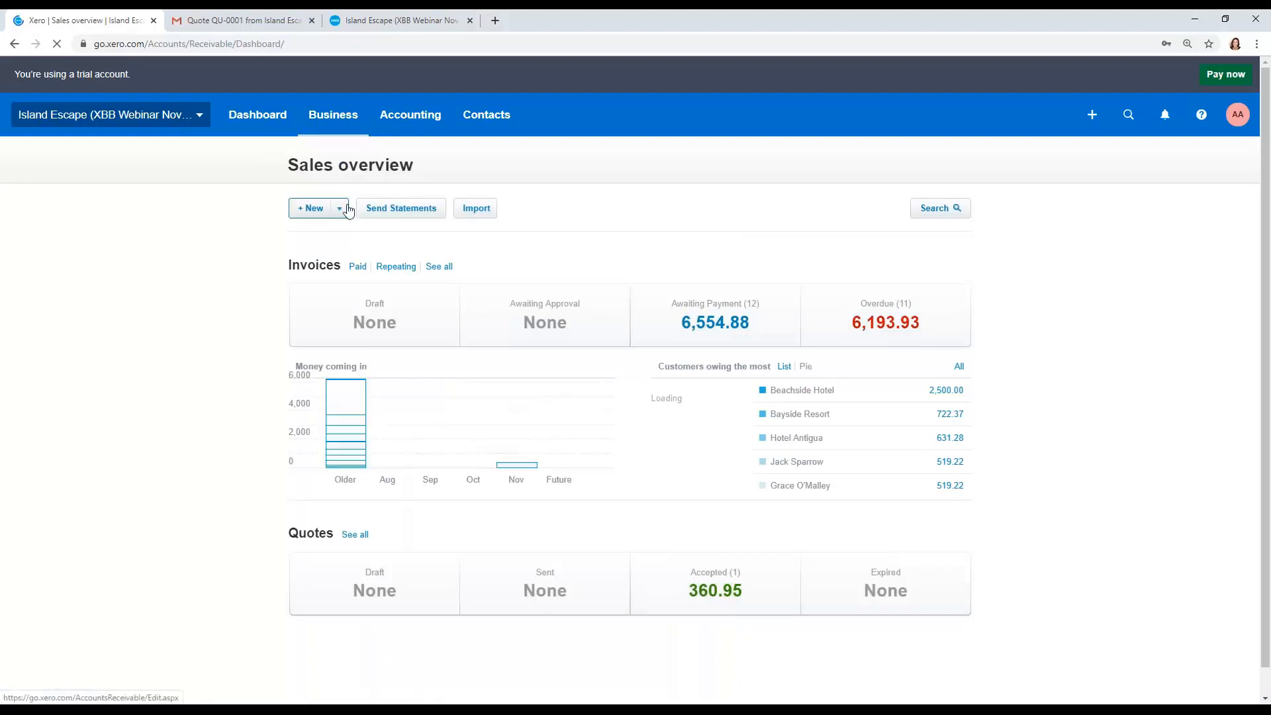
click(339, 208)
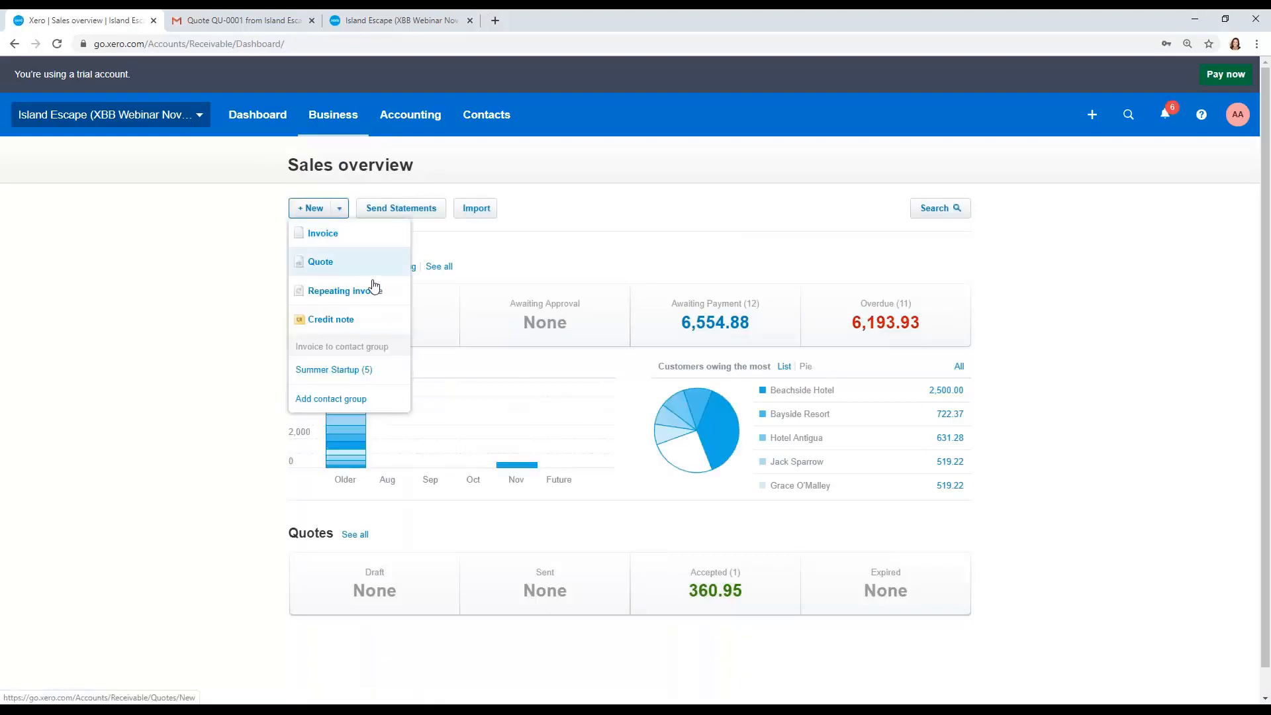
click(388, 369)
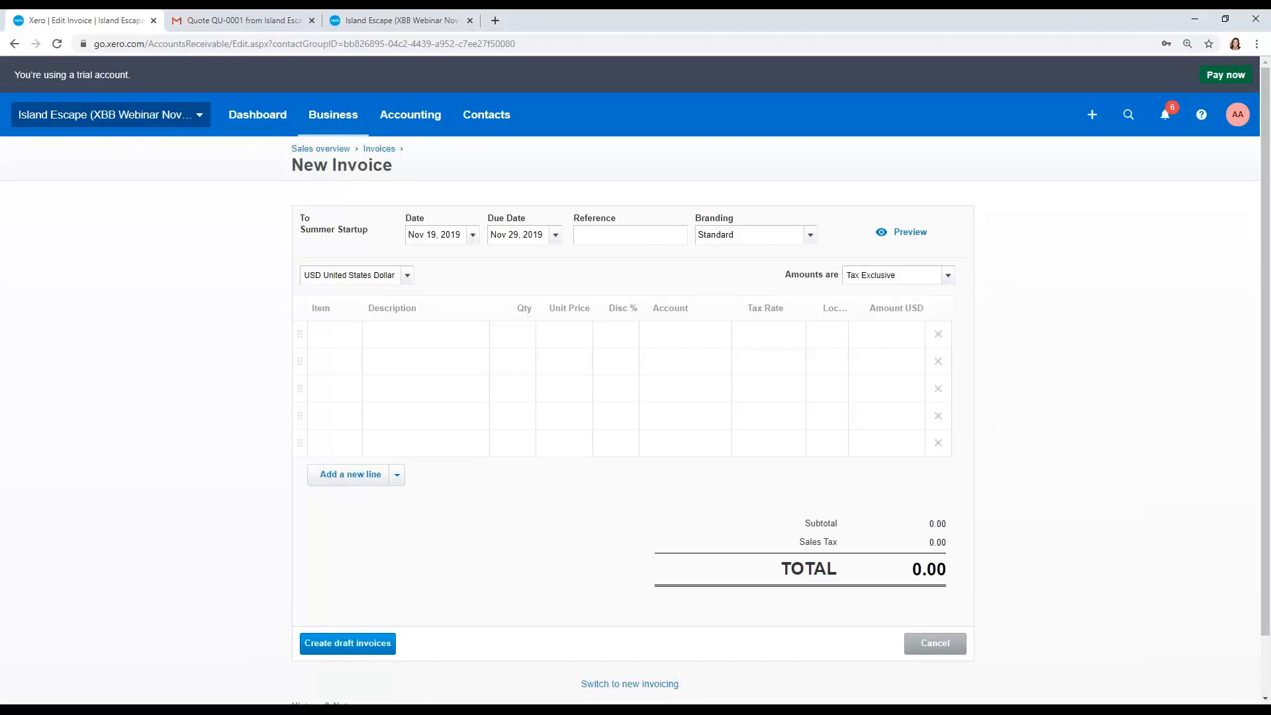
Step: Set the group invoice's reference to Summer Startup and add the OPEN: Paradise Found item line
click(601, 233)
text(Summer Startup)
click(340, 335)
text(open)
key(Tab)
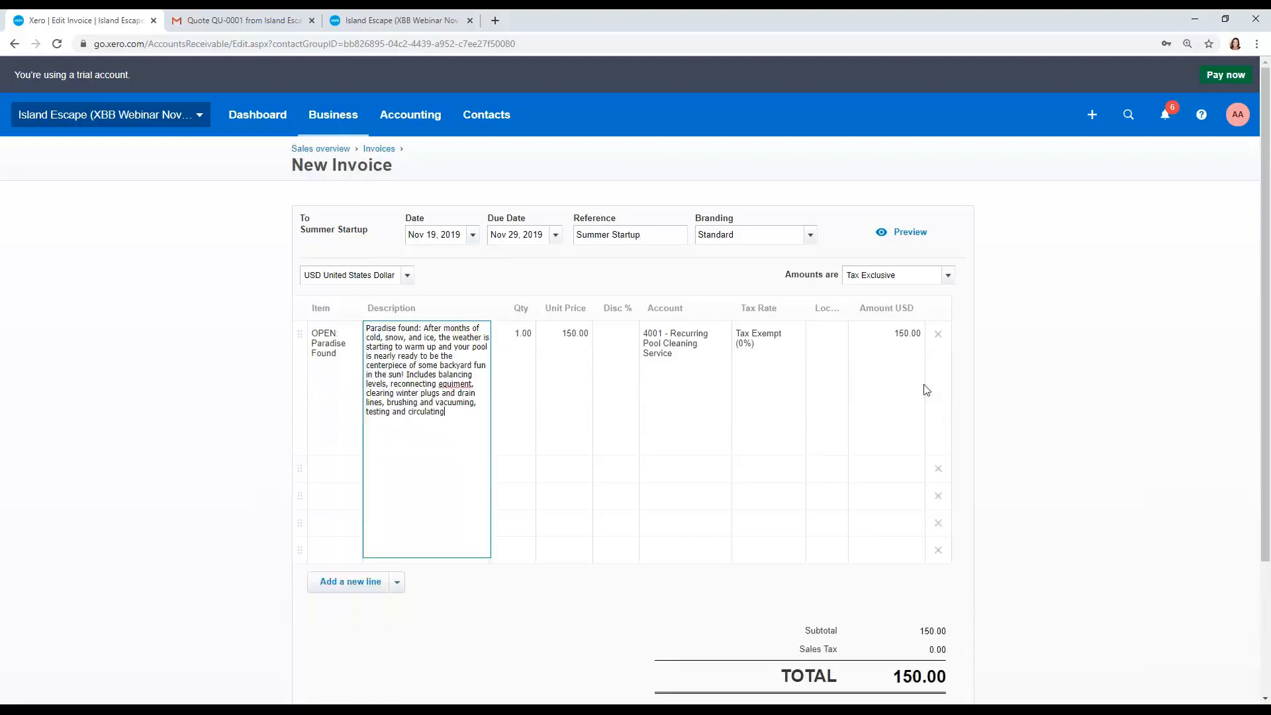
Step: Create the draft invoices for the Summer Startup group and dismiss the notification
click(987, 390)
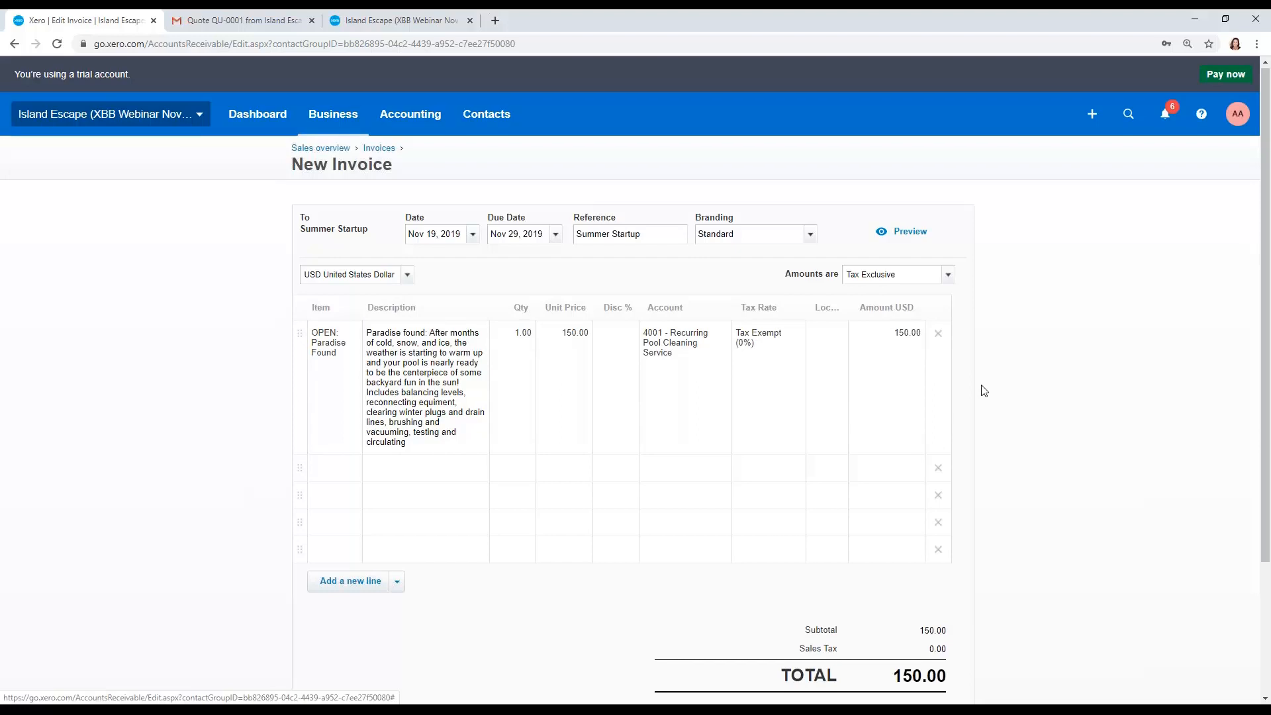
scroll(983, 389, down, 2)
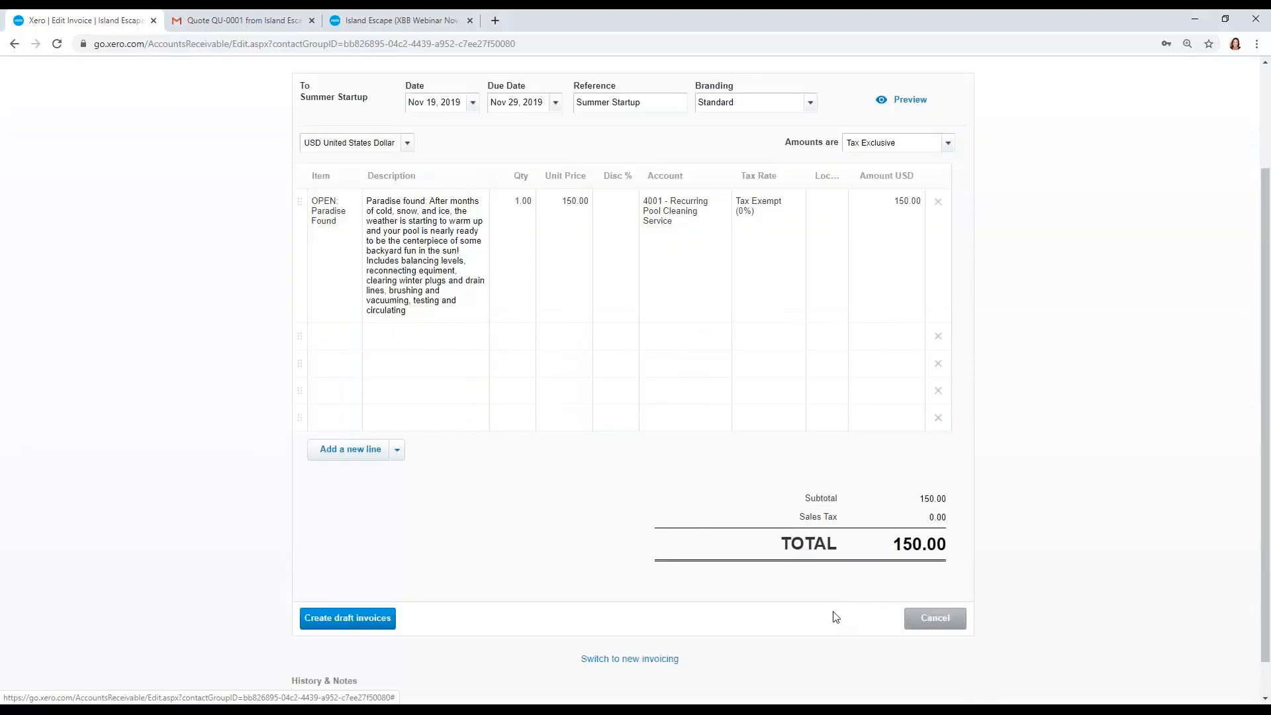
click(386, 622)
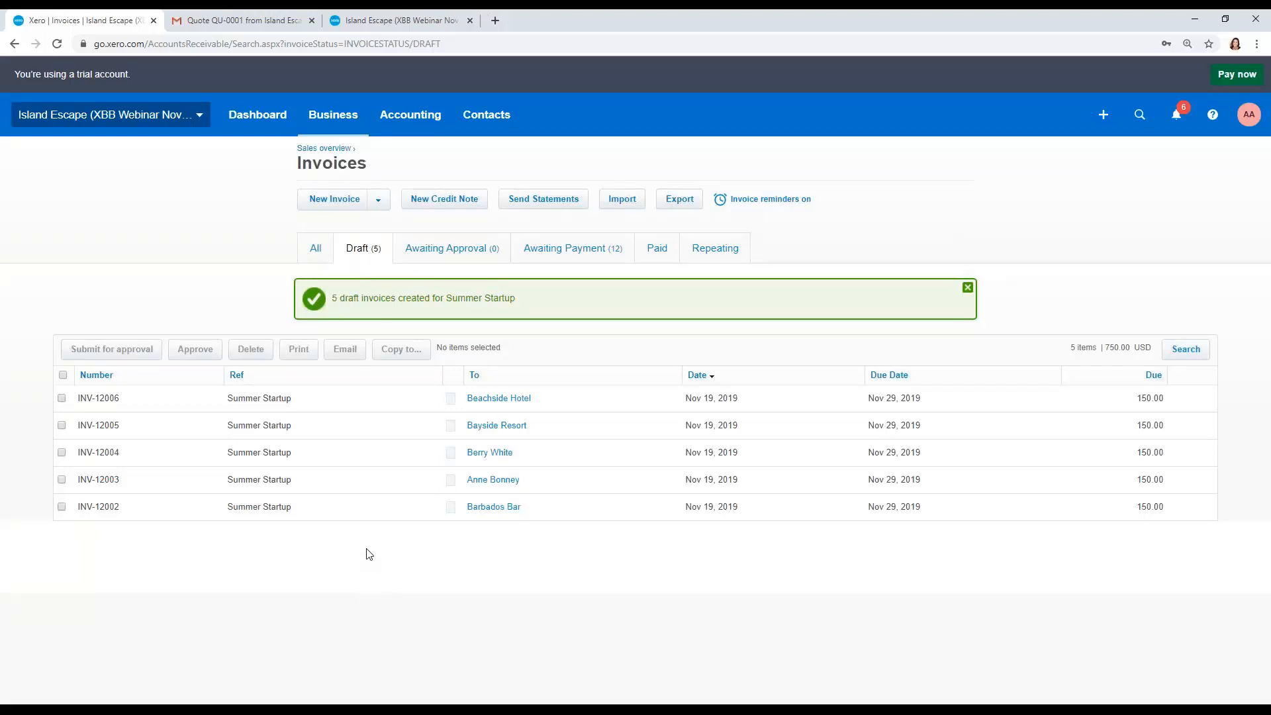
click(966, 289)
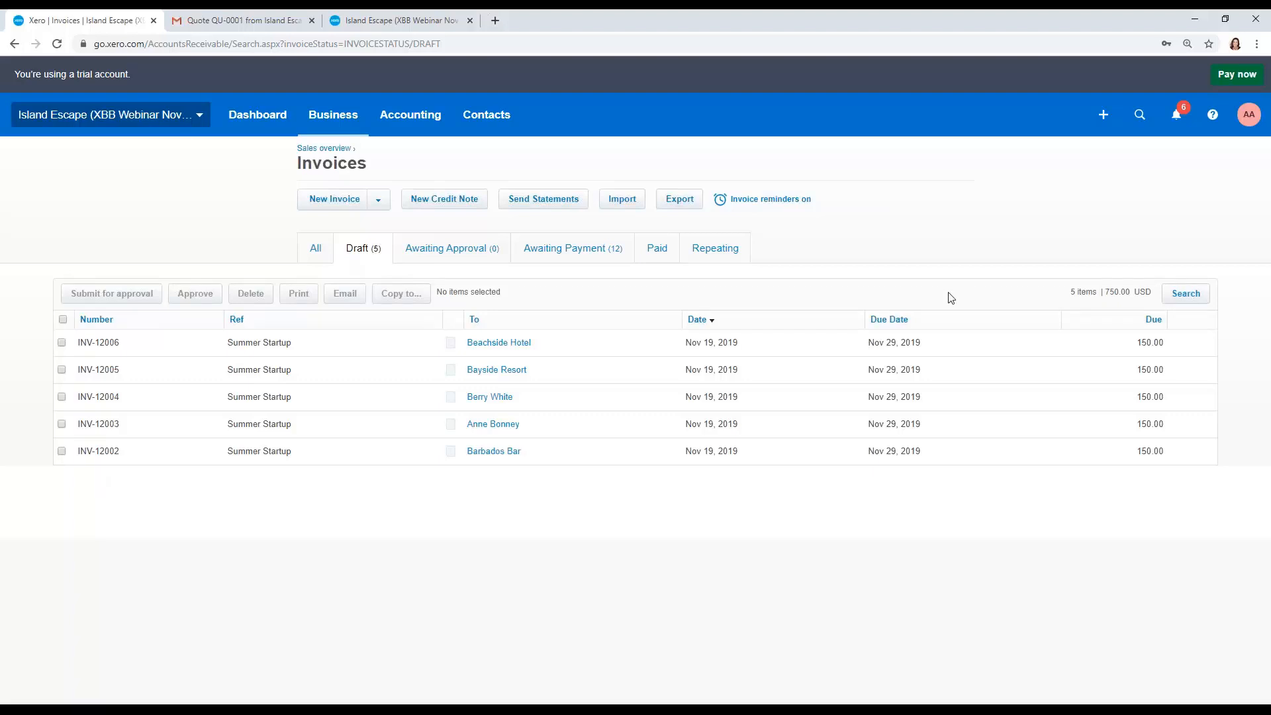
Step: Select all five Summer Startup draft invoices and approve them
click(63, 320)
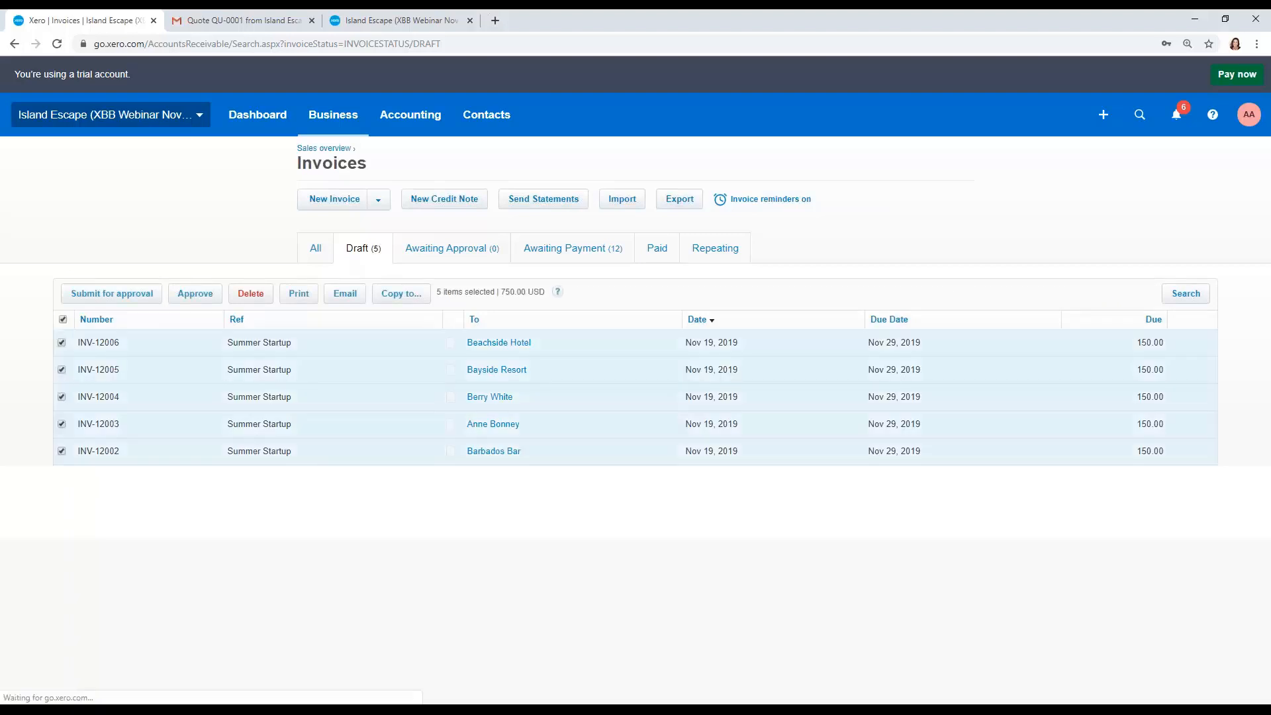
click(192, 295)
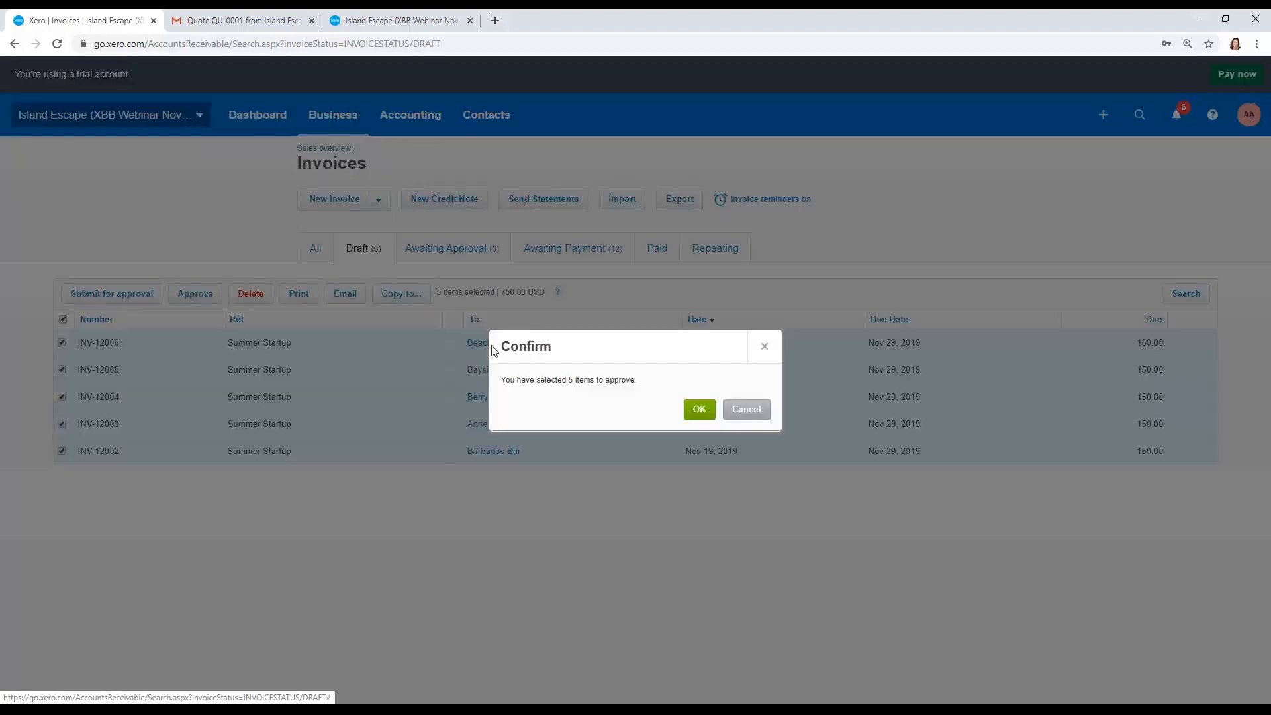
click(698, 410)
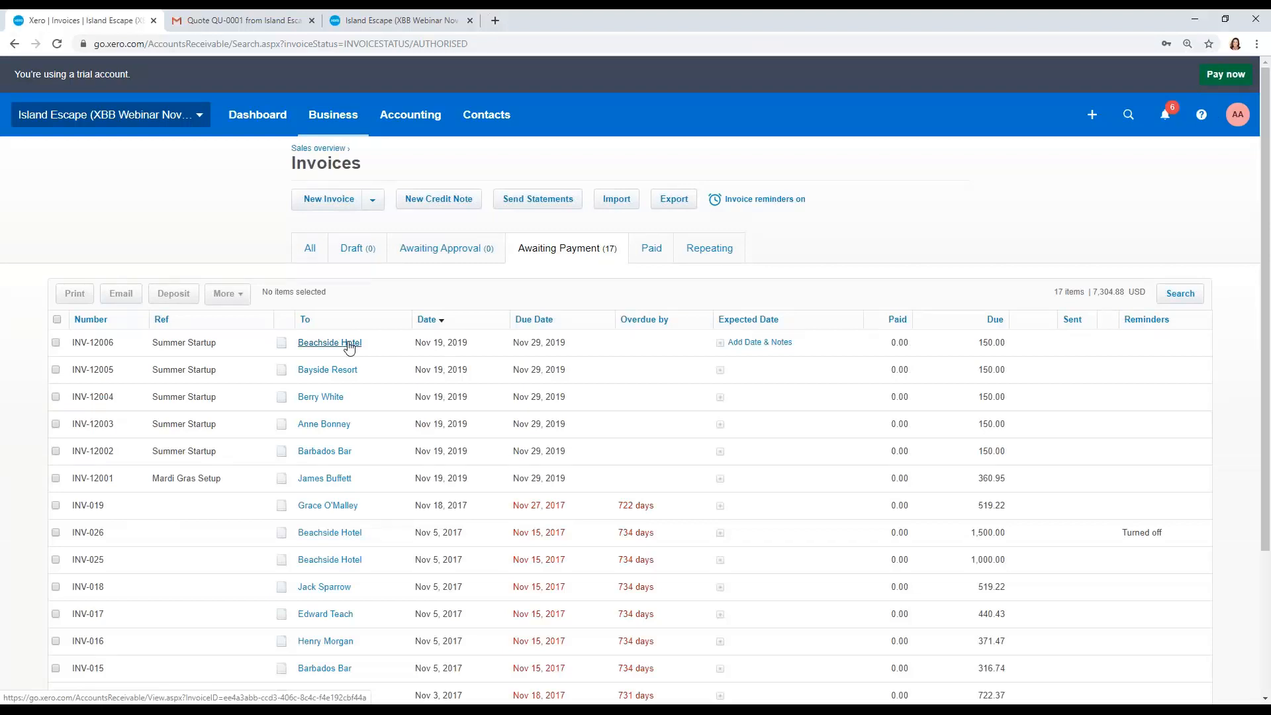
click(337, 351)
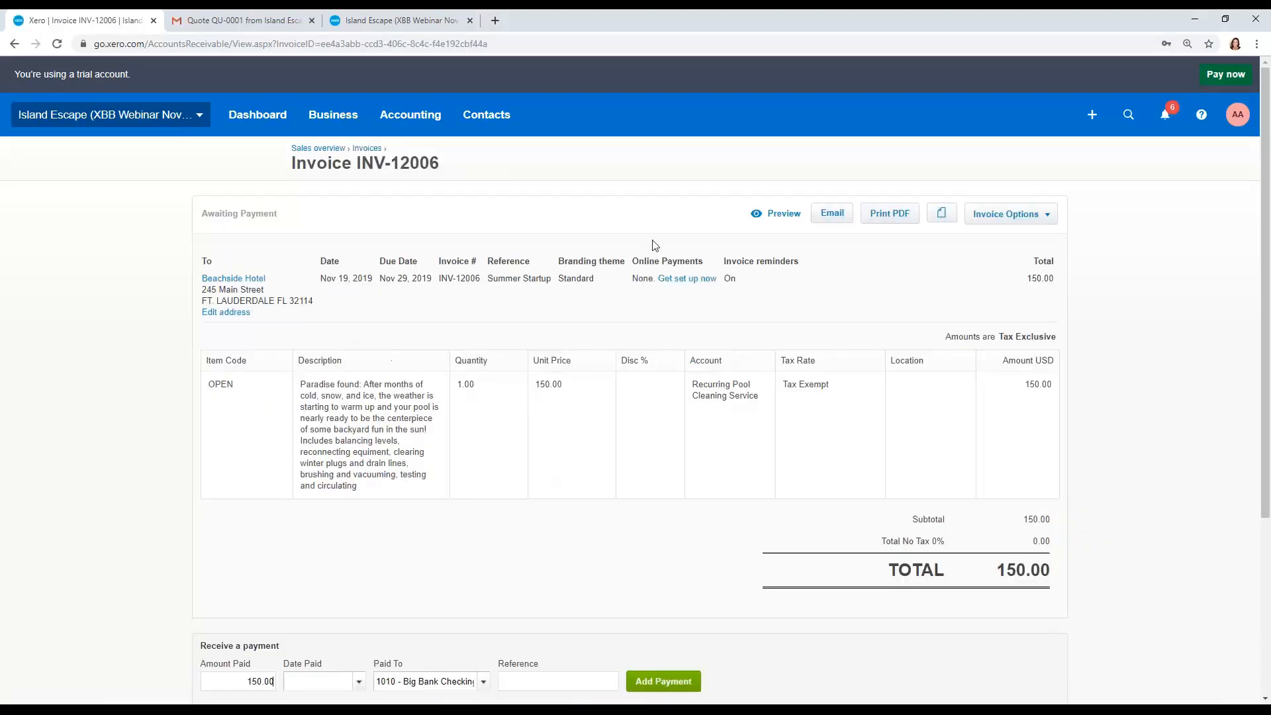
click(834, 214)
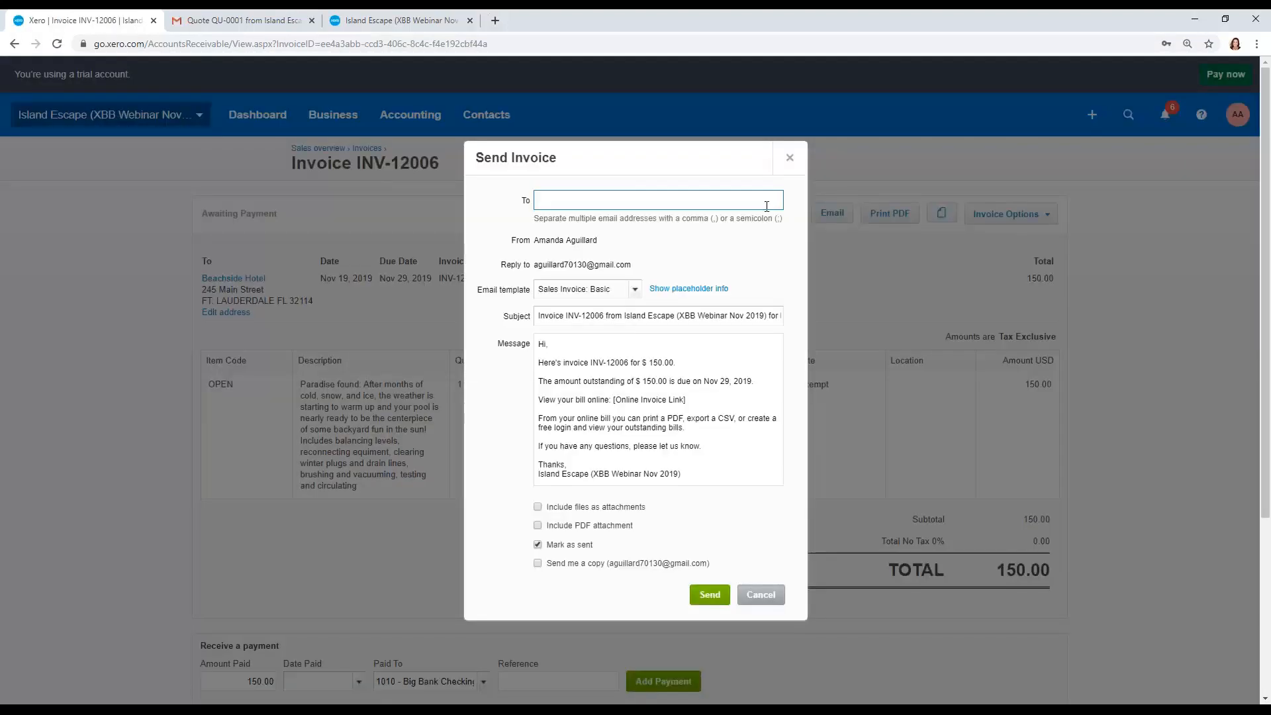
click(767, 207)
click(723, 276)
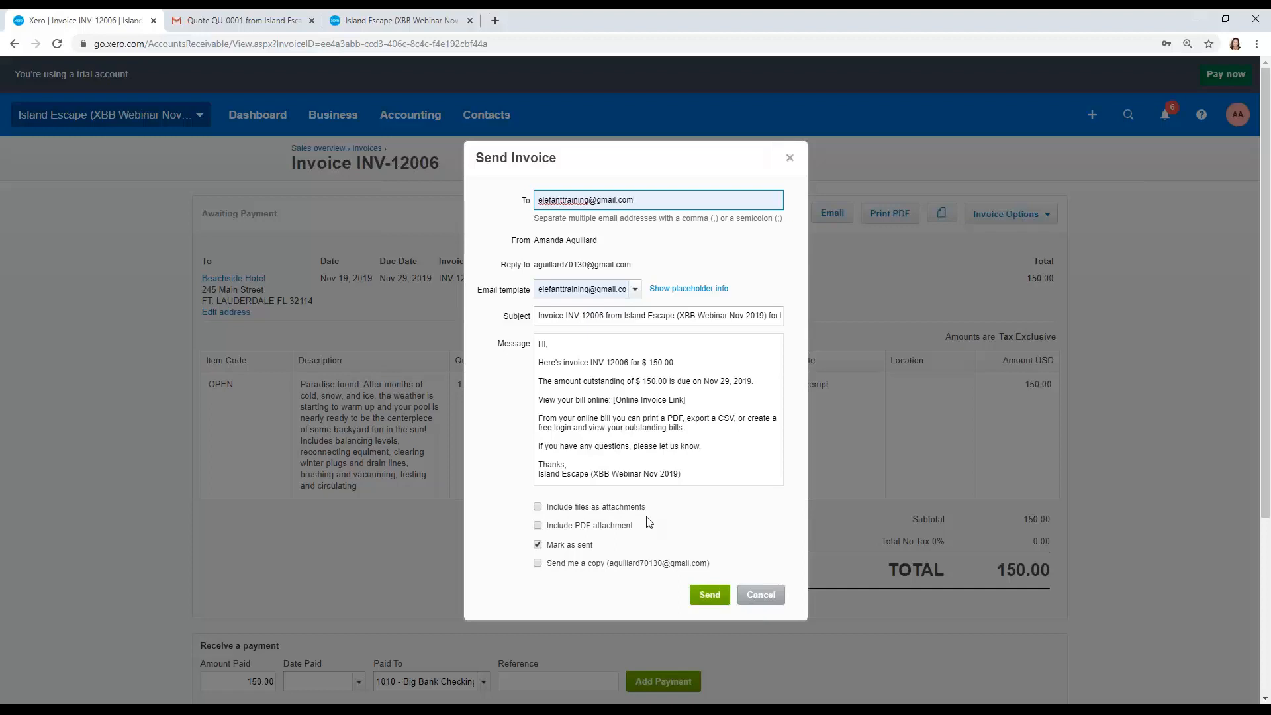
click(629, 508)
click(538, 508)
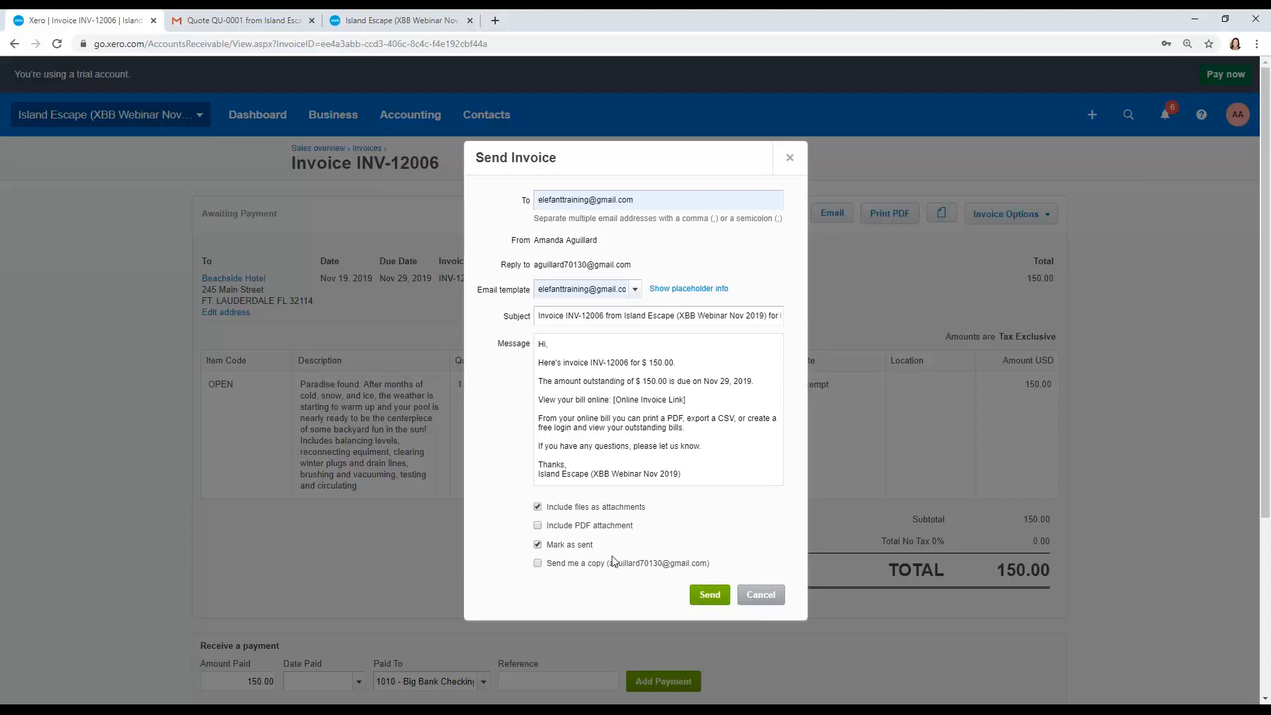
click(749, 596)
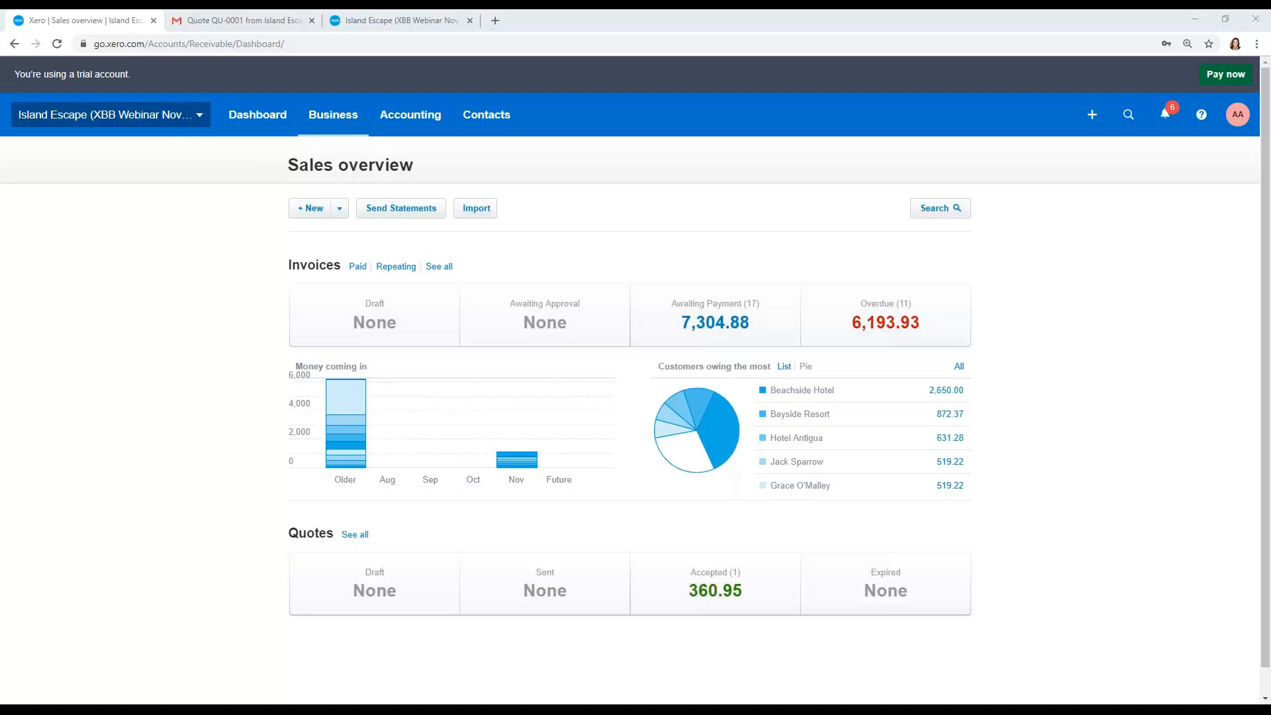
Step: Start a new repeating invoice that repeats every 1 week with an invoice date of Nov 23, 2019
click(340, 209)
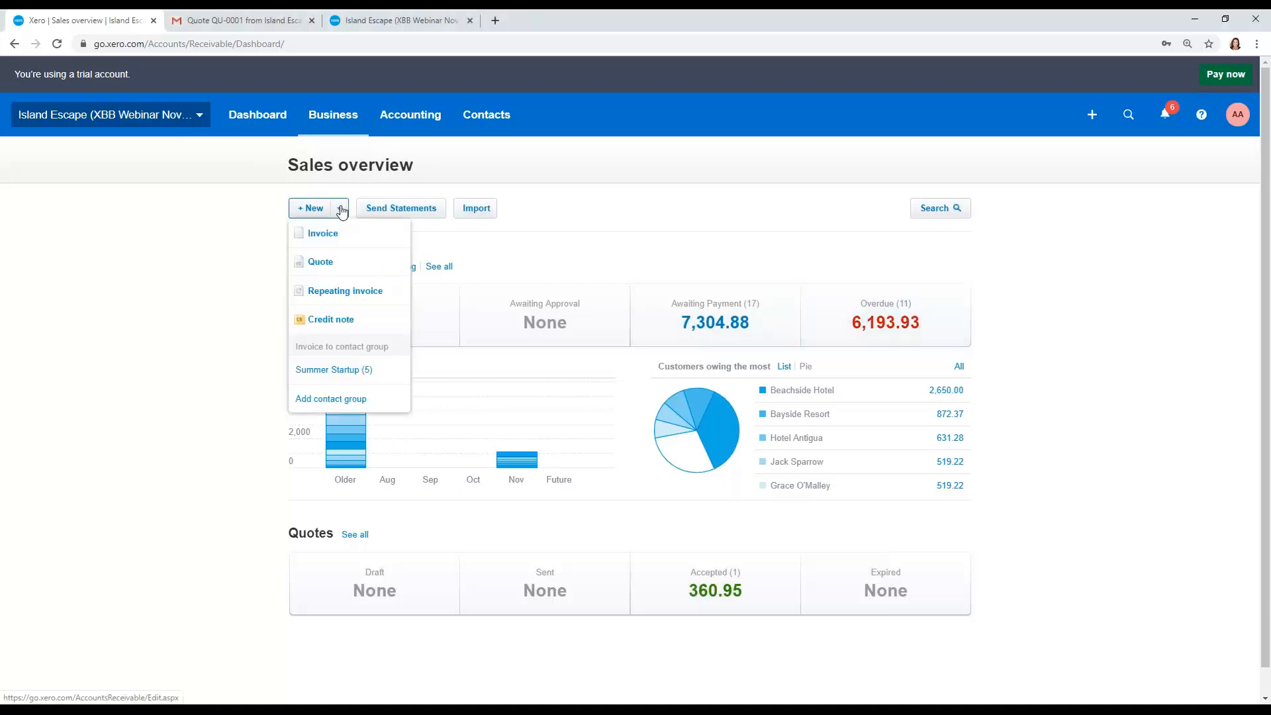
click(345, 291)
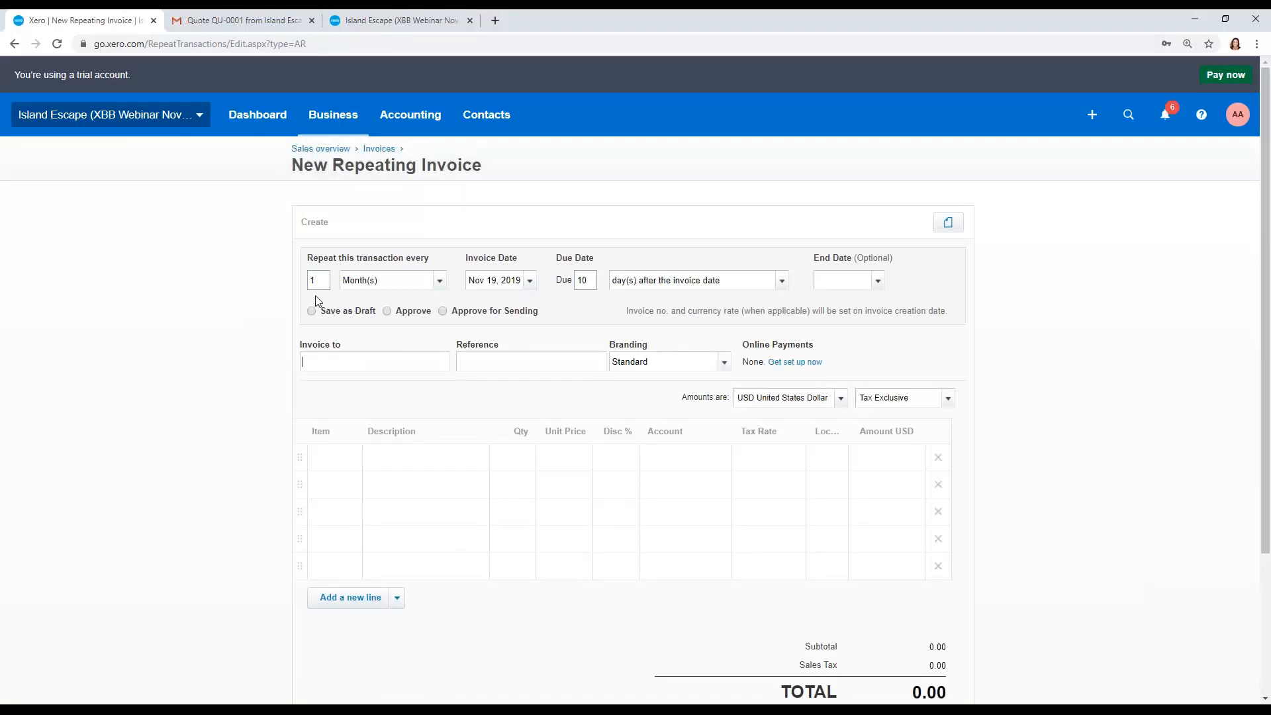
scroll(315, 298, down, 1)
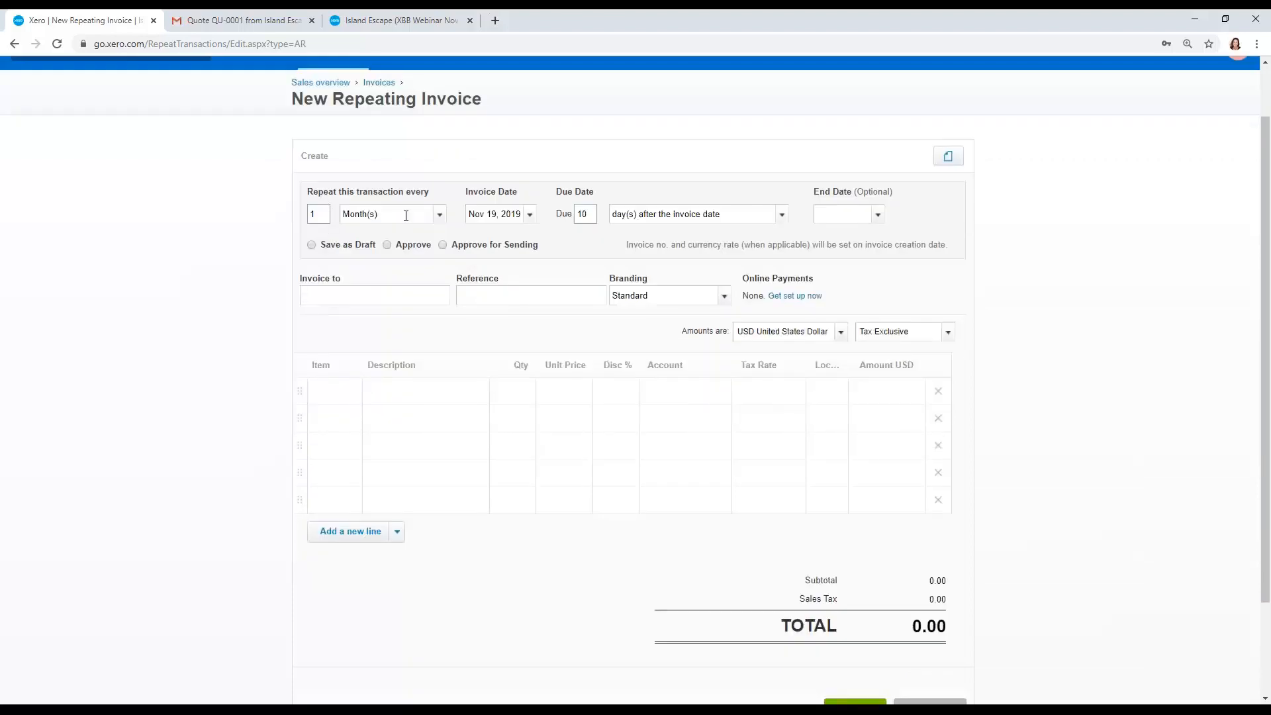
click(440, 215)
click(439, 239)
click(519, 212)
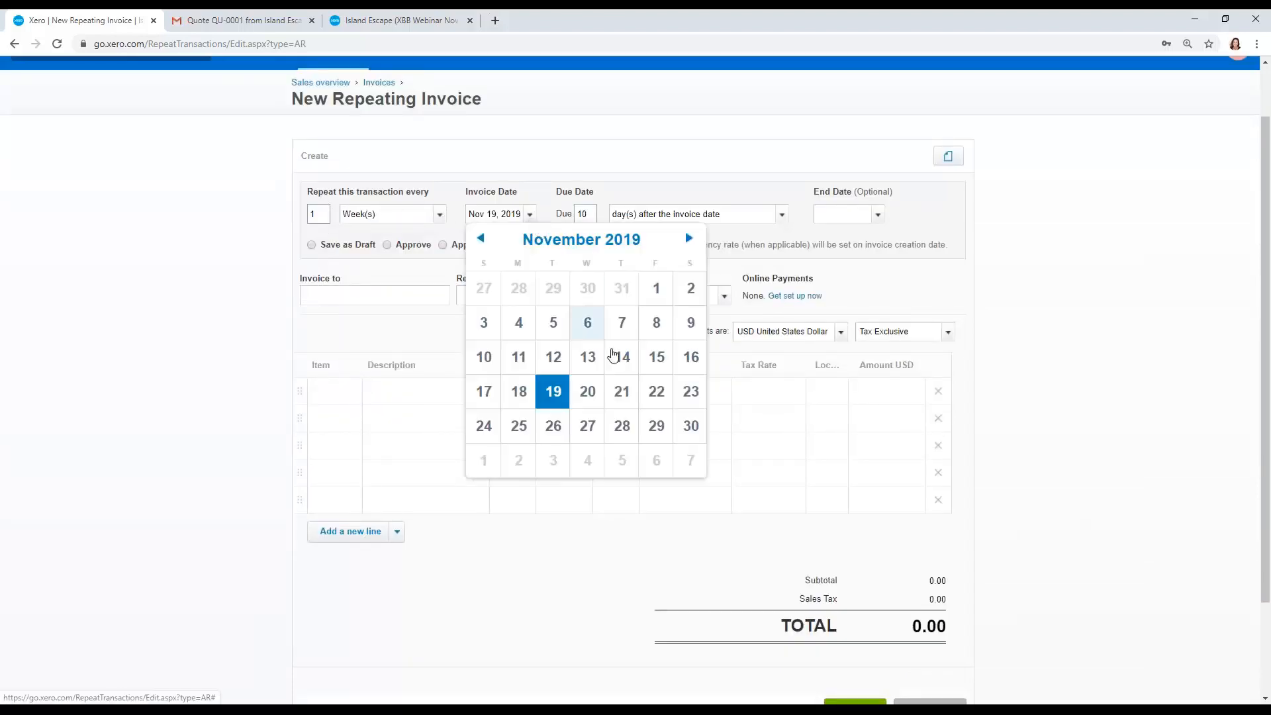
click(689, 392)
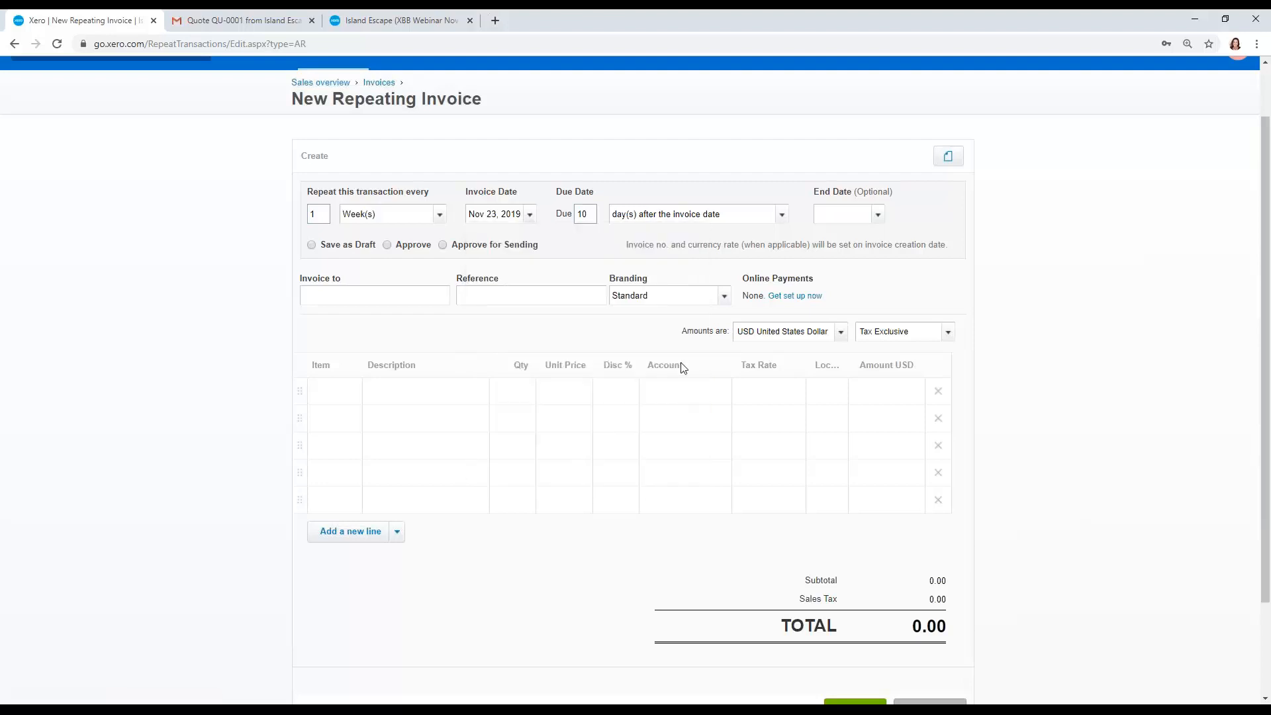
Step: Set the repeating invoice's end date to May 31, 2020
click(876, 216)
click(1037, 238)
click(1037, 238)
click(1037, 239)
click(1037, 238)
click(1037, 238)
click(1037, 239)
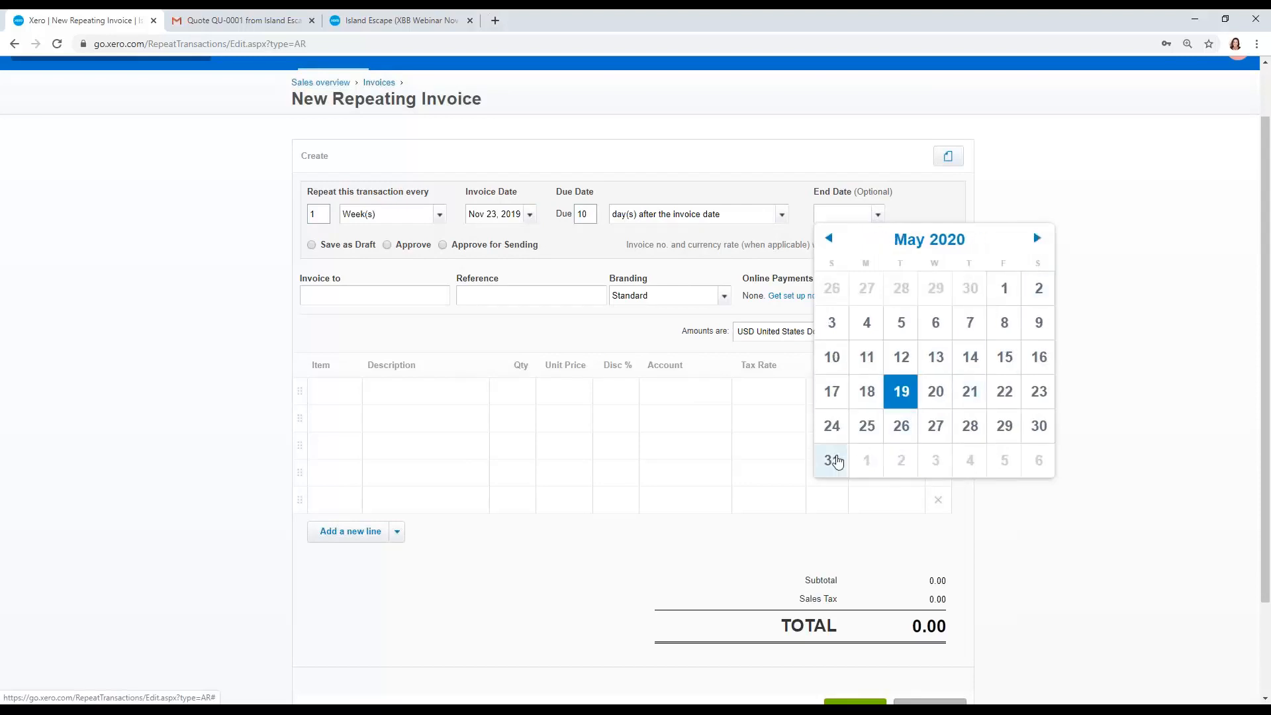
click(833, 461)
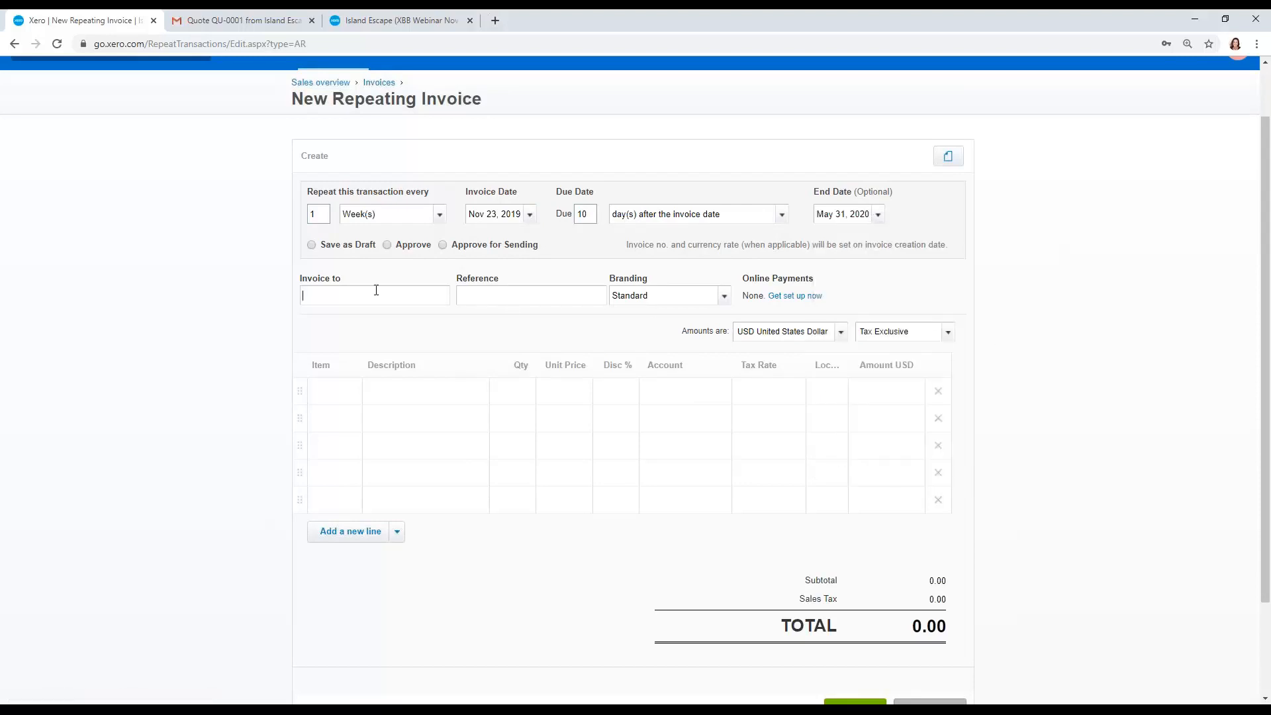
Step: Address the repeating invoice to Hotel Antigua and insert the Week placeholder as its reference
text(HOtel)
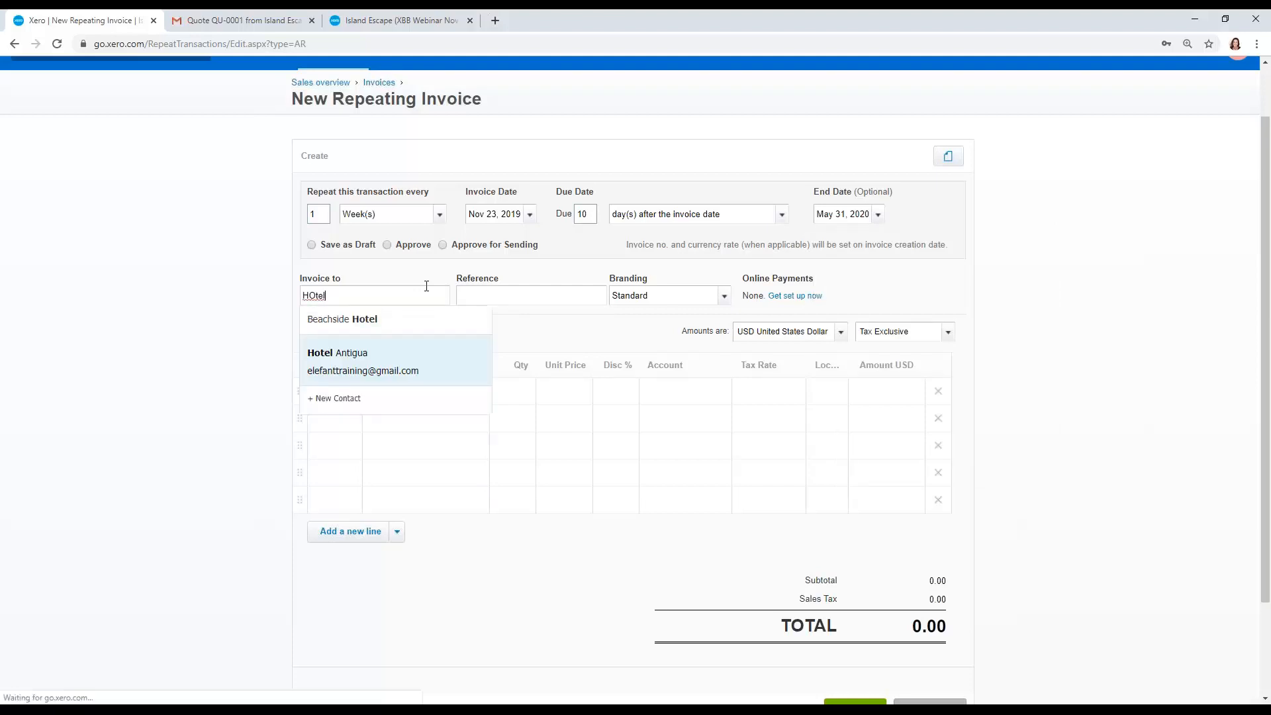
key(Tab)
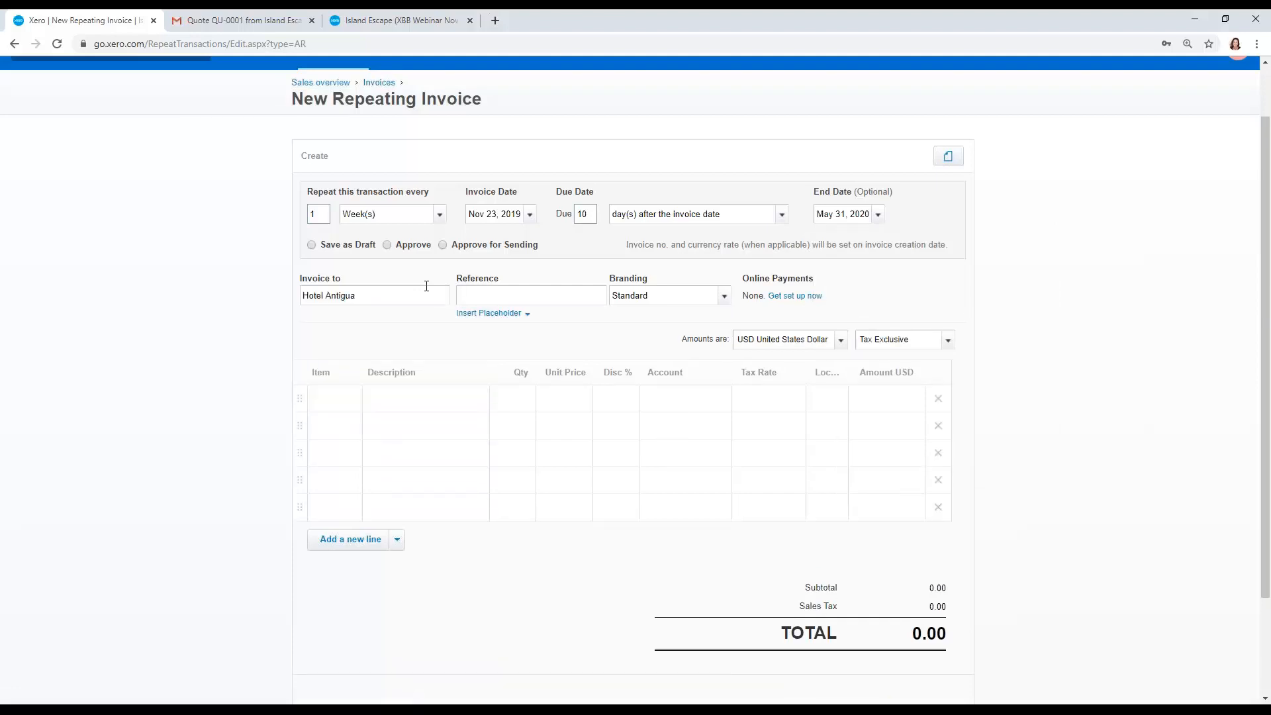
click(525, 314)
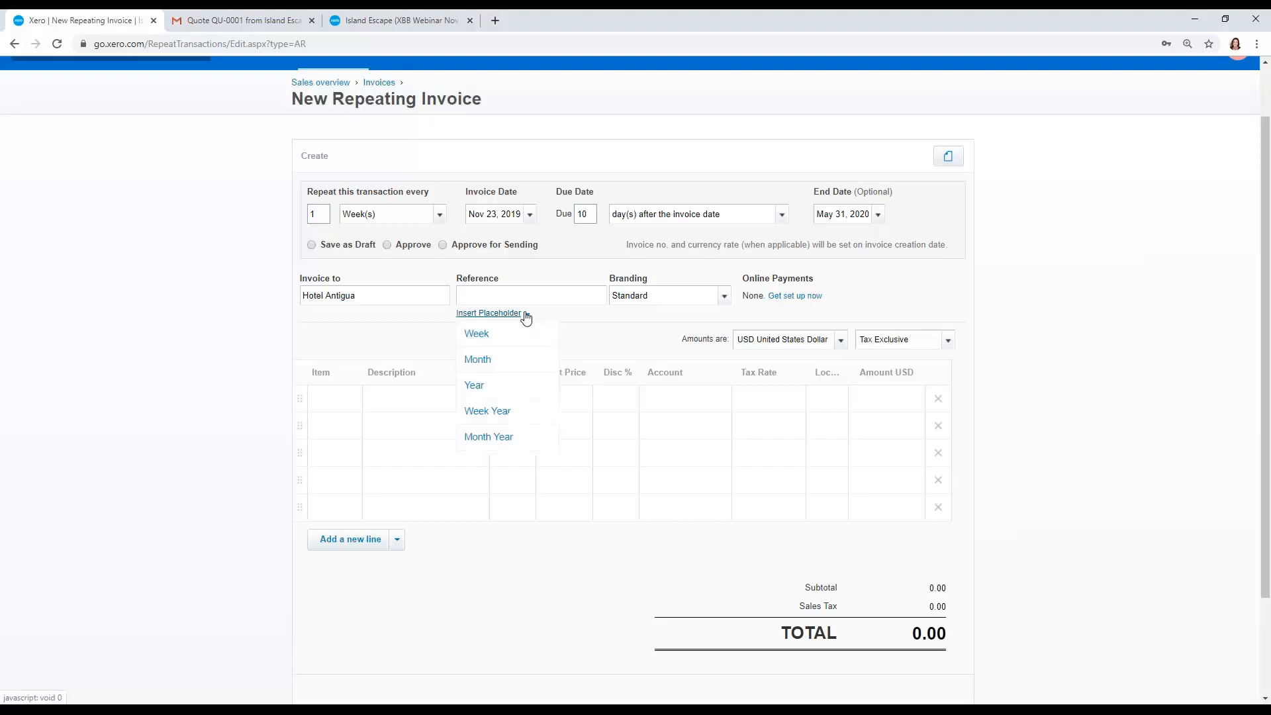
click(513, 333)
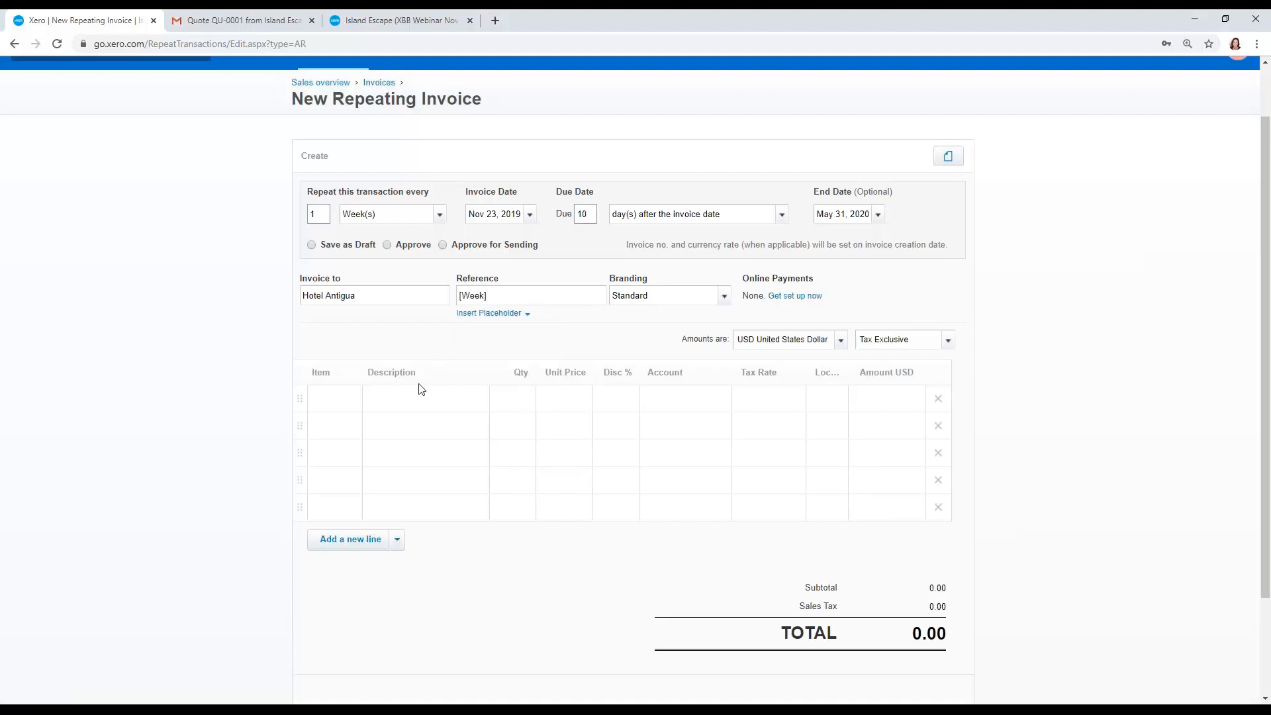
Step: Add the WEEK-HULA Weekly Hula Service item as the first line of the repeating invoice
click(331, 406)
text(week)
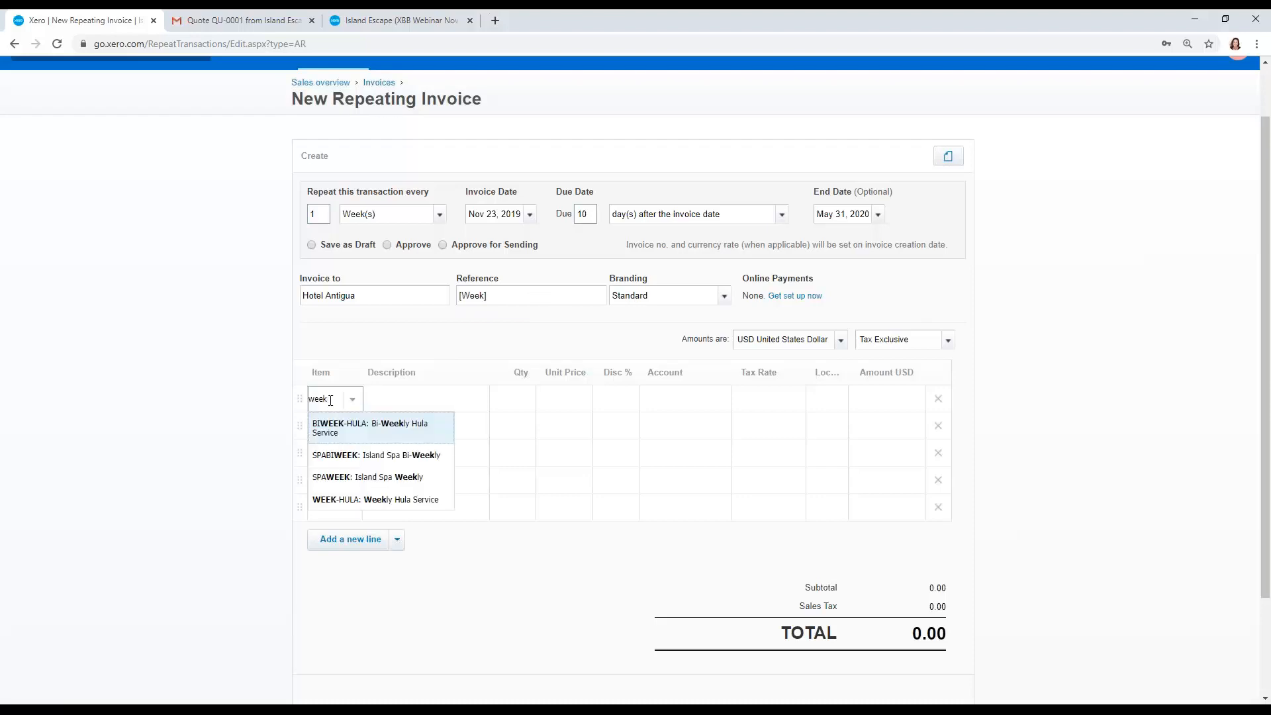
click(334, 499)
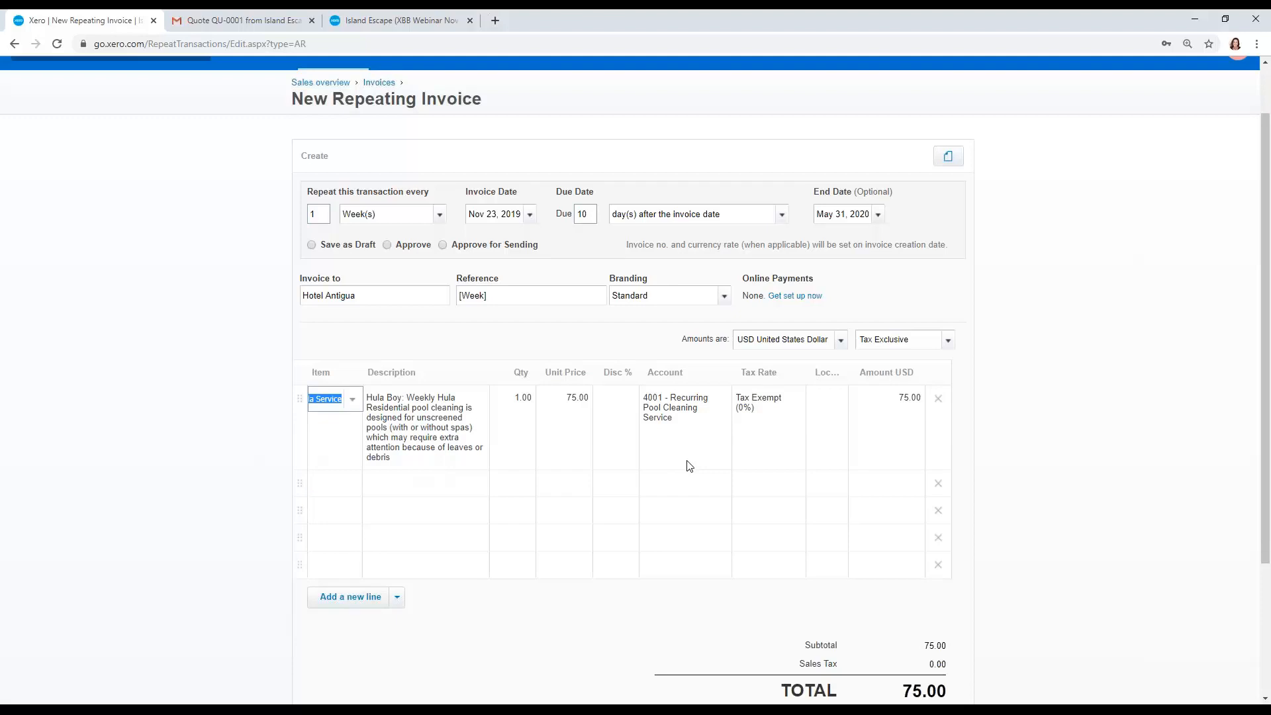
Step: Set the repeating invoice to Approve for Sending
scroll(690, 466, down, 1)
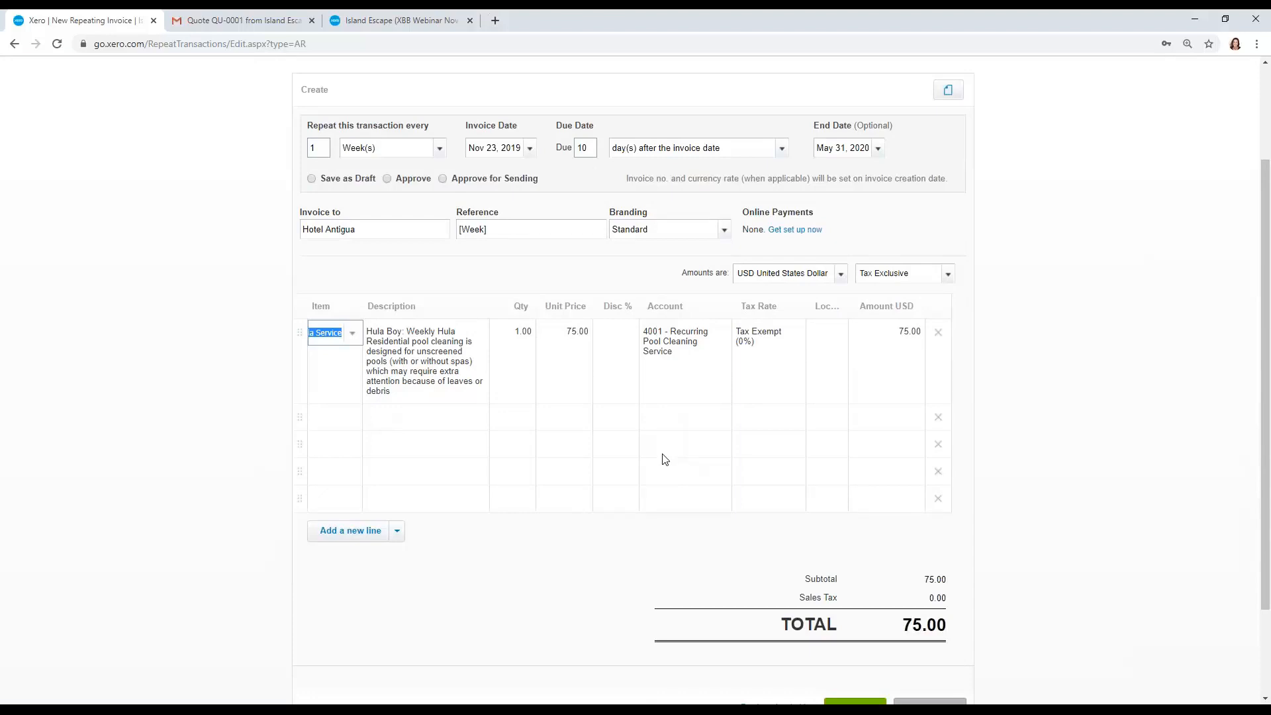
click(390, 182)
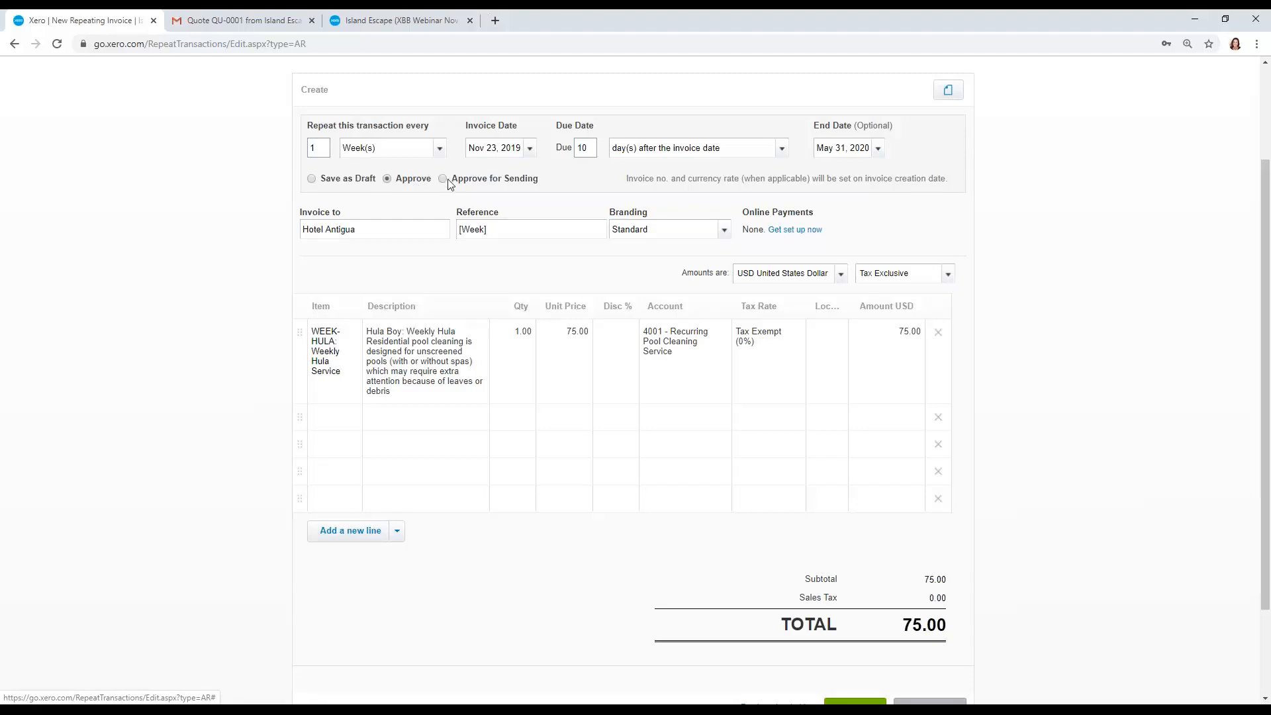
click(443, 179)
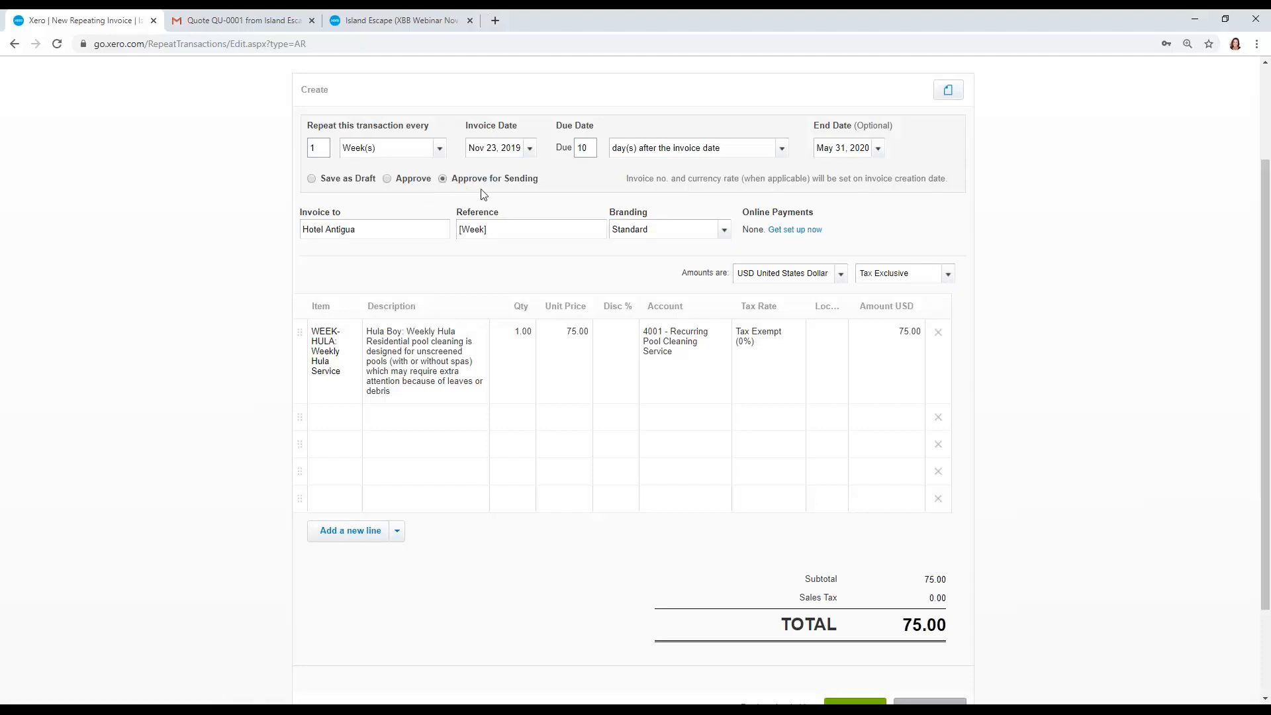
scroll(484, 194, down, 2)
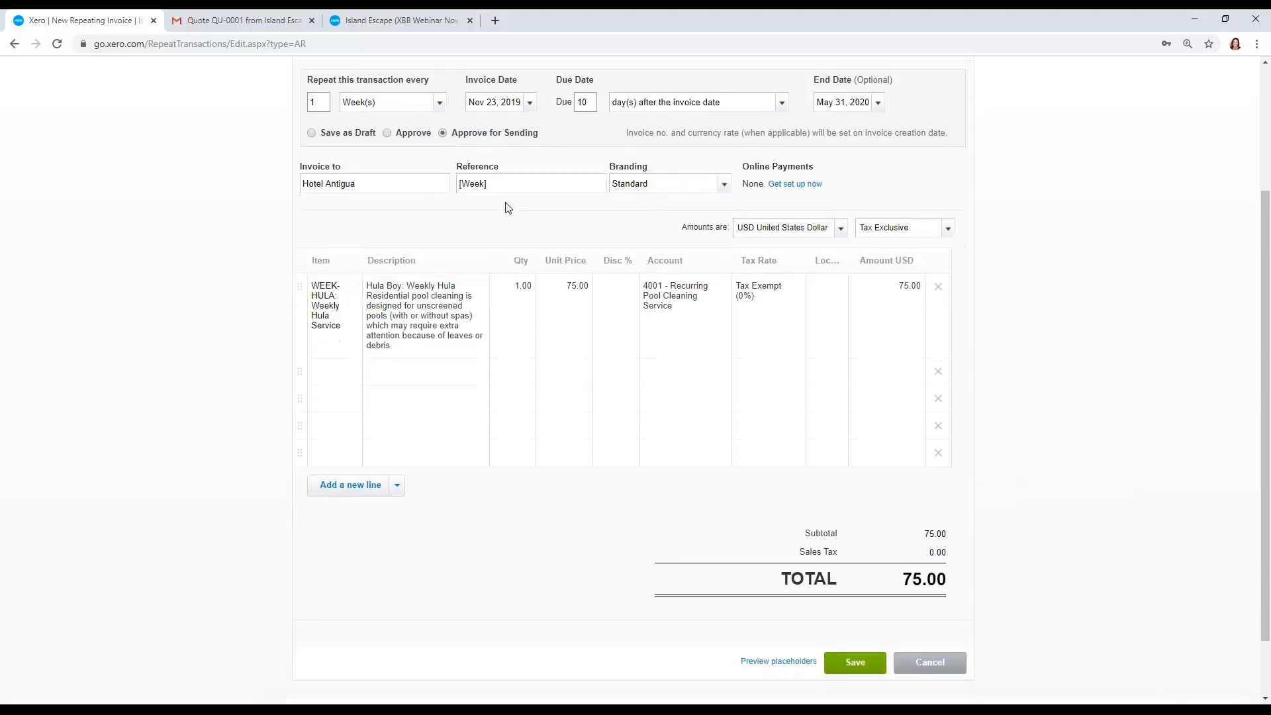
Step: Save the Hotel Antigua repeating invoice, accepting the default message settings
click(854, 588)
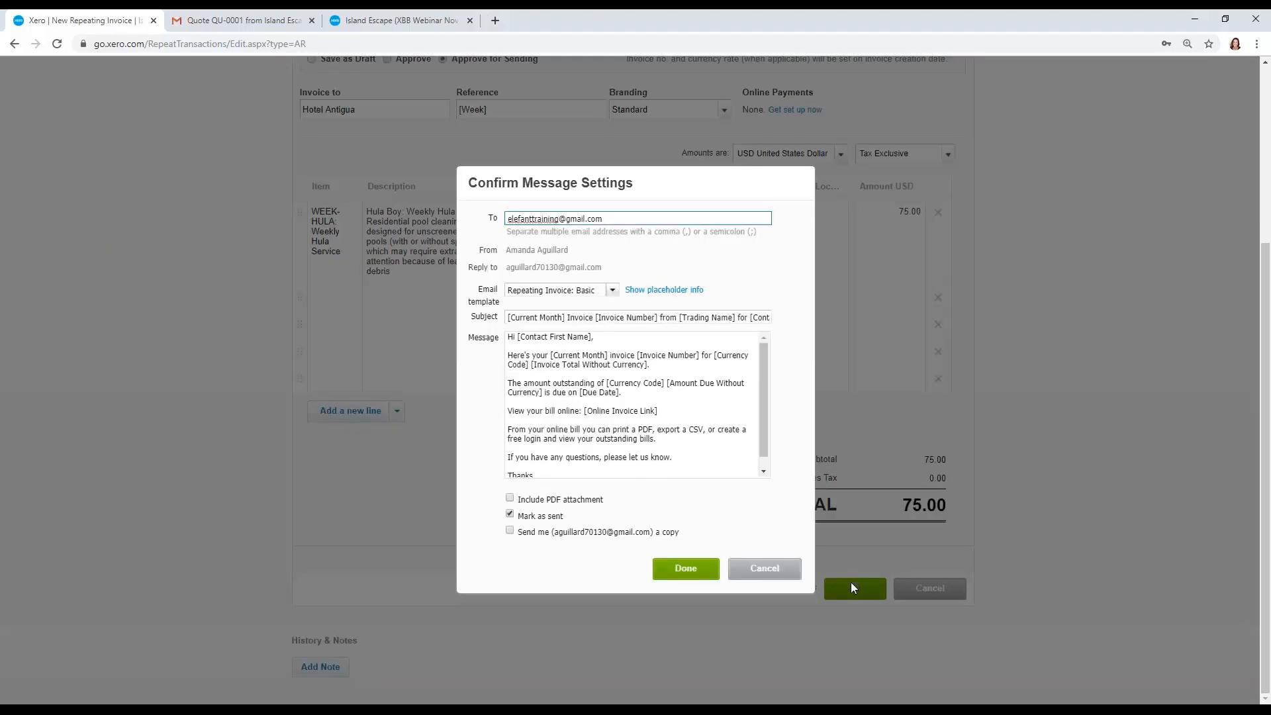
click(686, 569)
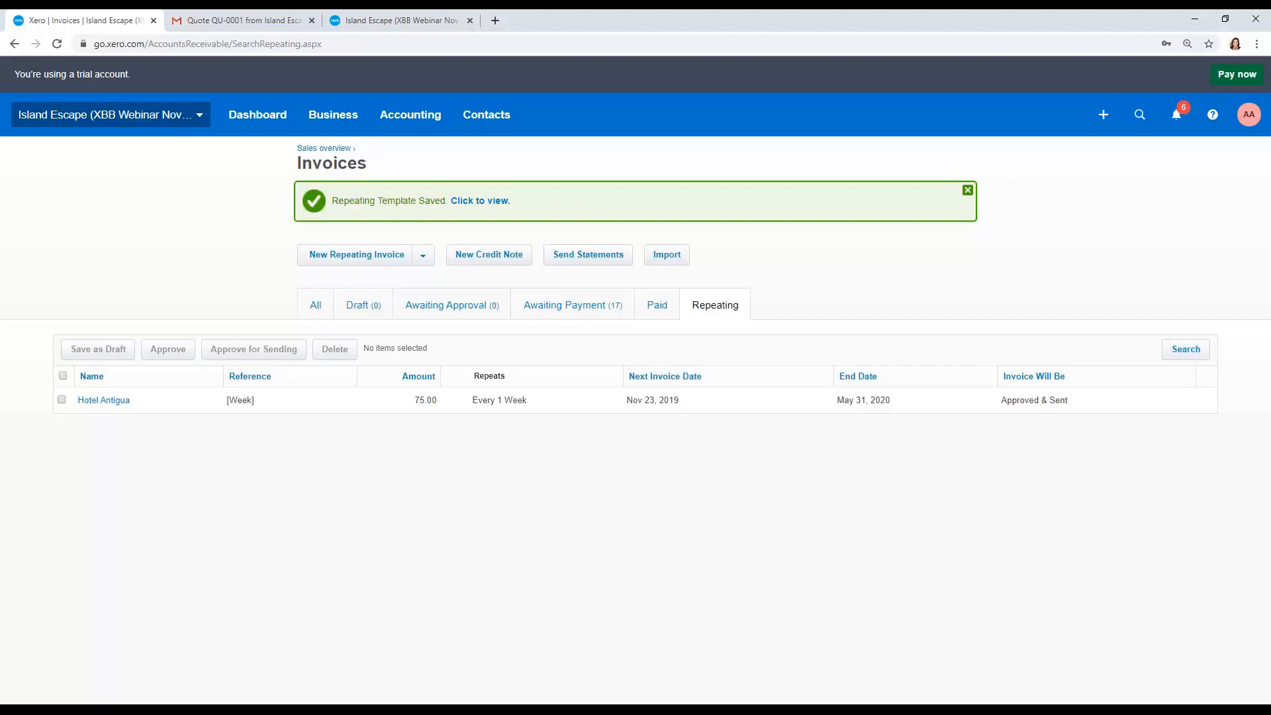
Step: Start another new repeating invoice and set its invoice date to Dec 1, 2019
click(365, 257)
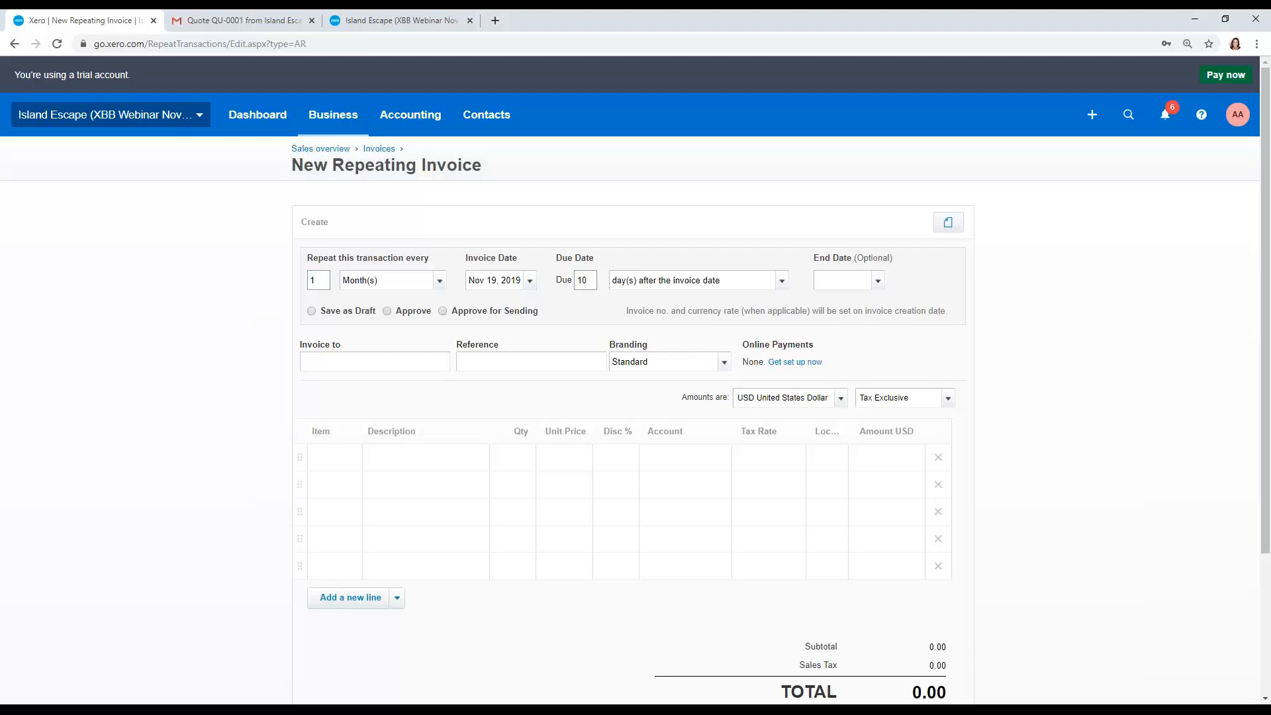
click(530, 280)
click(686, 304)
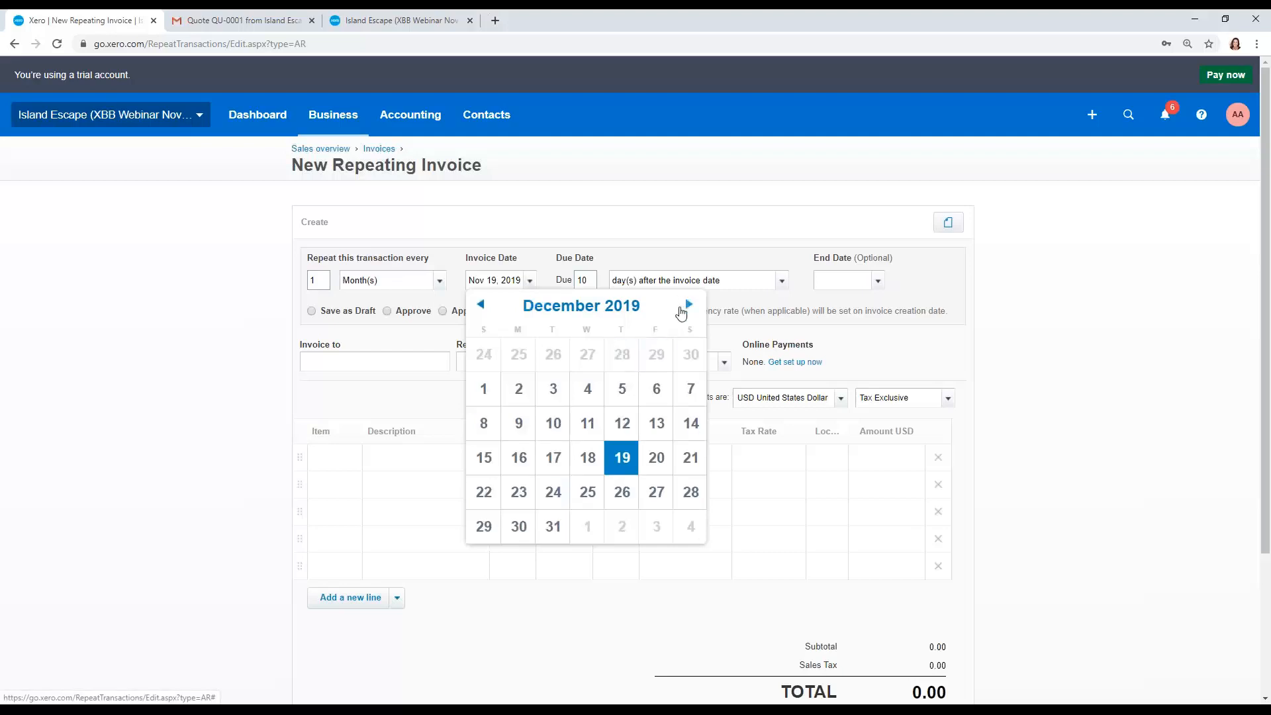
click(485, 390)
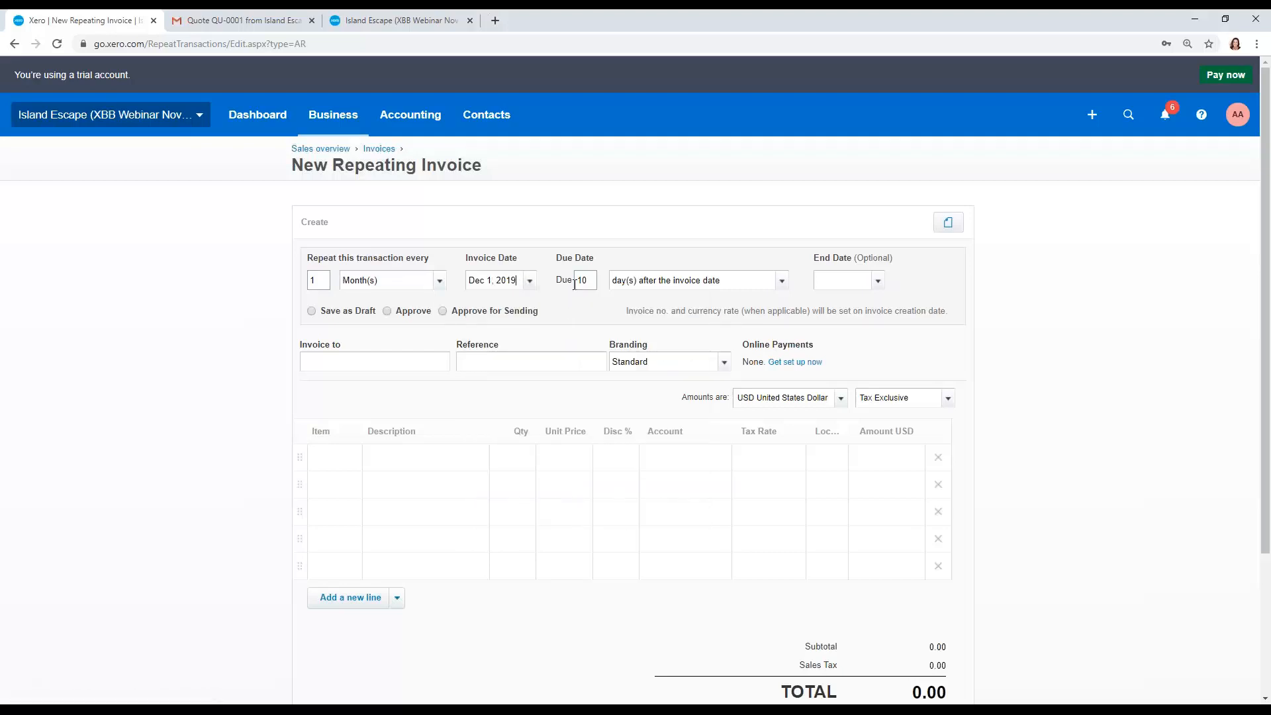
Step: Set the repeating invoice's end date to Dec 2, 2019 and choose Approve for Sending
click(878, 281)
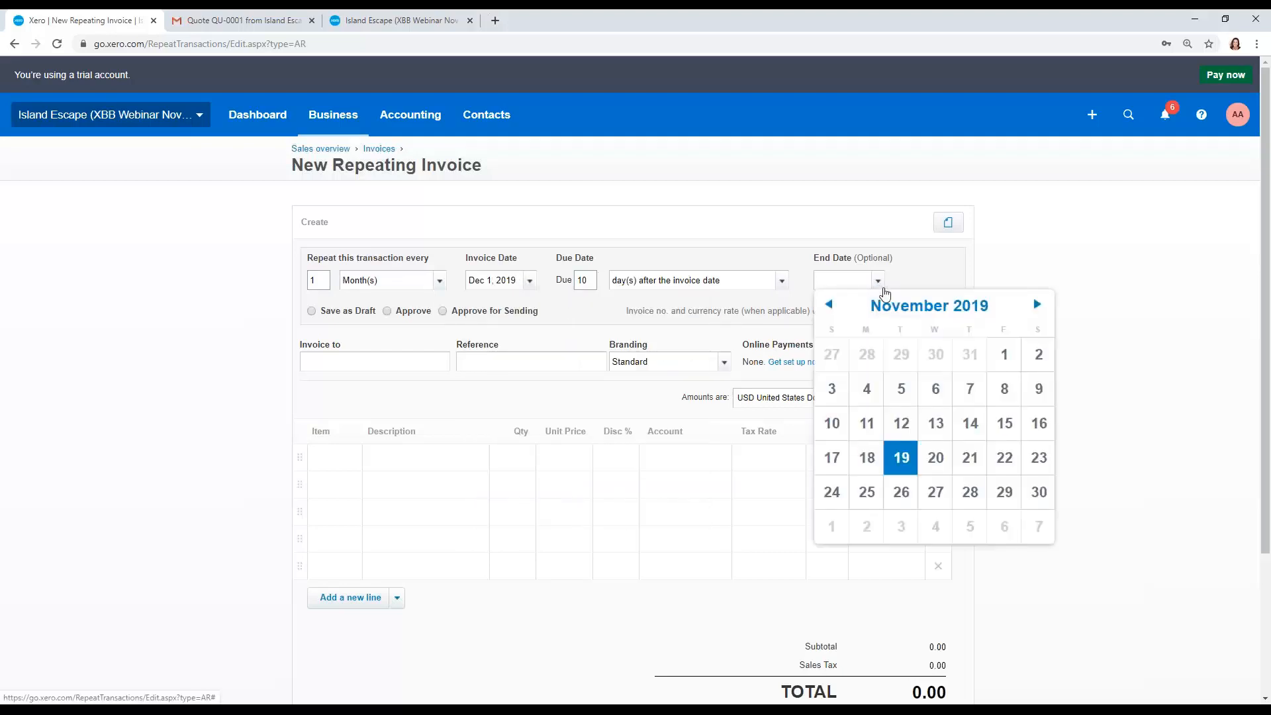
click(1037, 304)
click(867, 389)
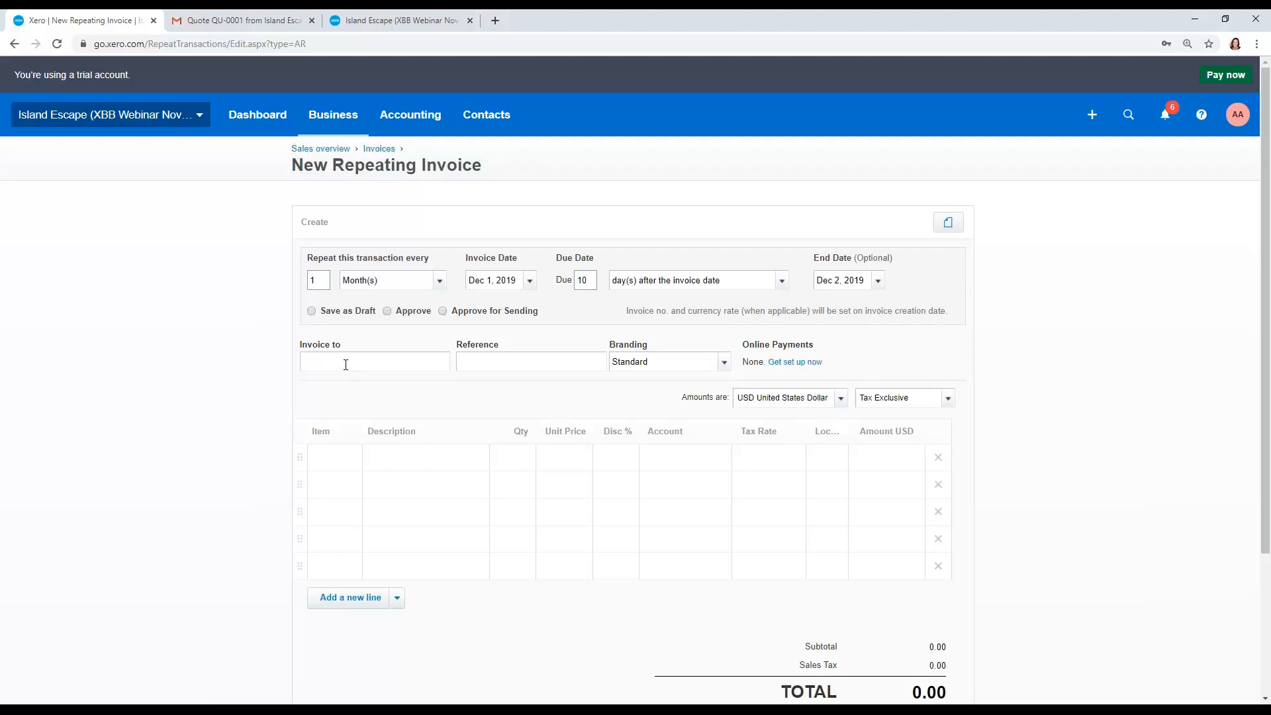
click(388, 311)
Step: Address the repeating invoice to the customer contact and enter Pool opening as its reference
click(377, 361)
text(James Hook)
key(Tab)
text(Pool )
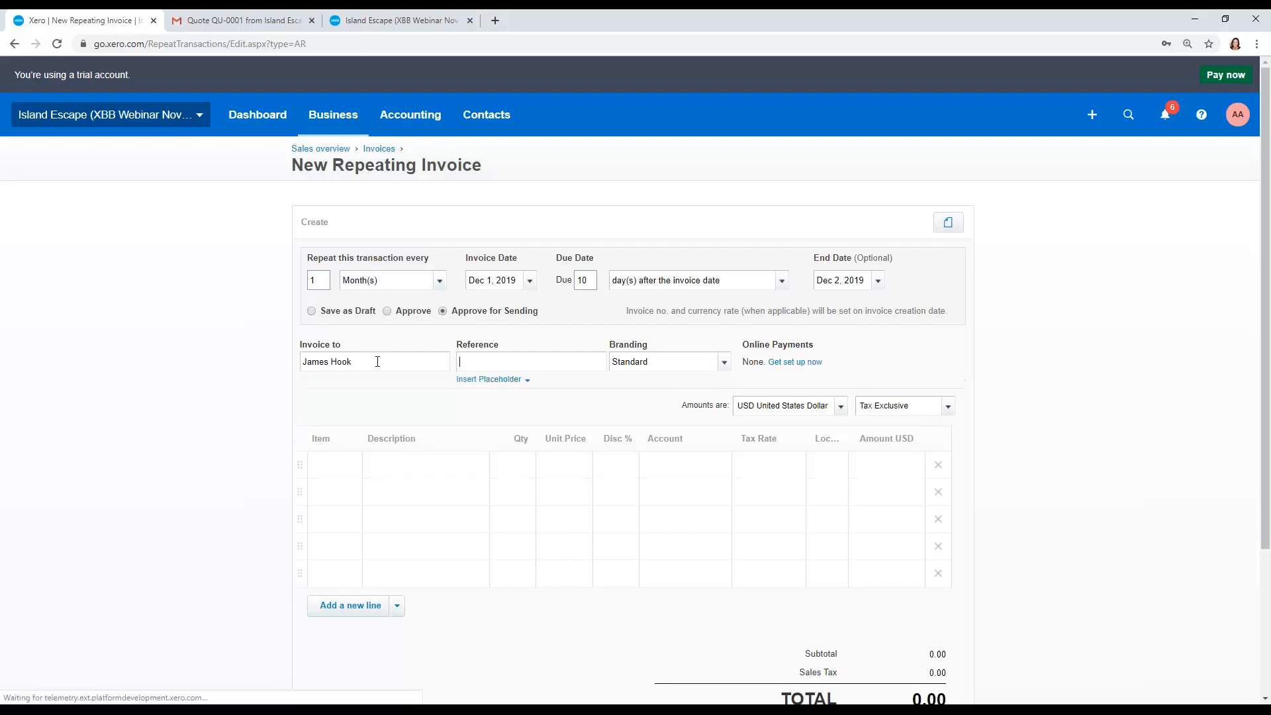
text(opening)
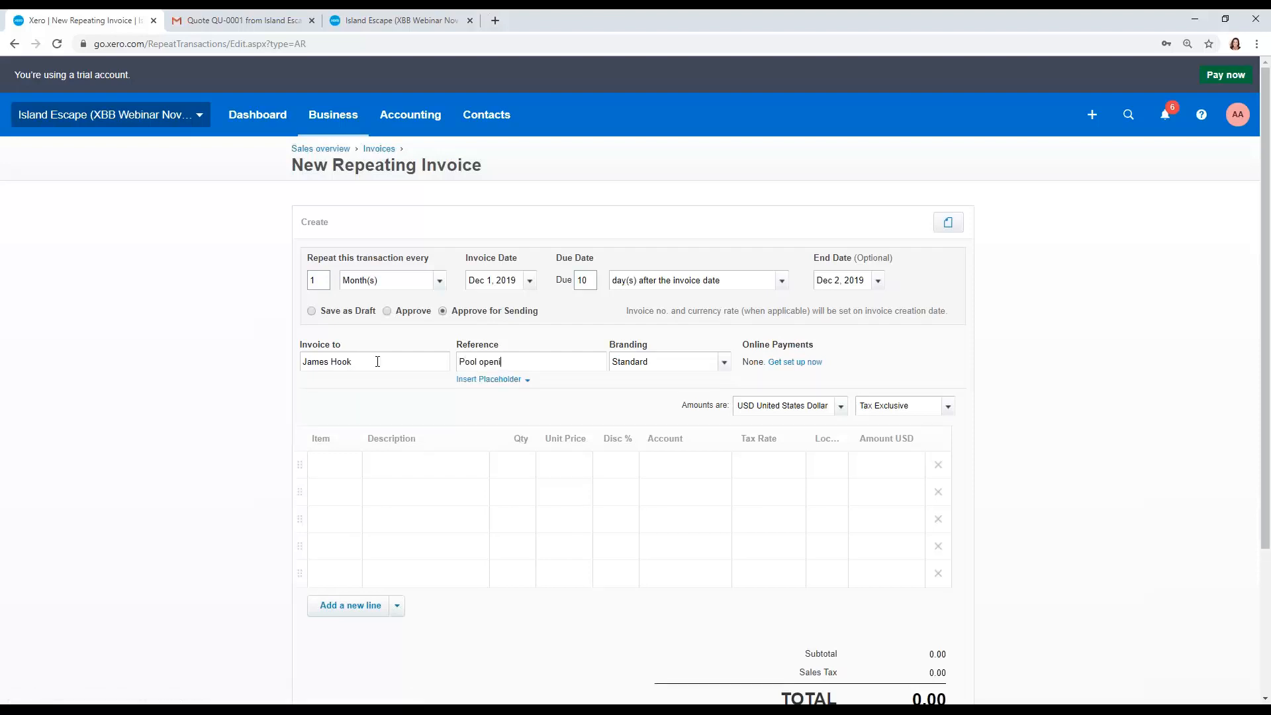
Step: Add the OPEN: Paradise Found item as the first line of the repeating invoice
key(Tab)
key(Tab)
key(Tab)
key(Tab)
key(Tab)
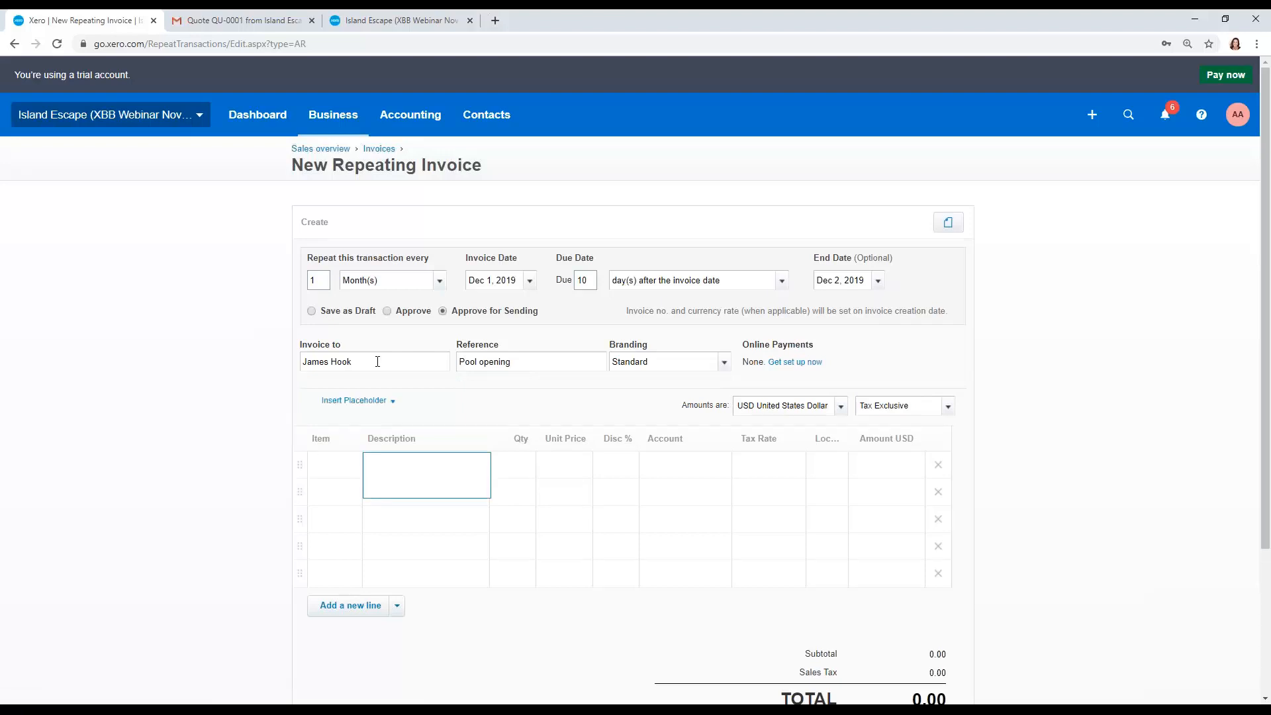
key(shift+Tab)
text(open)
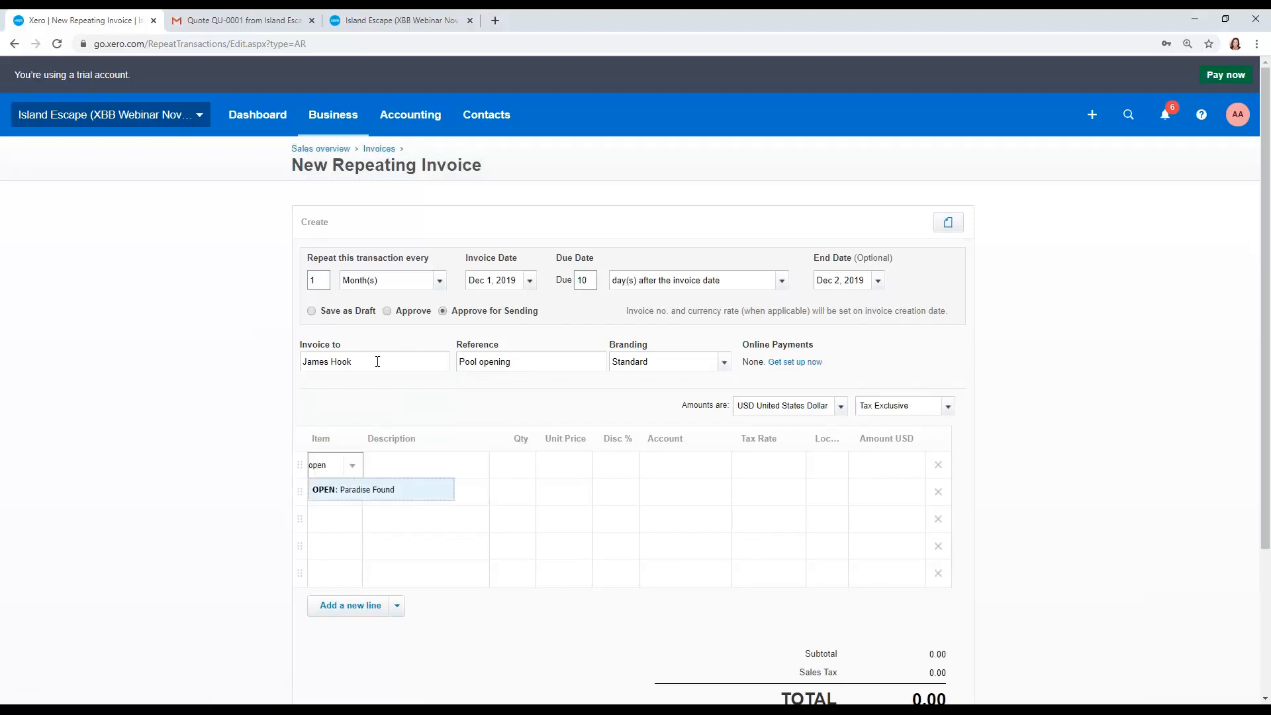
key(Tab)
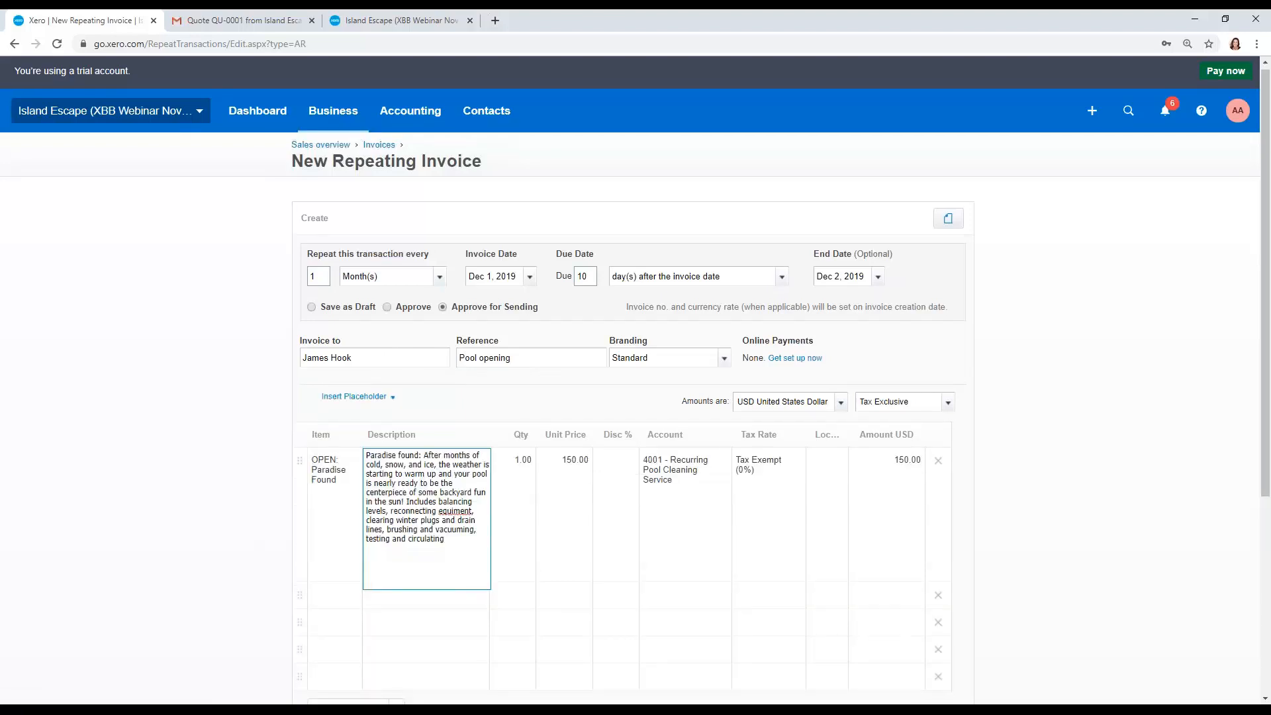
Step: Save the Pool opening repeating invoice, accepting the default message settings
scroll(412, 363, down, 3)
click(856, 691)
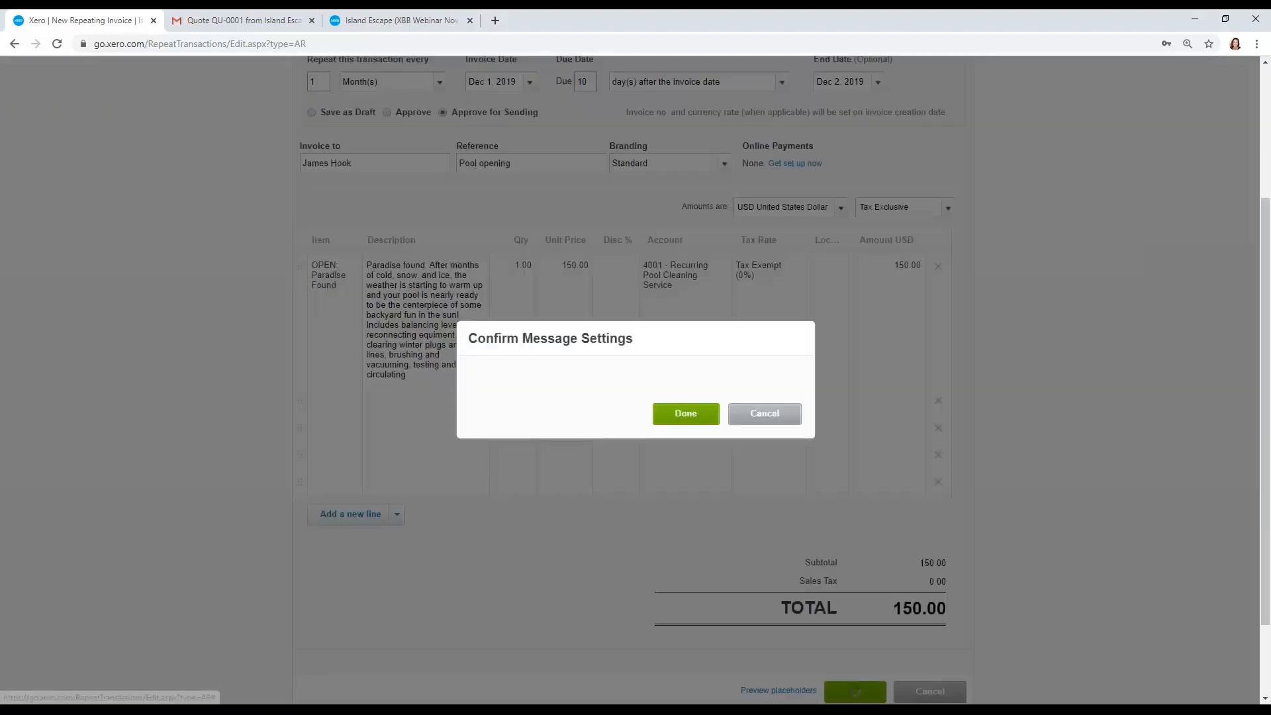
click(686, 568)
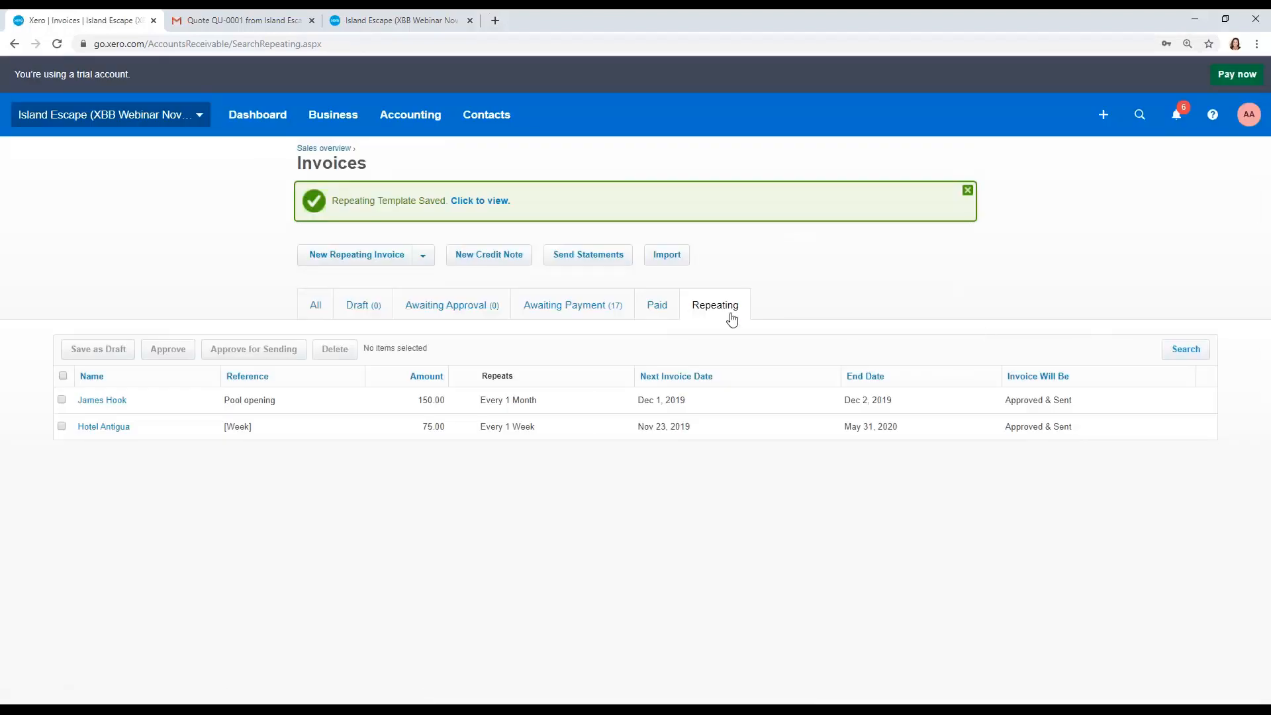
Step: Create a new credit note from the sales overview addressed to Bayside Resort
click(583, 306)
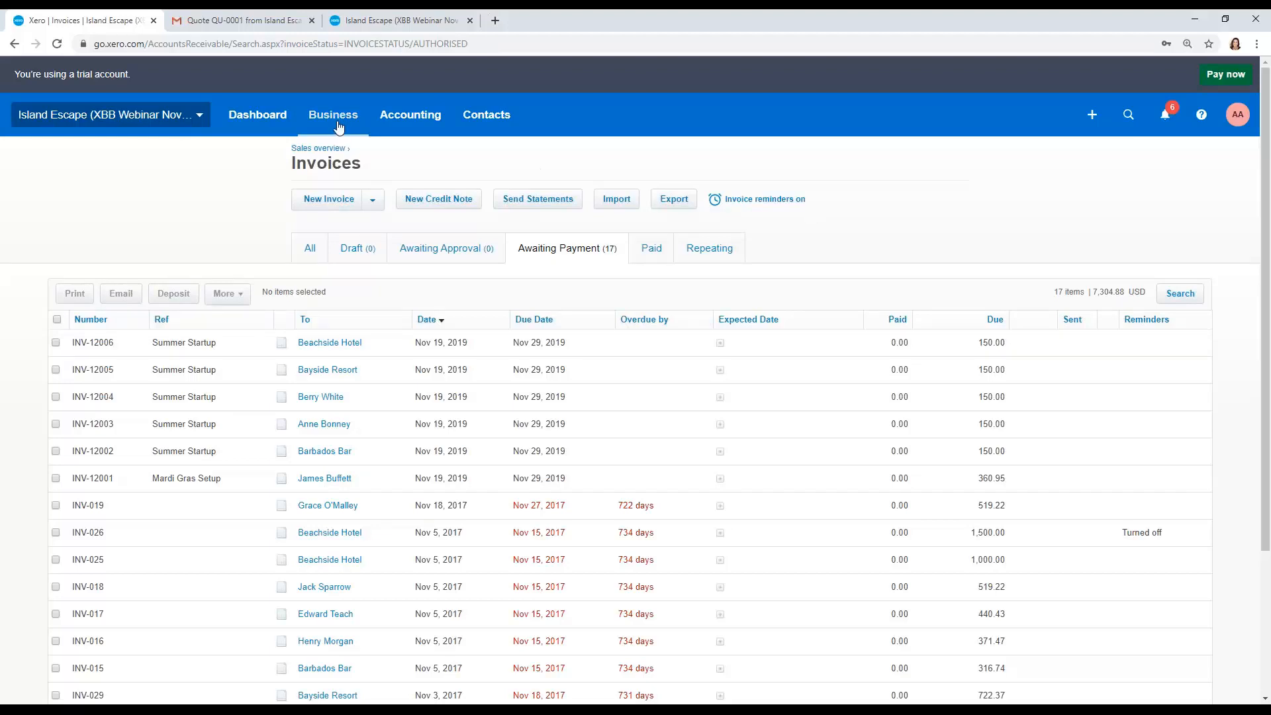
click(340, 152)
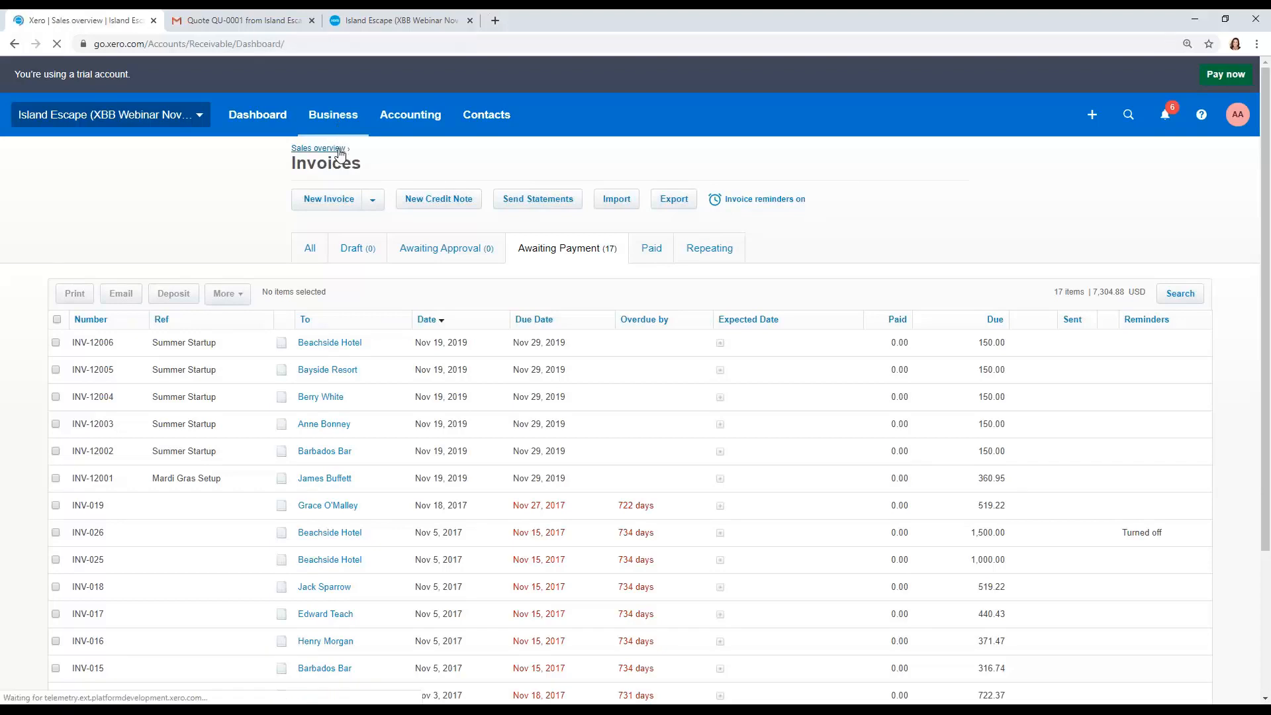
click(339, 209)
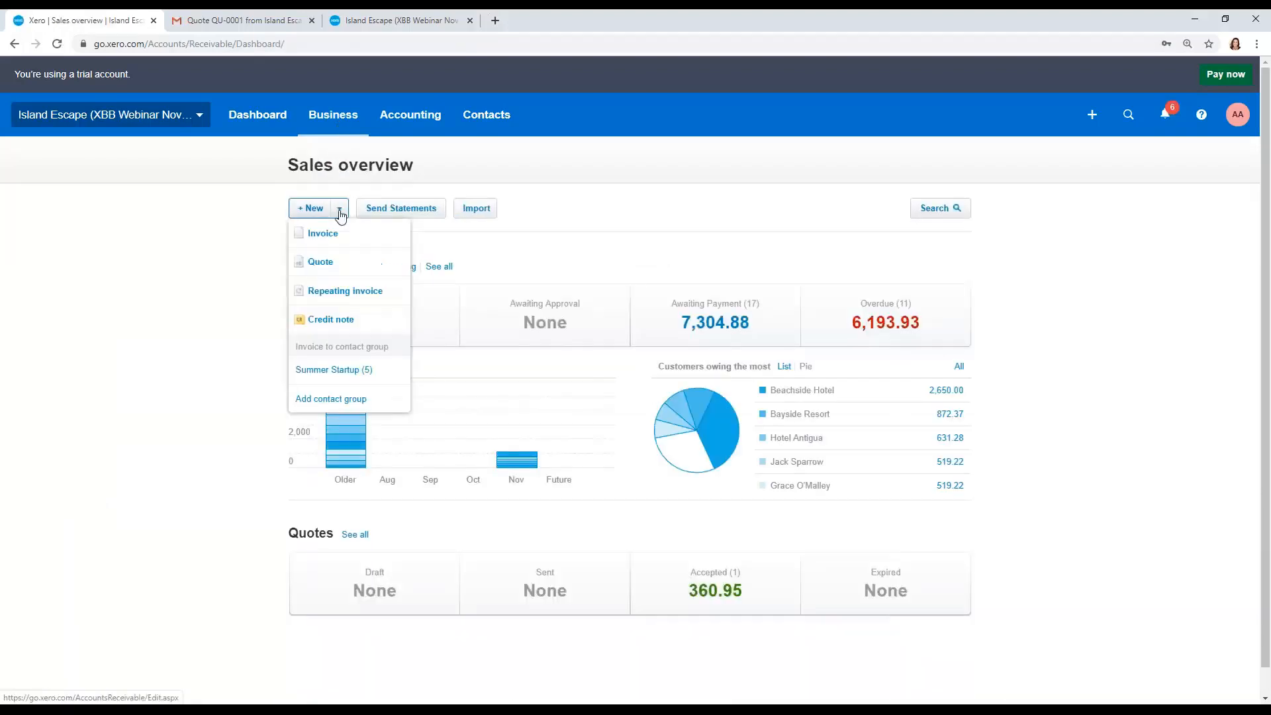
click(337, 320)
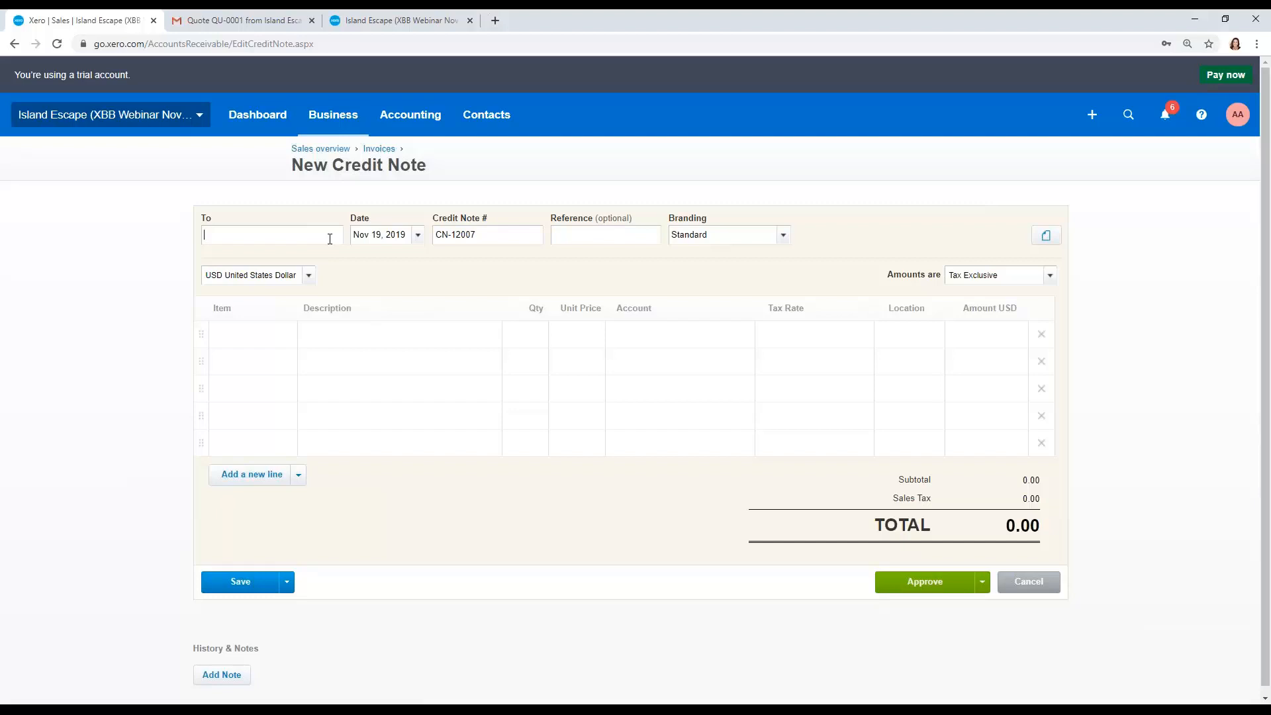
text(baysi)
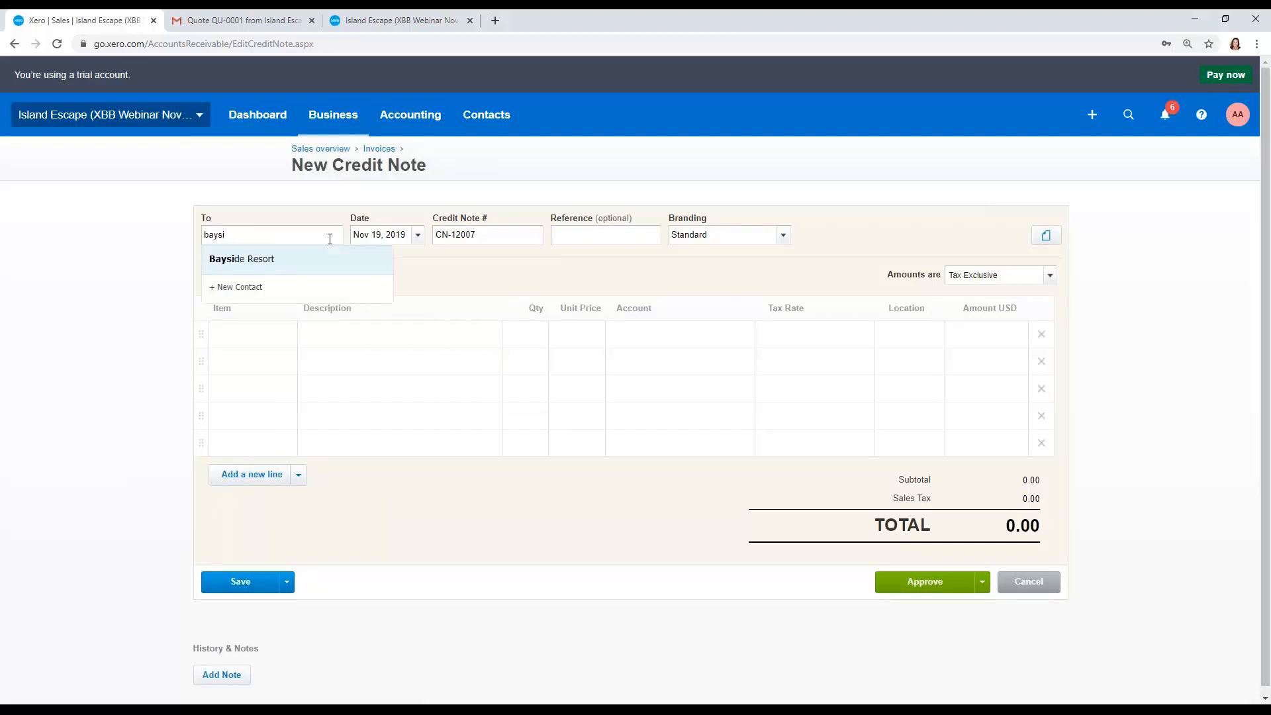
key(Tab)
key(Tab)
key(Tab)
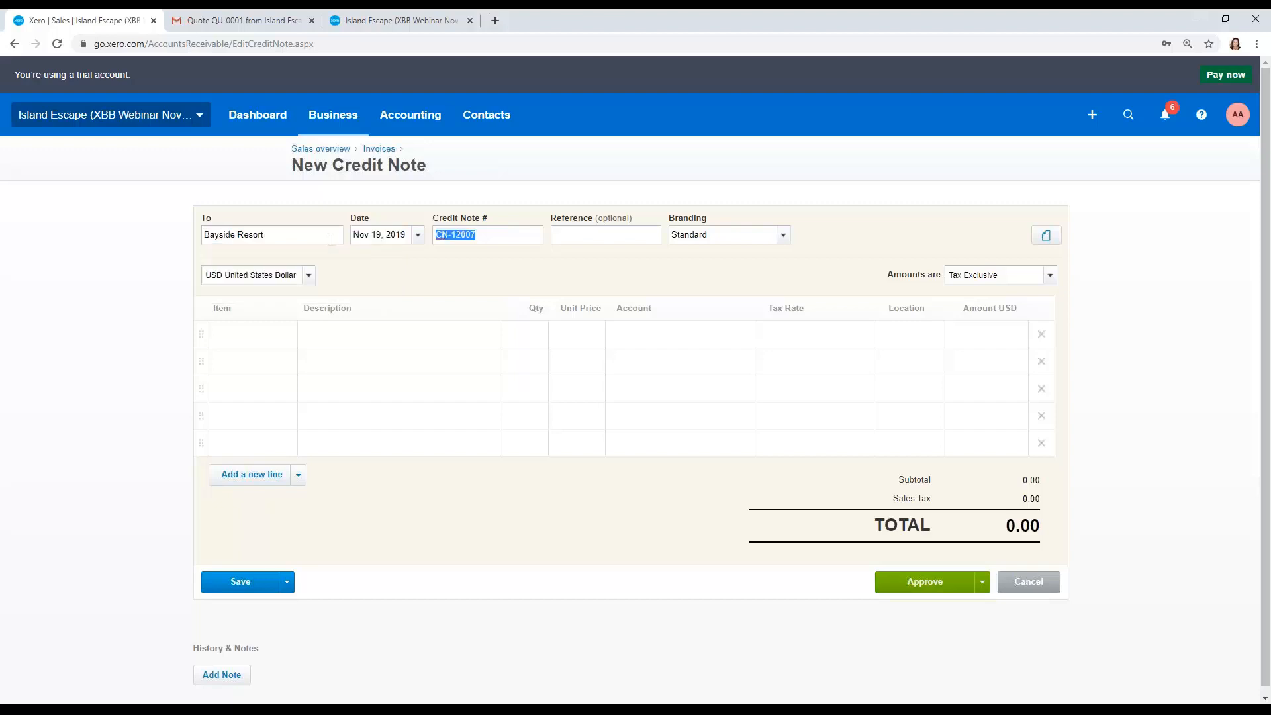
Step: Enter Faulty motor as the credit note's reference
text(Faulty motor)
key(Tab)
key(Tab)
key(Tab)
key(Tab)
key(Tab)
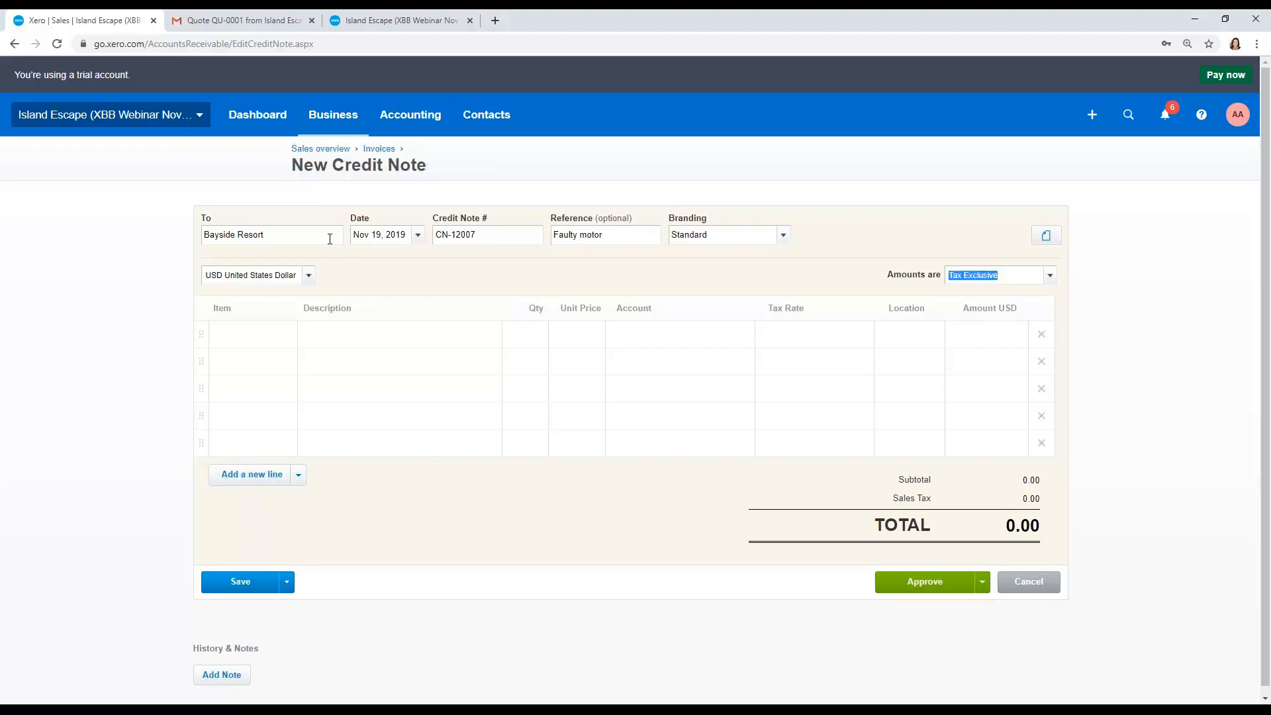
Step: Add a credit note line: description Faulty motor, quantity 1, unit price 100, account 4020 Equipment Sales Revenue
text(F)
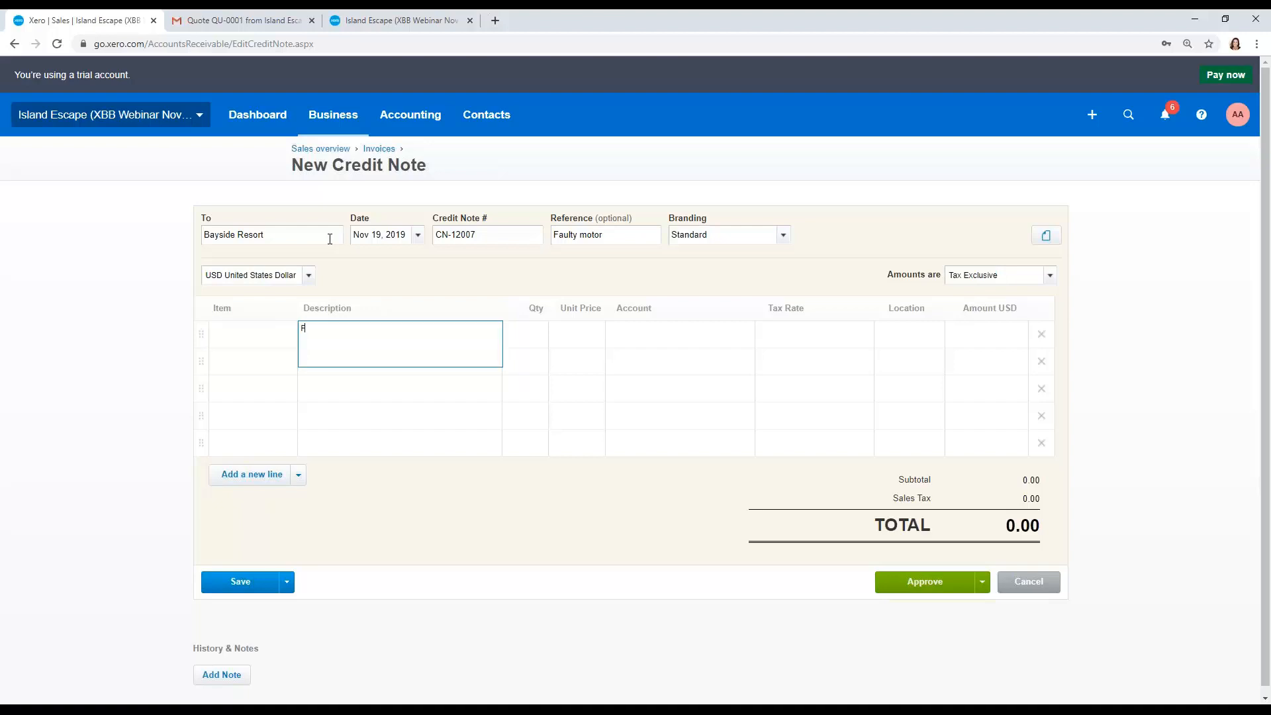
text(aulty motor)
key(Tab)
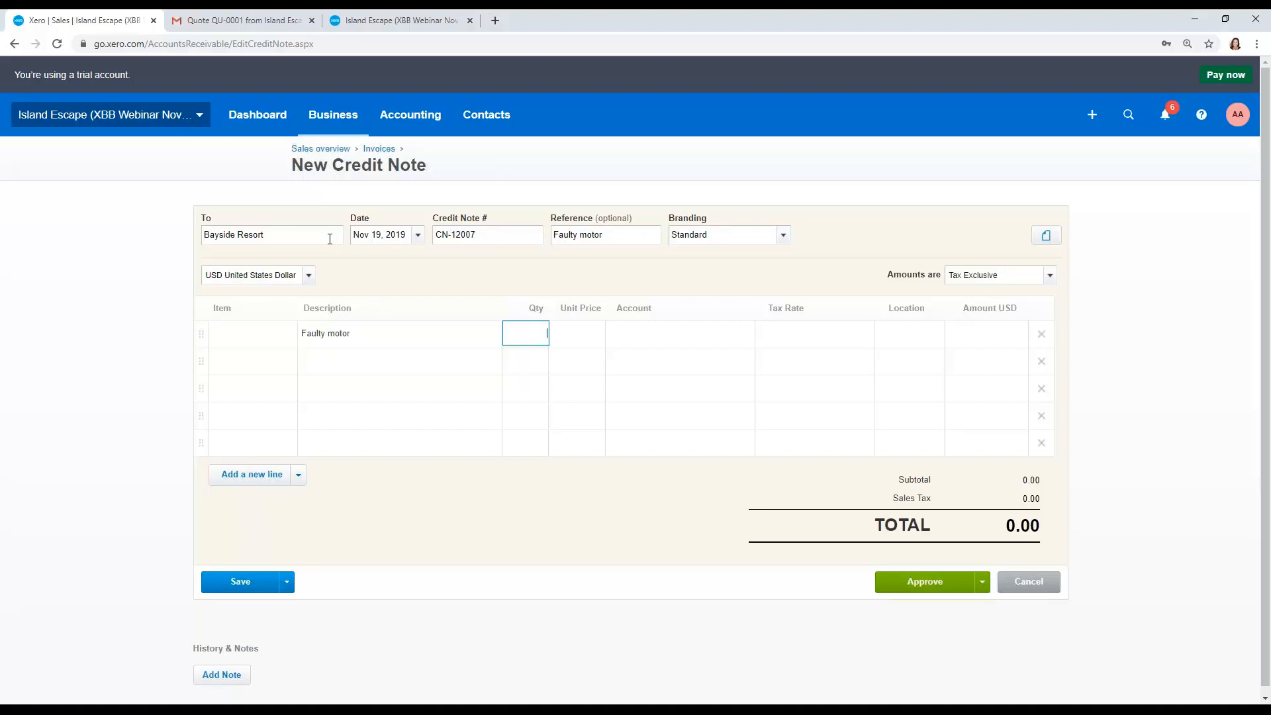
text(1)
key(Tab)
text(100)
key(Tab)
text(4020)
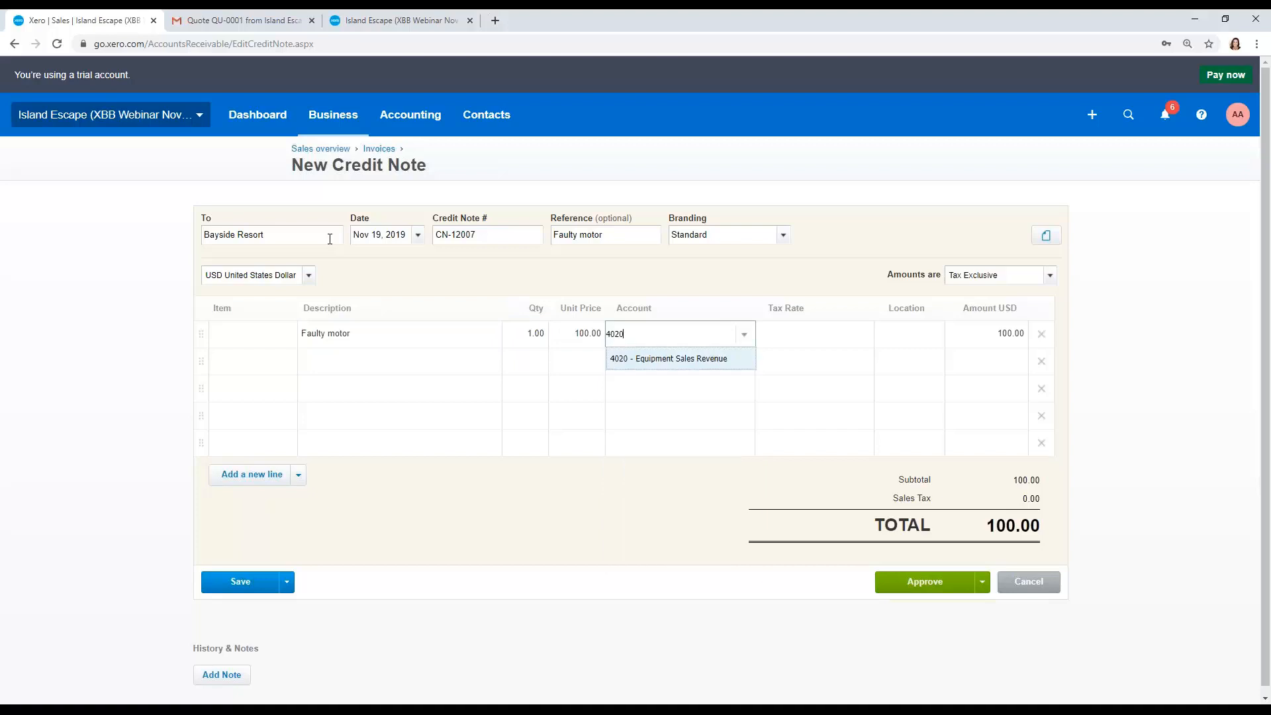
key(Tab)
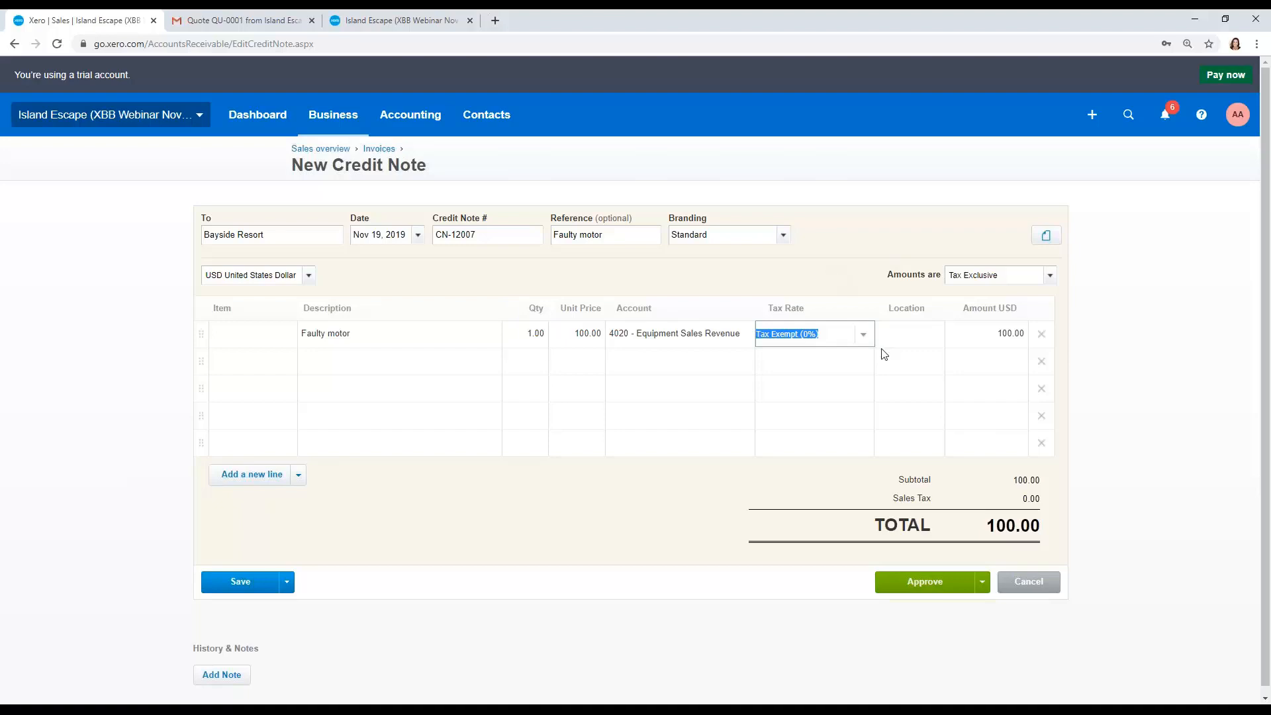
Step: Approve the credit note and allocate 100.00 of it to invoice INV-029
click(904, 584)
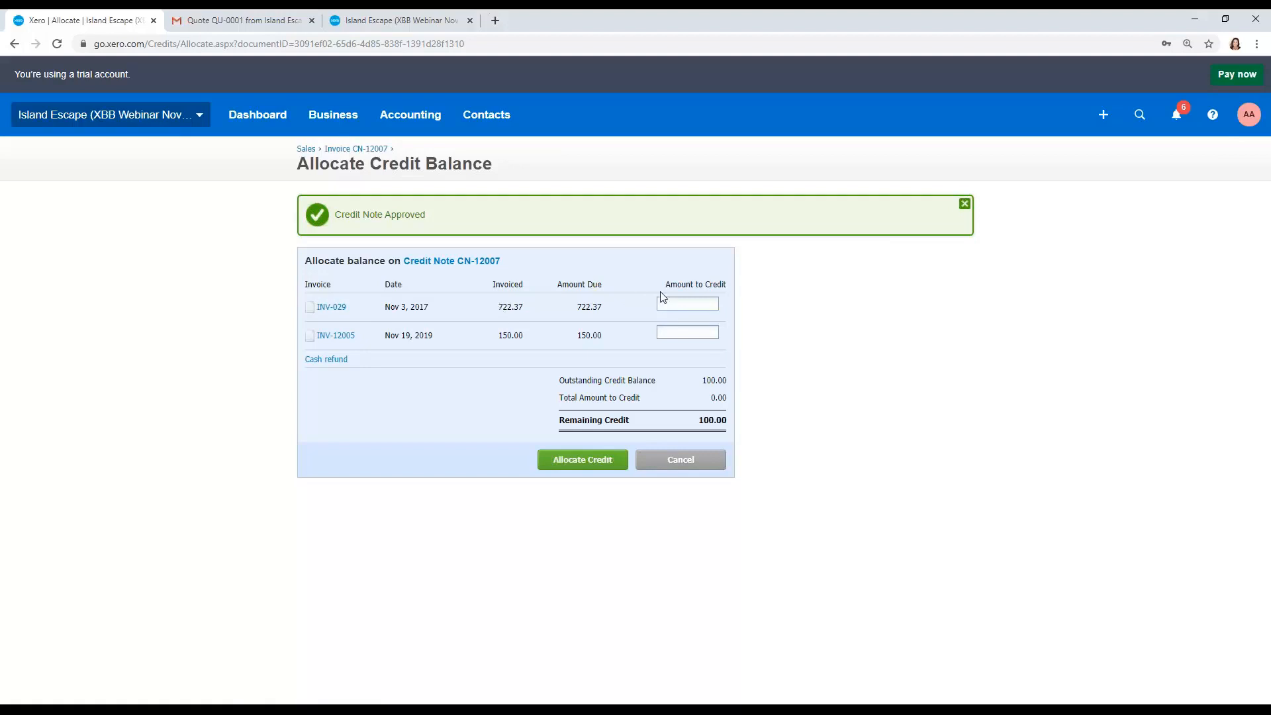
click(673, 304)
text(100.00)
key(Tab)
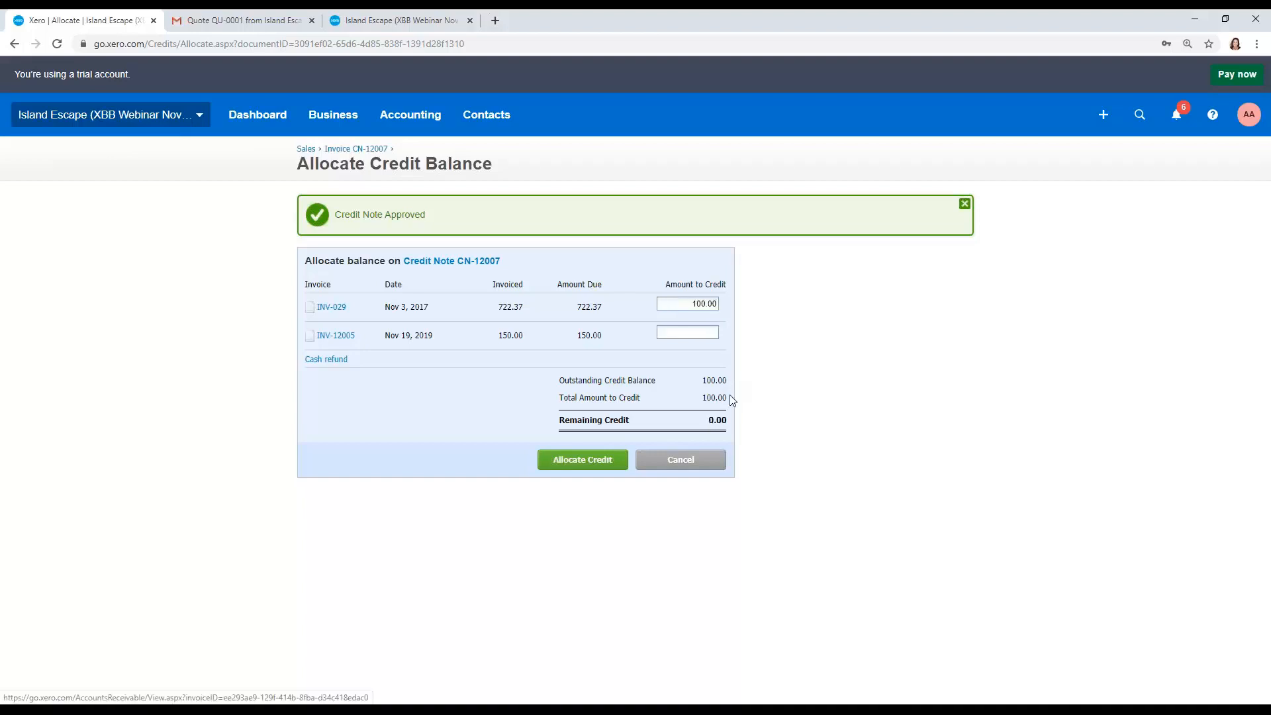
click(603, 456)
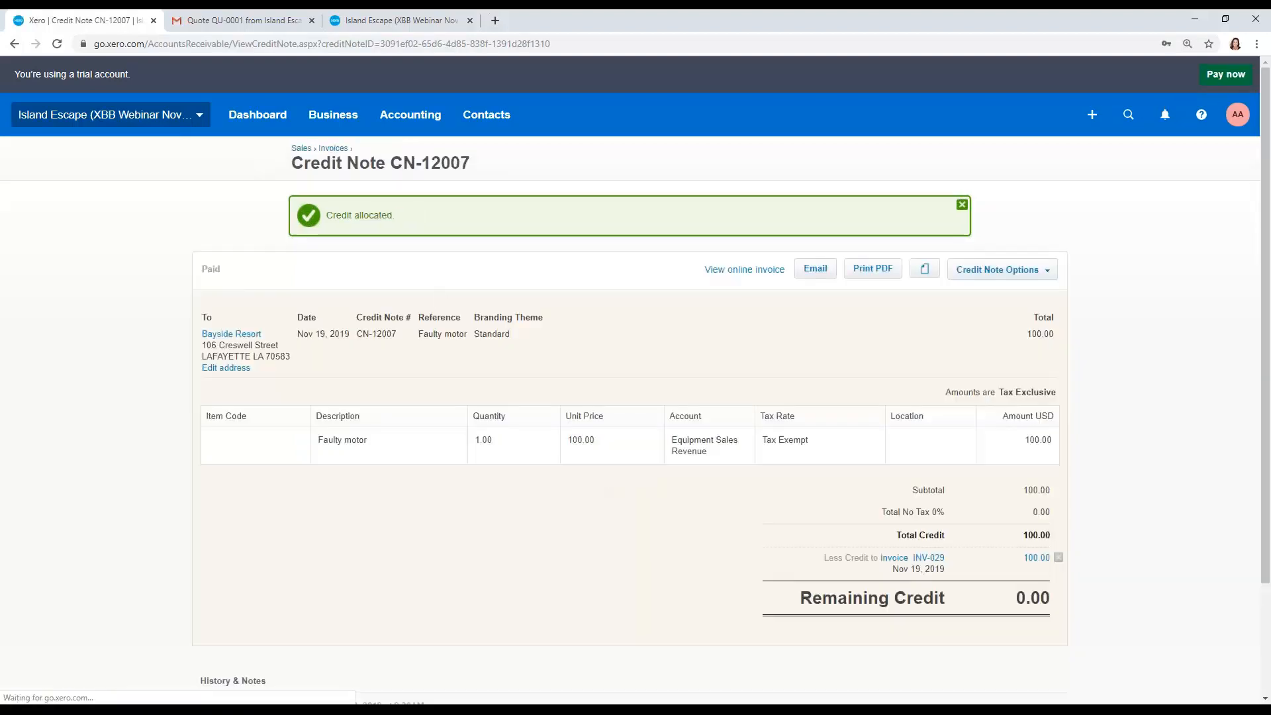
Step: Review the list of invoices awaiting payment
click(334, 150)
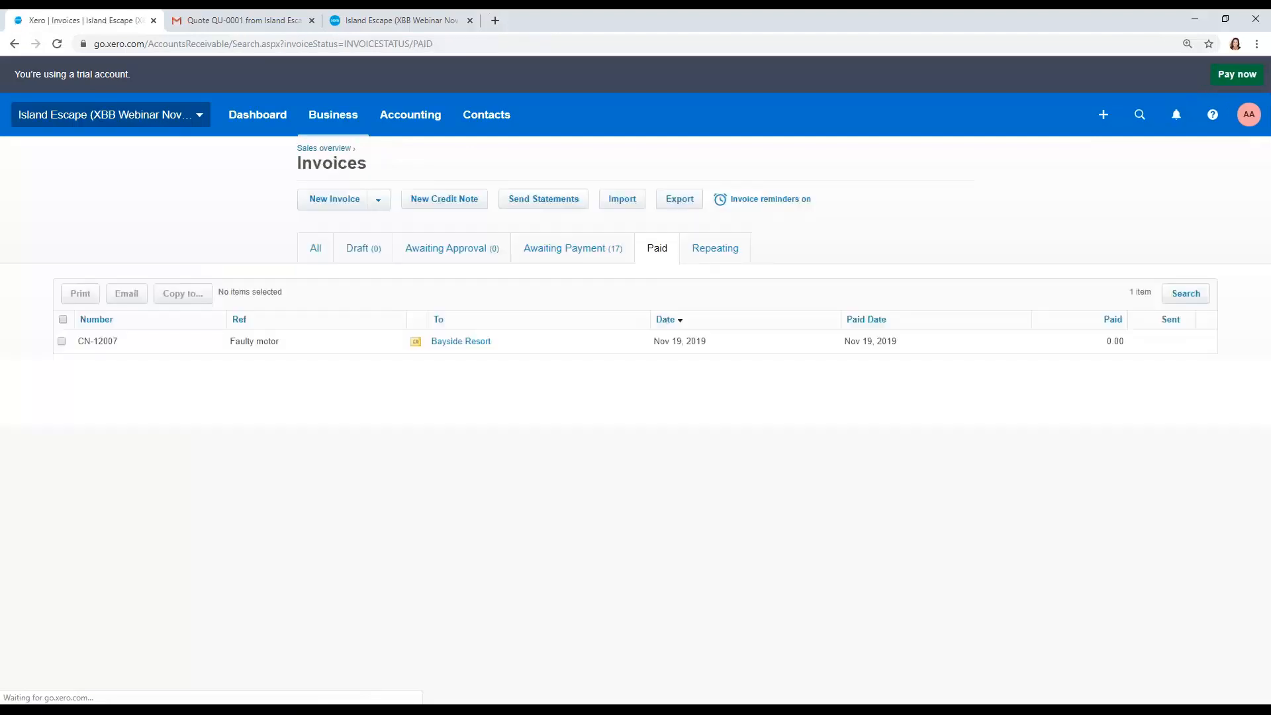
click(564, 255)
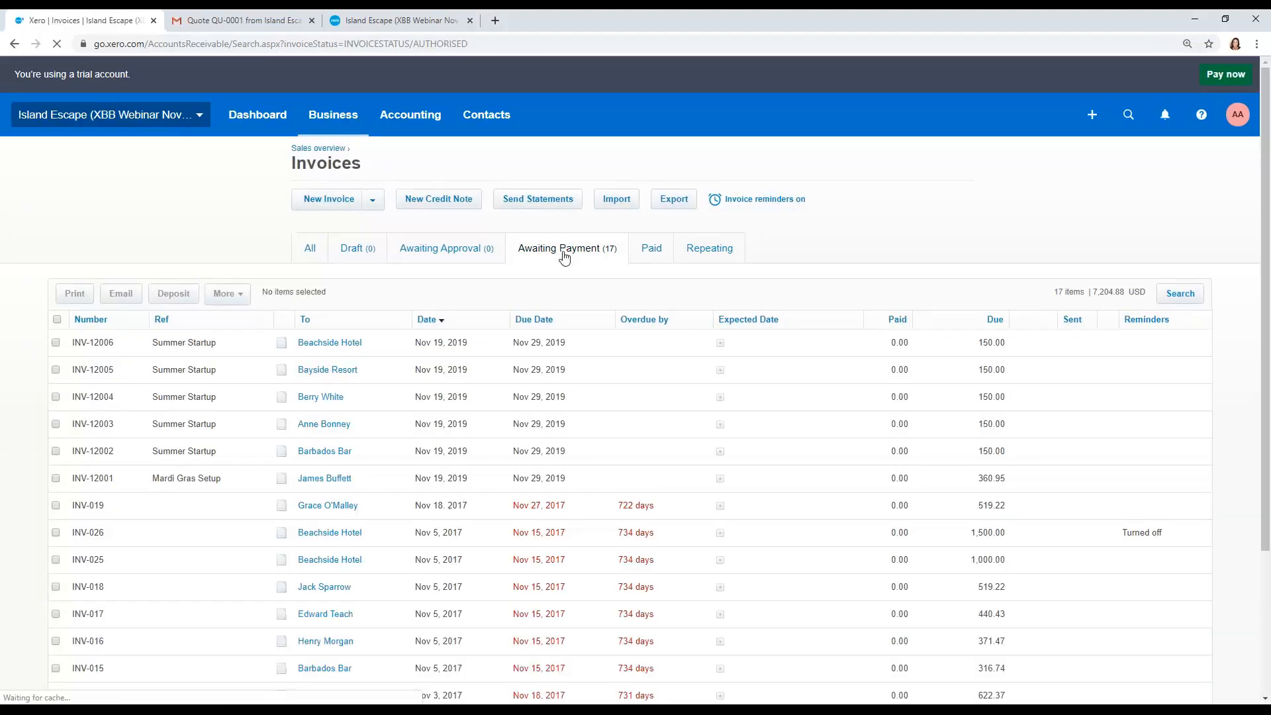
scroll(566, 279, down, 3)
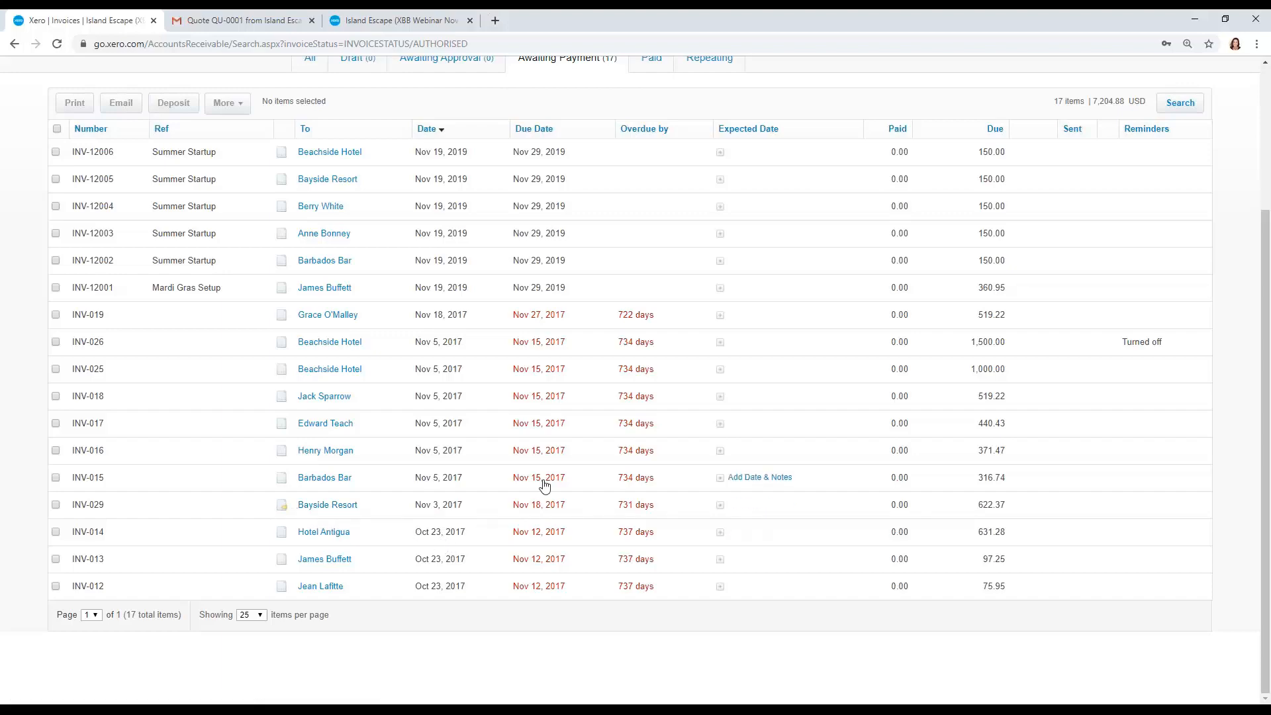
scroll(546, 488, up, 1)
scroll(546, 489, up, 3)
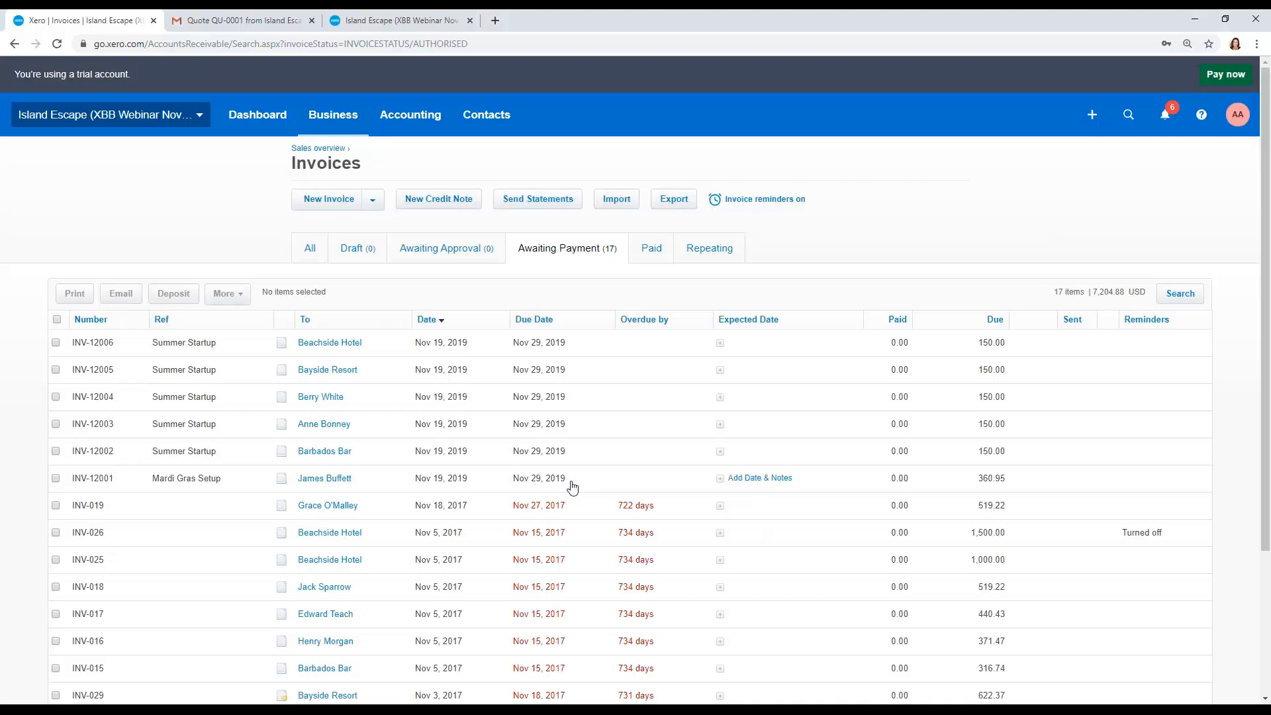
Step: Create a credit note from invoice INV-12006 with a unit price of 25.00 and approve it
click(348, 343)
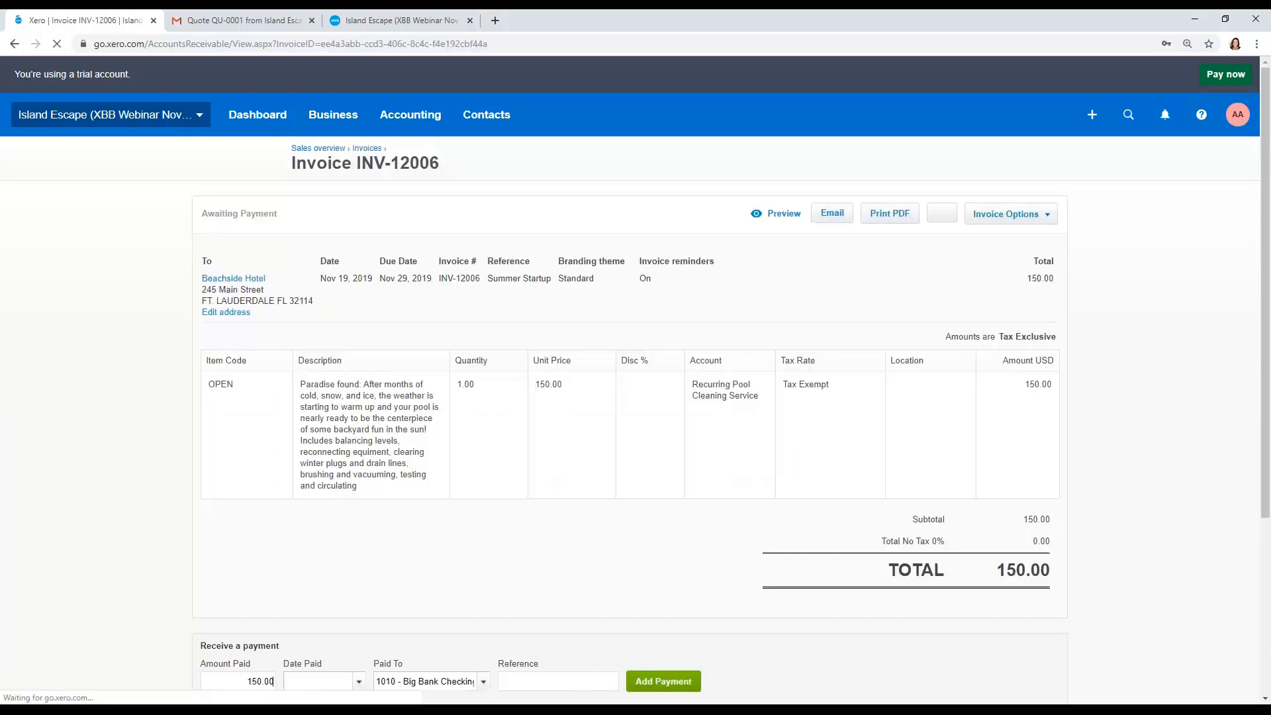
click(1038, 220)
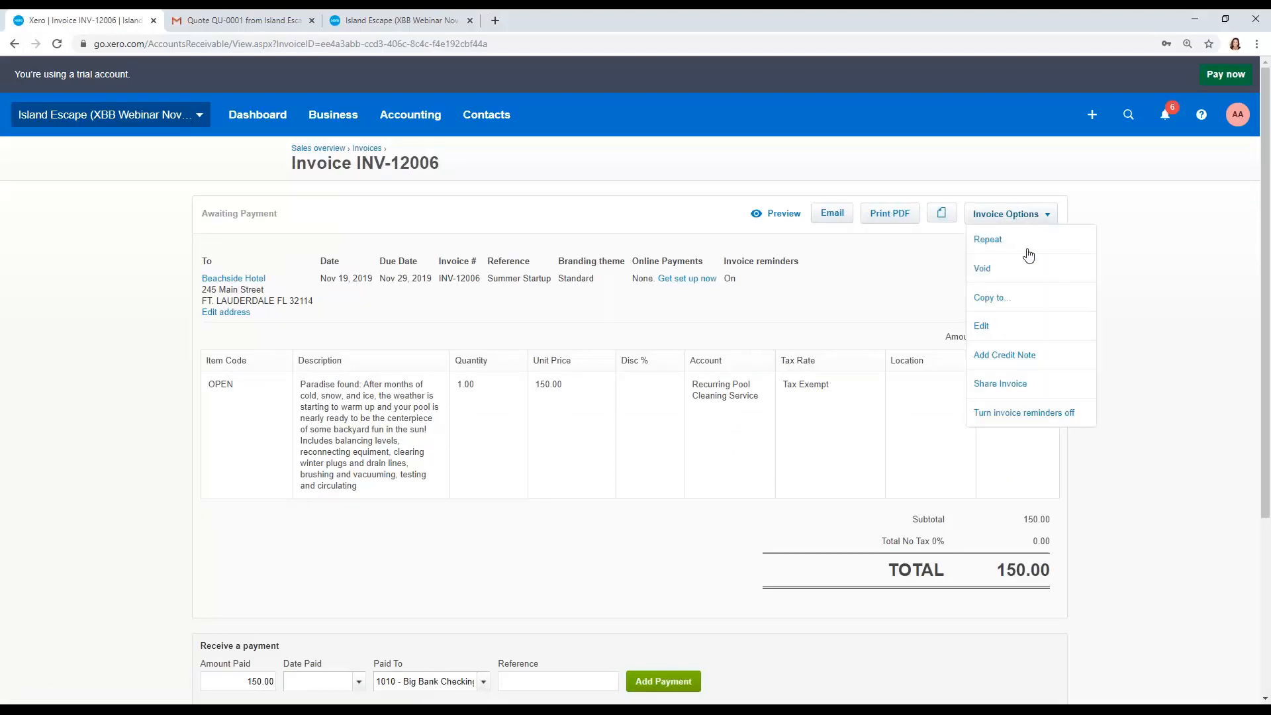
click(1018, 365)
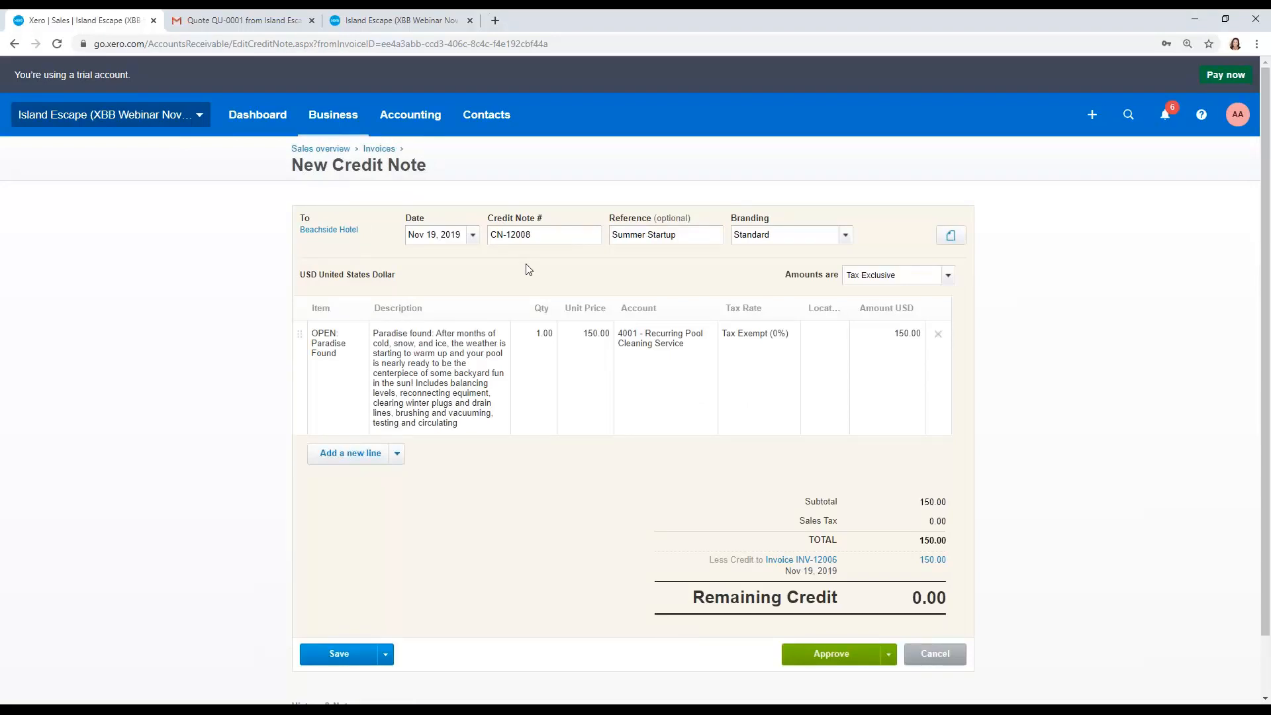
click(602, 341)
text(25.00)
key(Tab)
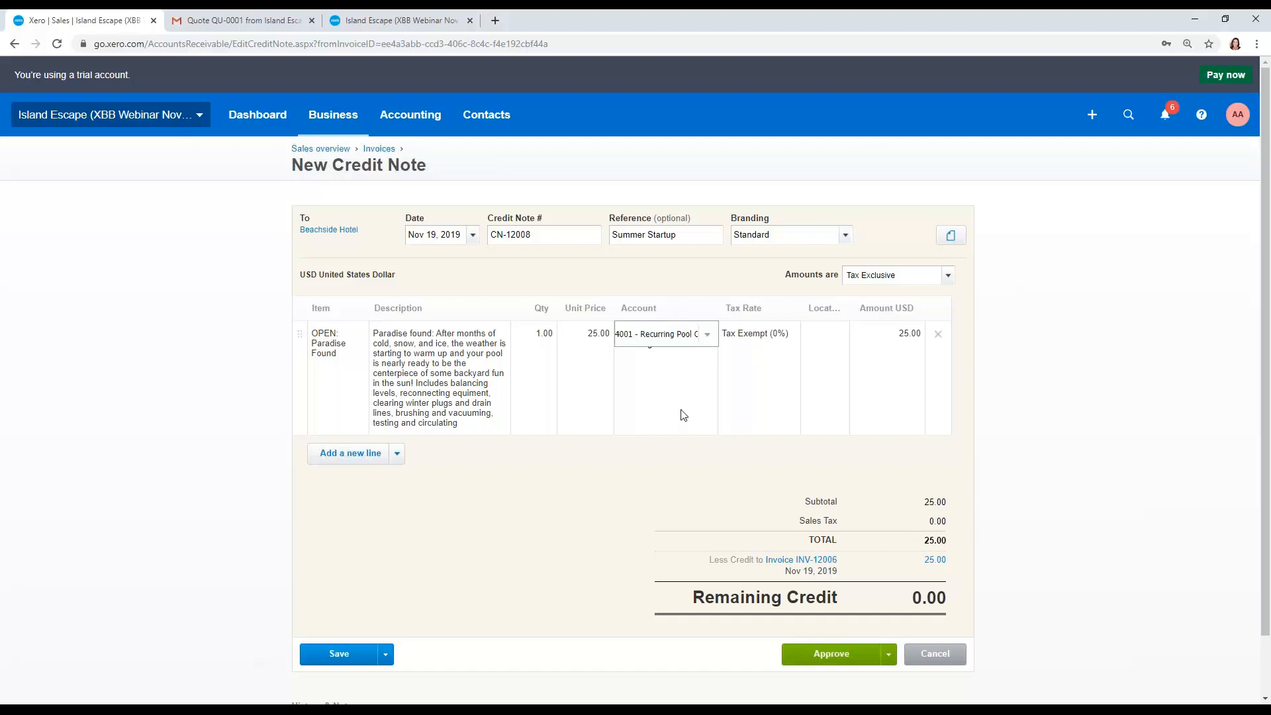
click(598, 374)
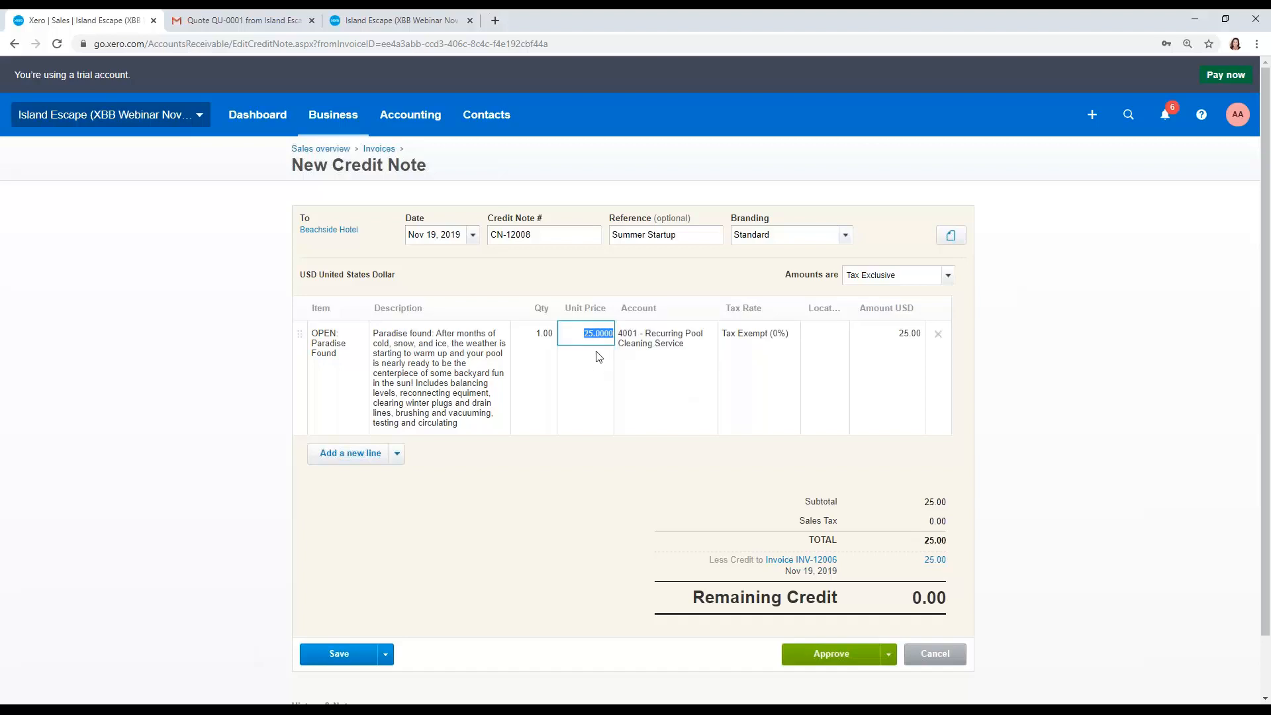
click(832, 654)
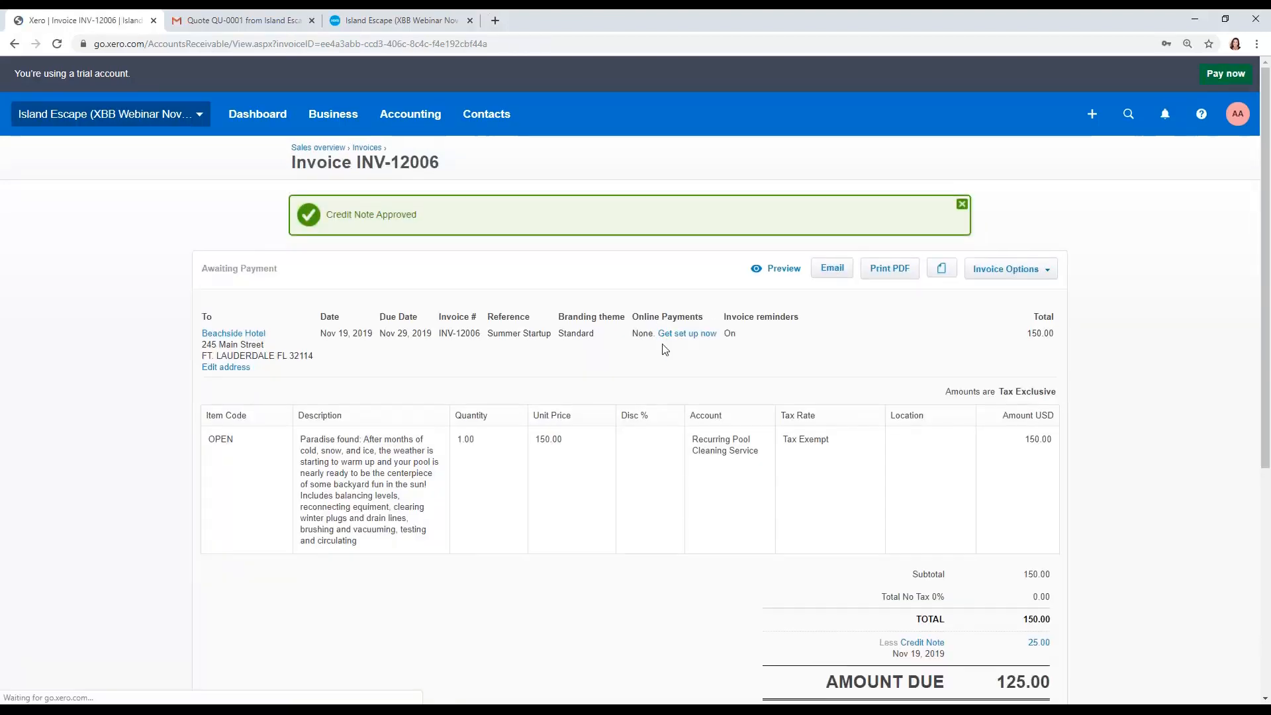
Step: Review the invoice's credit and amount due, then return to the sales overview
scroll(662, 346, down, 2)
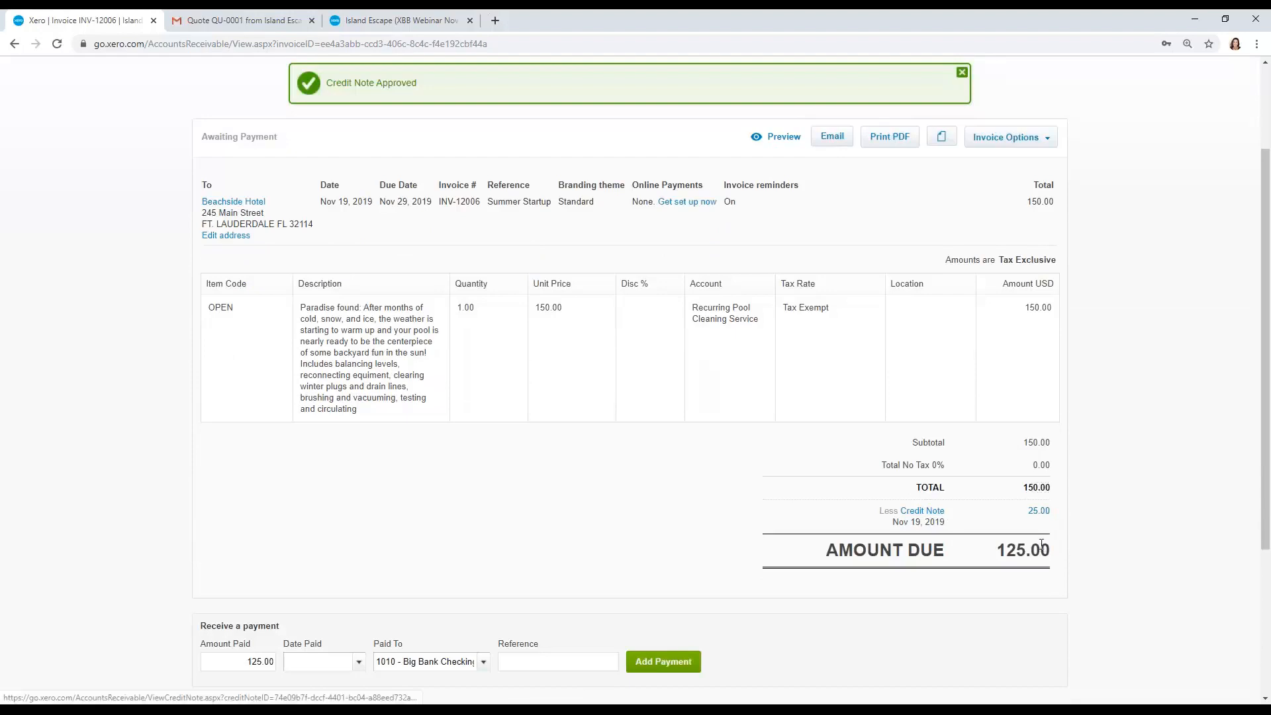
scroll(1043, 543, up, 2)
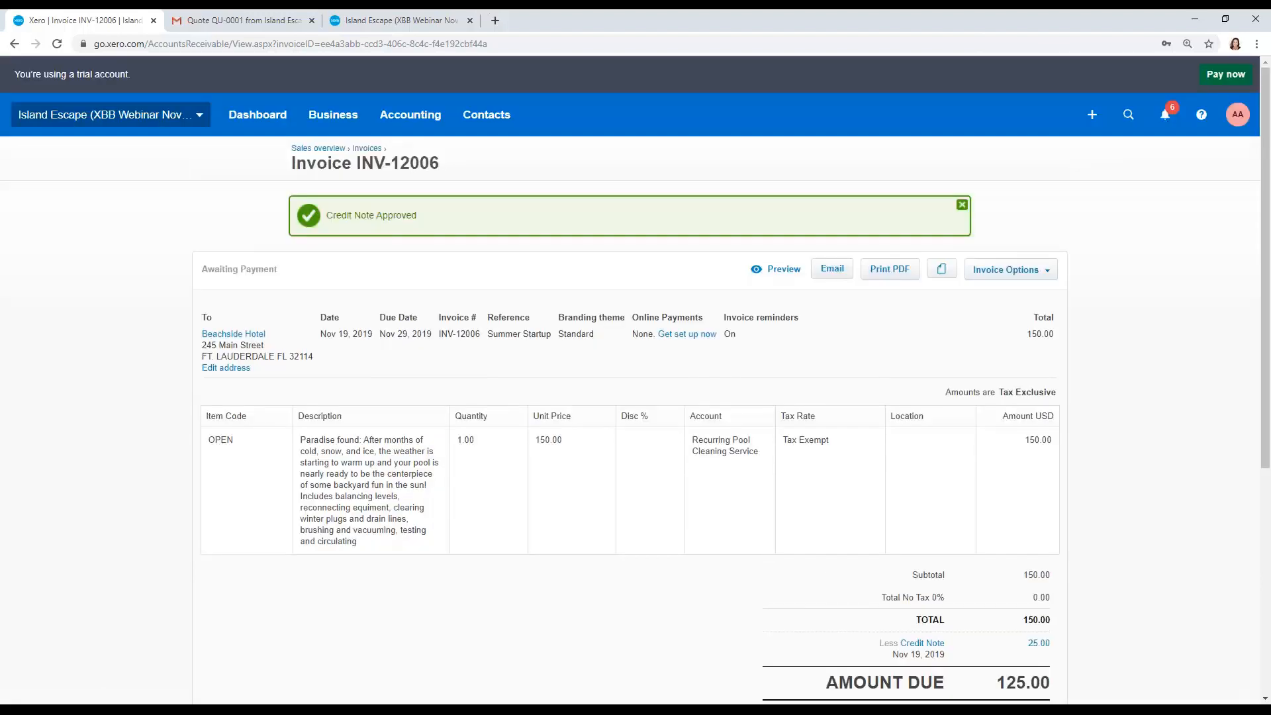
click(317, 149)
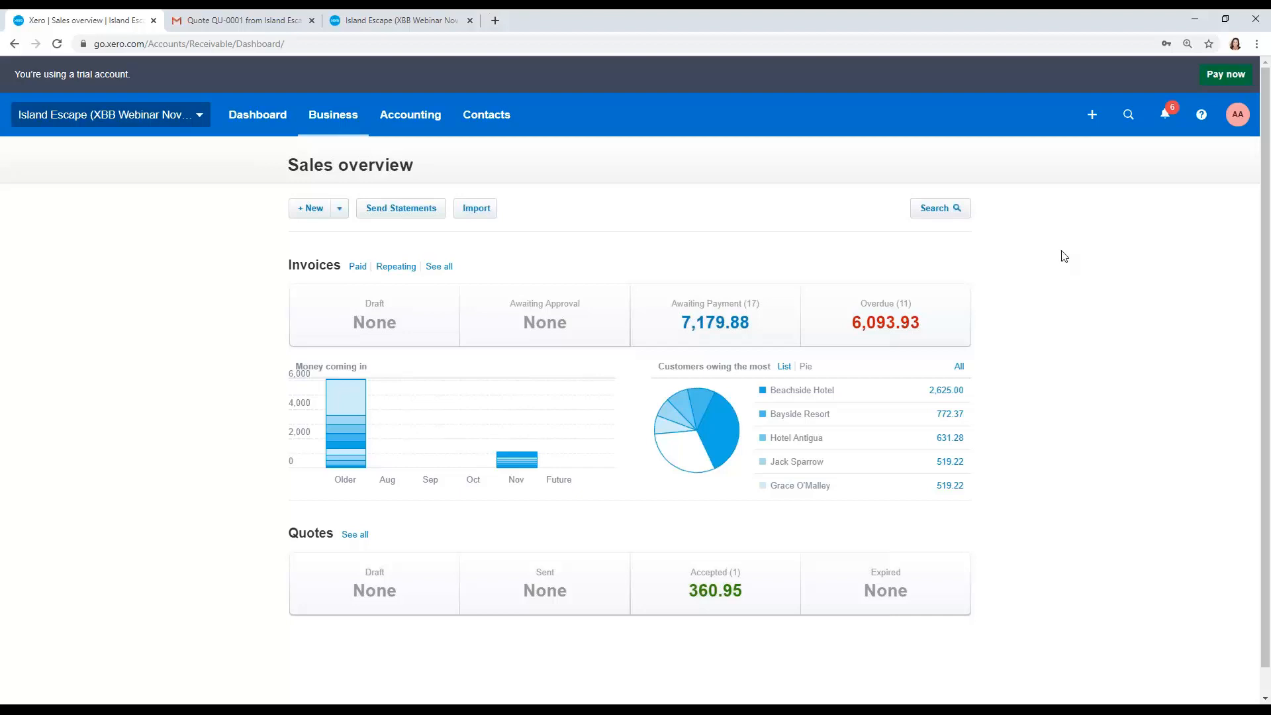
click(429, 711)
click(455, 691)
click(471, 649)
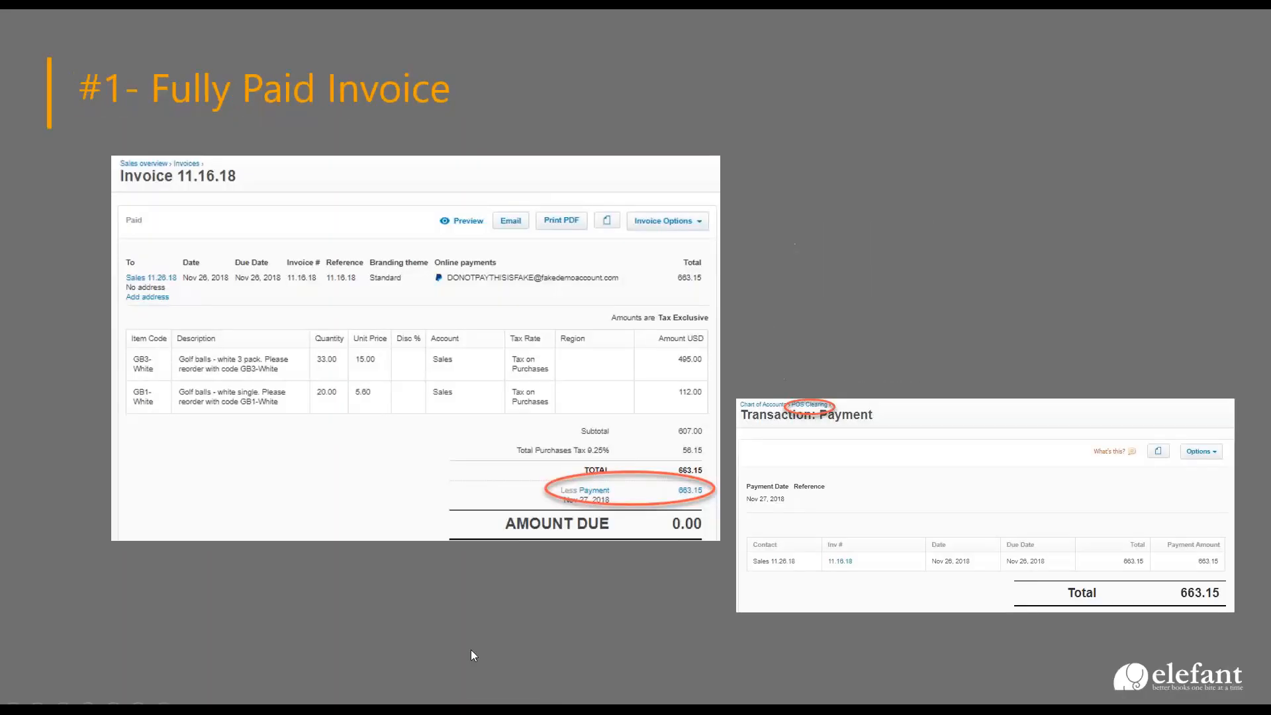
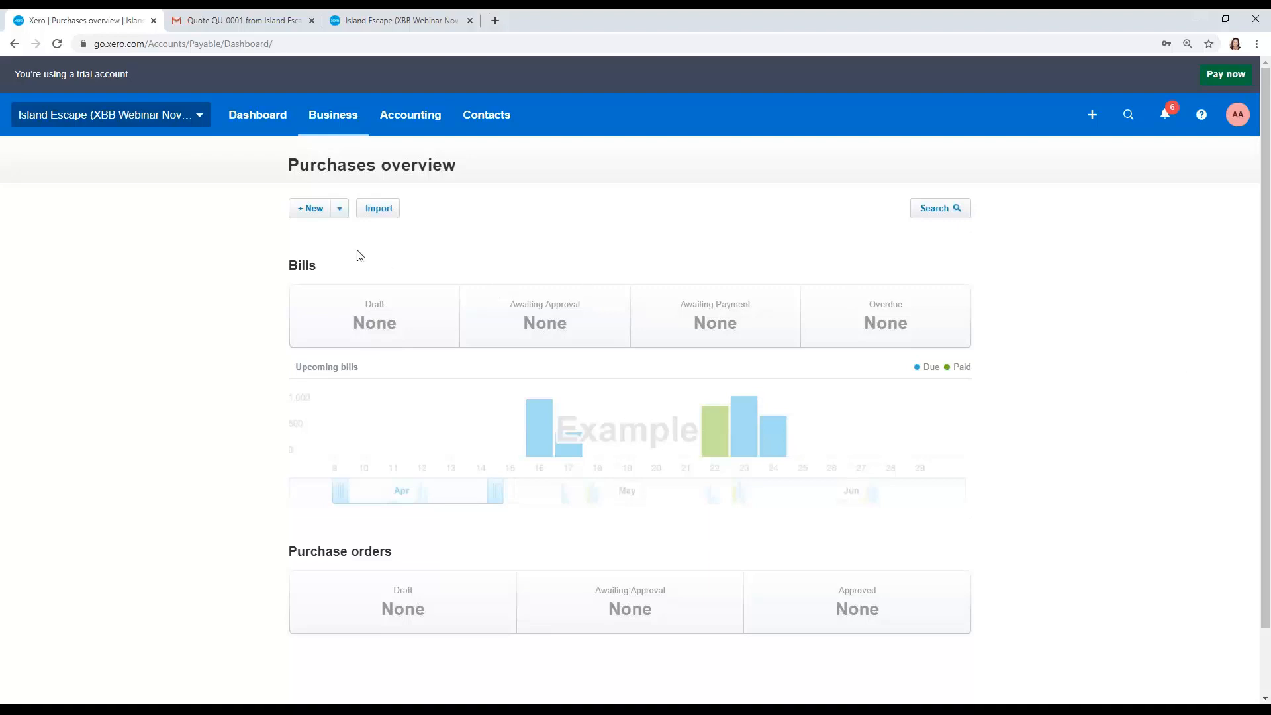
Step: Start a new bill from a new contact named Cox, due the same day as the bill date
click(319, 211)
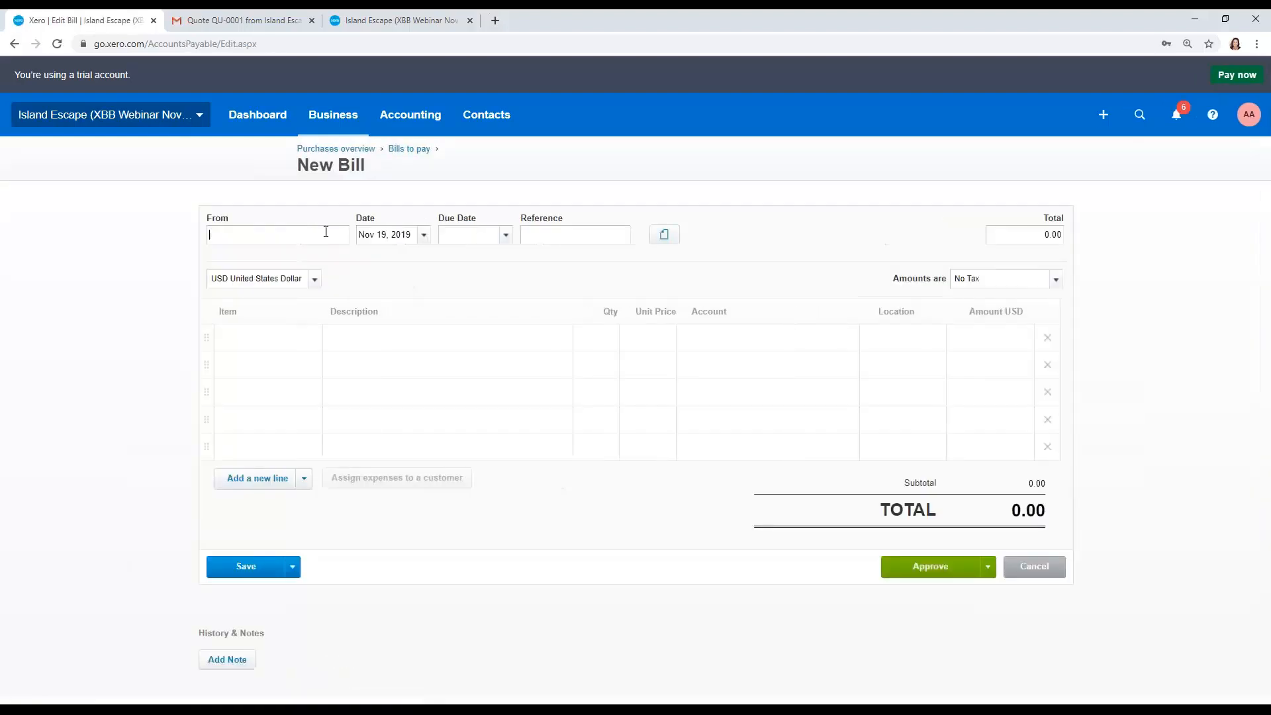
text(Cox)
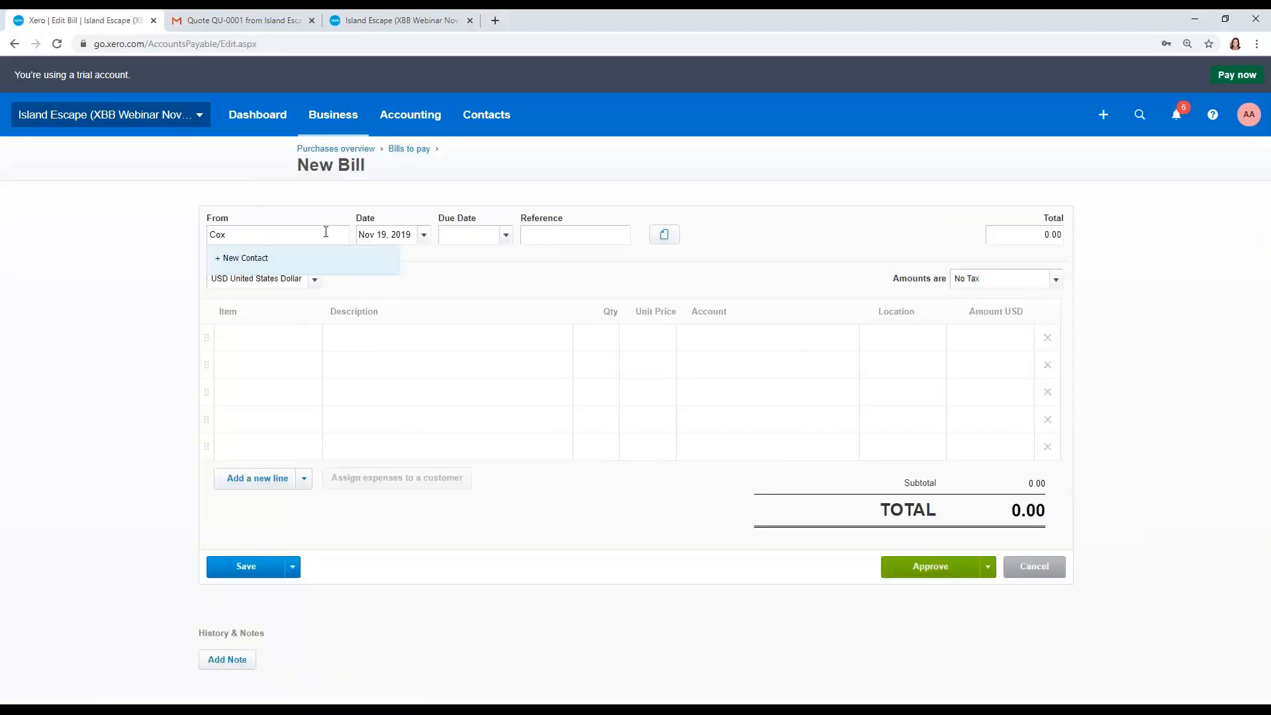
key(Tab)
key(Tab)
text(+0)
key(Tab)
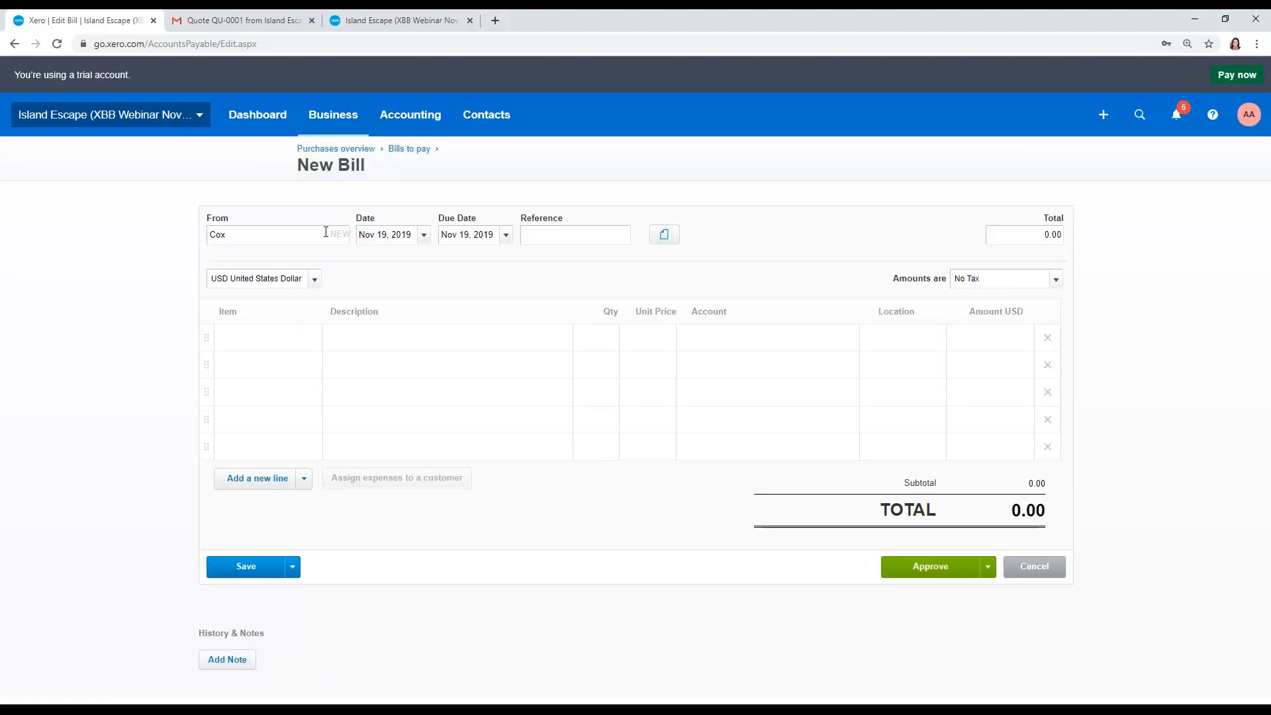
Step: Give the bill reference Internet and a line Internet at 100.00 to account 6440 - Utilities, then approve it
text(Internet)
key(Tab)
key(Tab)
key(Tab)
key(Tab)
text(Internet)
key(Tab)
key(Tab)
text(100)
key(Tab)
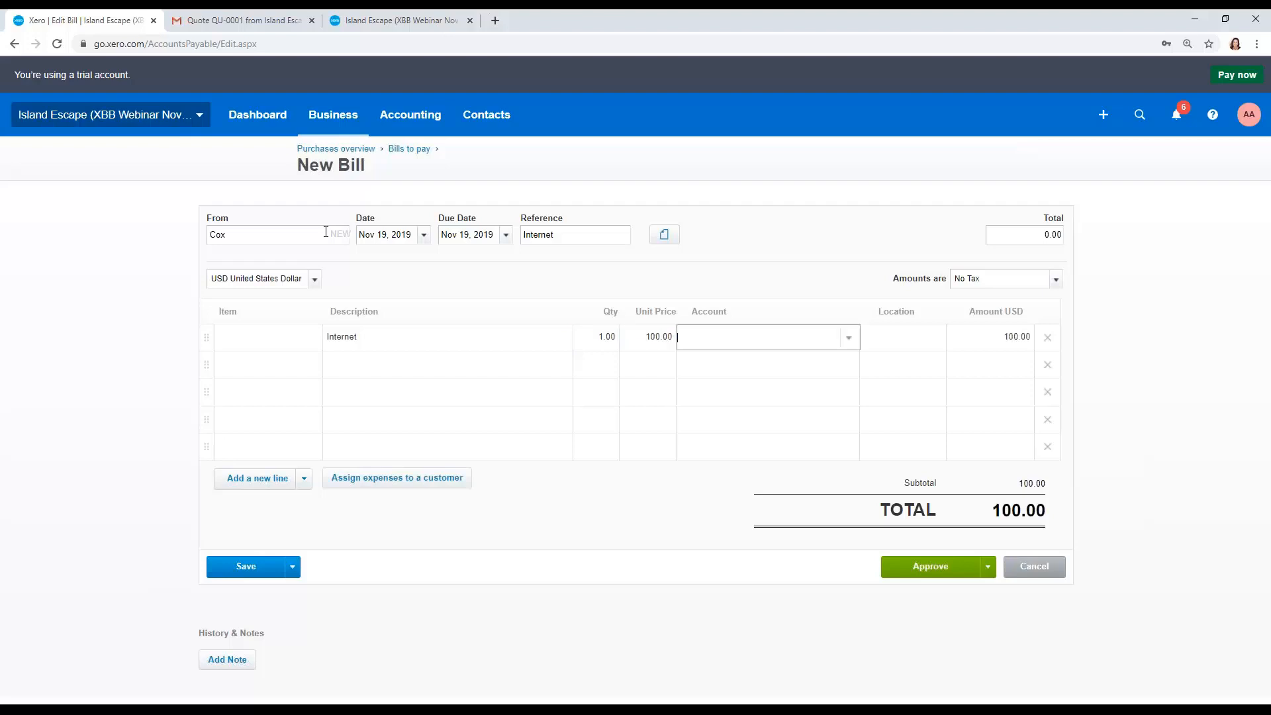
text(644)
key(Tab)
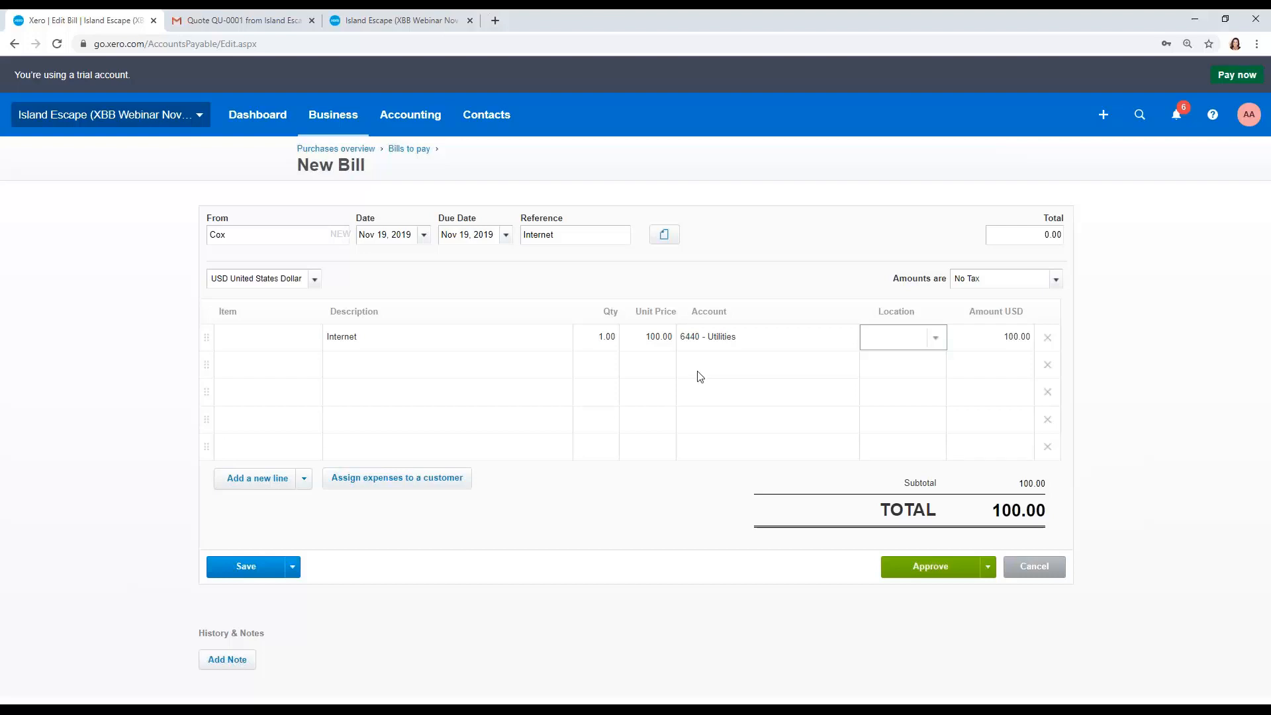
click(914, 564)
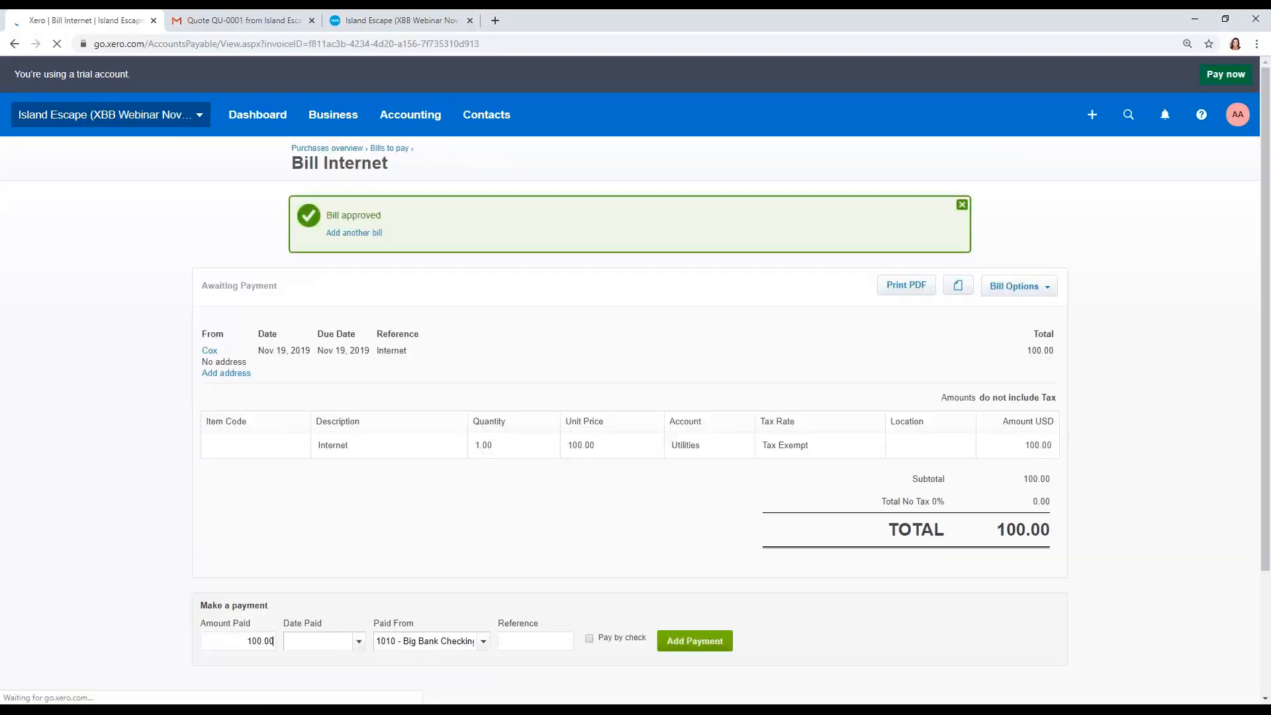
Step: Dismiss the approval banner and Hubdoc prompt, then open the bills to pay
click(966, 211)
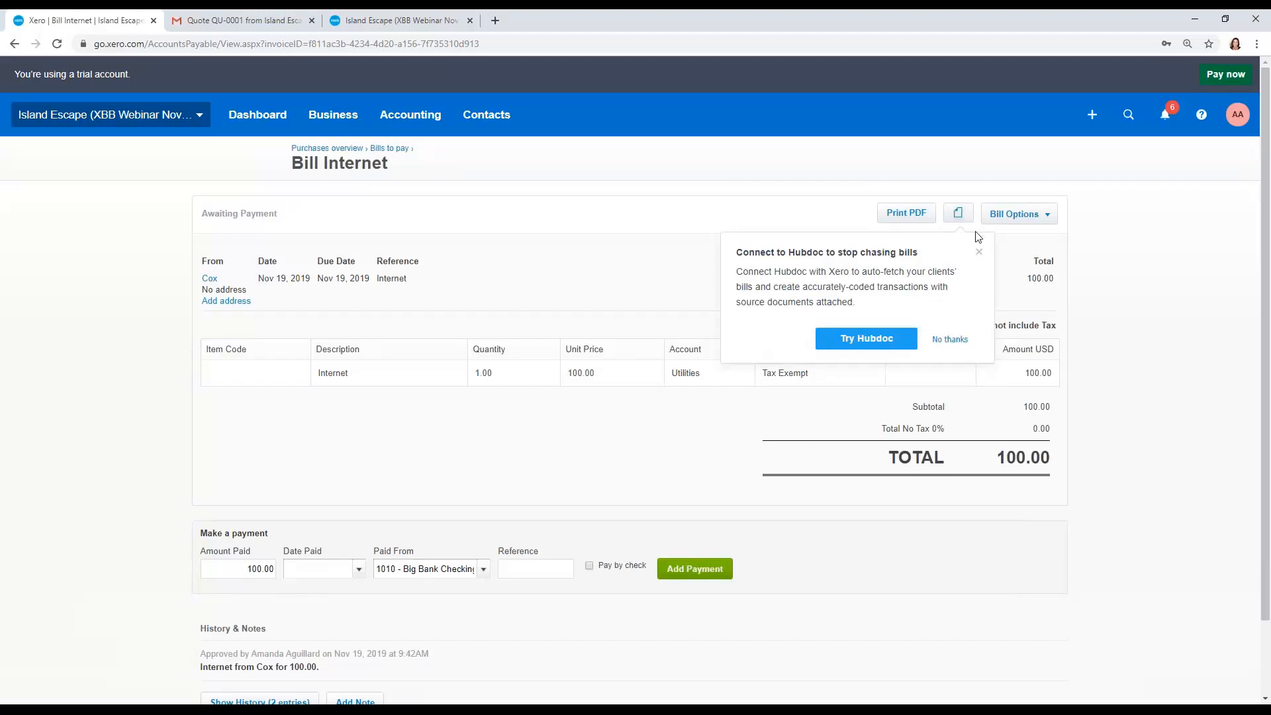
click(978, 251)
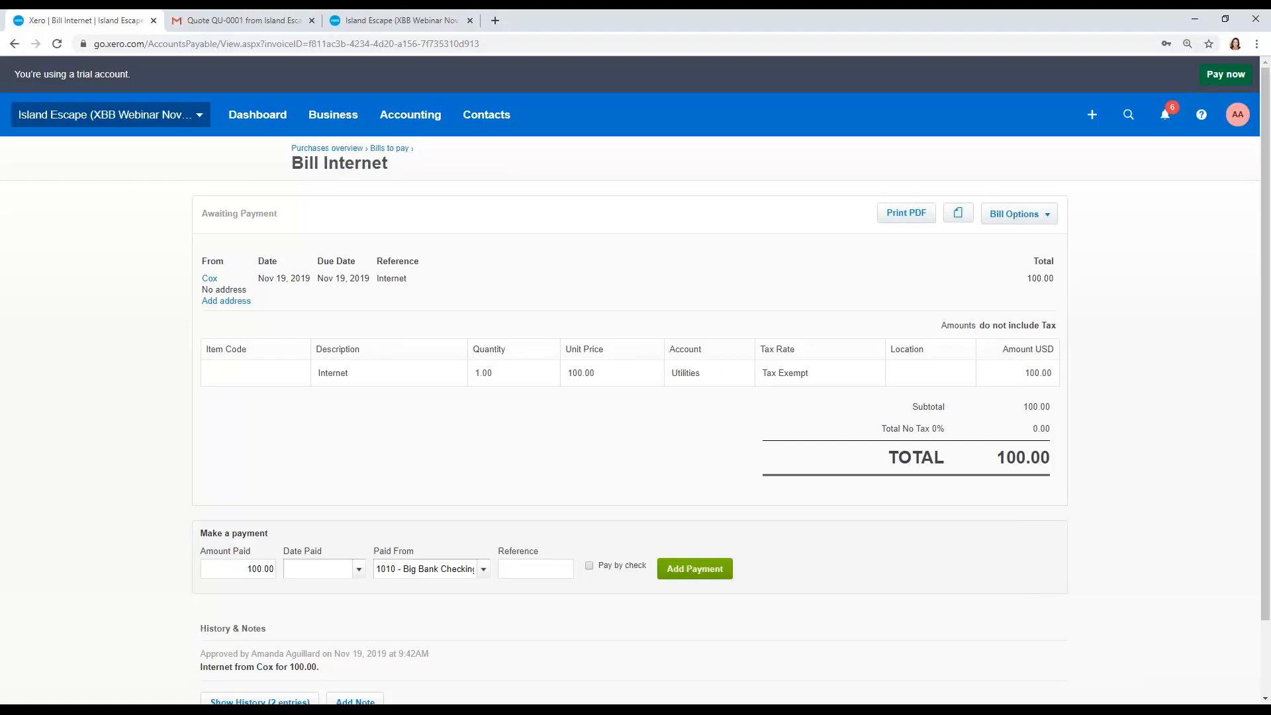
click(389, 148)
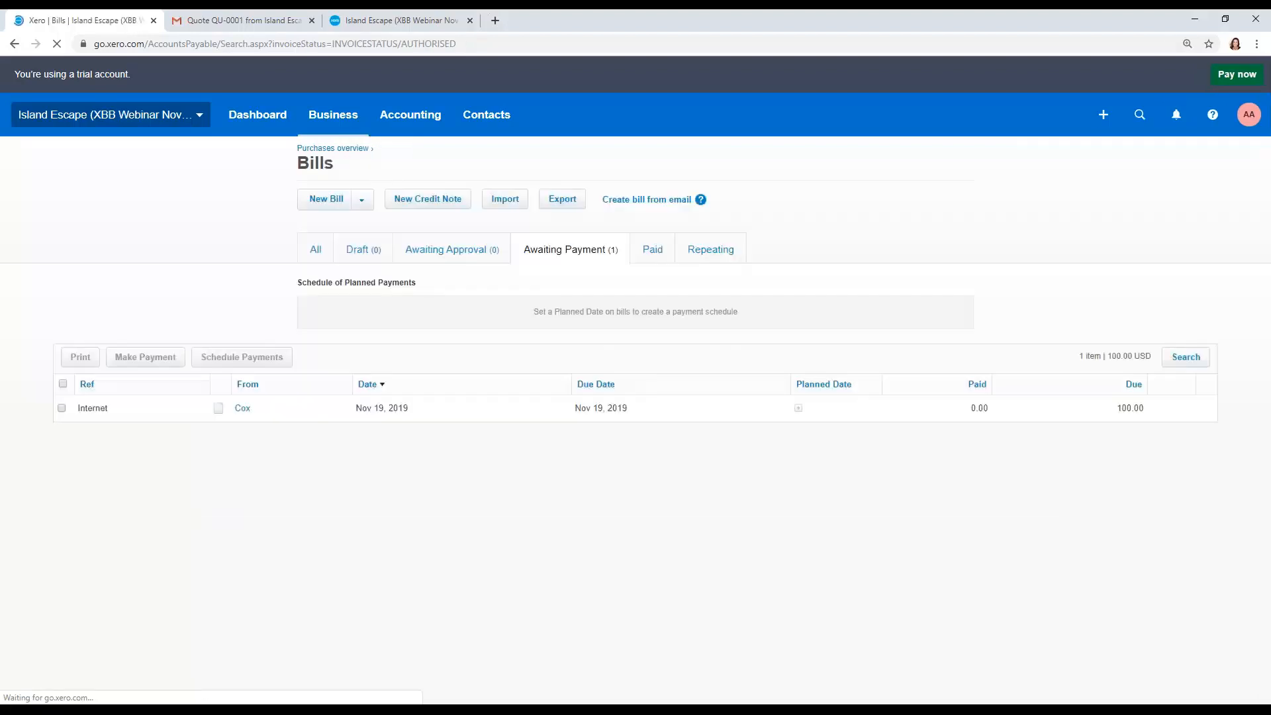
Step: Start a new bill from Entergy dated 11/5/19 and due 25 days later
click(328, 199)
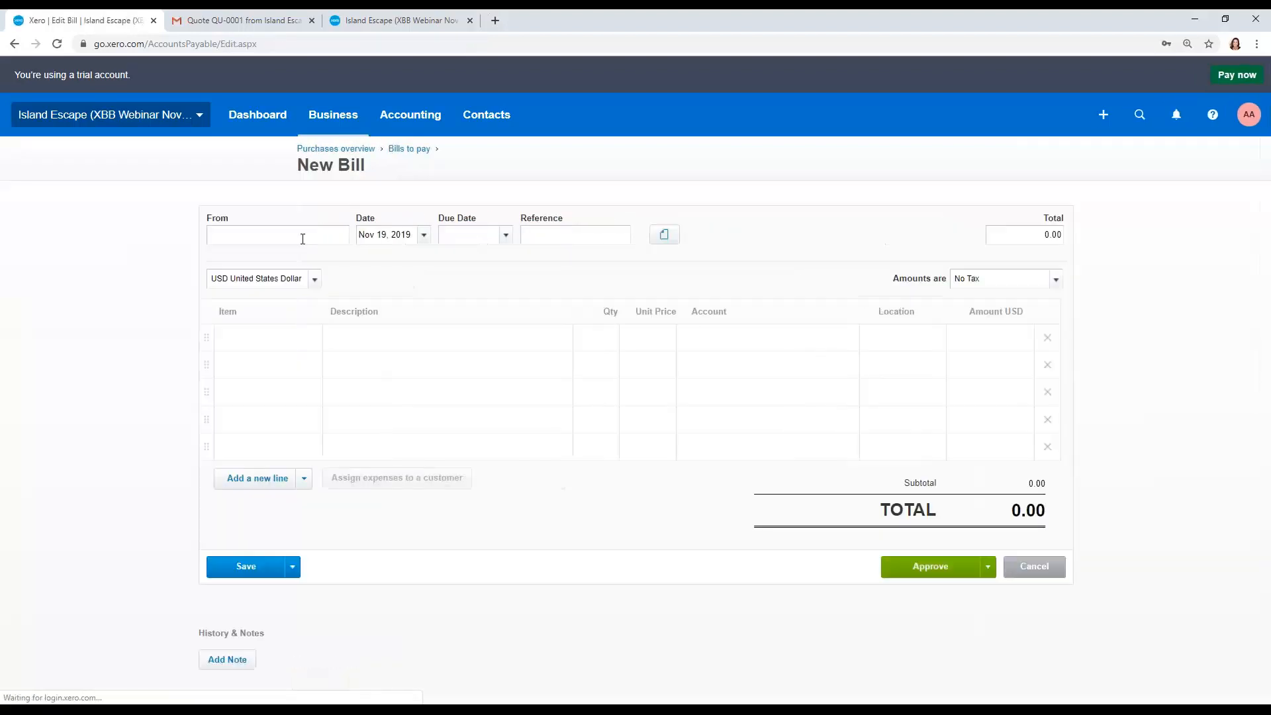
text(Entergy)
key(Tab)
text(11)
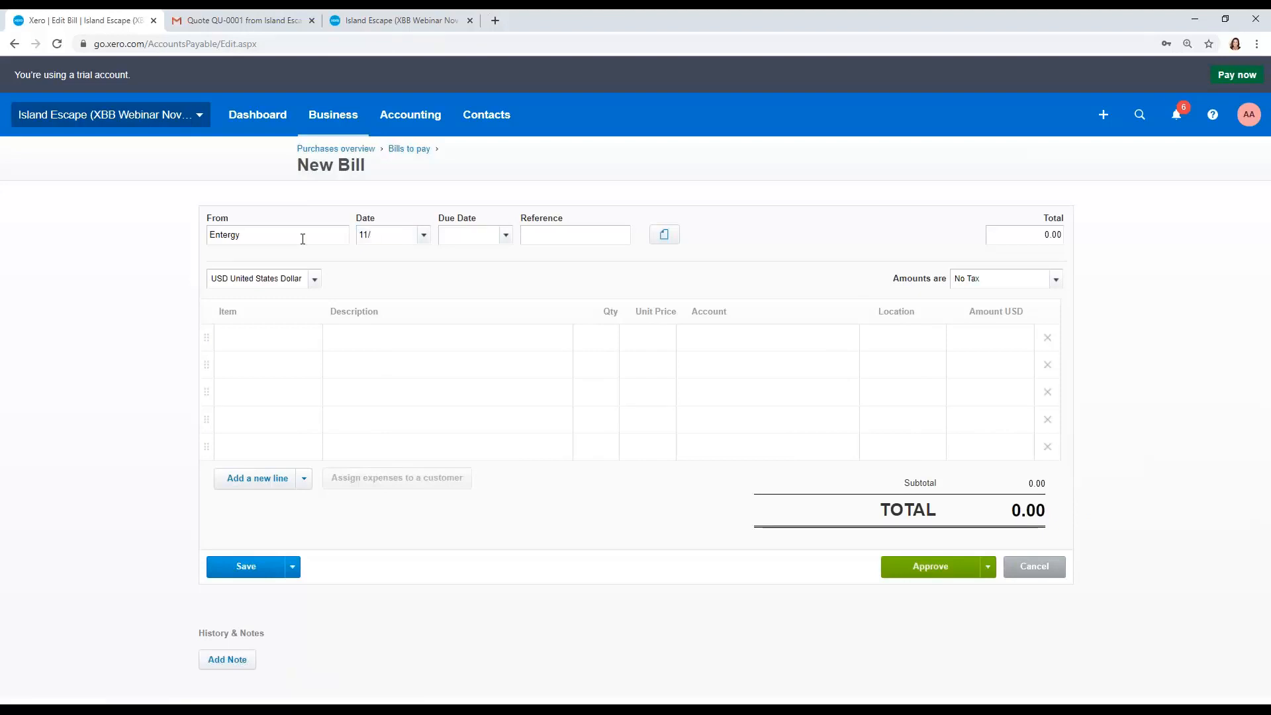
text(/5/19)
key(Tab)
text(25)
key(Tab)
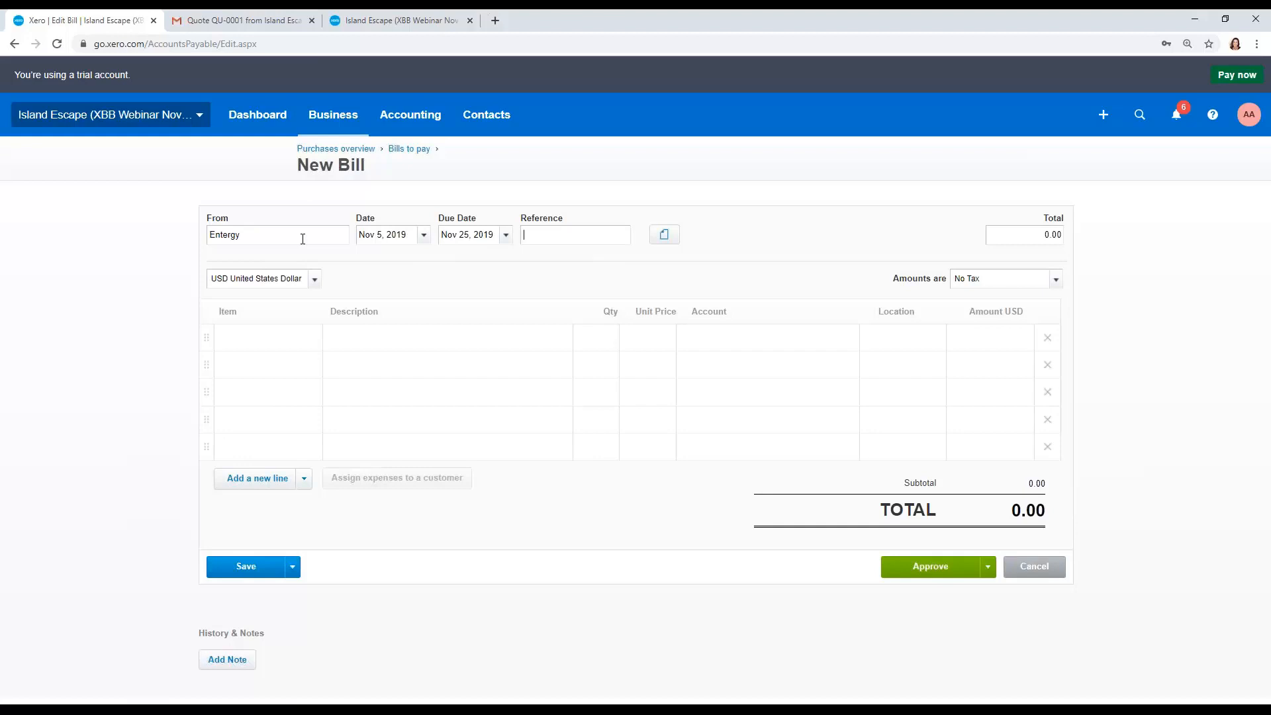
Step: Give the bill reference Electricity and a line Electricity, quantity 1 at 250 to the Utilities account, then approve it
text(Electricity)
key(Tab)
key(Tab)
key(Tab)
key(Tab)
text(Electricity)
key(Tab)
text(1)
key(Tab)
text(250)
key(Tab)
text(ut)
key(Tab)
click(903, 569)
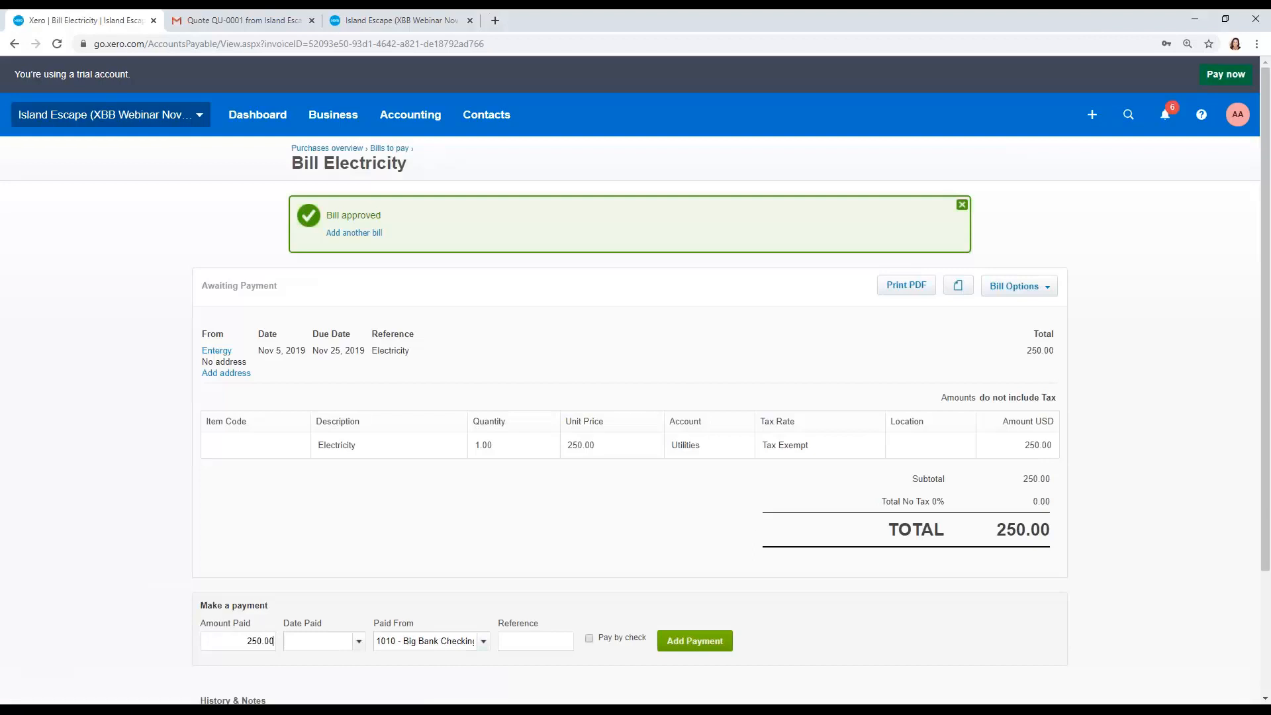
Step: Return to the purchases overview and open the bills awaiting payment sorted by due date
click(962, 204)
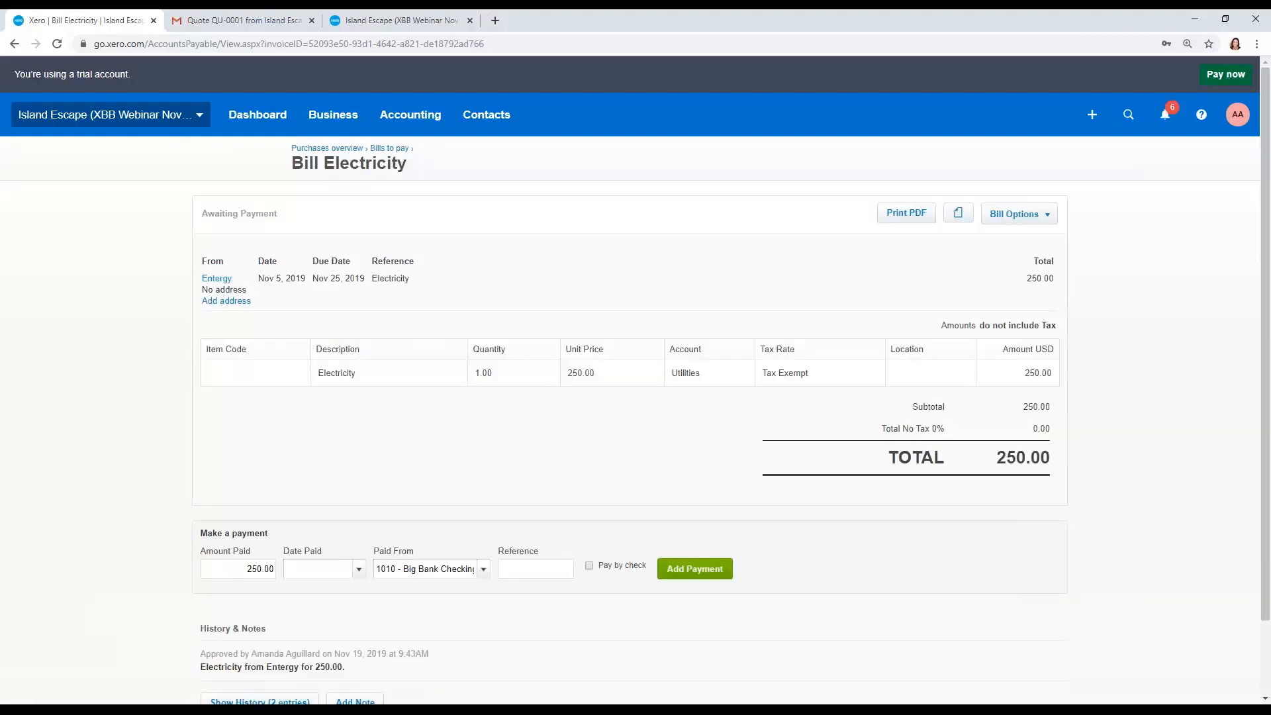
click(343, 150)
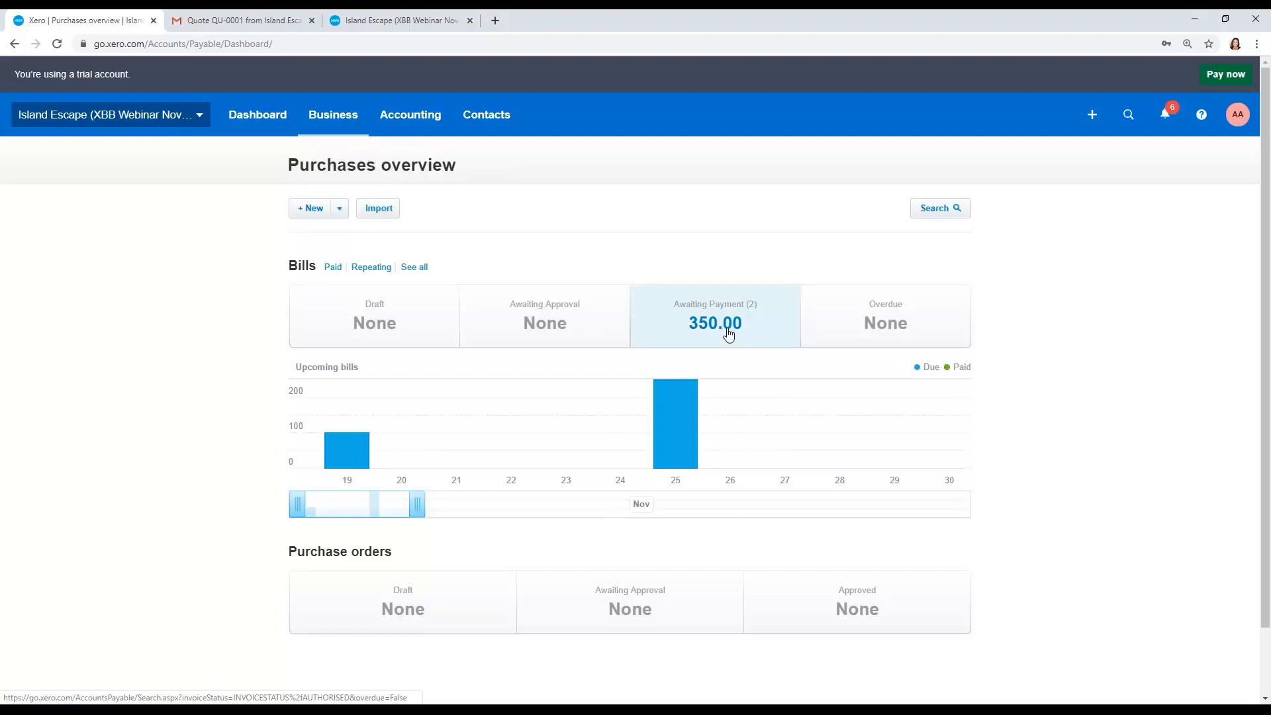
click(729, 331)
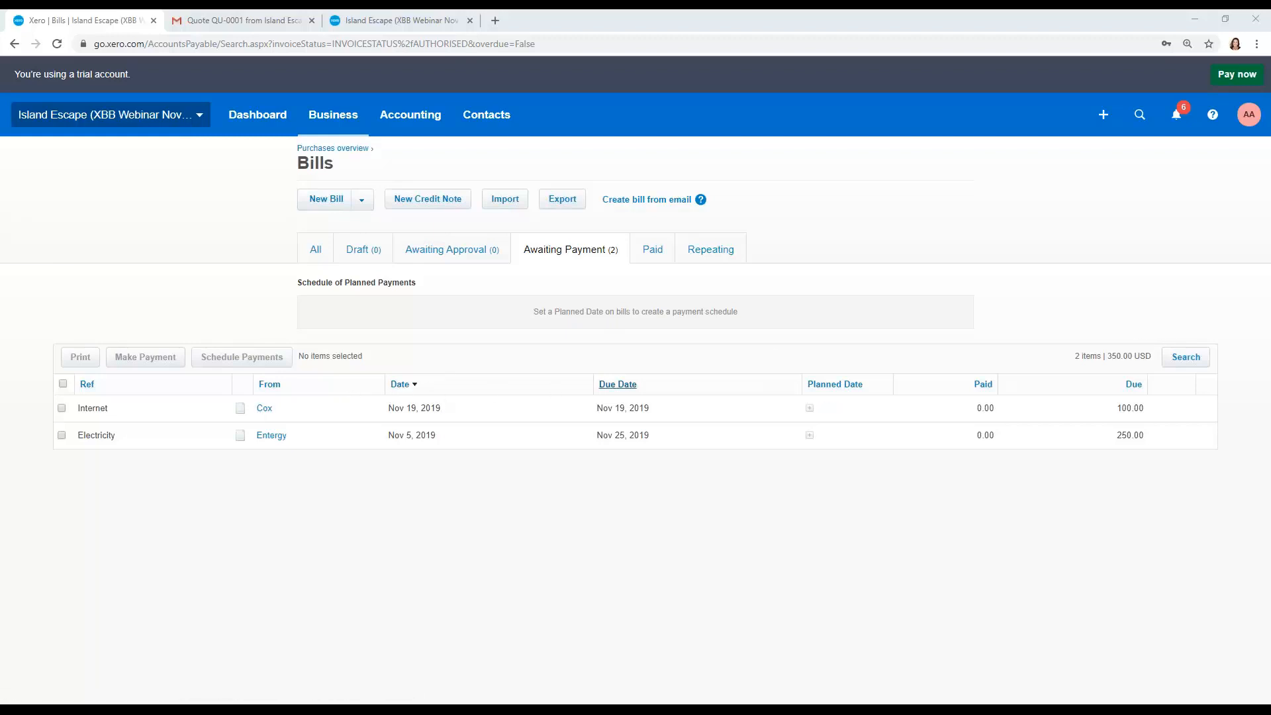
click(629, 385)
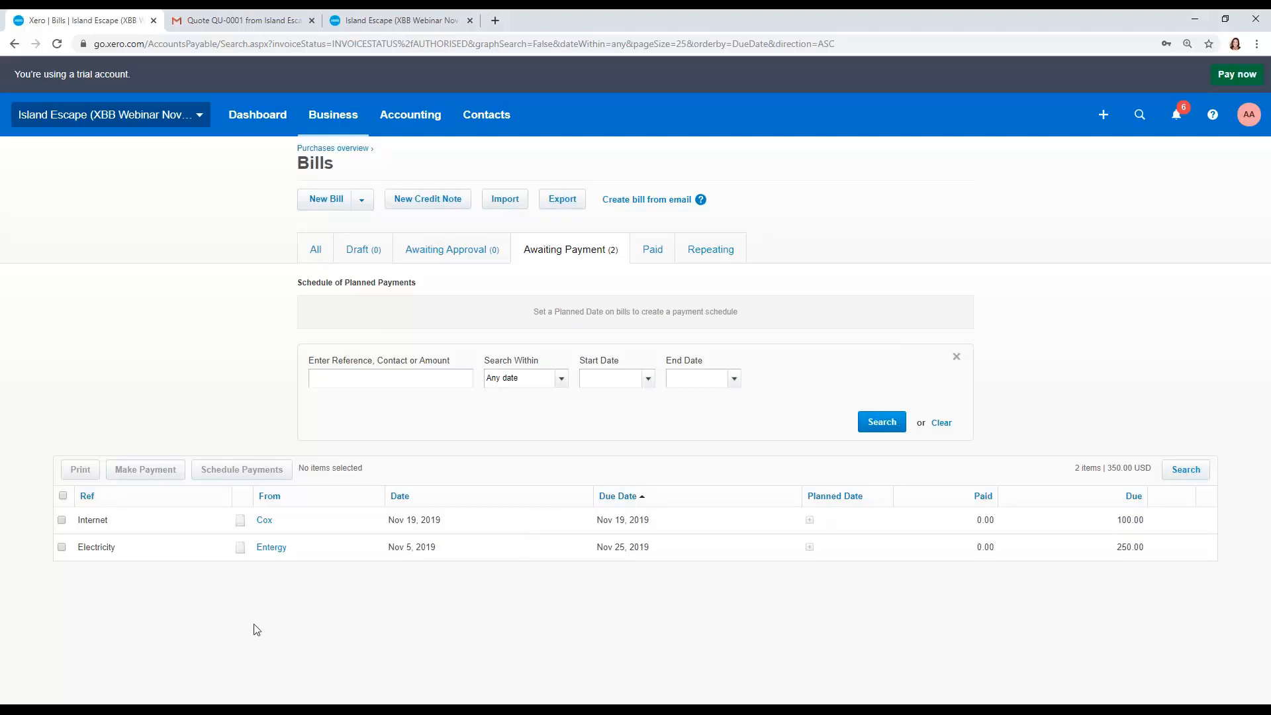
Step: Select both awaiting bills and choose to pay them by check
click(62, 520)
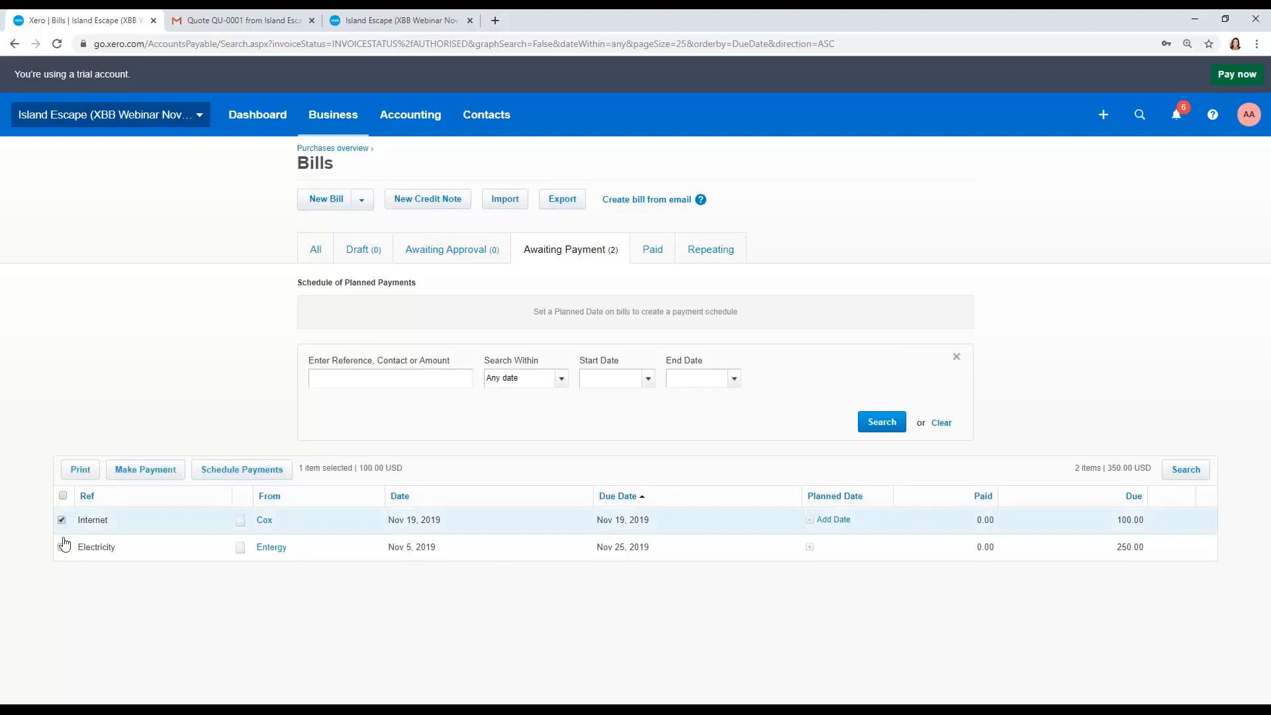
click(61, 547)
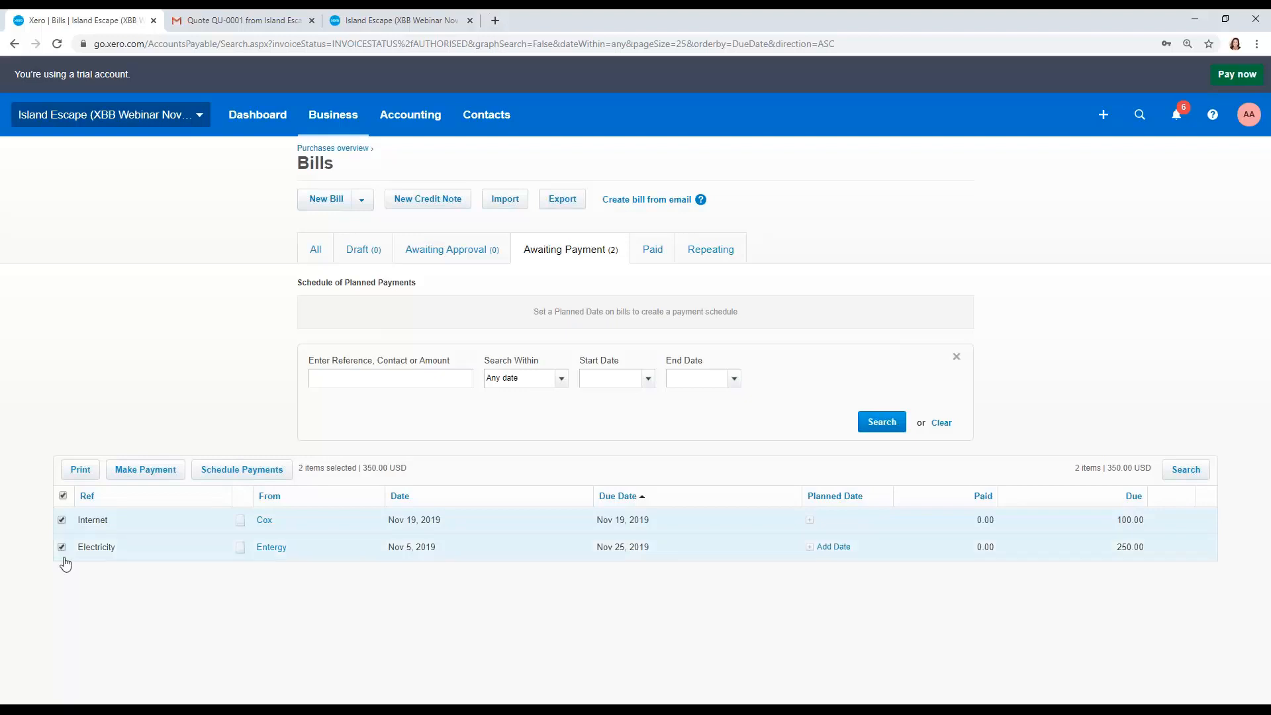
click(154, 472)
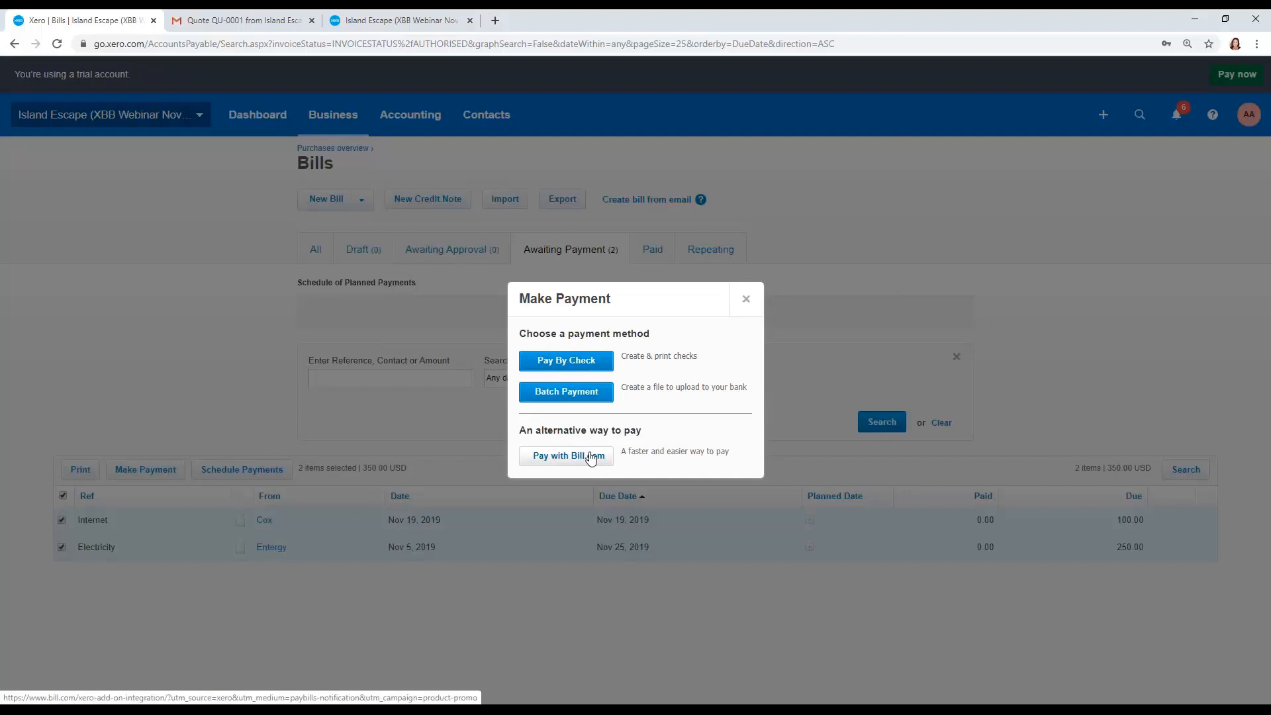
click(599, 368)
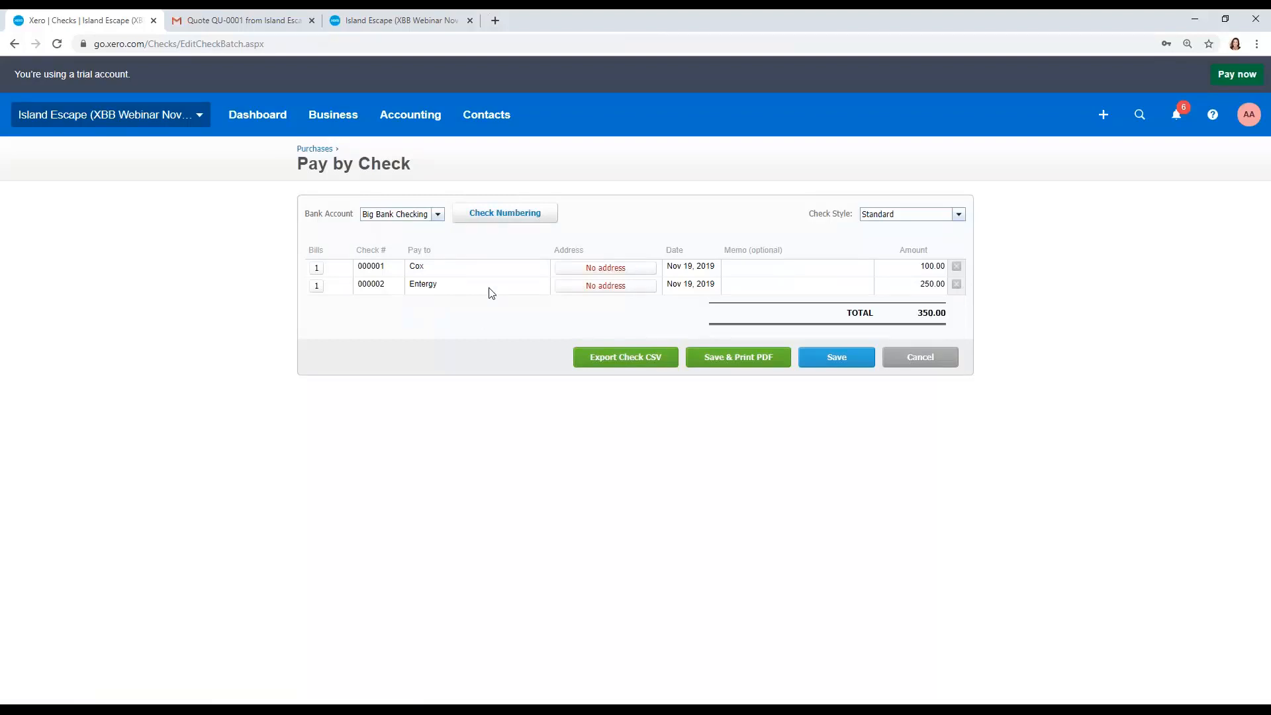
Step: Set the check numbers to start with 1201
click(439, 216)
click(442, 220)
click(468, 218)
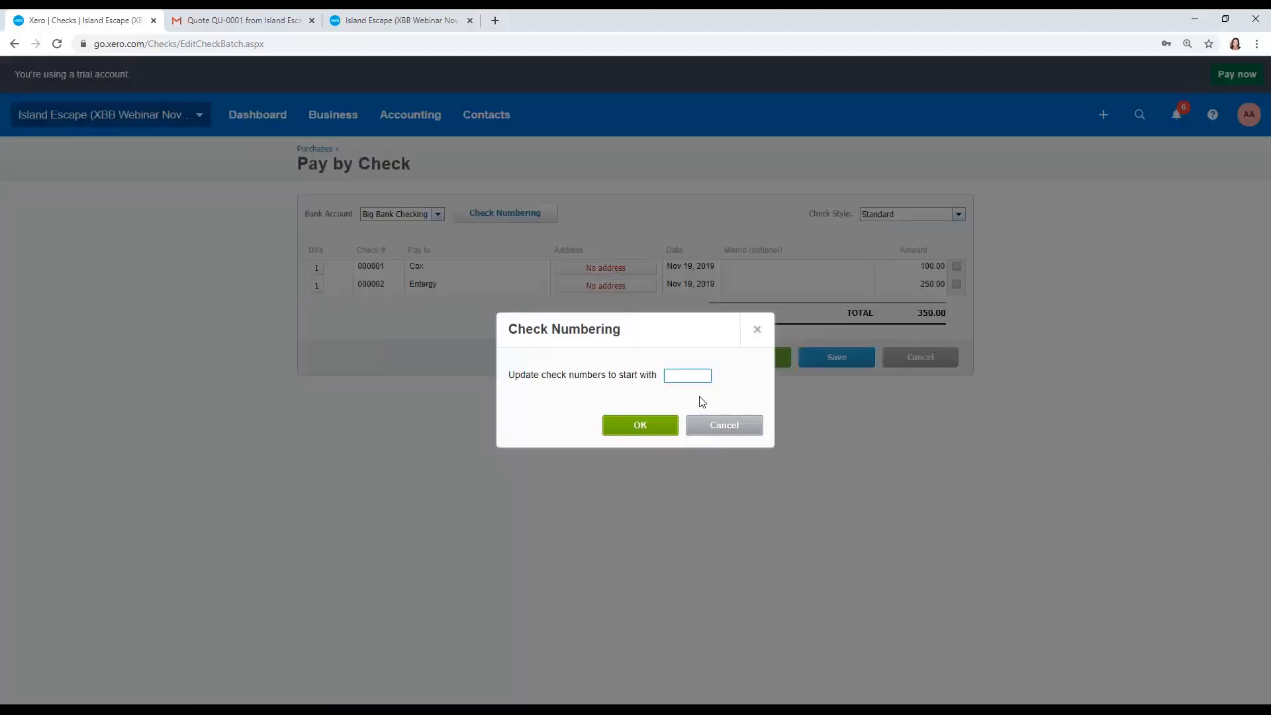
text(1201)
click(640, 425)
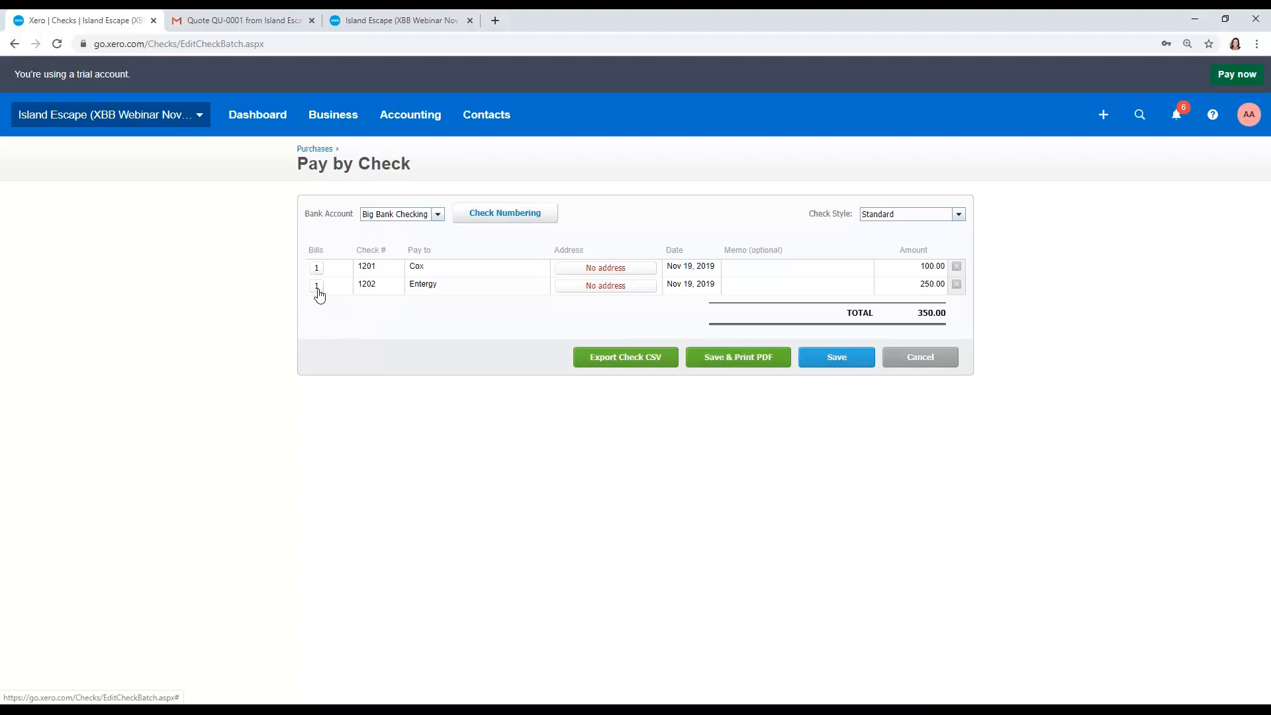
Step: Give Cox's check a saved P.O. Box address, then save and print the checks as a PDF
click(618, 270)
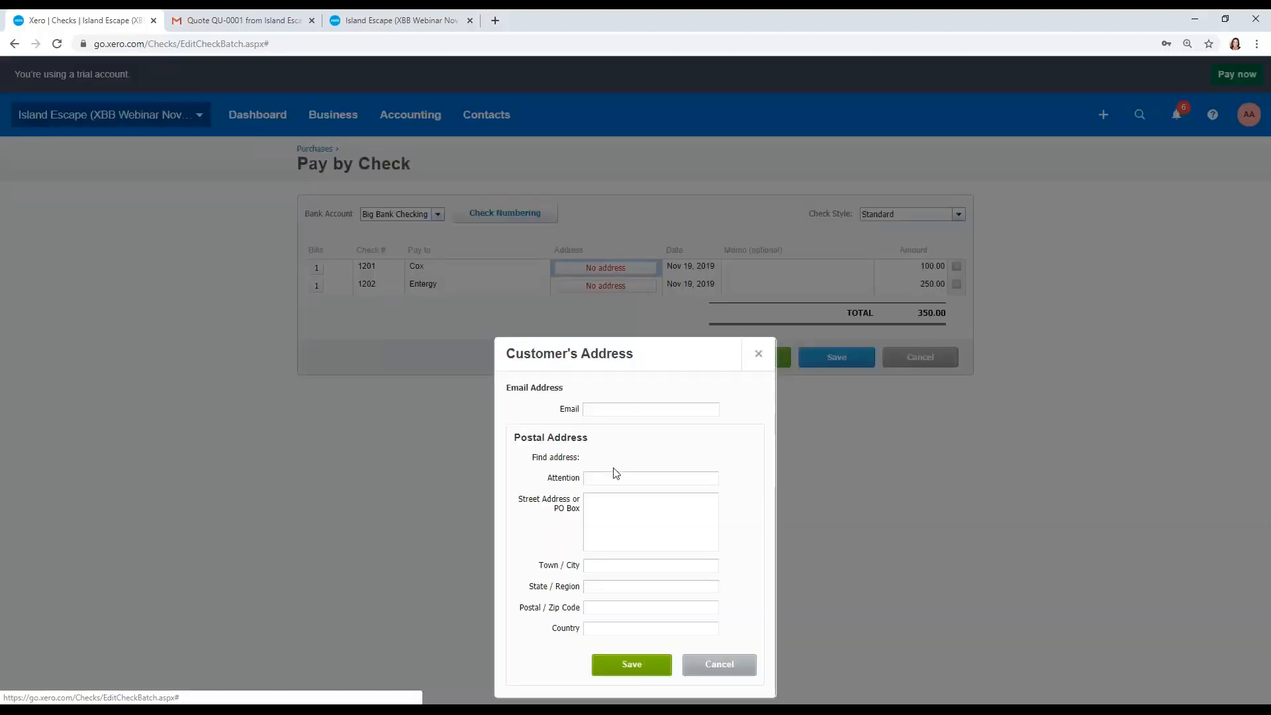
click(598, 505)
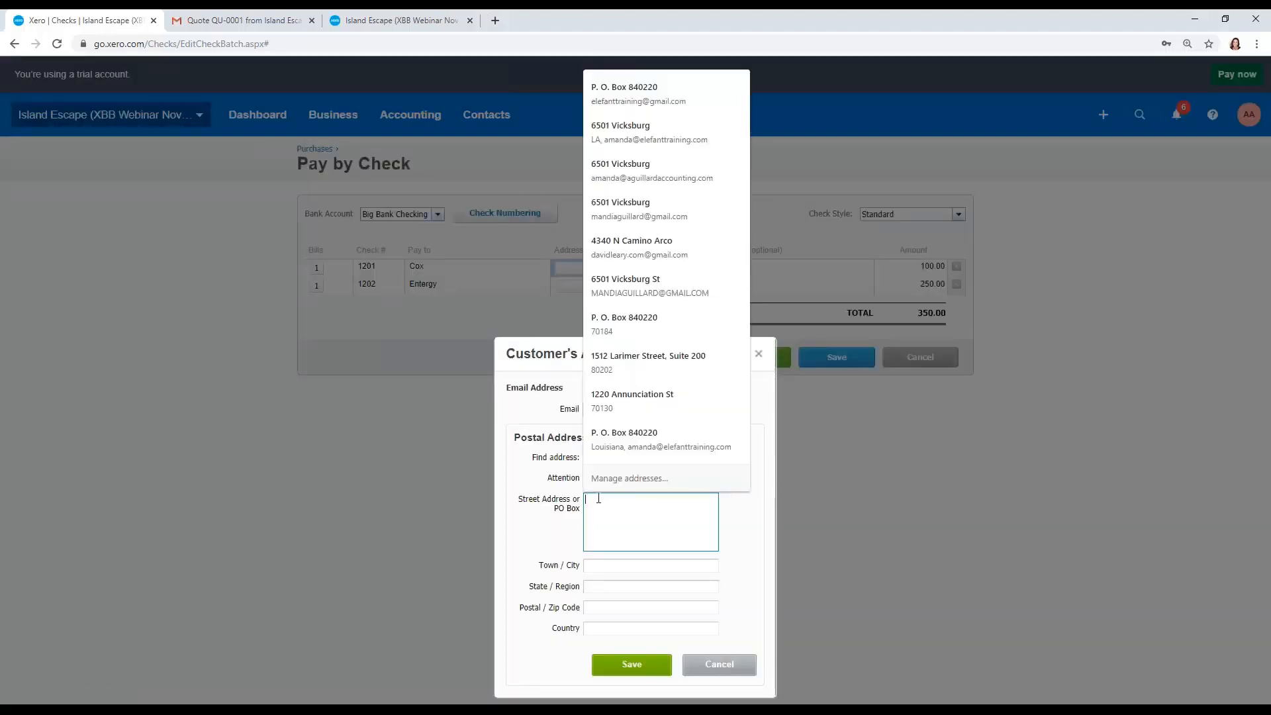
click(602, 462)
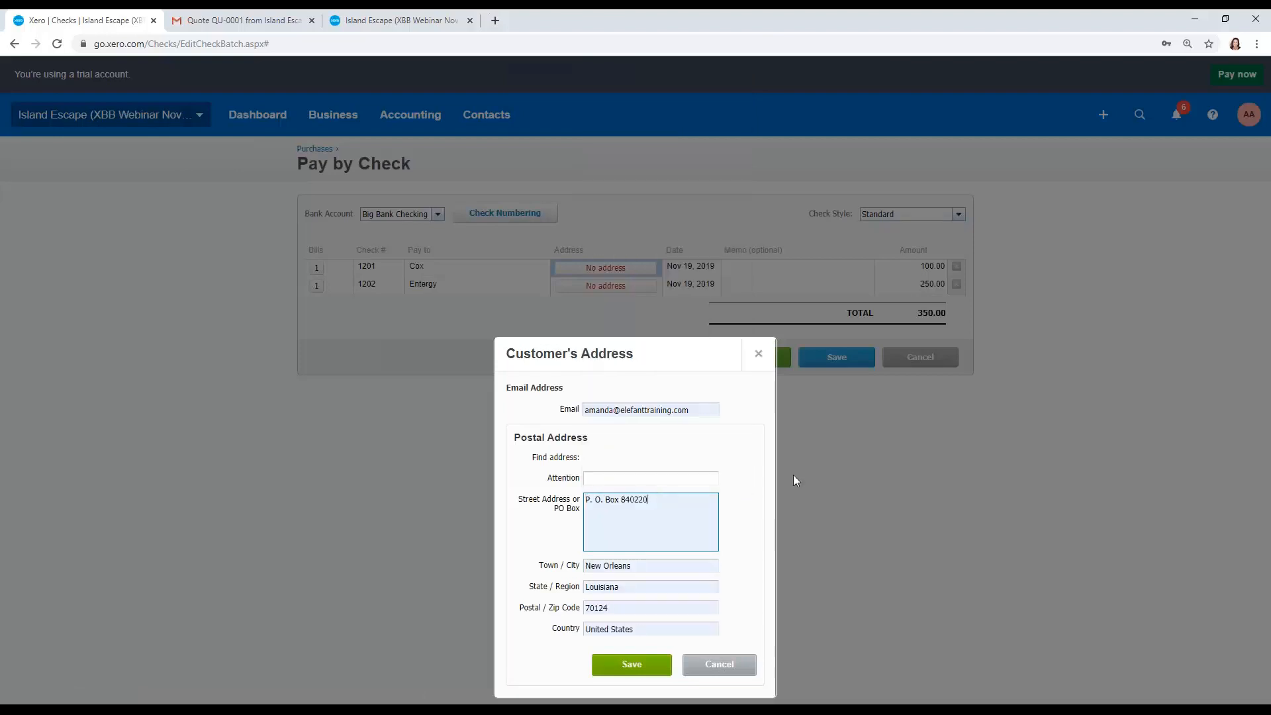
click(642, 670)
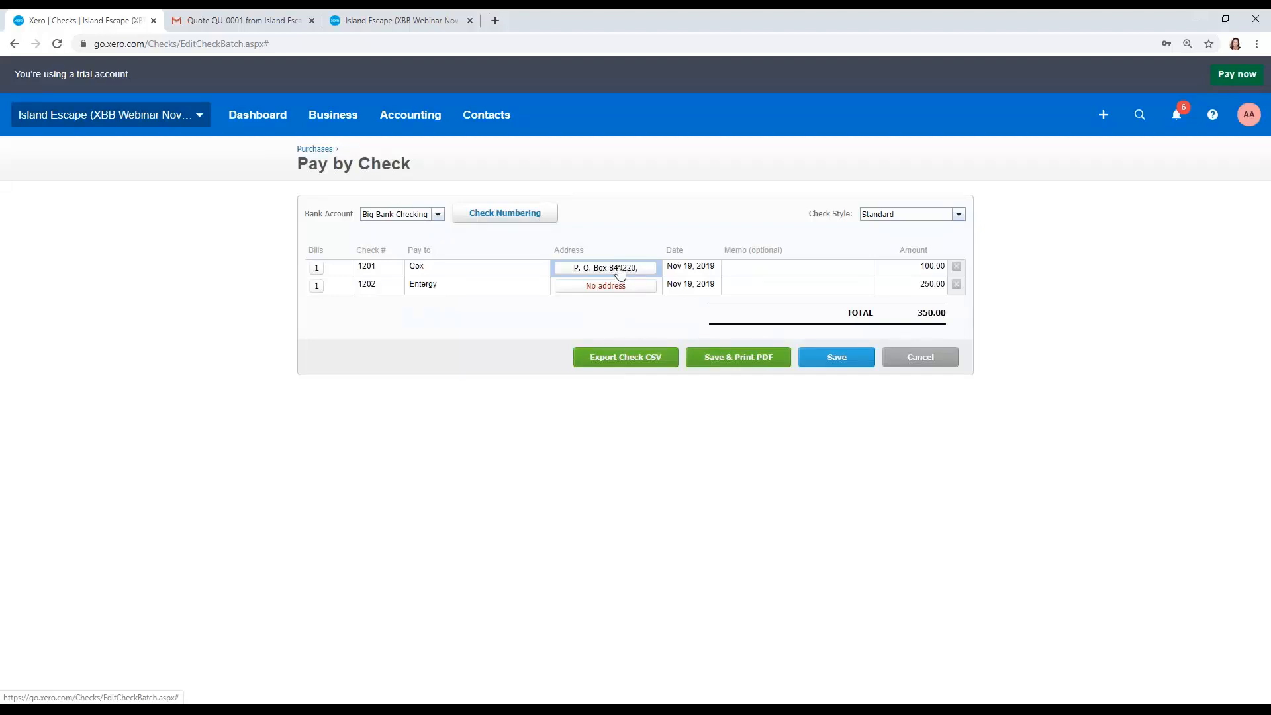
click(751, 360)
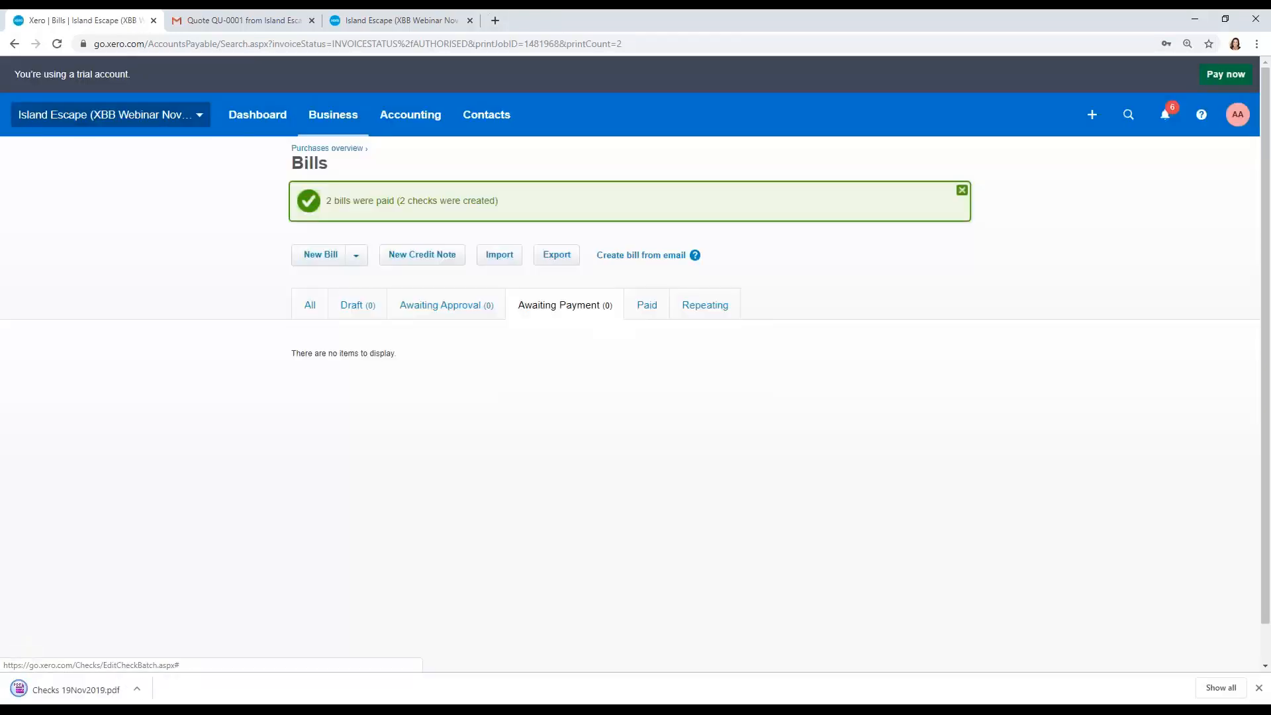
Step: Review the downloaded checks PDF, close it, and open the list of checks
click(85, 693)
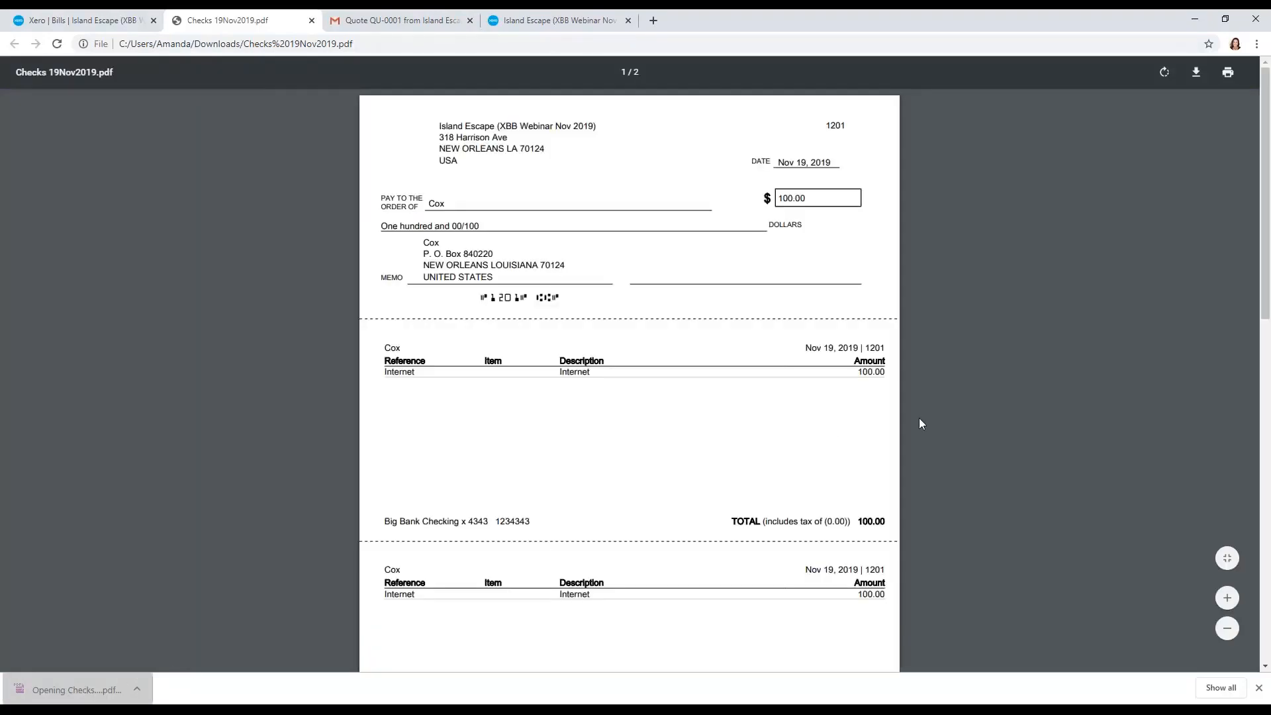
scroll(925, 424, down, 4)
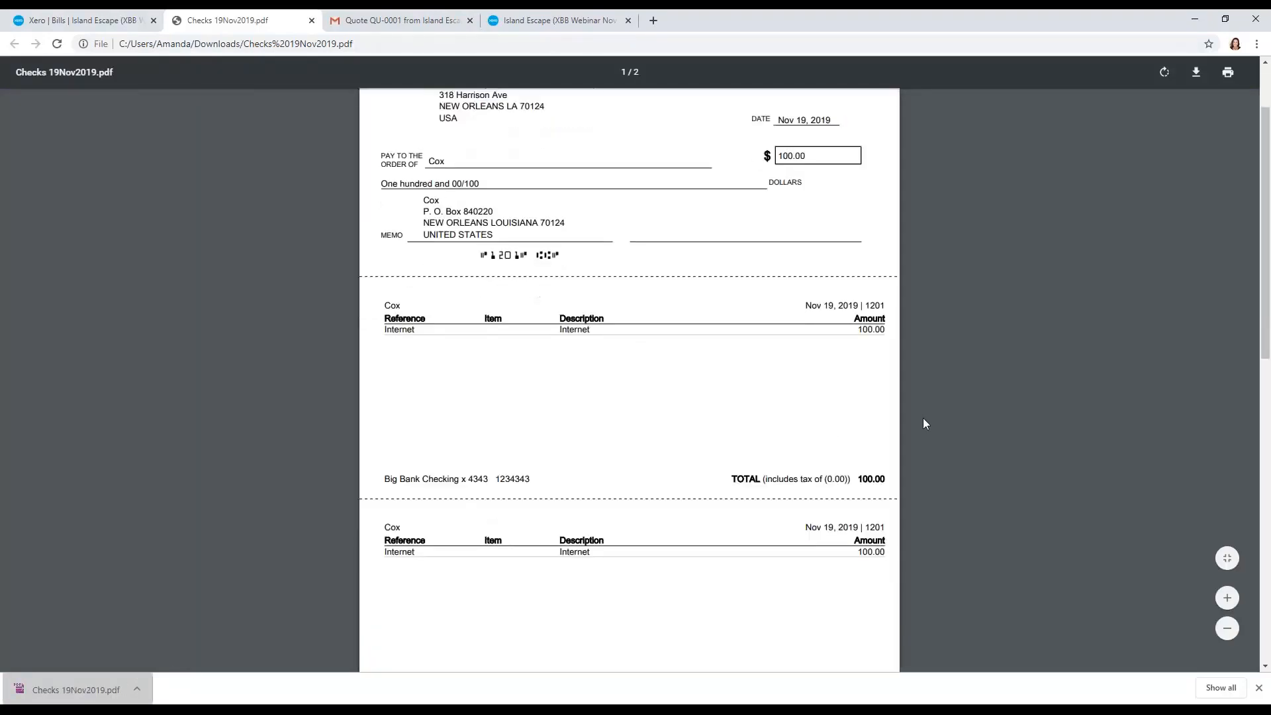
scroll(925, 424, down, 3)
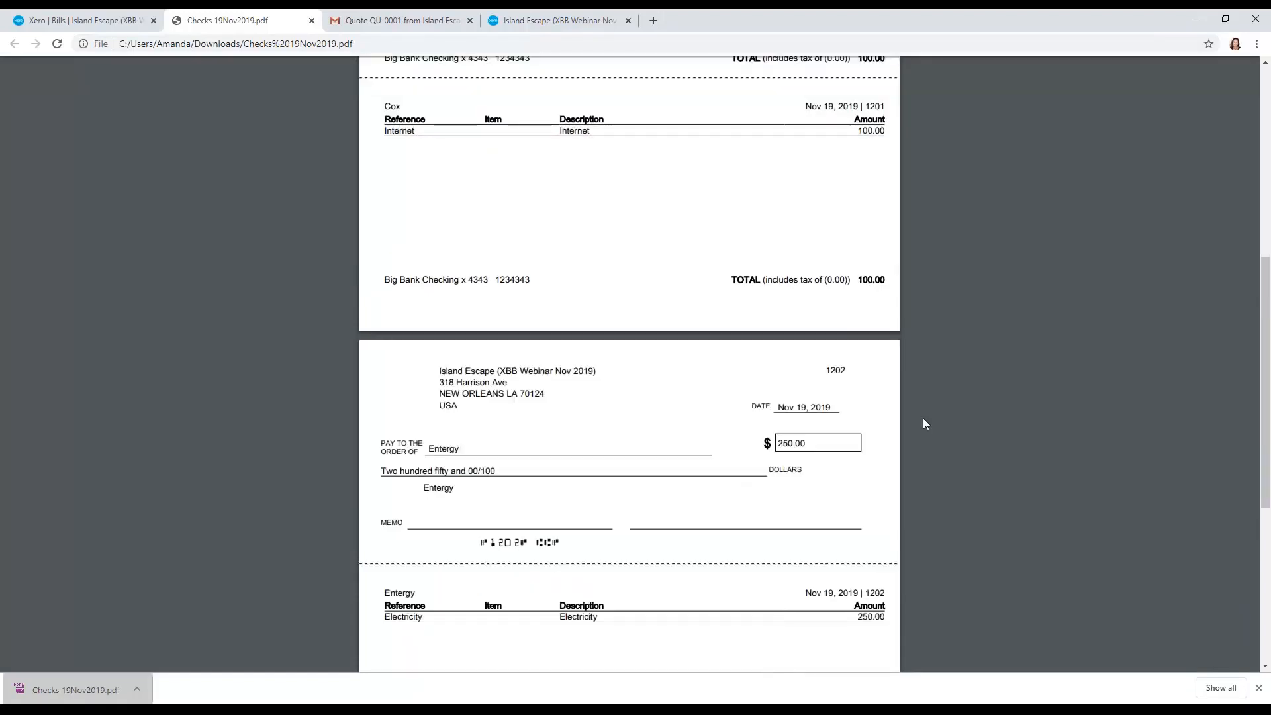
scroll(925, 424, down, 4)
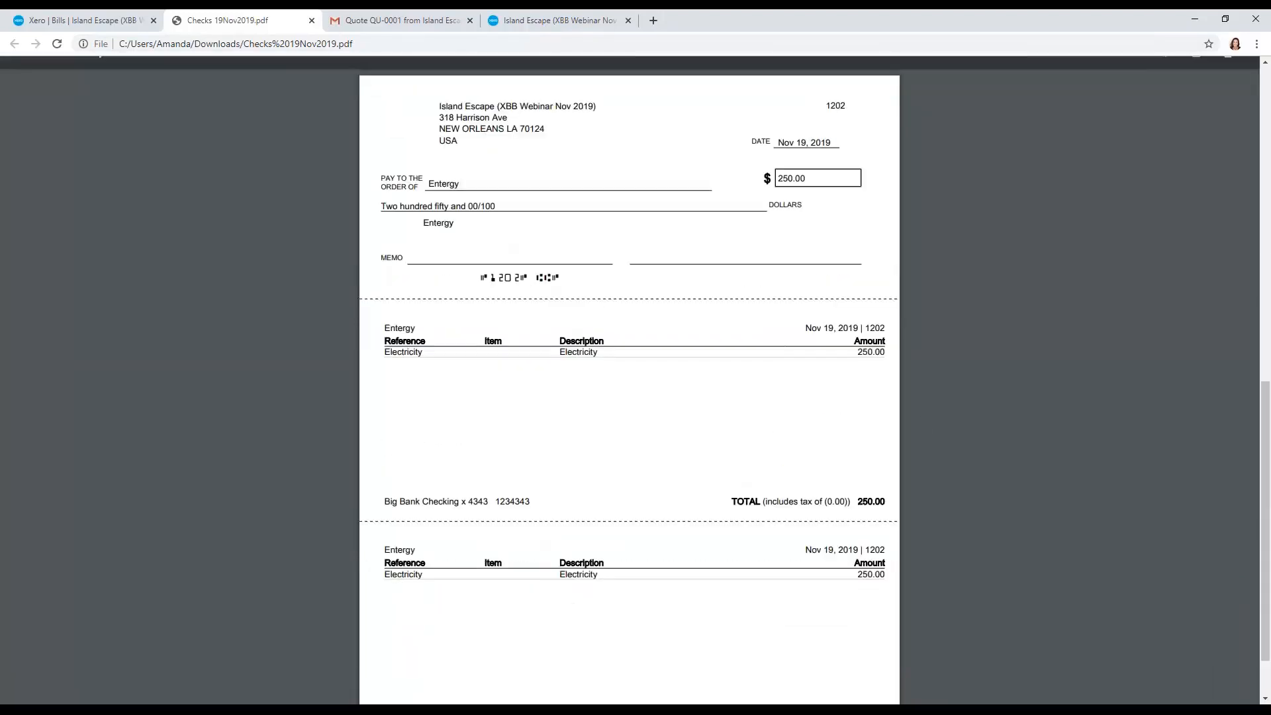
key(ctrl+w)
click(333, 115)
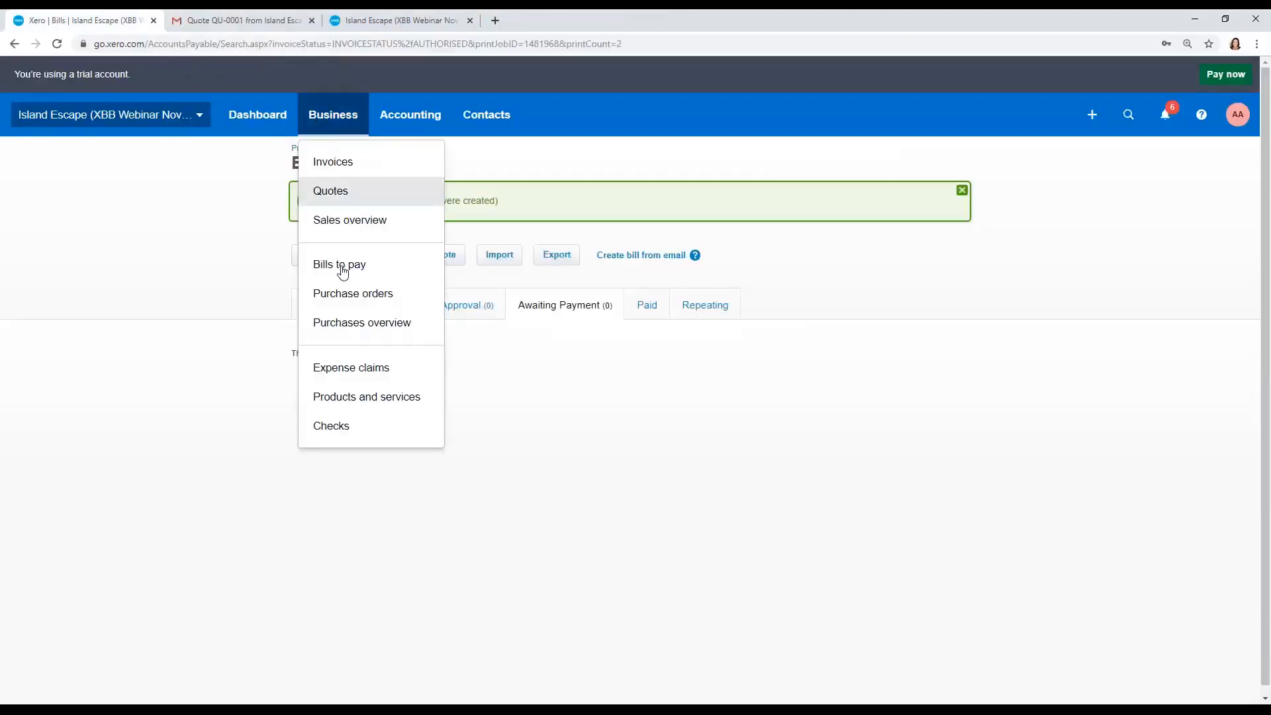
click(340, 427)
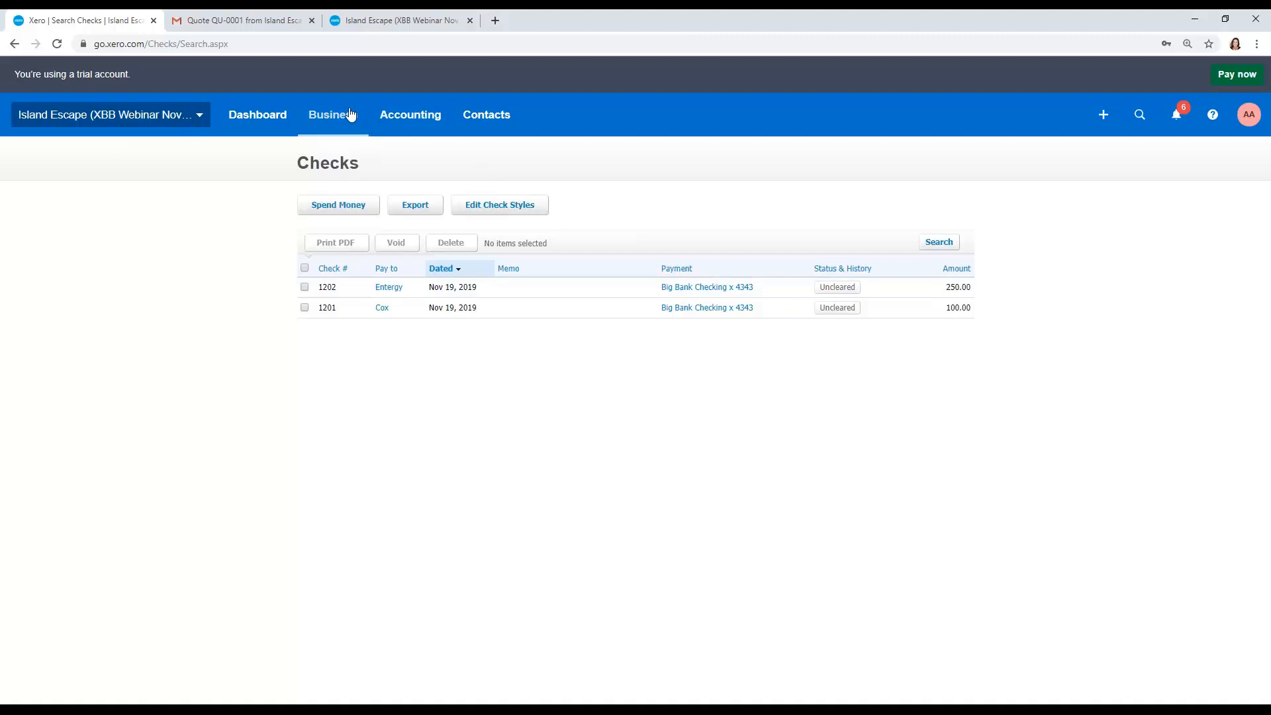
Step: Open the Standard check style for editing and set its paper type to Preprinted stock
click(192, 118)
click(129, 299)
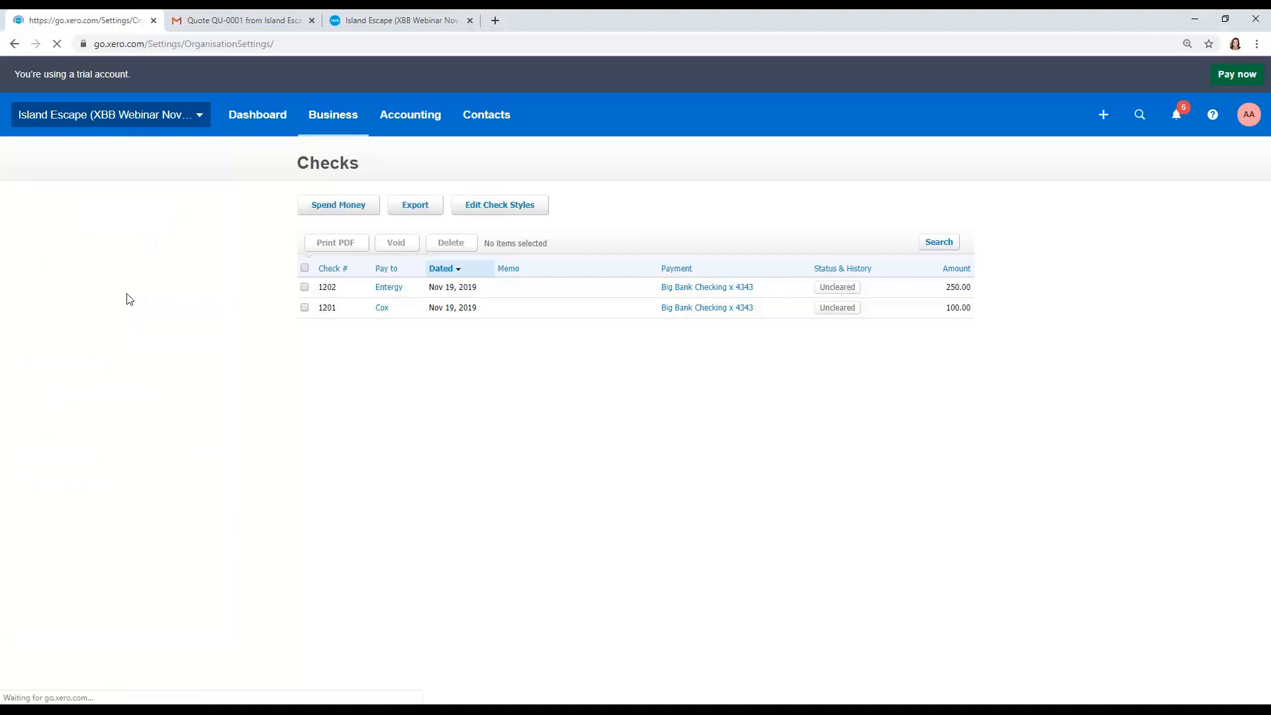
click(731, 424)
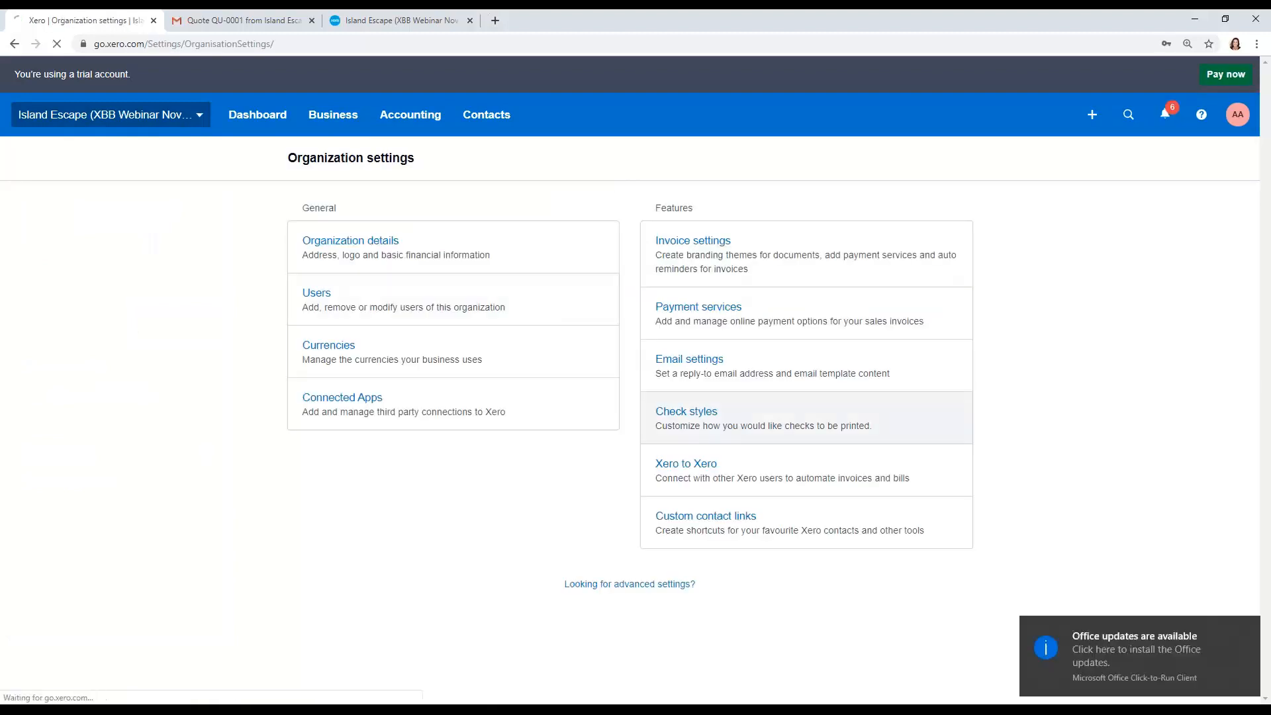
click(1251, 634)
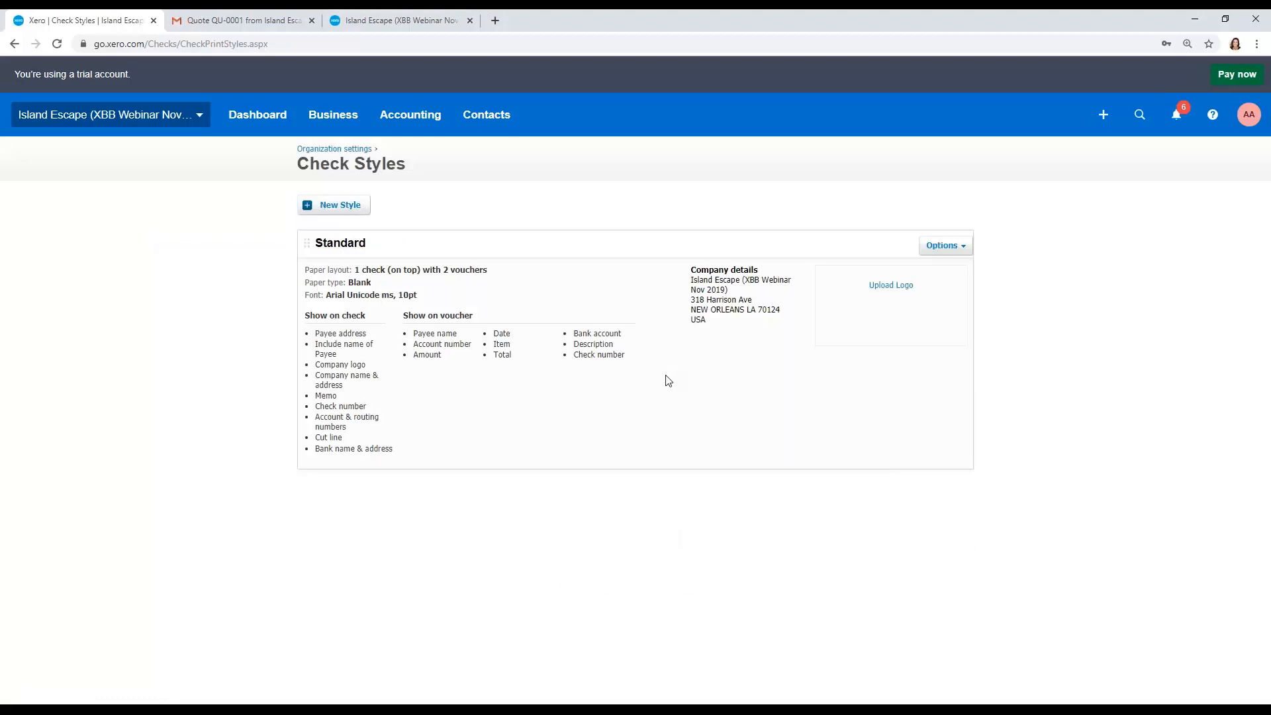
click(942, 245)
click(932, 264)
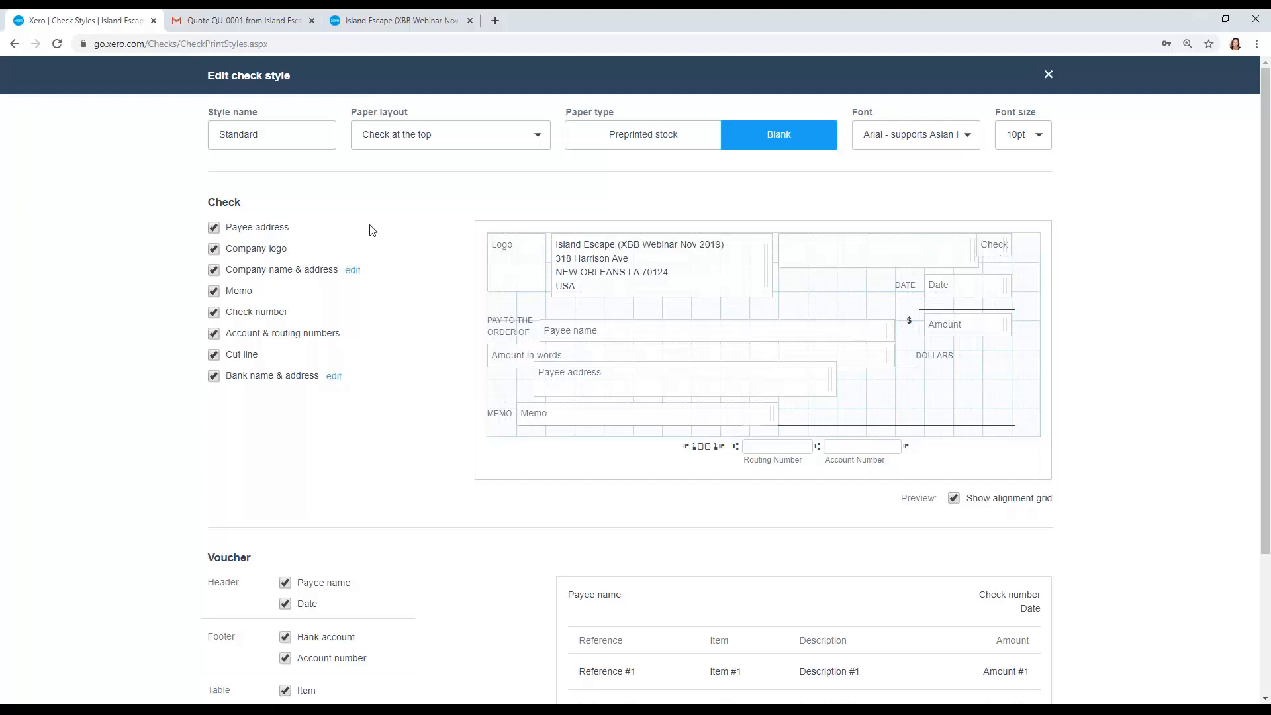
click(392, 141)
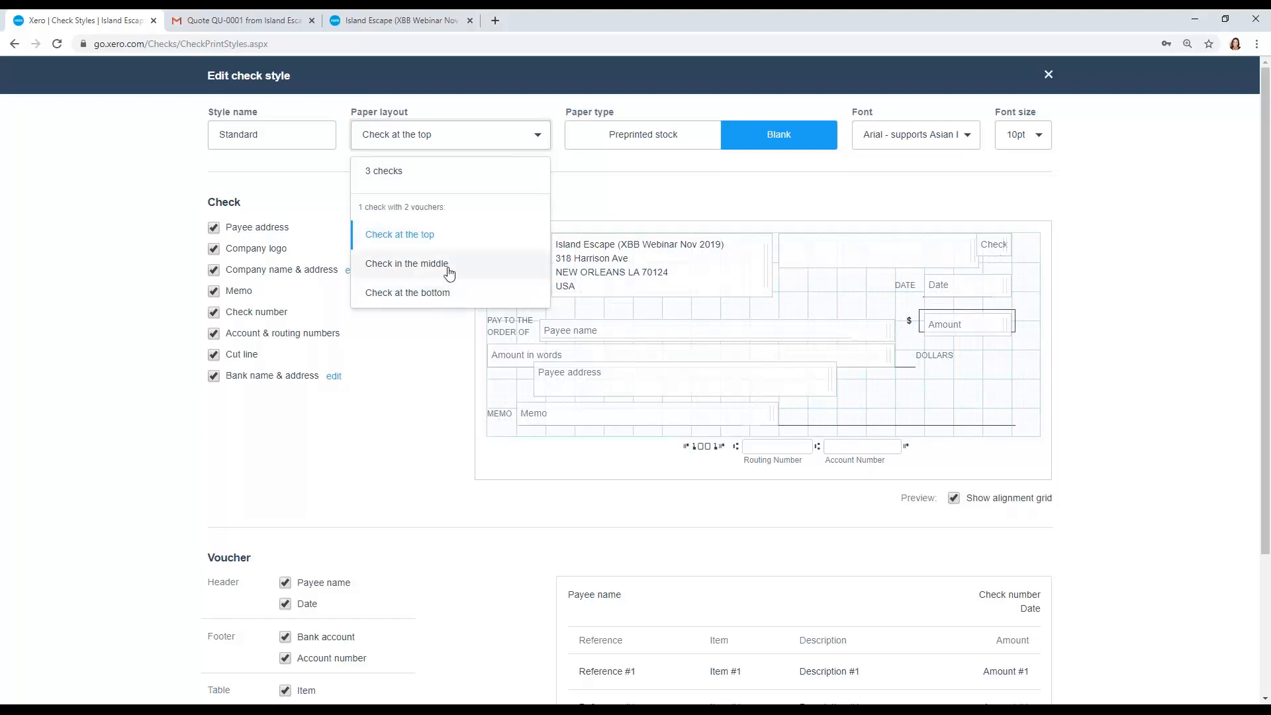
click(580, 191)
click(631, 138)
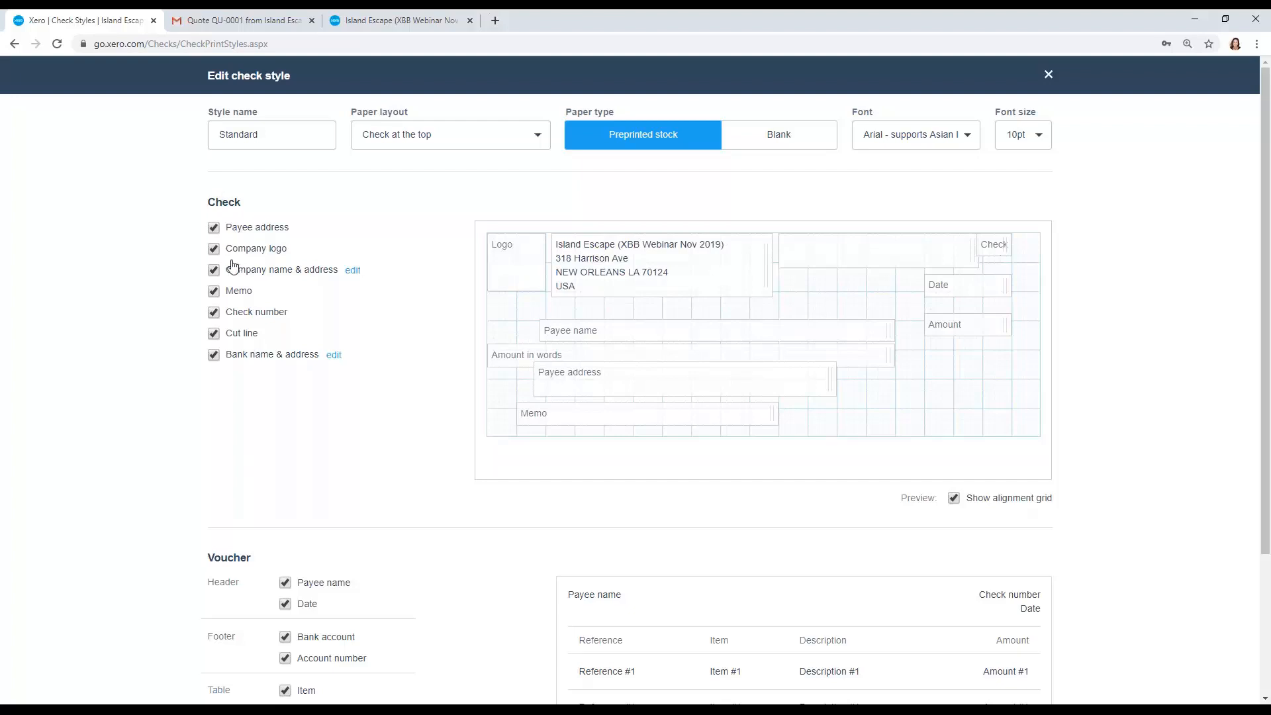
Step: Hide the company logo, company name and address, bank name and address, and check number on the check
click(214, 252)
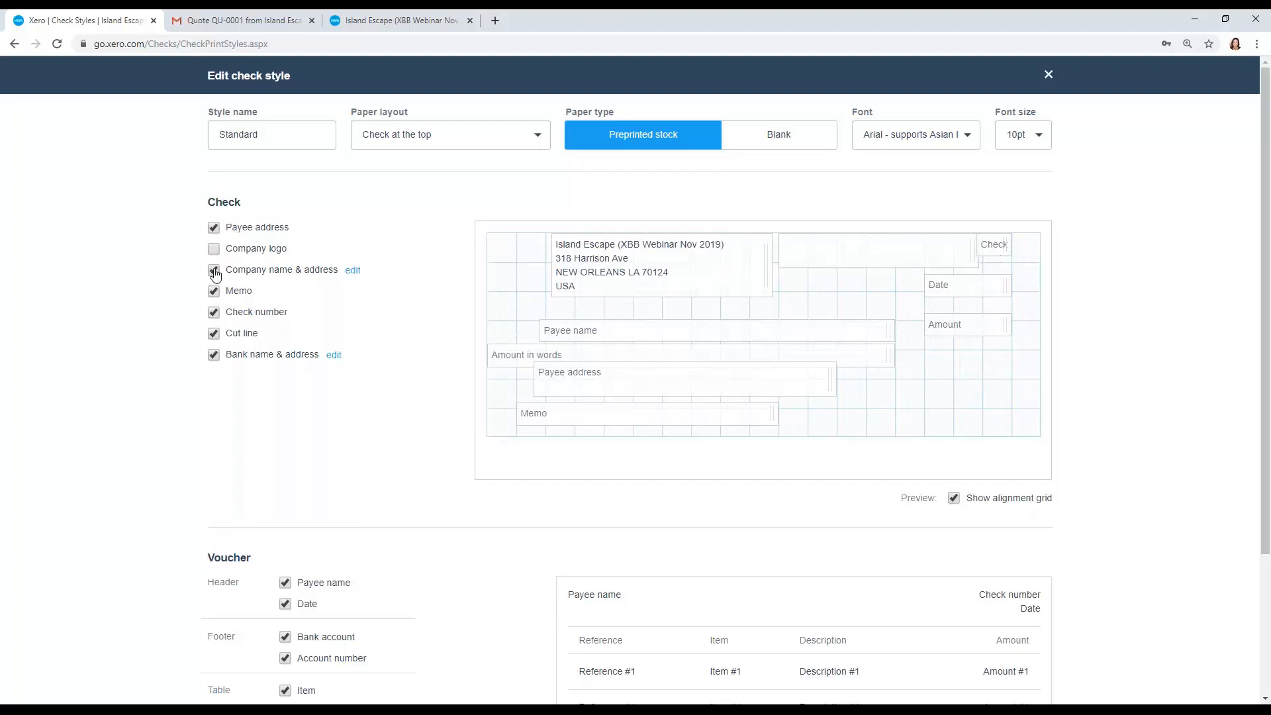
click(214, 270)
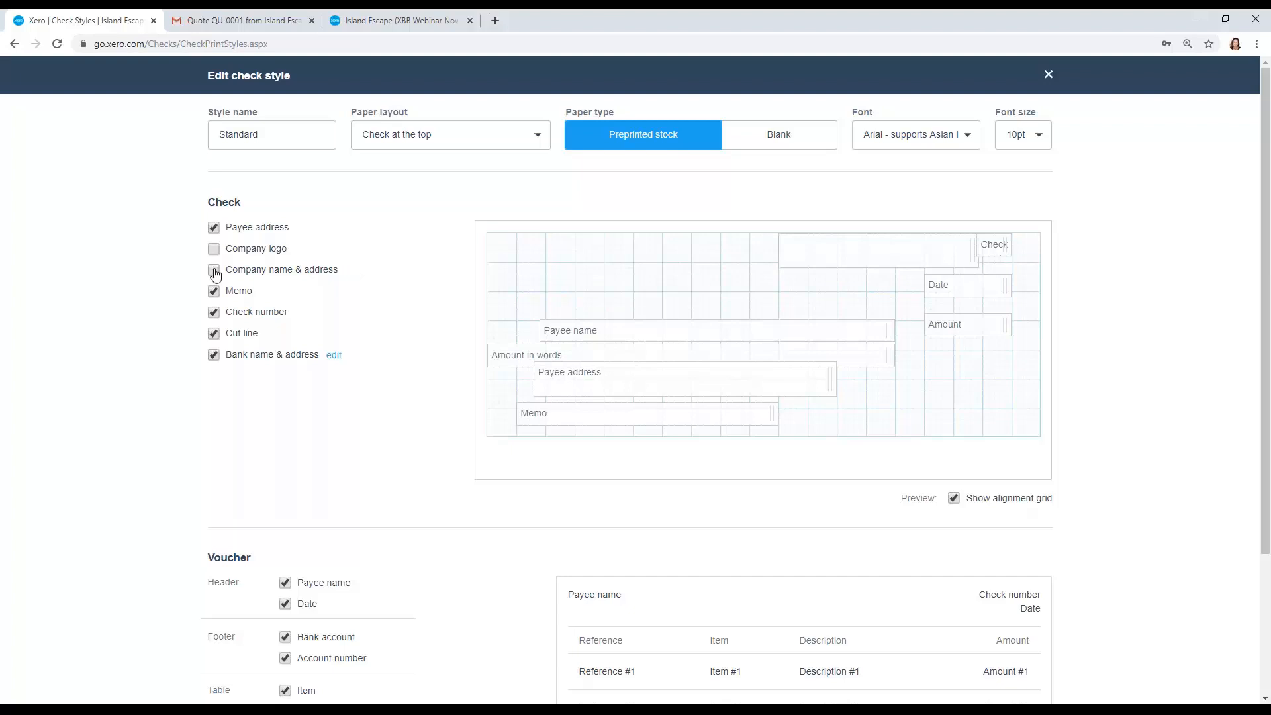
click(213, 356)
click(214, 315)
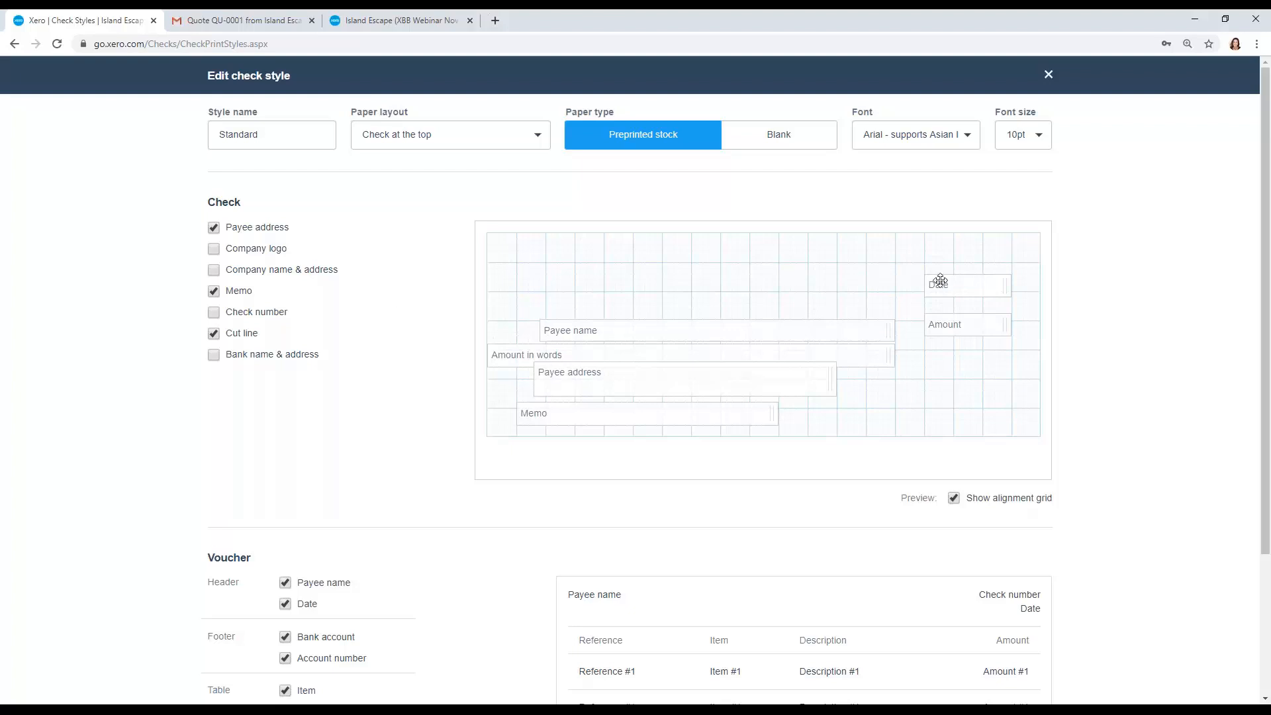
Step: Reposition the Date, Amount, Payee name, Memo and Payee address fields on the check layout
drag(940, 281, 946, 264)
drag(951, 318, 956, 319)
mouse_move(846, 335)
mouse_down()
mouse_move(840, 320)
mouse_move(825, 332)
mouse_up()
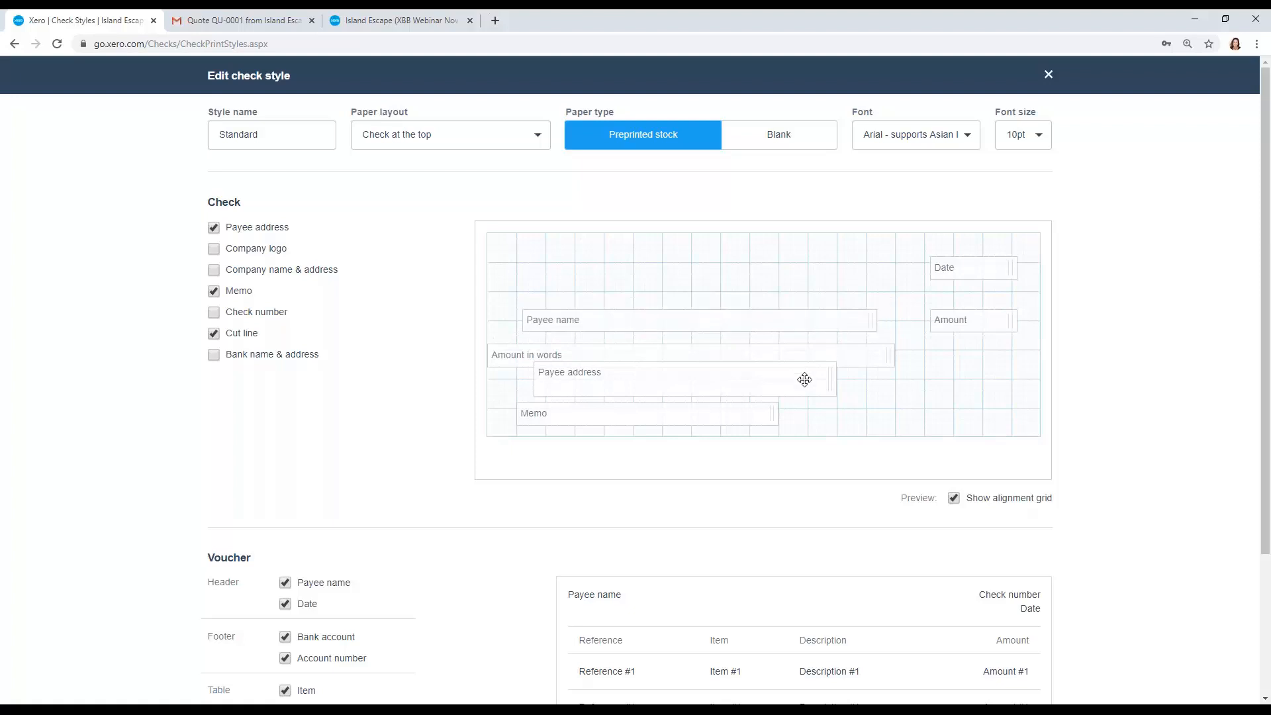
drag(767, 415, 760, 427)
drag(781, 380, 782, 395)
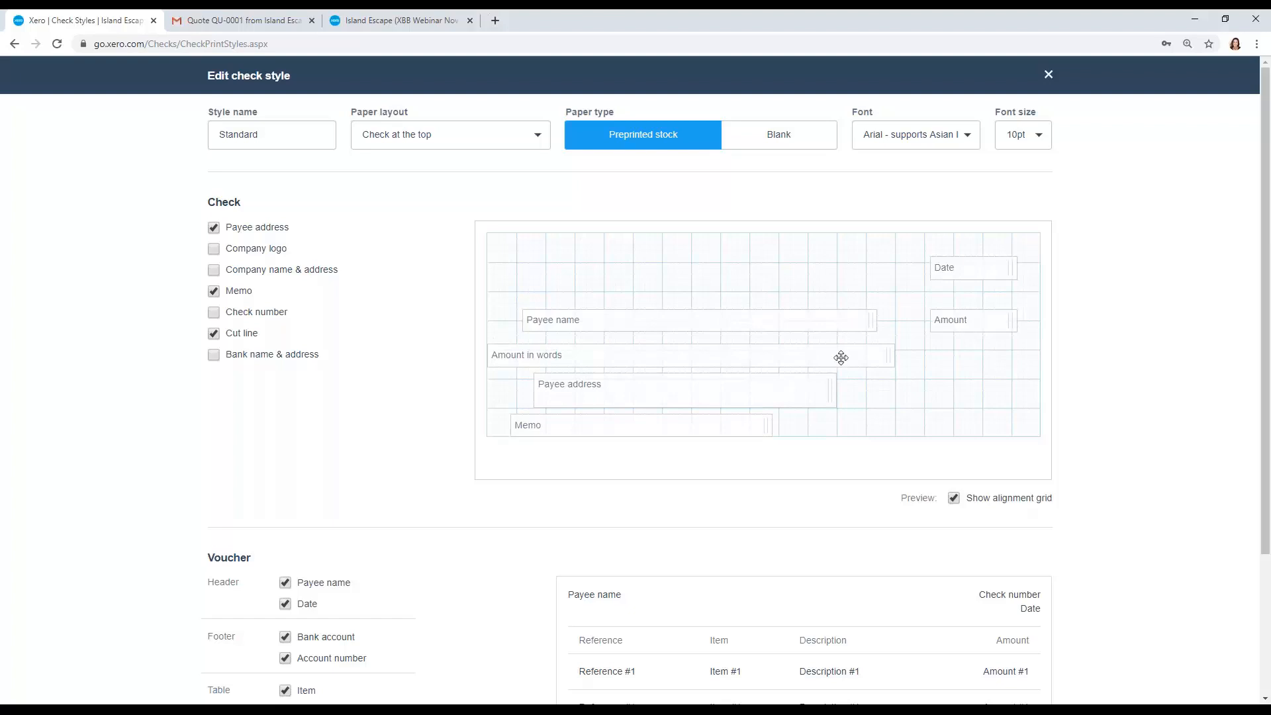
Step: Hide the payee name and date in the voucher header, then save the check style
scroll(840, 357, down, 3)
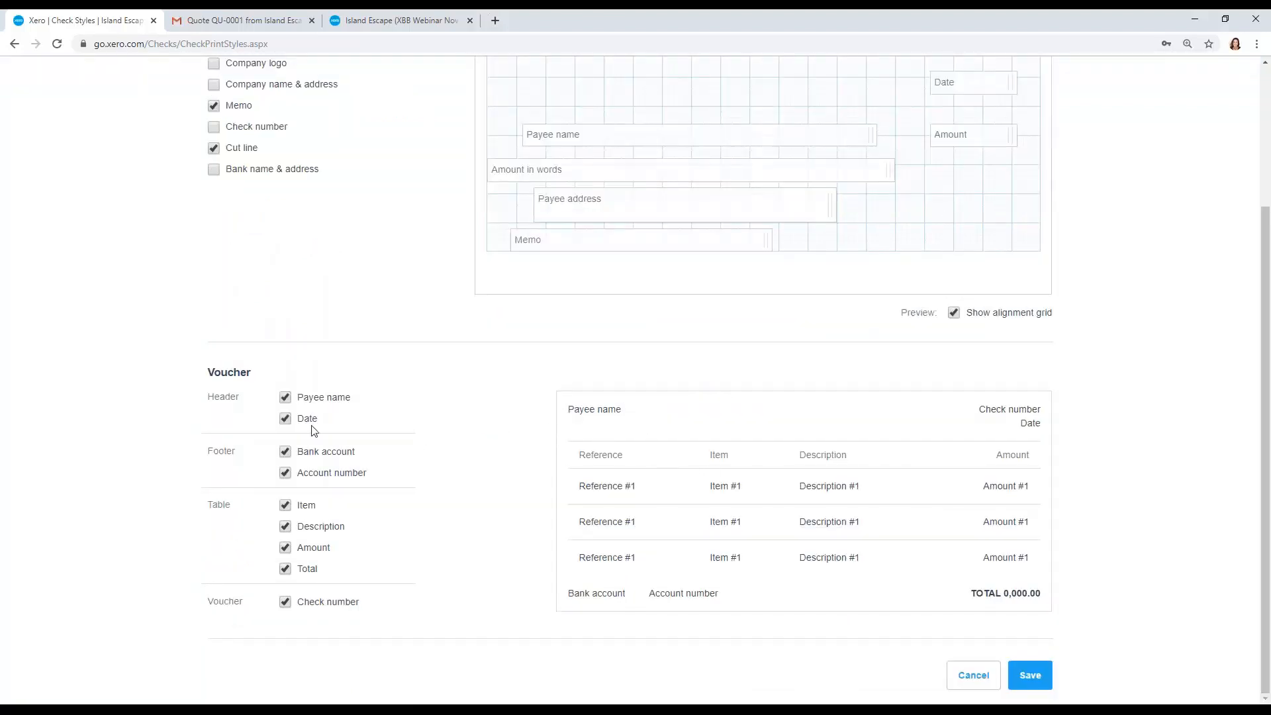
click(286, 423)
click(287, 398)
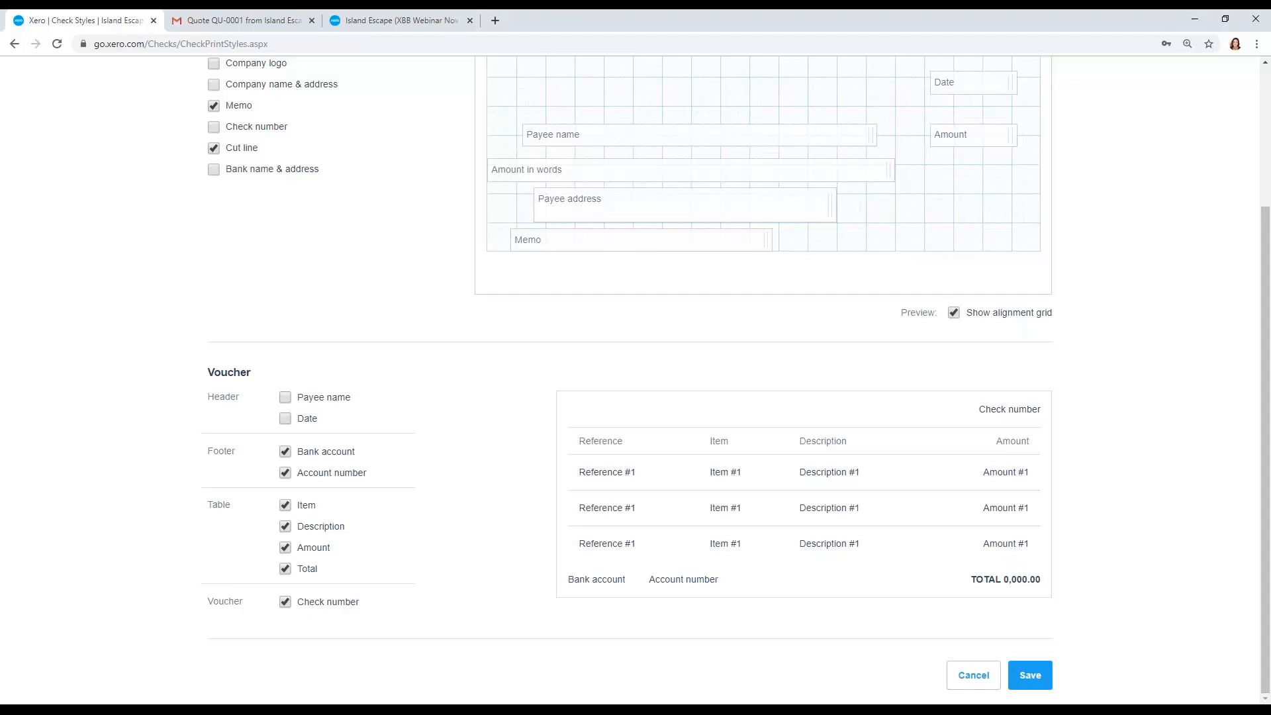
click(1031, 675)
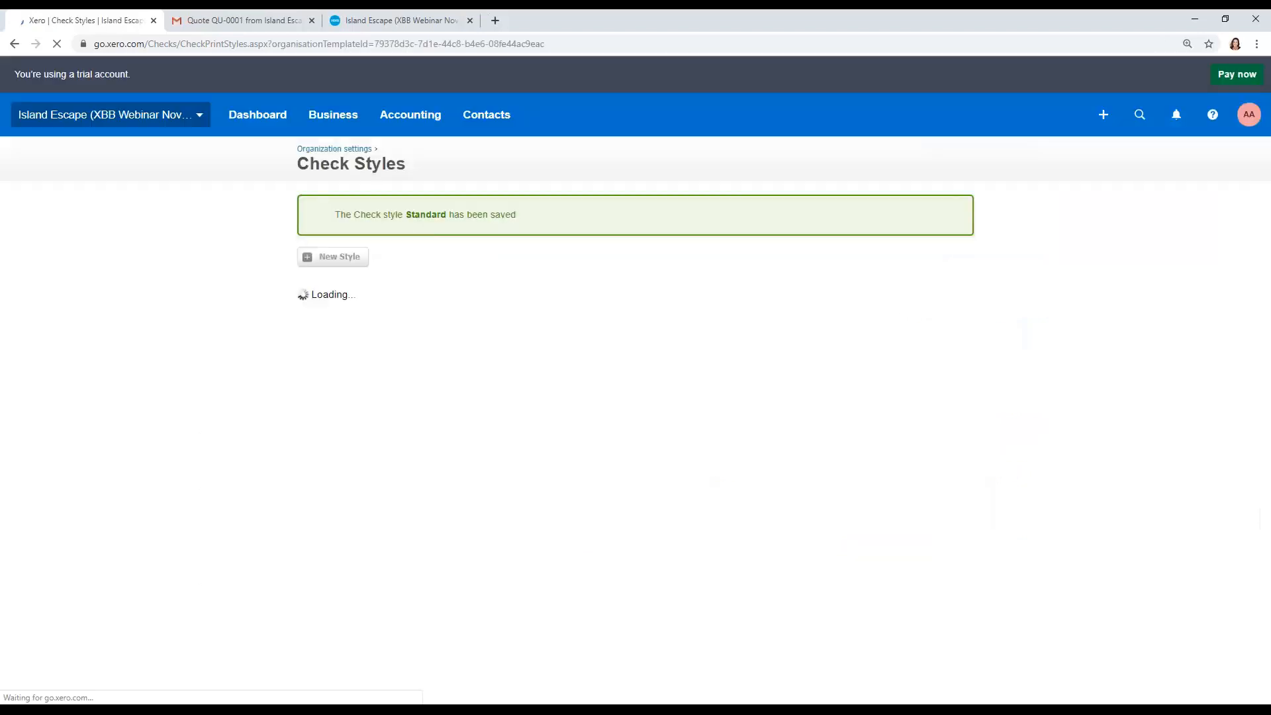
click(965, 204)
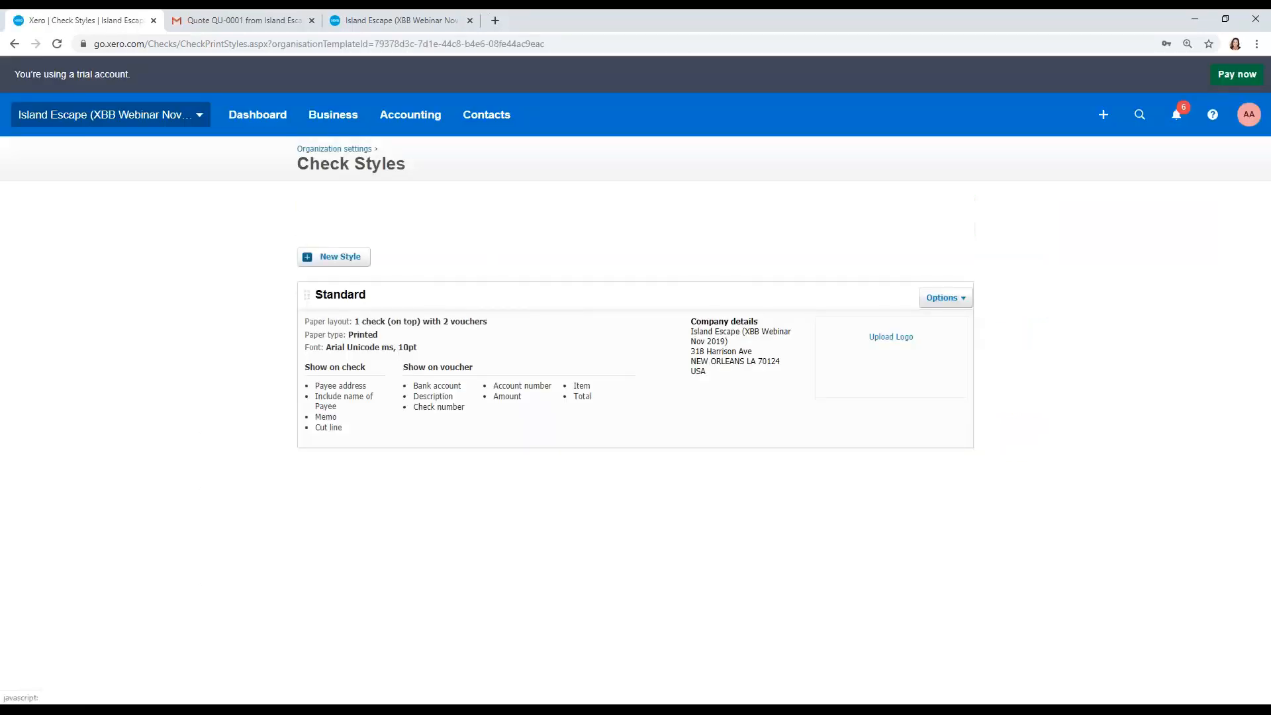
Step: Start a new bill from new contact Smith Salts with the due date set to +0
click(343, 122)
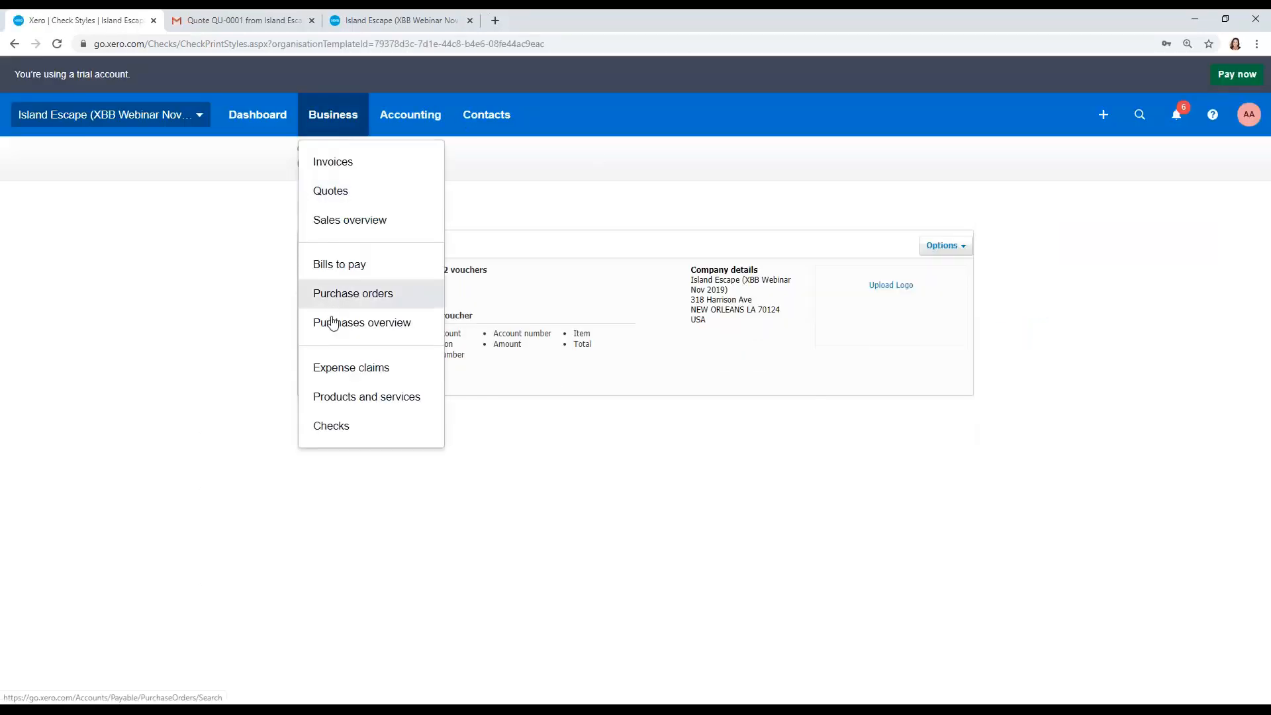
click(332, 328)
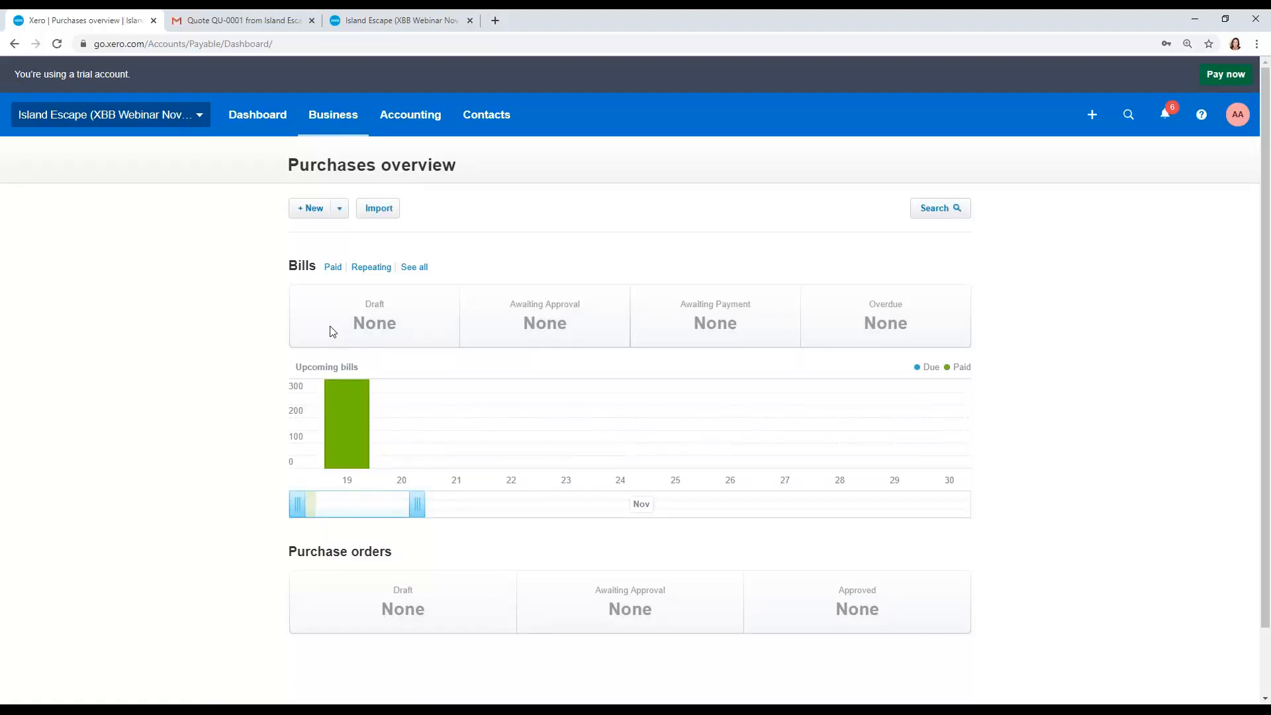
click(323, 210)
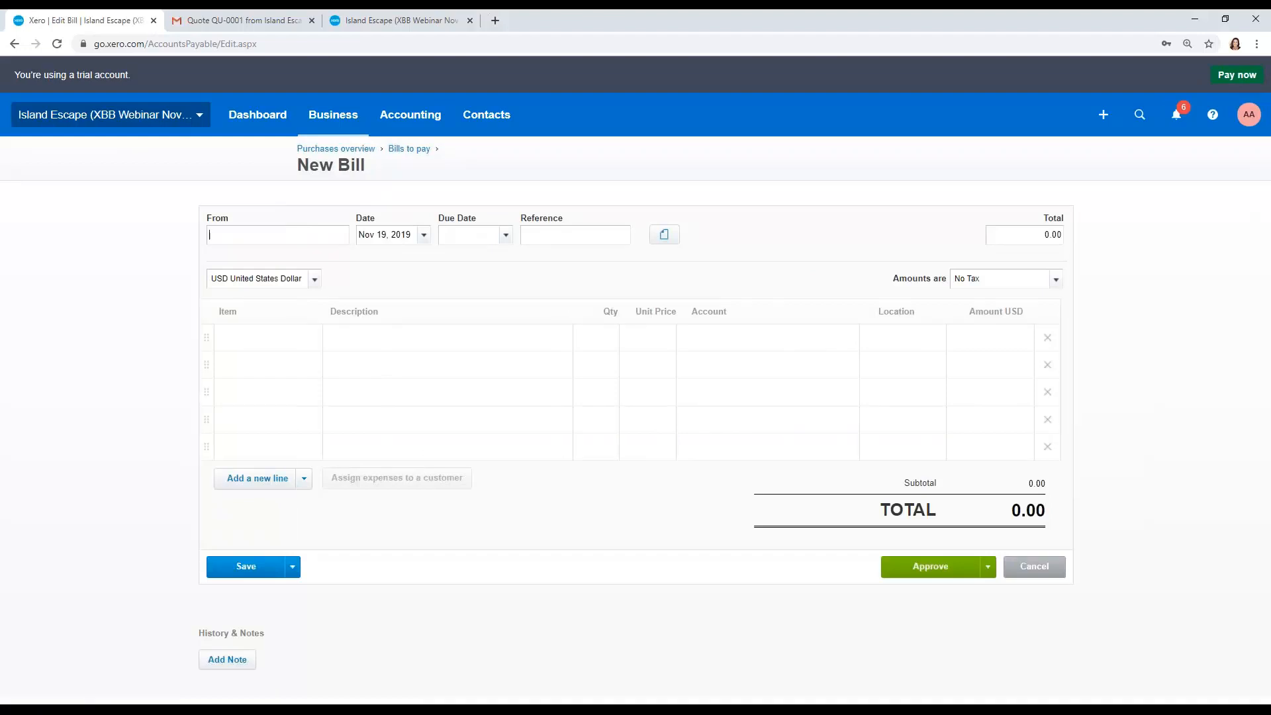
text(Smith Sa)
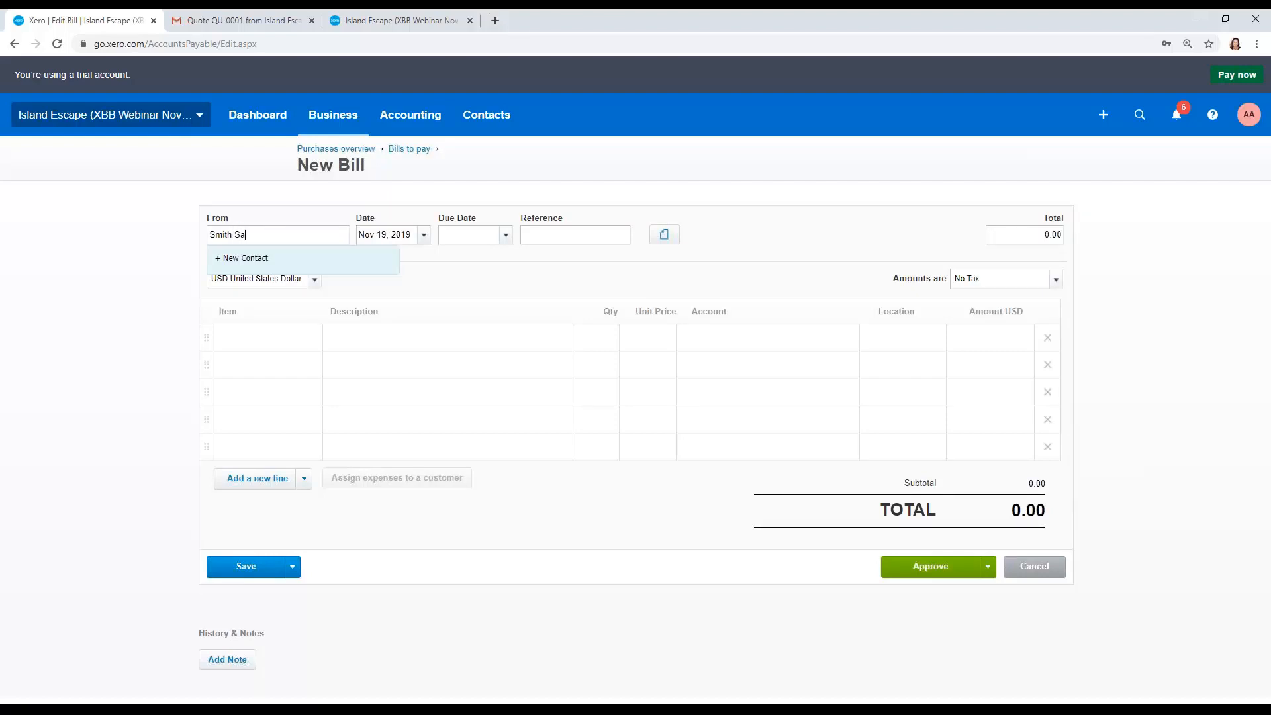
text(lts)
key(Tab)
Step: Add a bill line for Salts, quantity 3, unit price 10.00, account 5000 - Cost of Goods Sold- Chemicals
key(Tab)
text(+0)
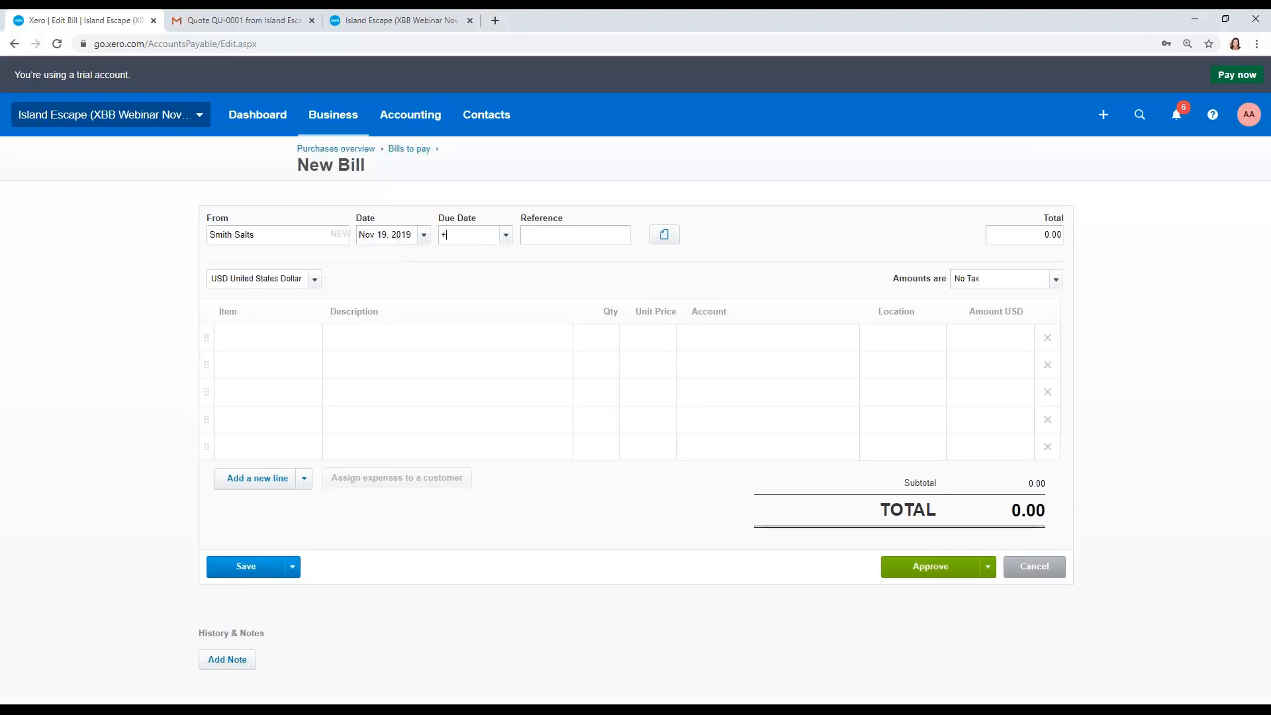
key(Tab)
key(Tab)
key(Tab)
key(Tab)
text(Salts)
key(Tab)
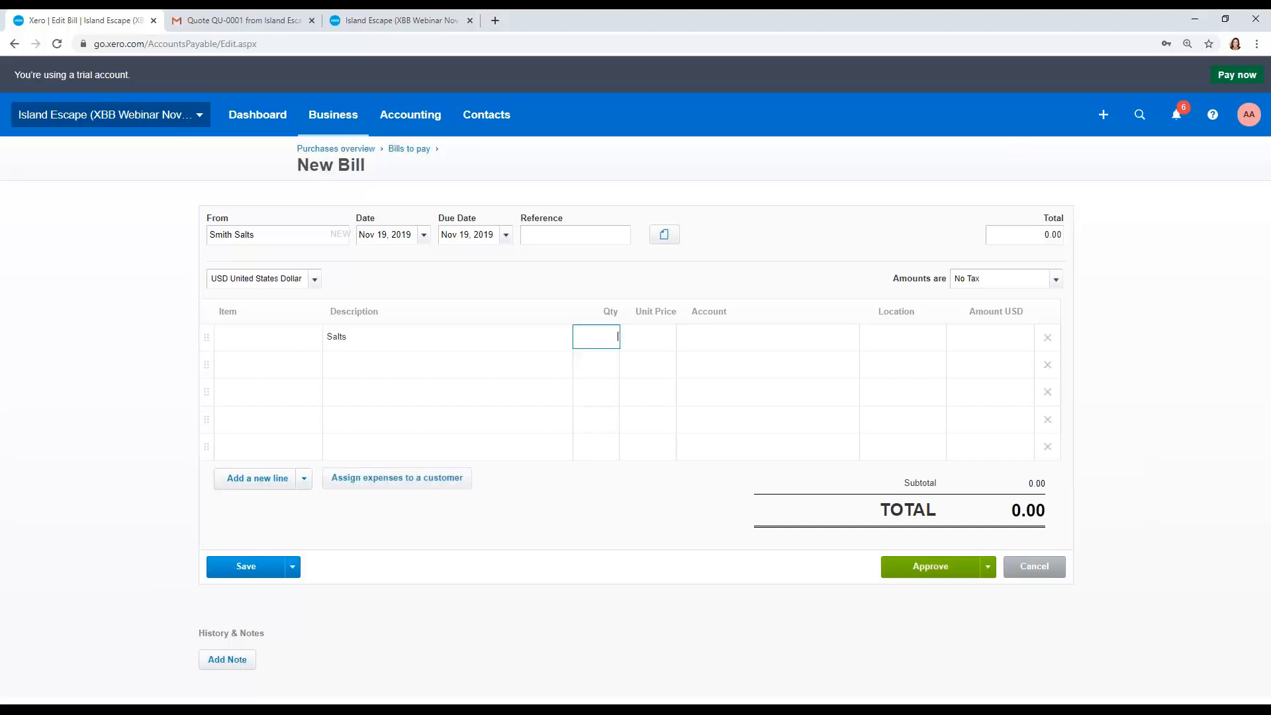
text(3)
key(Tab)
key(Tab)
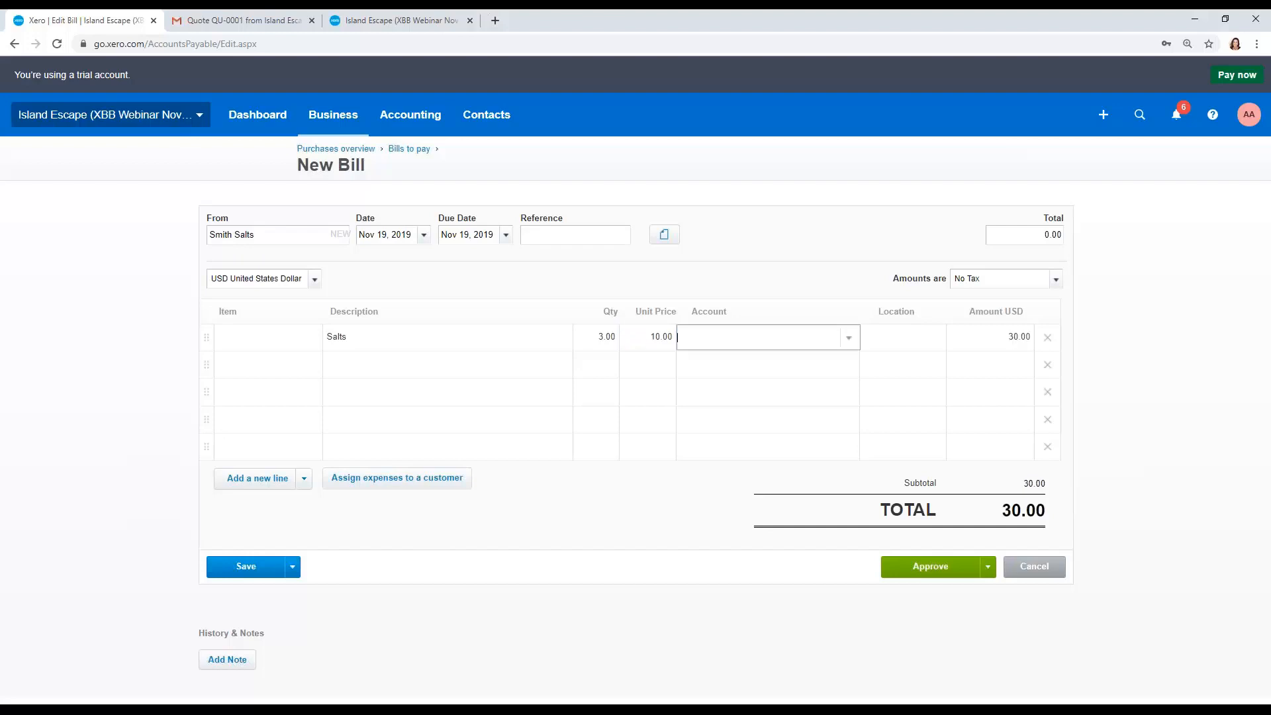
text(5000)
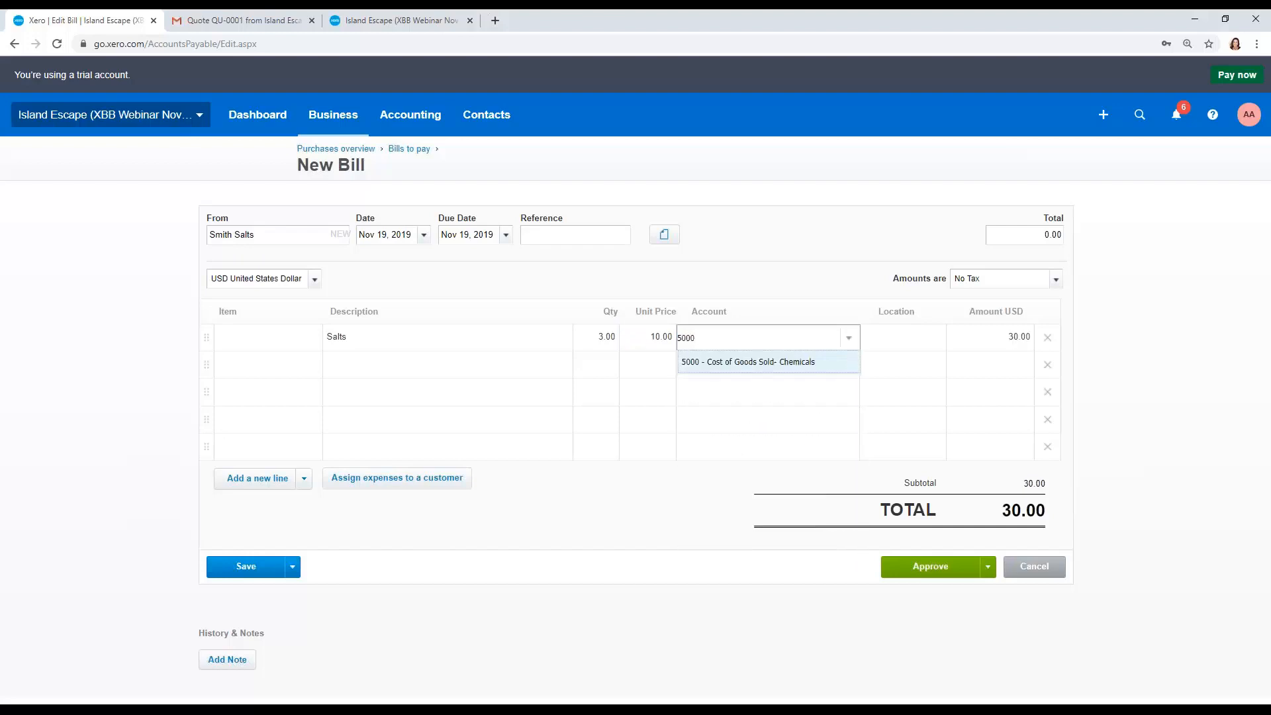
key(Tab)
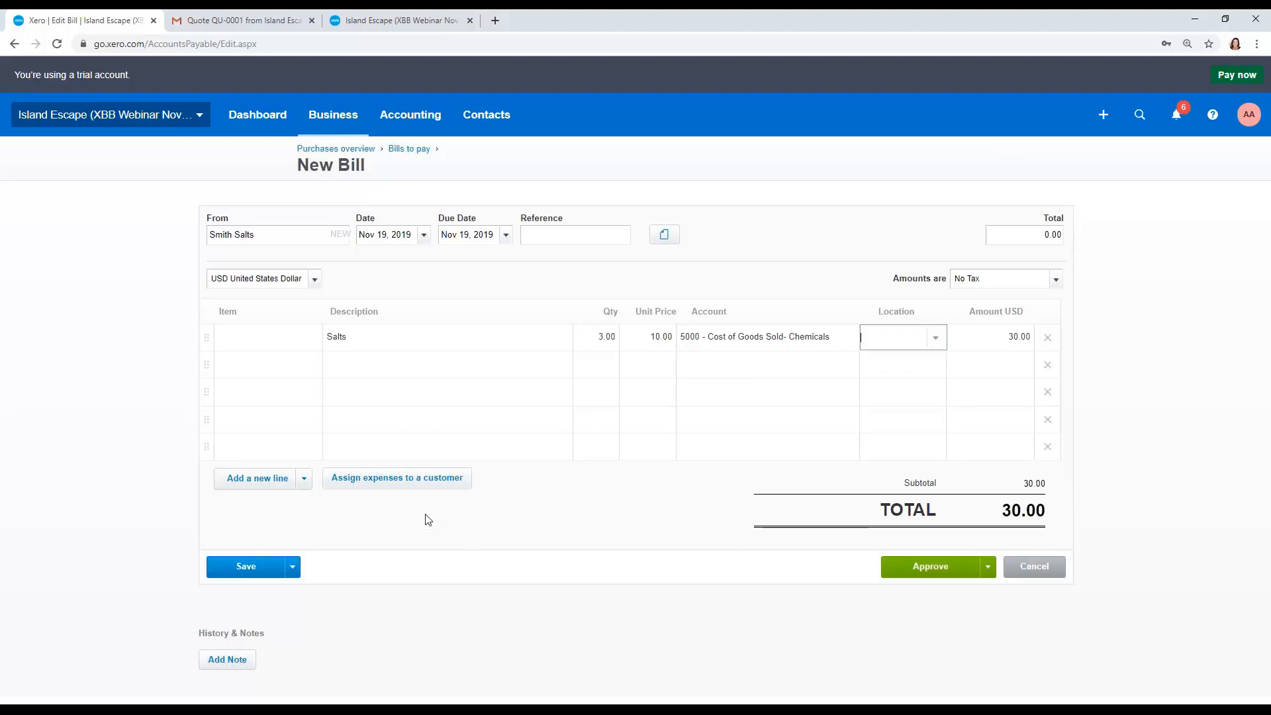
Step: Assign the Salts line as a billable expense to the customer
click(406, 480)
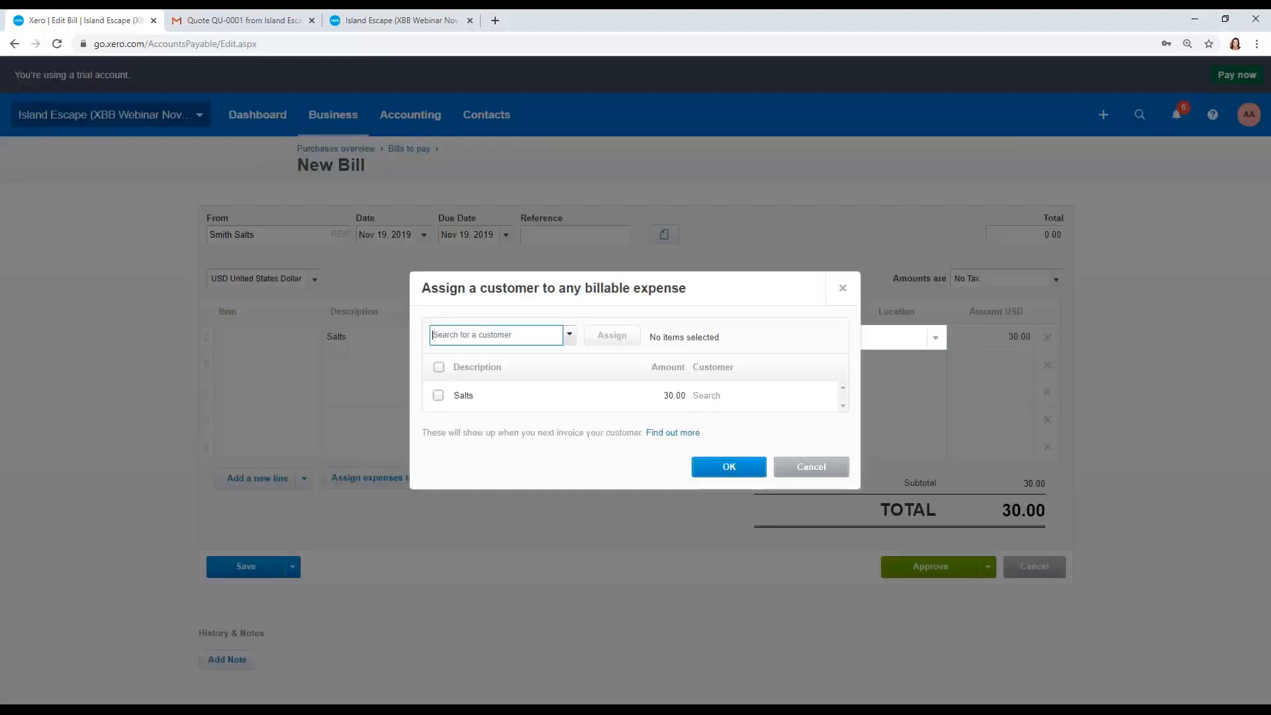
text(anne)
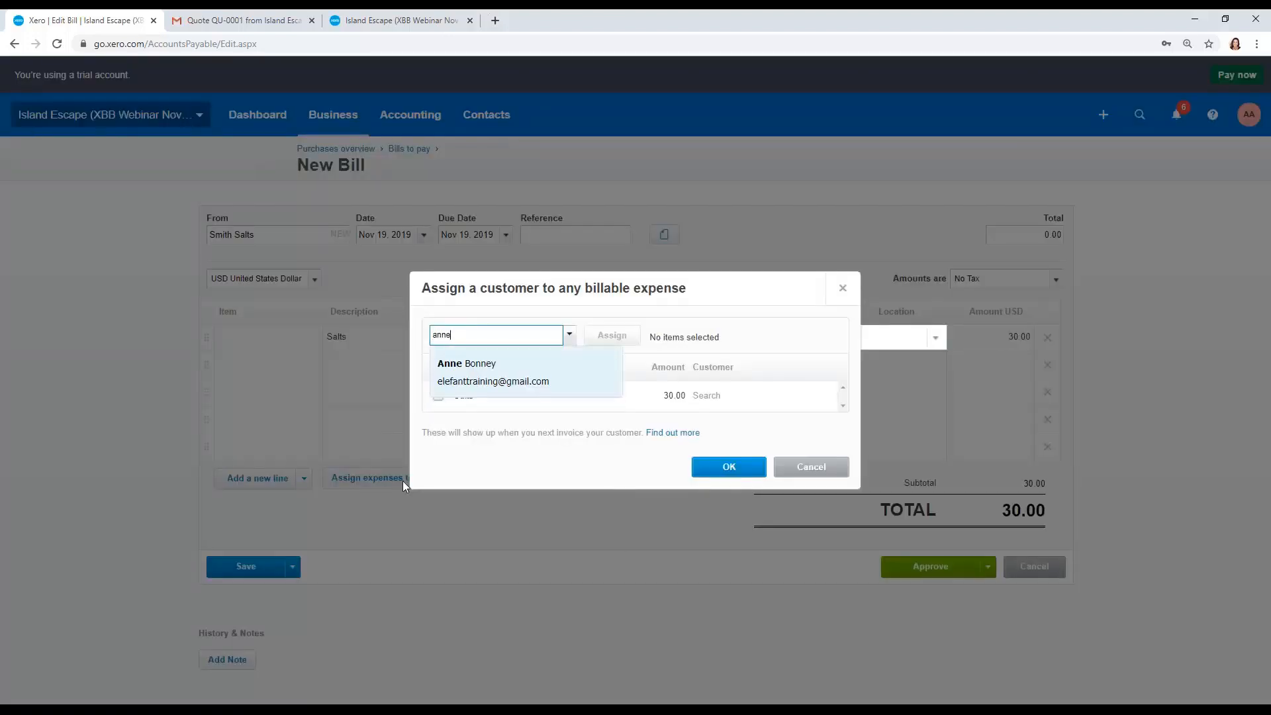
click(487, 372)
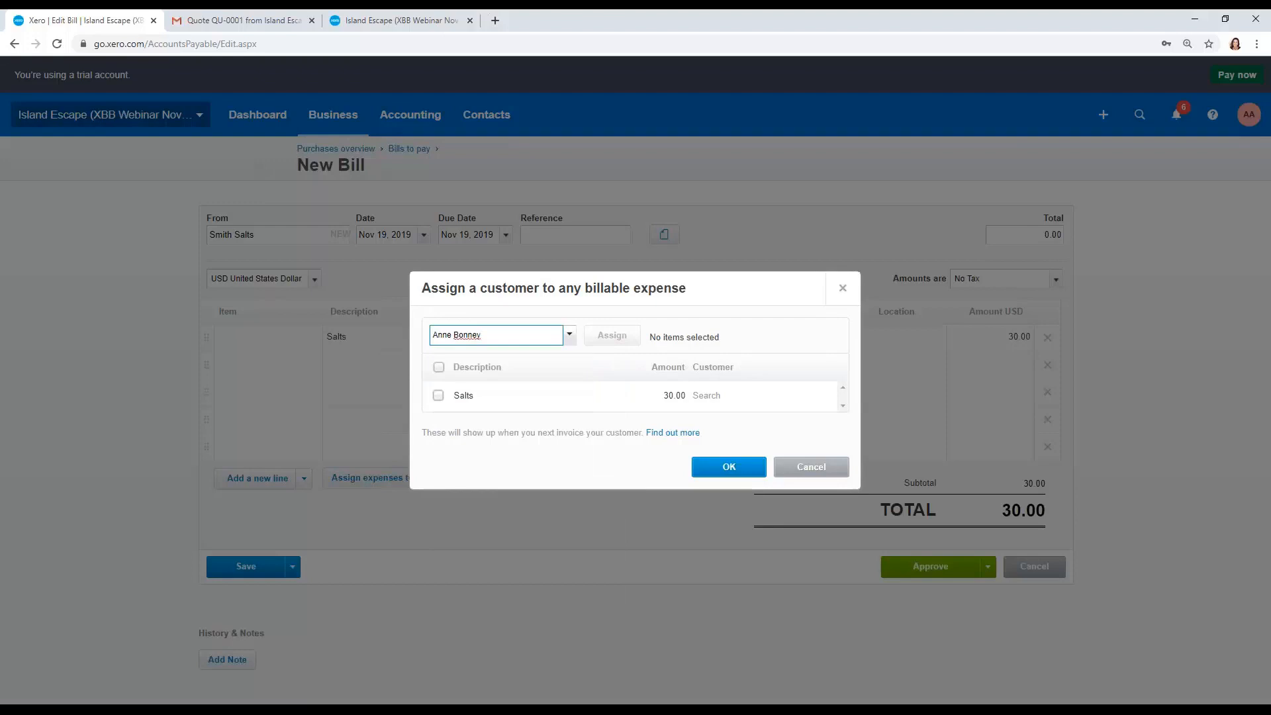
click(438, 396)
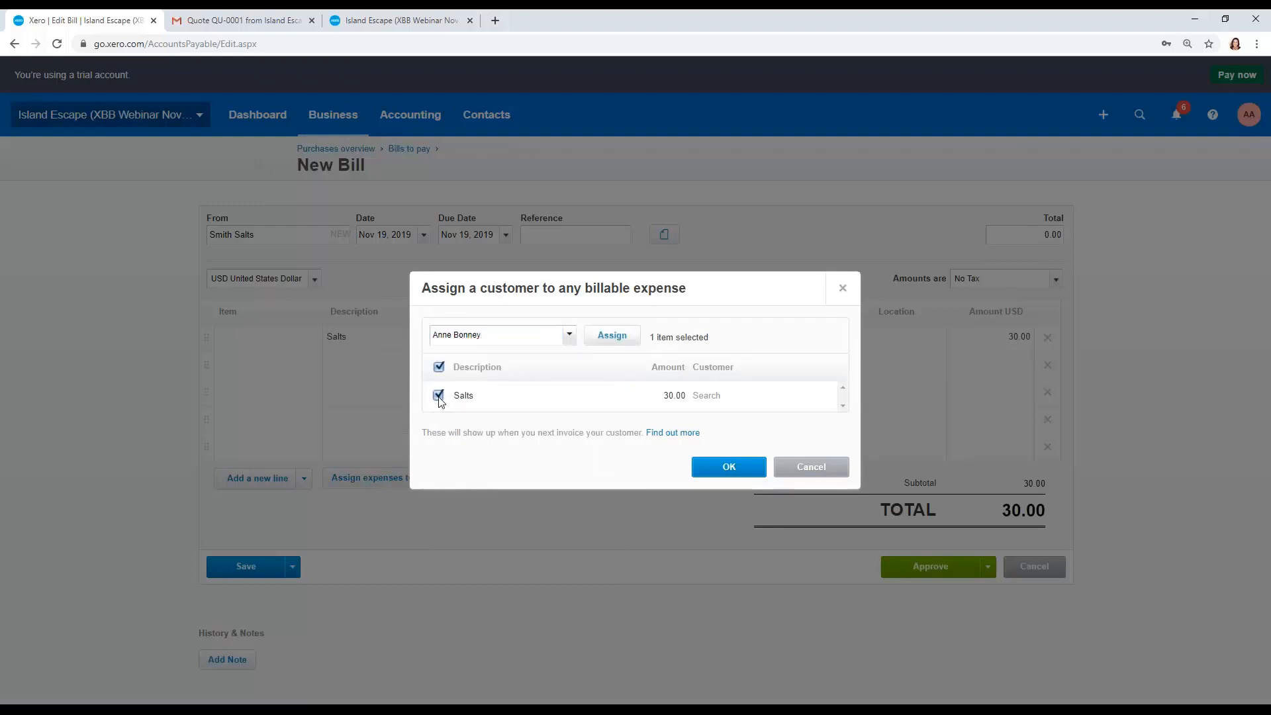
click(613, 336)
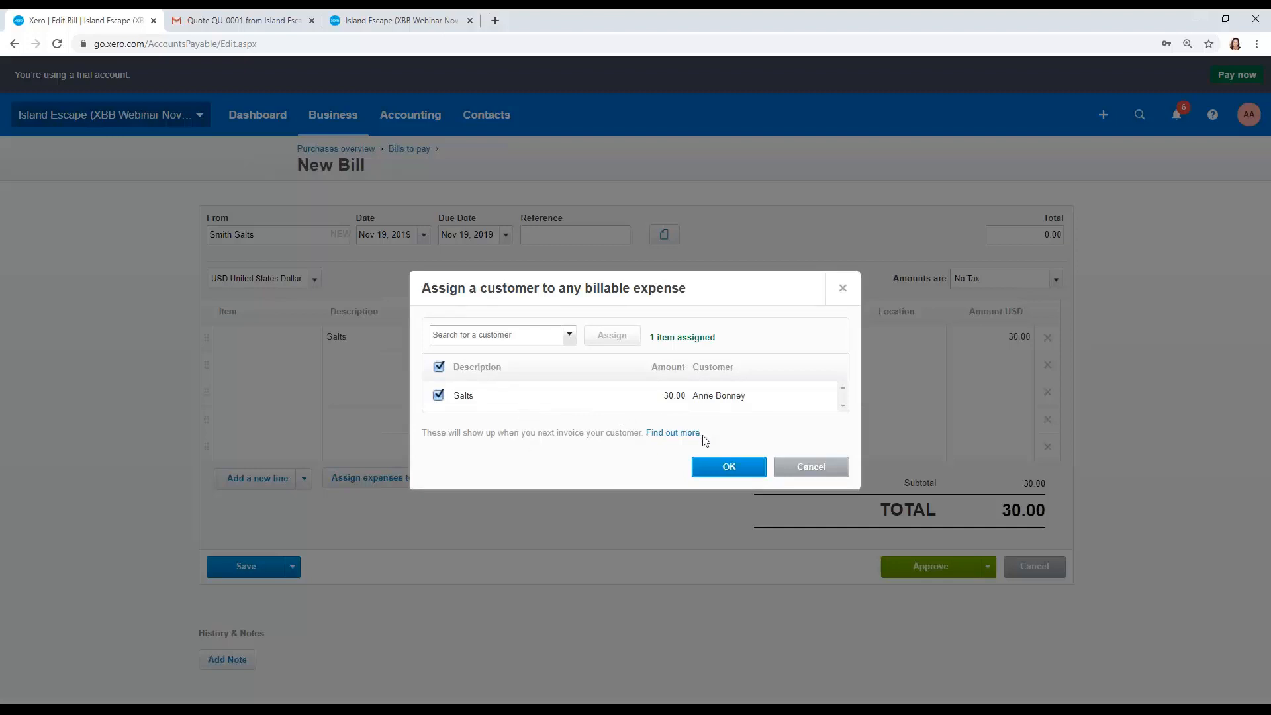
click(728, 469)
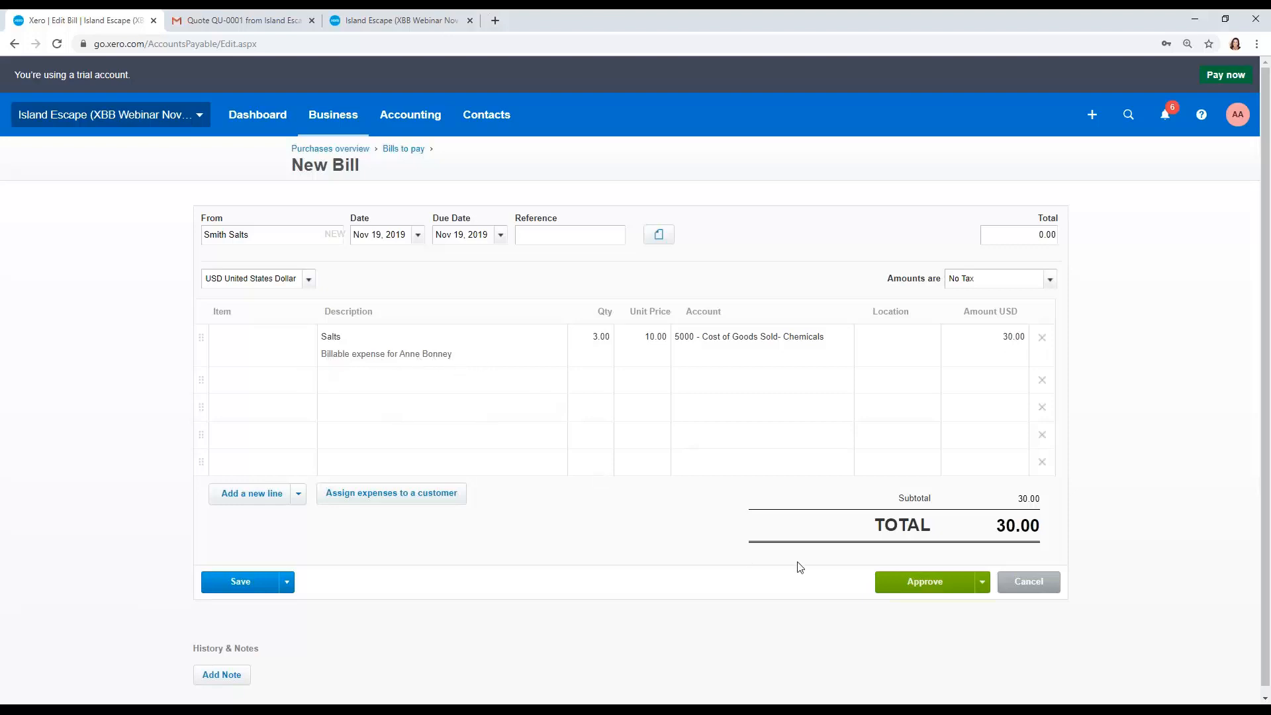
Step: Approve the bill and open the sales invoices list
click(895, 581)
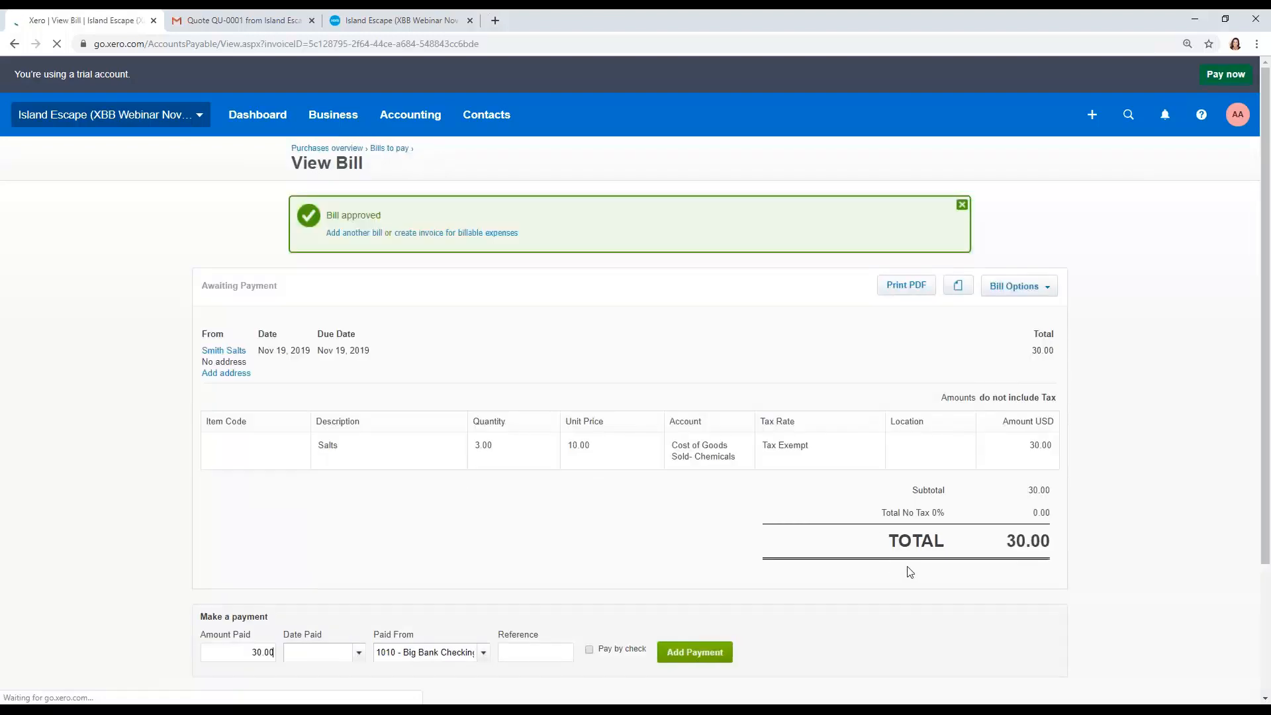
click(324, 118)
click(327, 162)
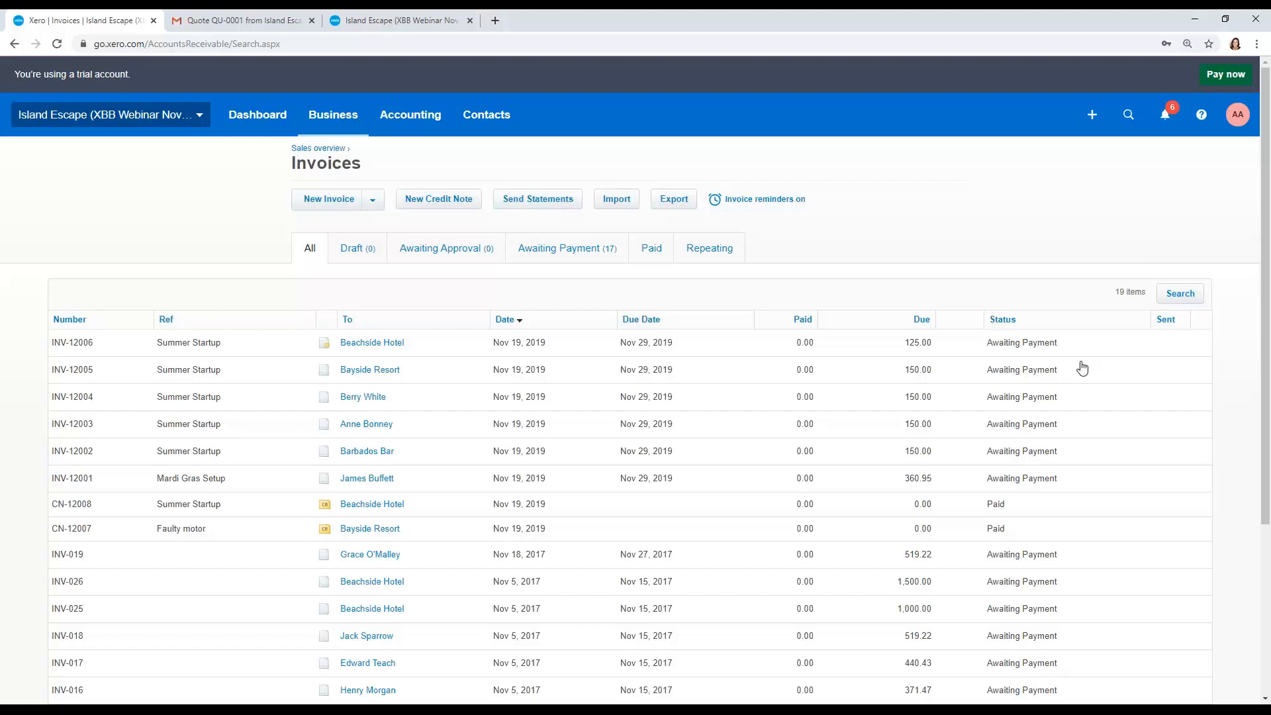
Step: Open a new sales invoice and reload the blank invoice form
key(alt+Tab)
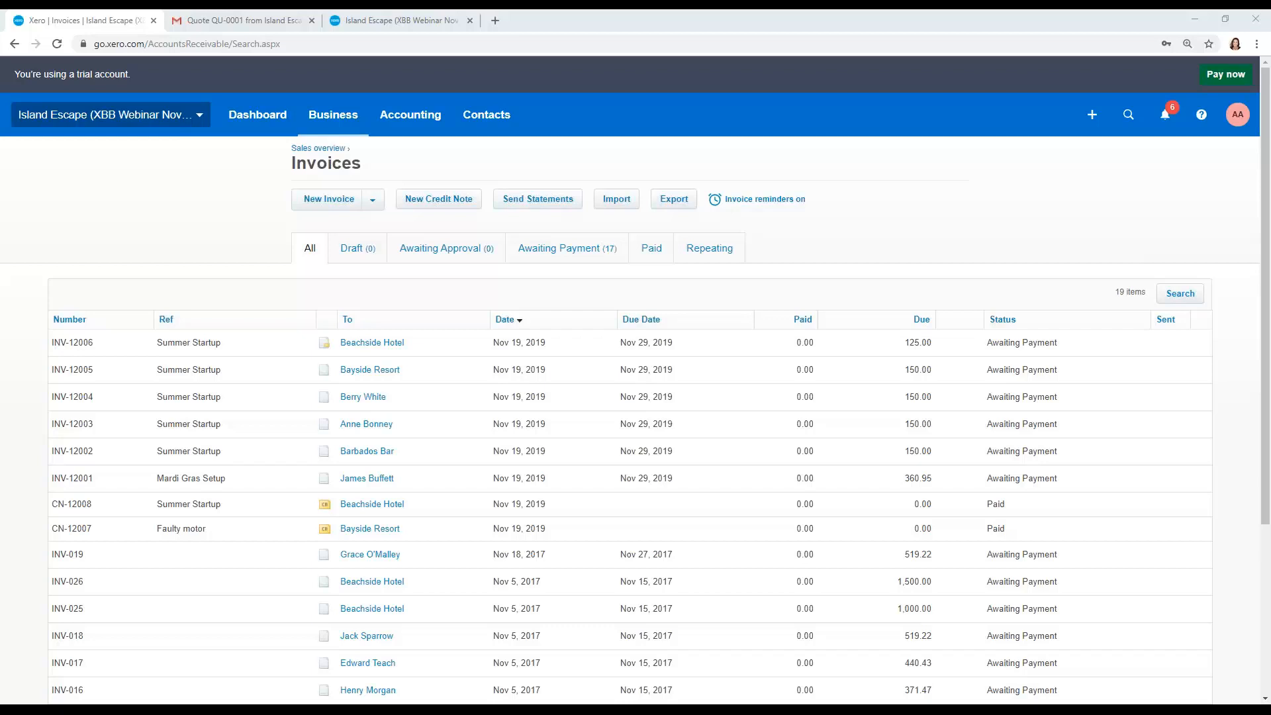
click(349, 201)
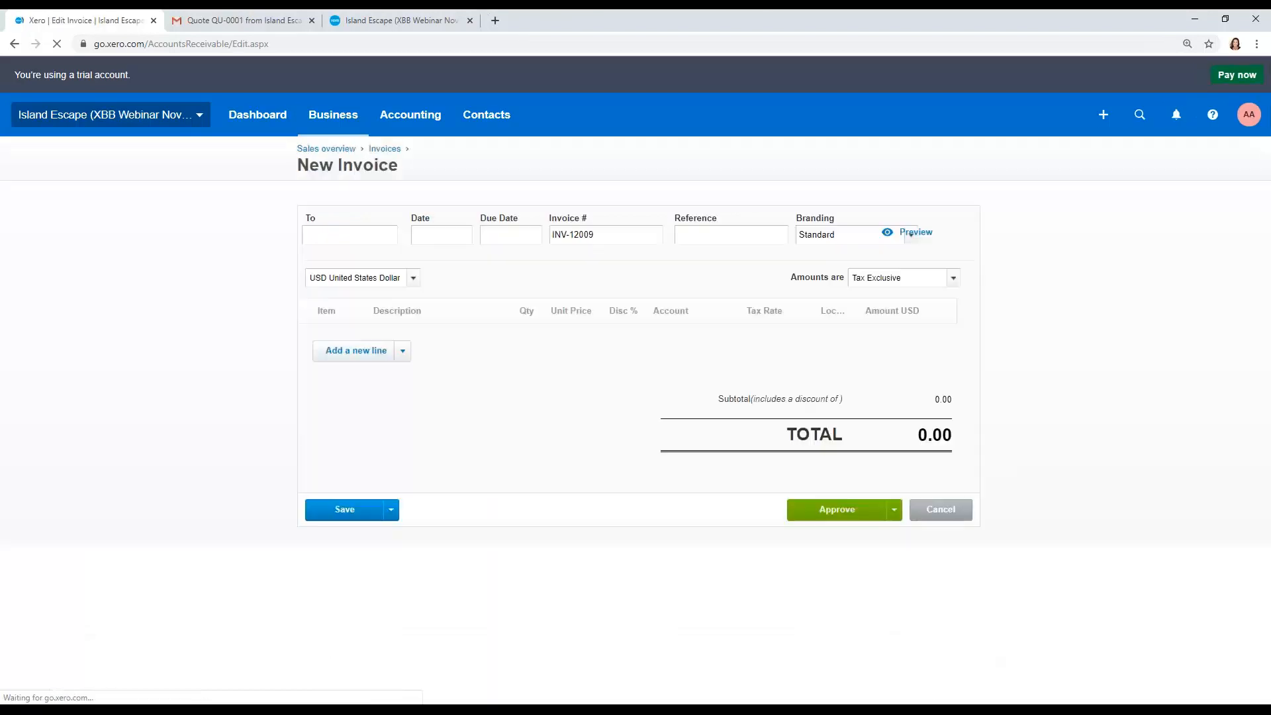
text(anne)
key(Tab)
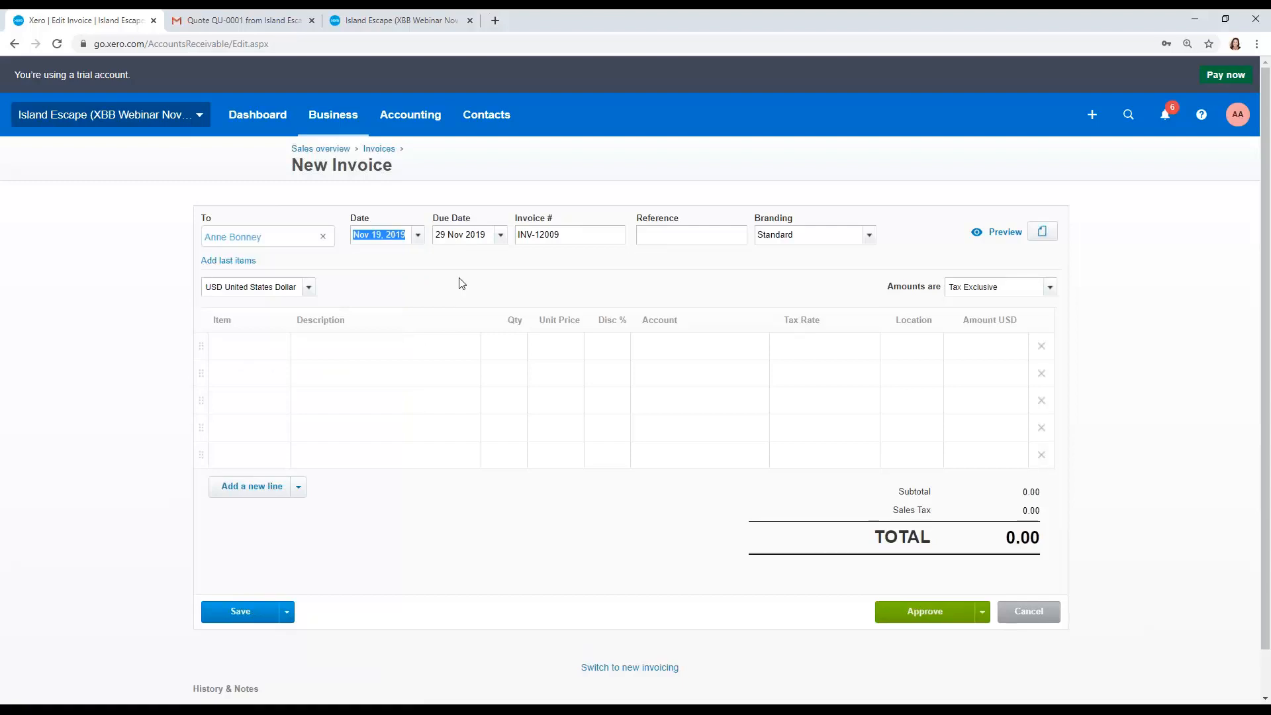
click(461, 283)
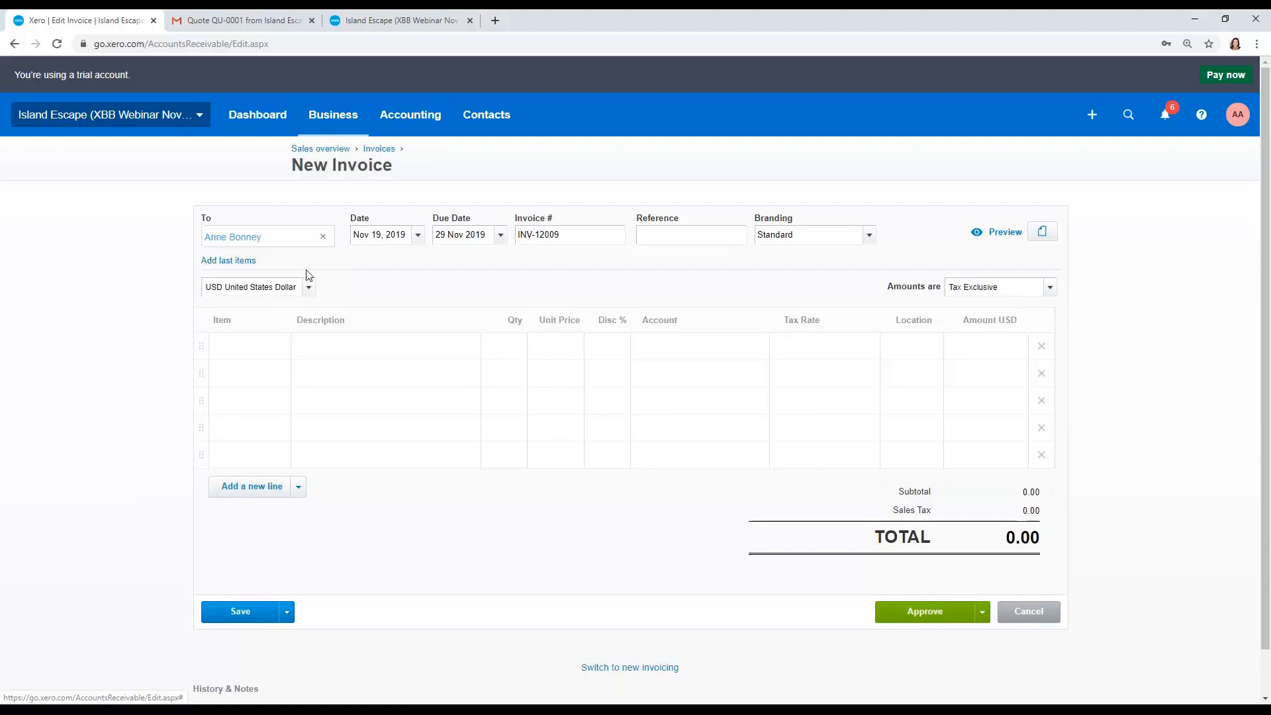
click(59, 44)
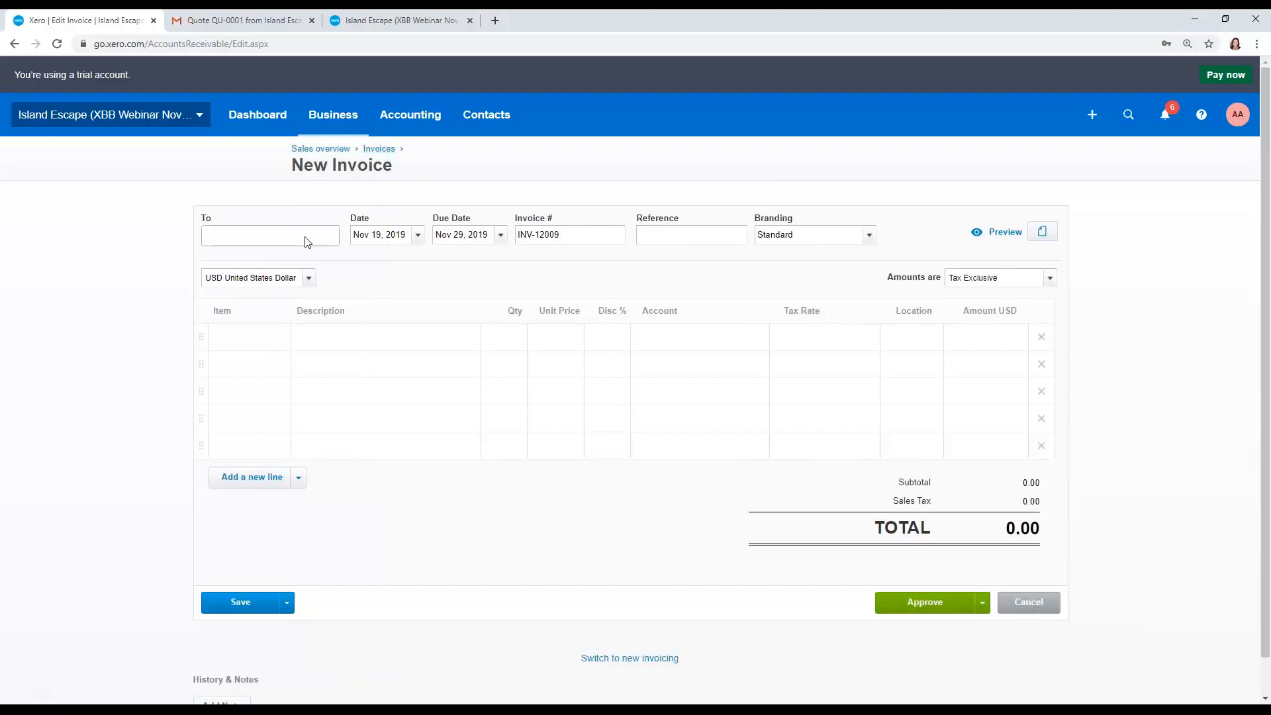
Step: Address the invoice to Anne Bonney and add her billable Salts expense from Smith Salts as an item
text(ann)
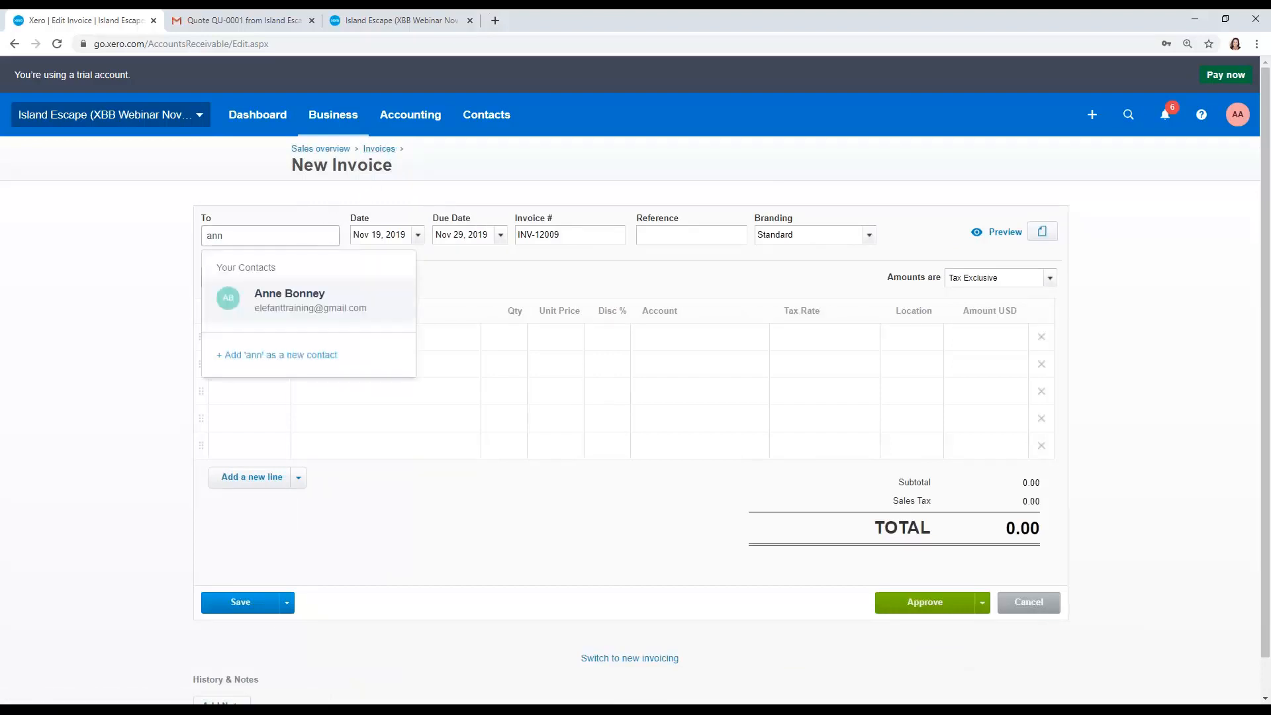
click(304, 293)
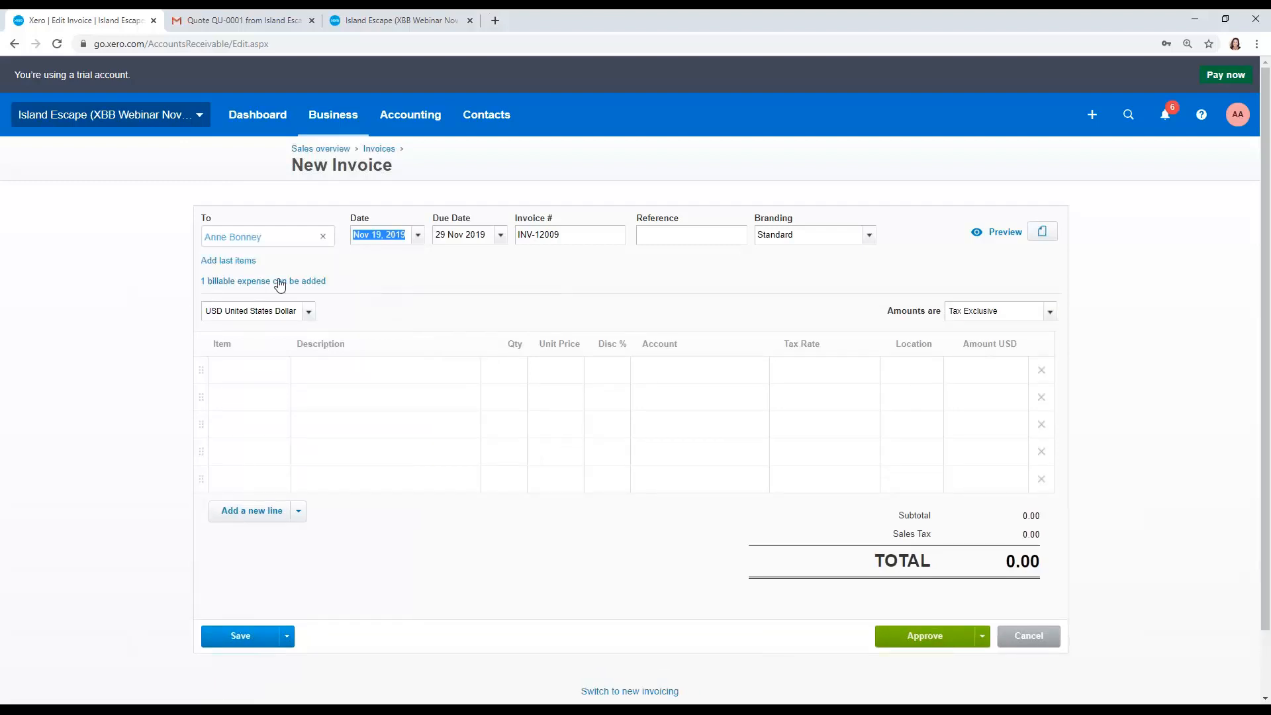
click(243, 282)
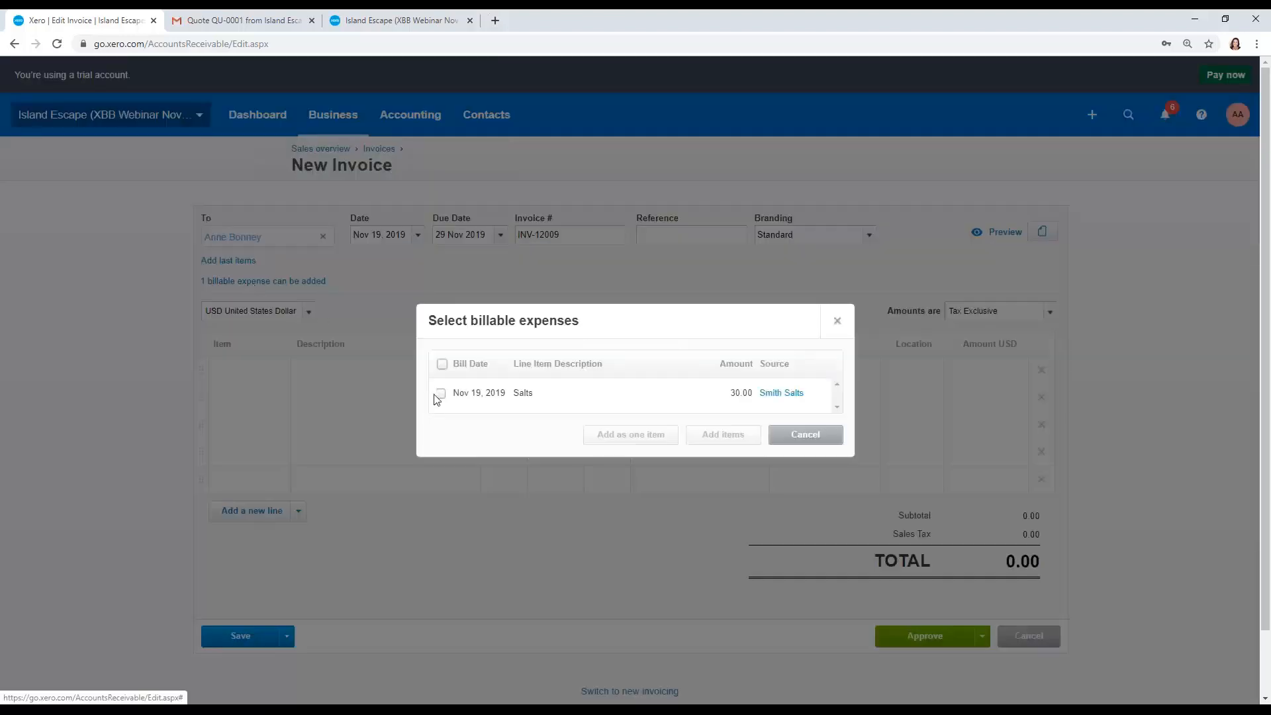
click(442, 394)
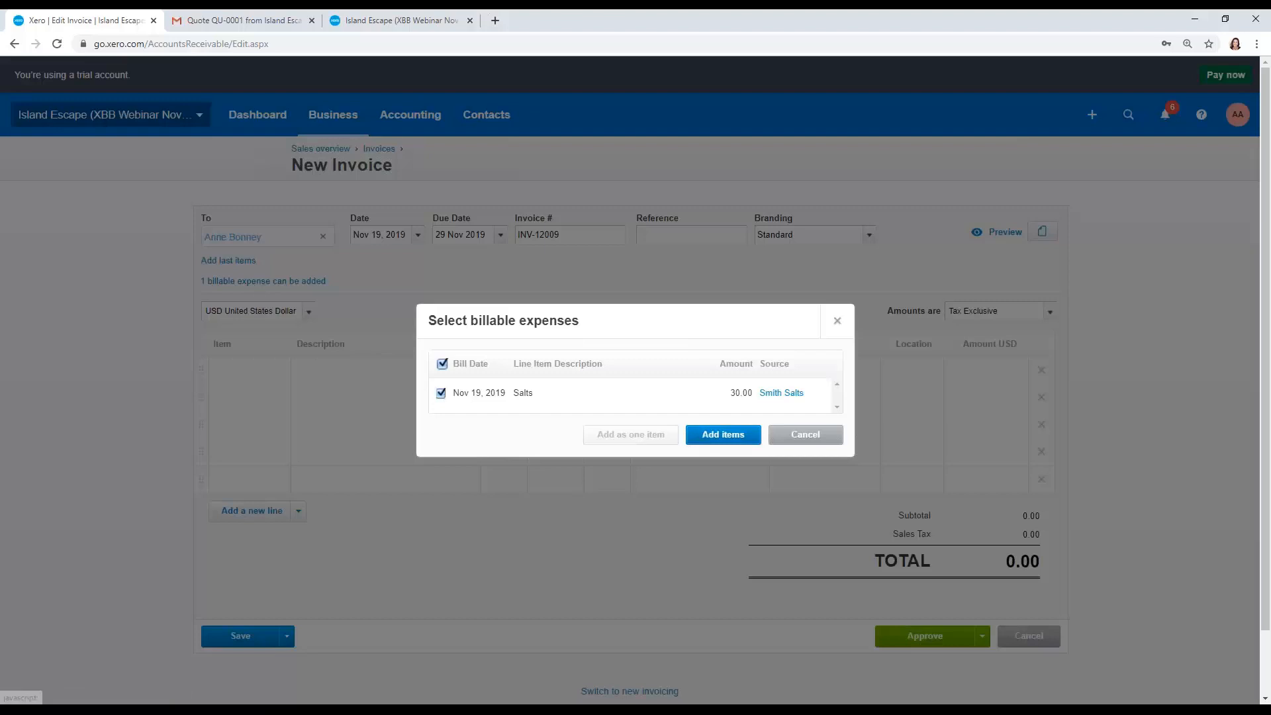
click(704, 435)
Step: Set the Salts line's unit price to 50.00
click(567, 366)
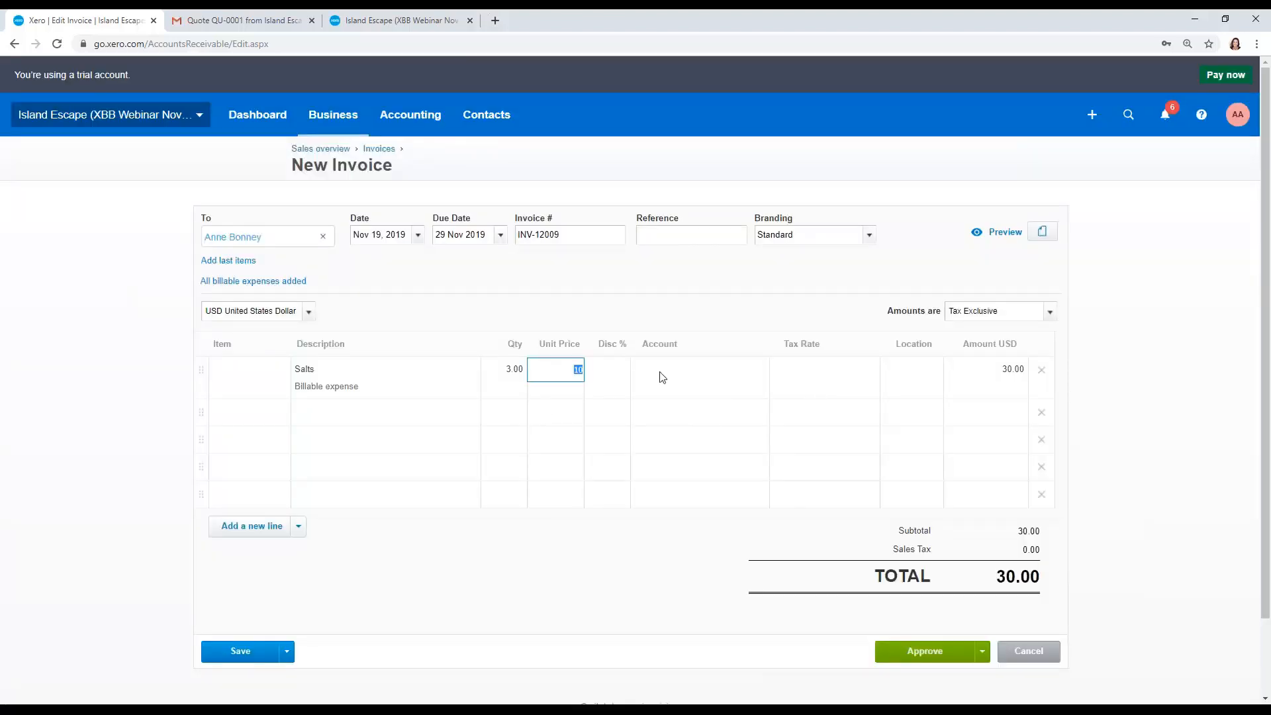
text(50)
key(Tab)
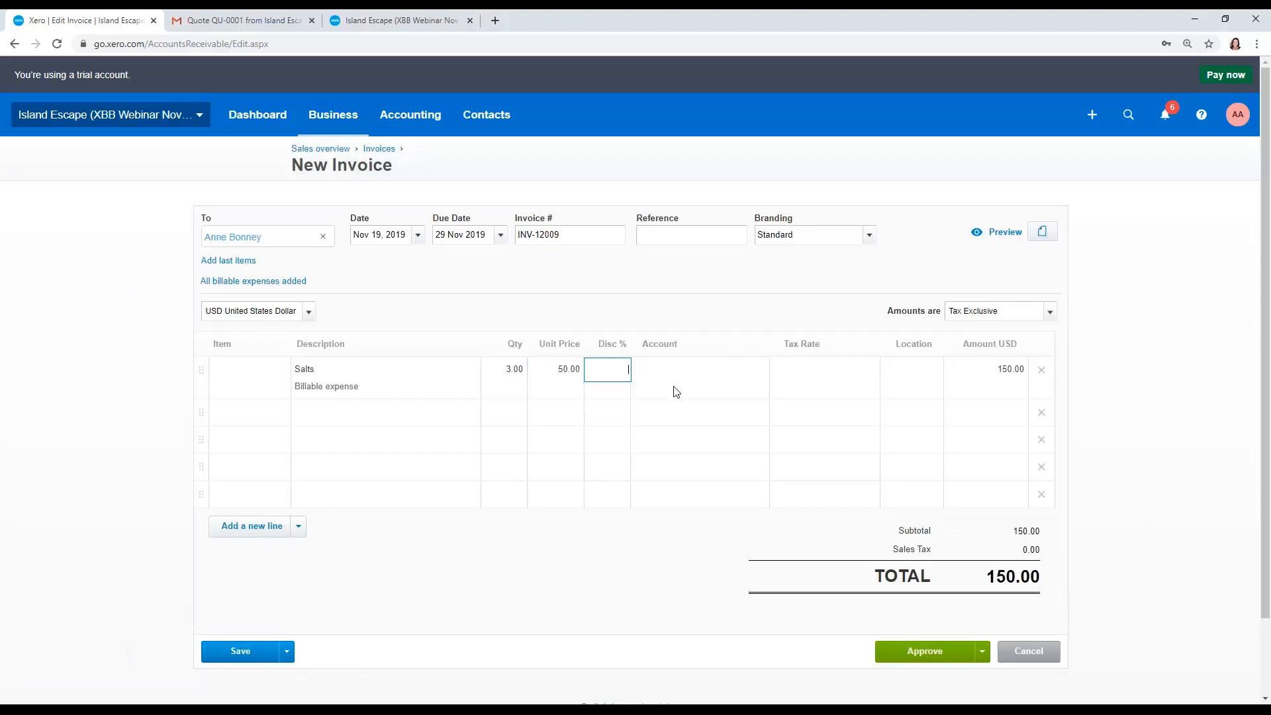